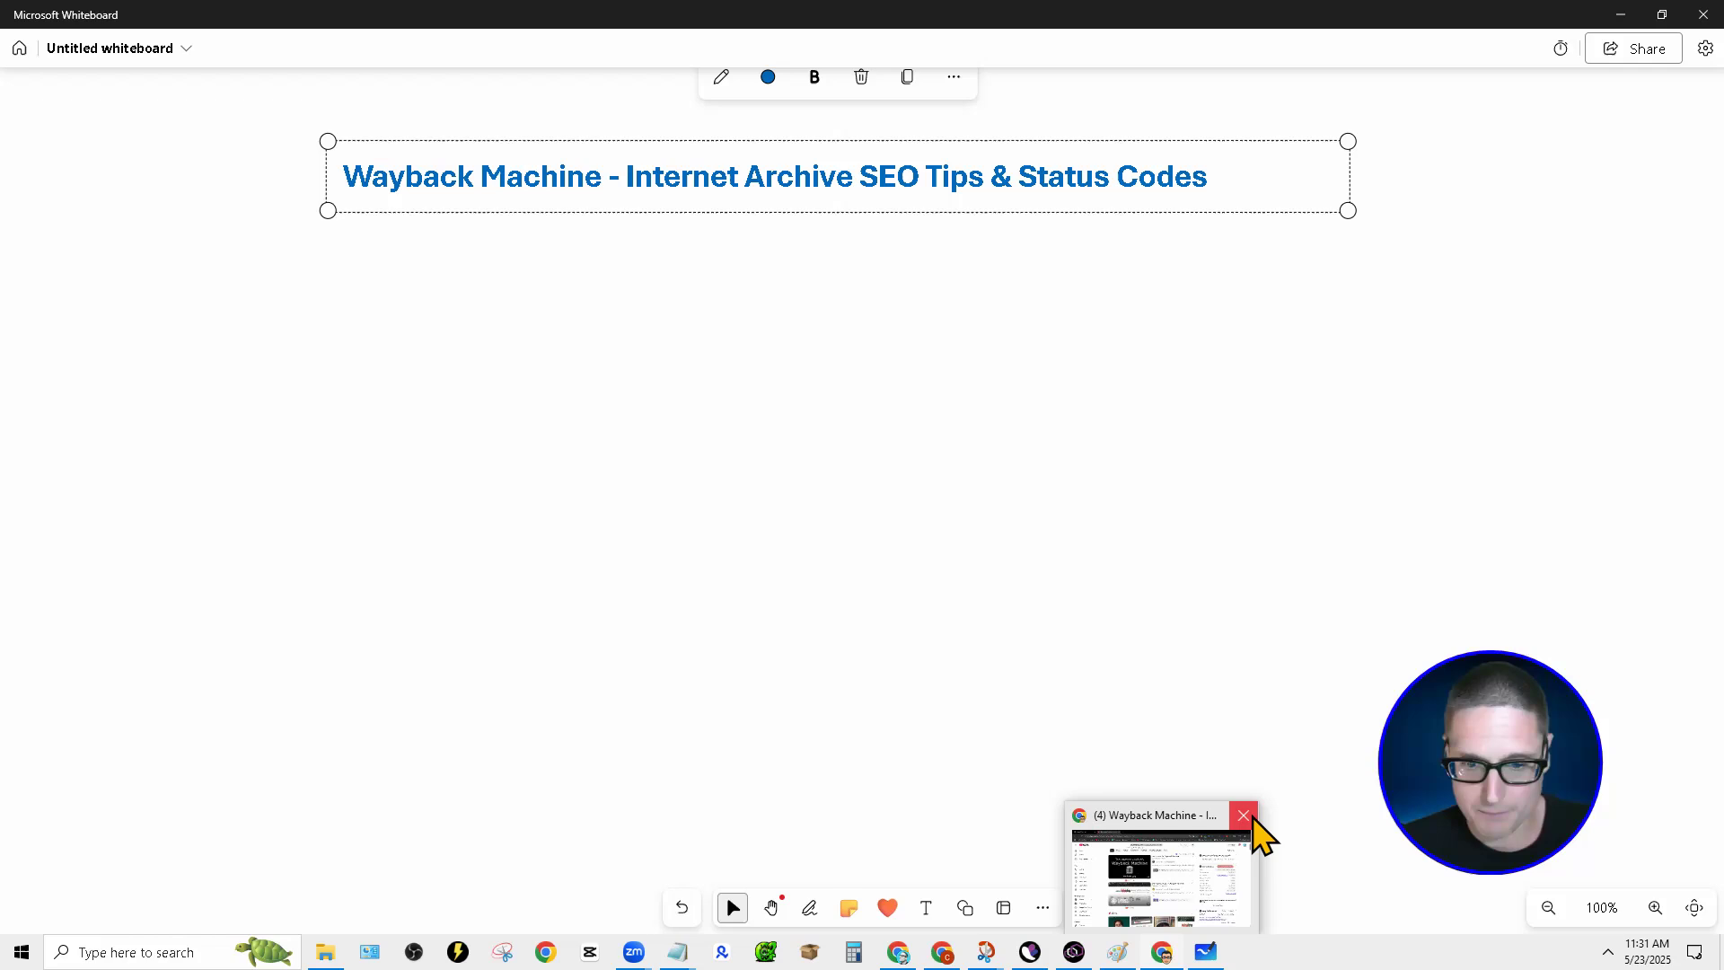
# Close the separate Wayback Machine browser window from its Chrome taskbar thumbnail.
pyautogui.click(1246, 817)
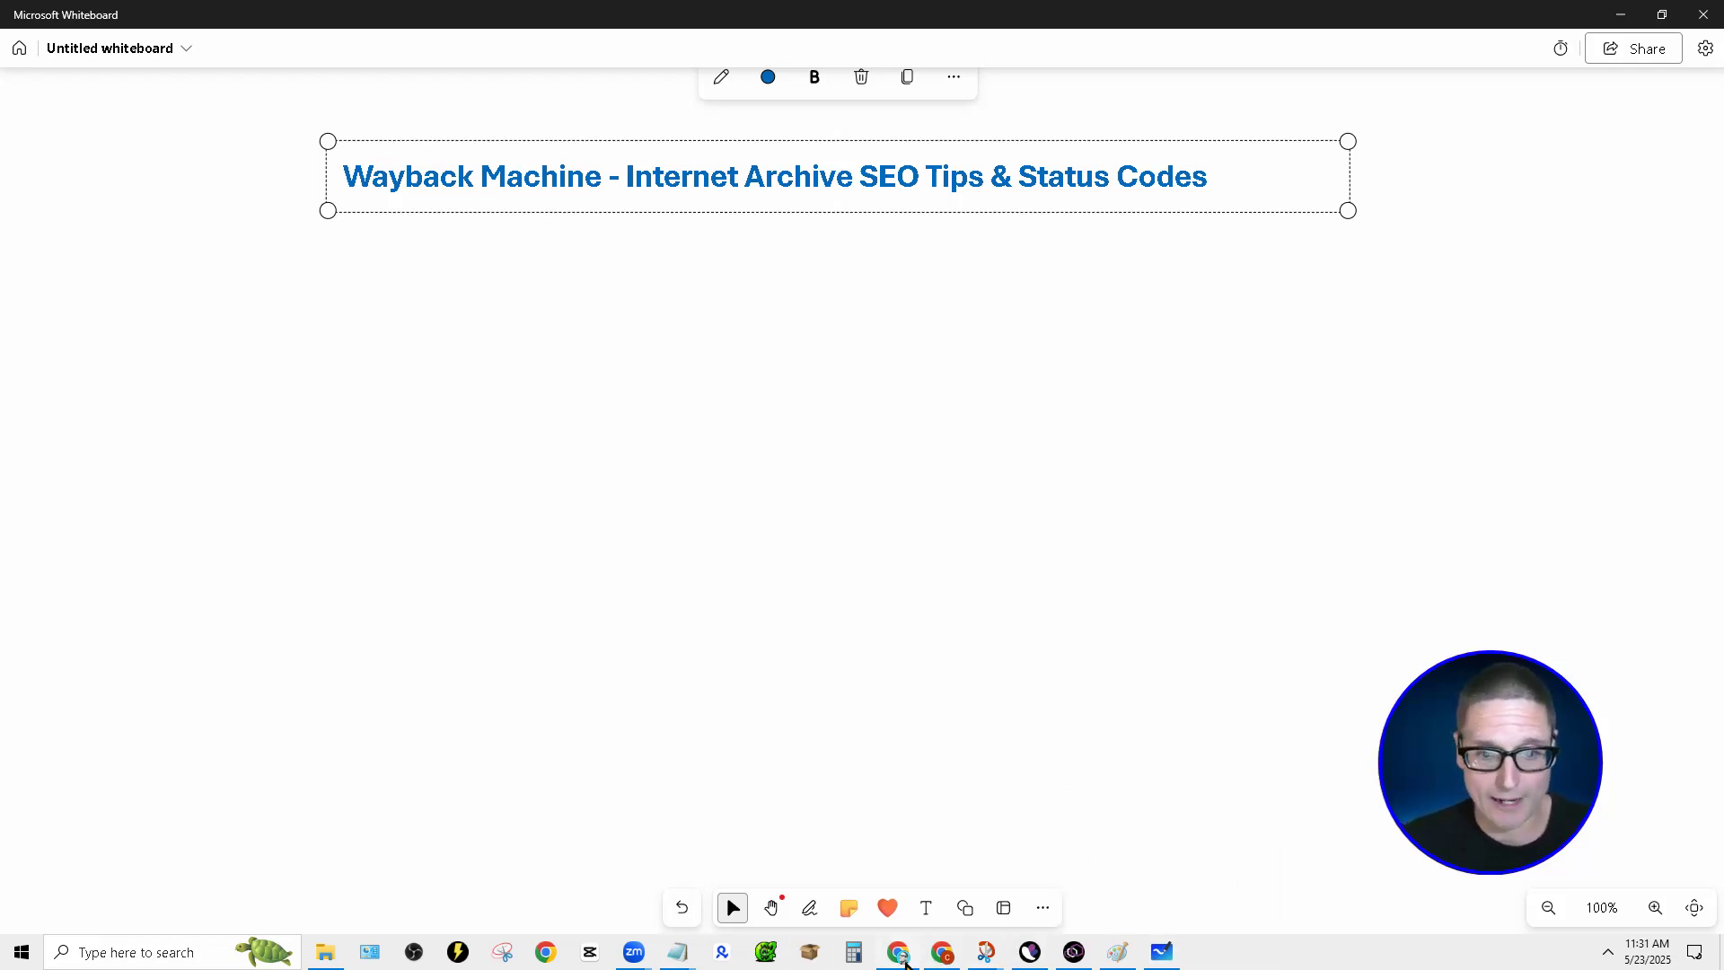
# Open Chrome under a profile, clear extra tabs, and look up chrispalmerseo.com in the Wayback Machine.
pyautogui.click(542, 953)
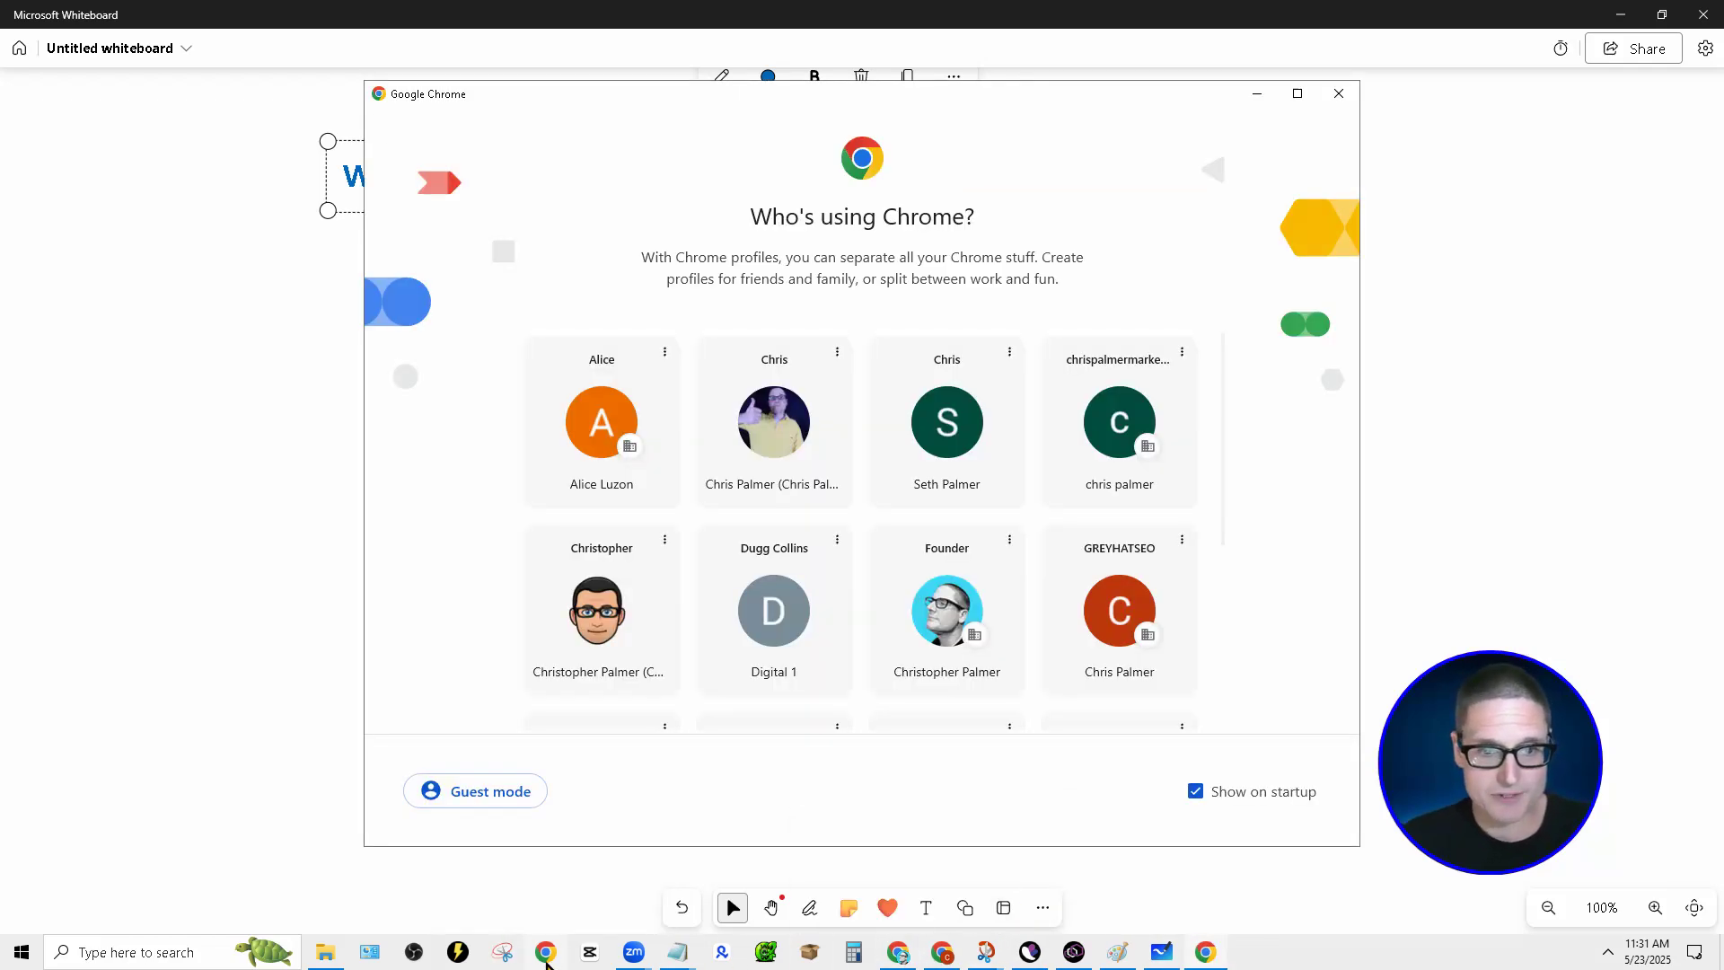
pyautogui.click(606, 643)
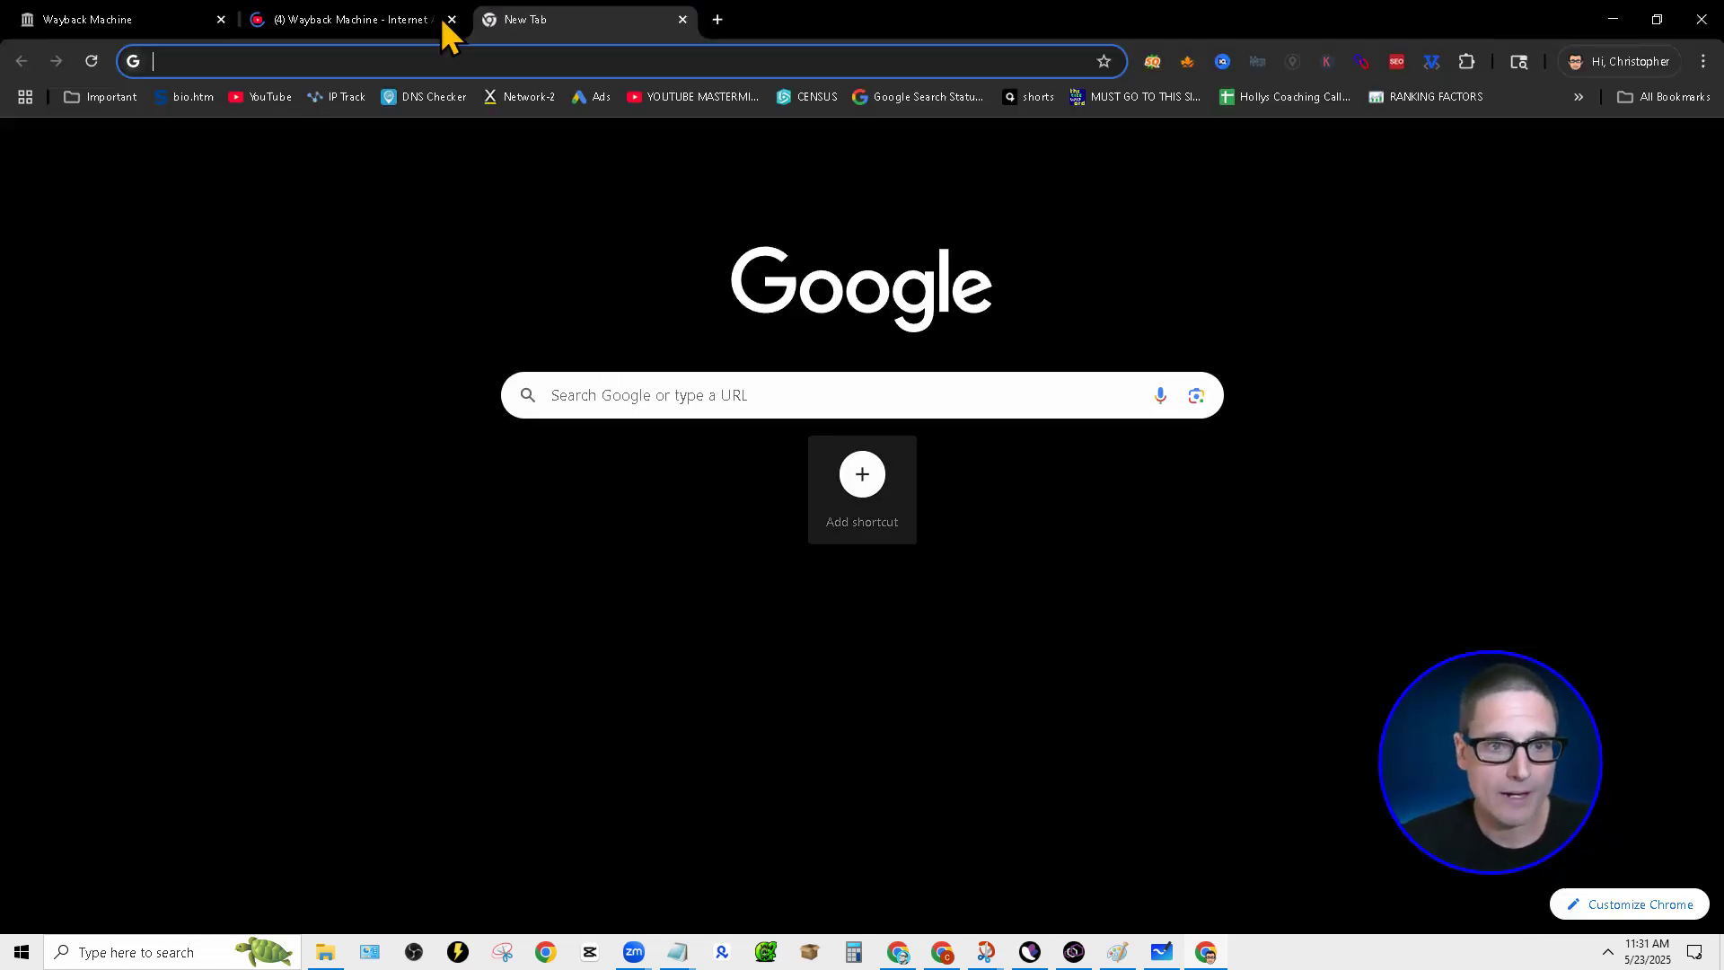
pyautogui.click(451, 19)
pyautogui.click(146, 22)
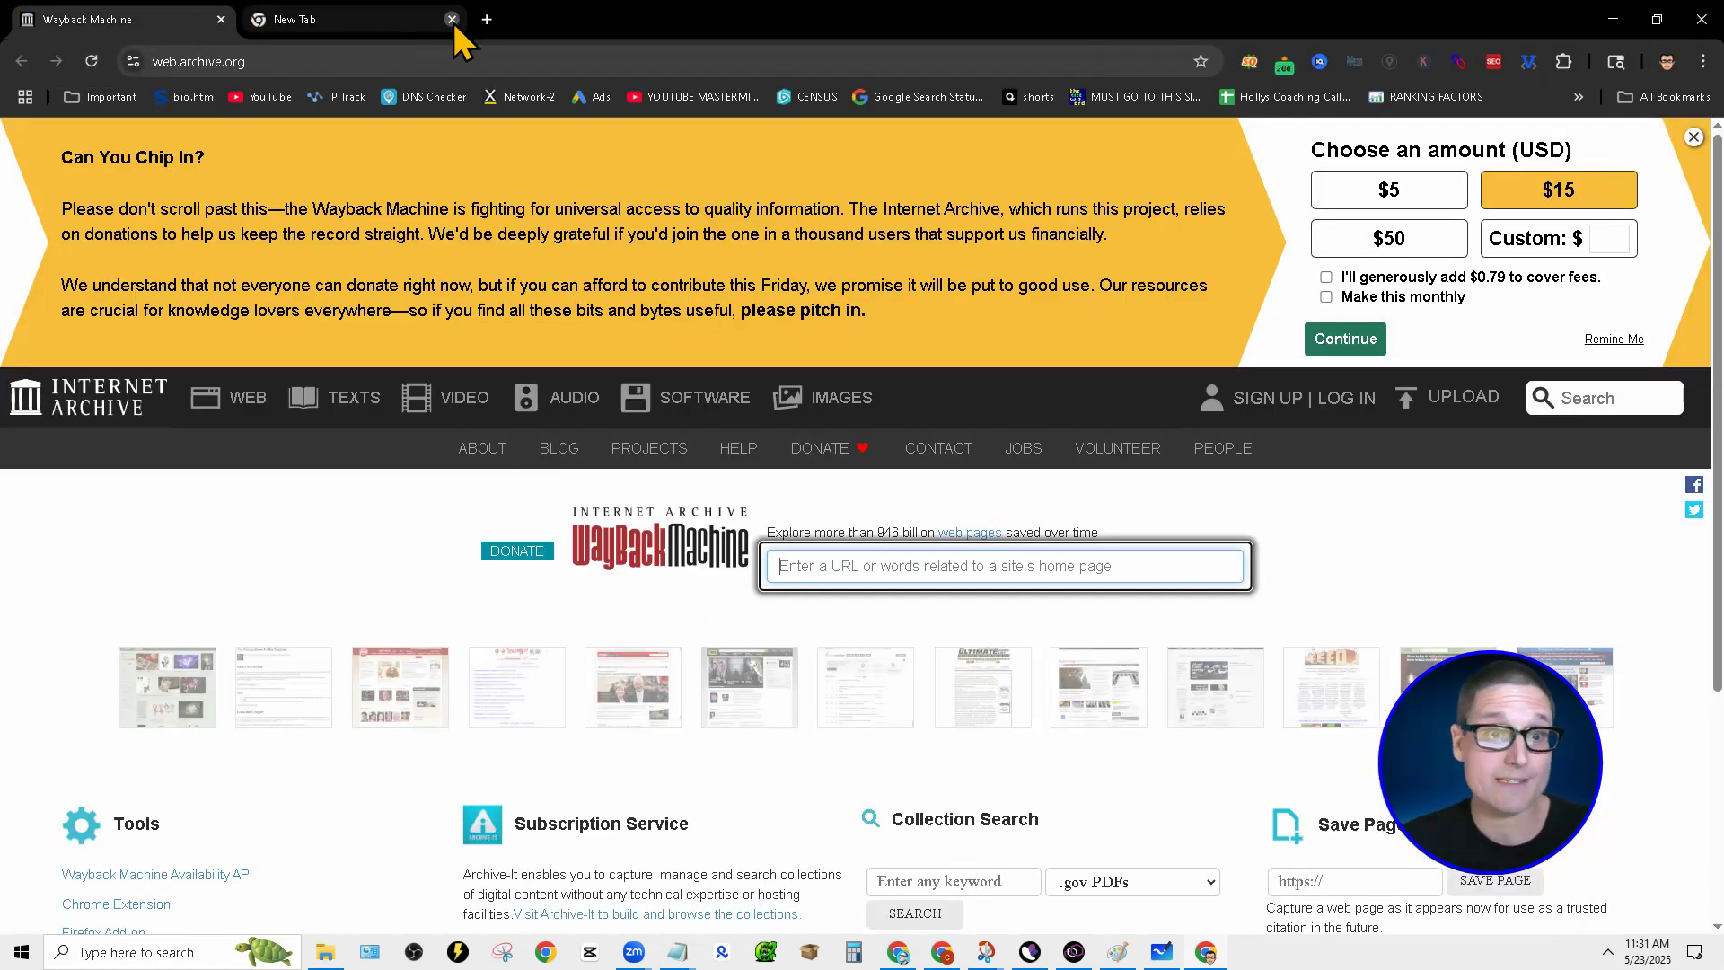
pyautogui.click(452, 19)
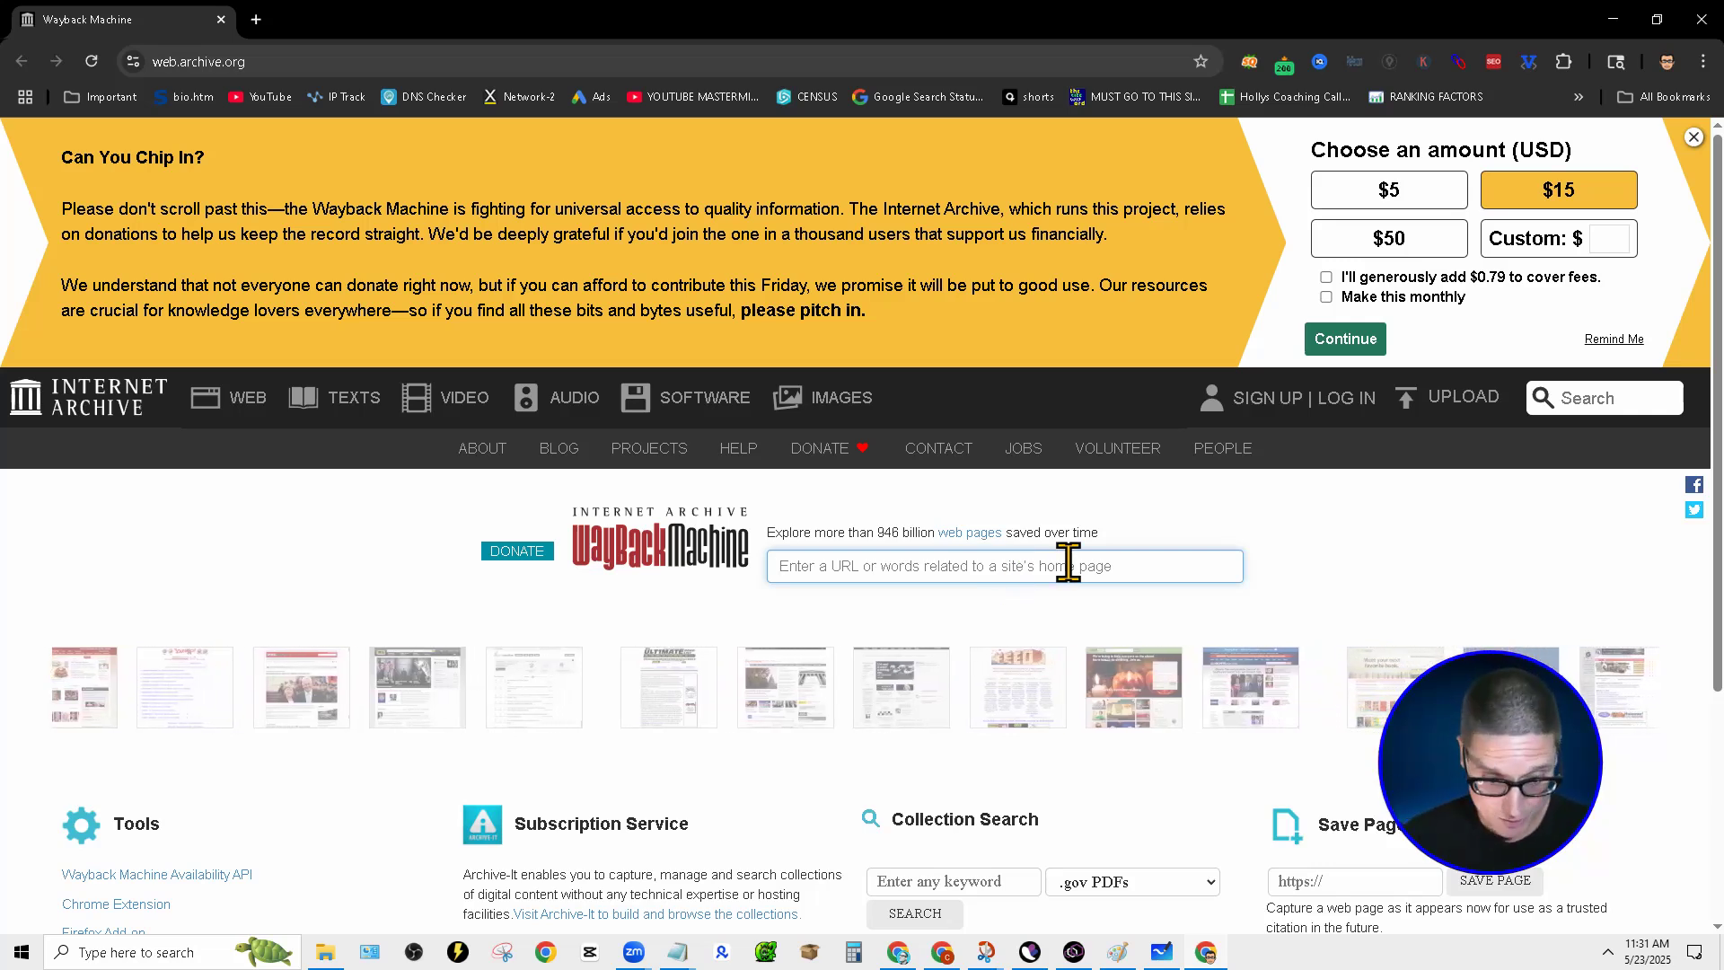
pyautogui.write('chrispalmerseo')
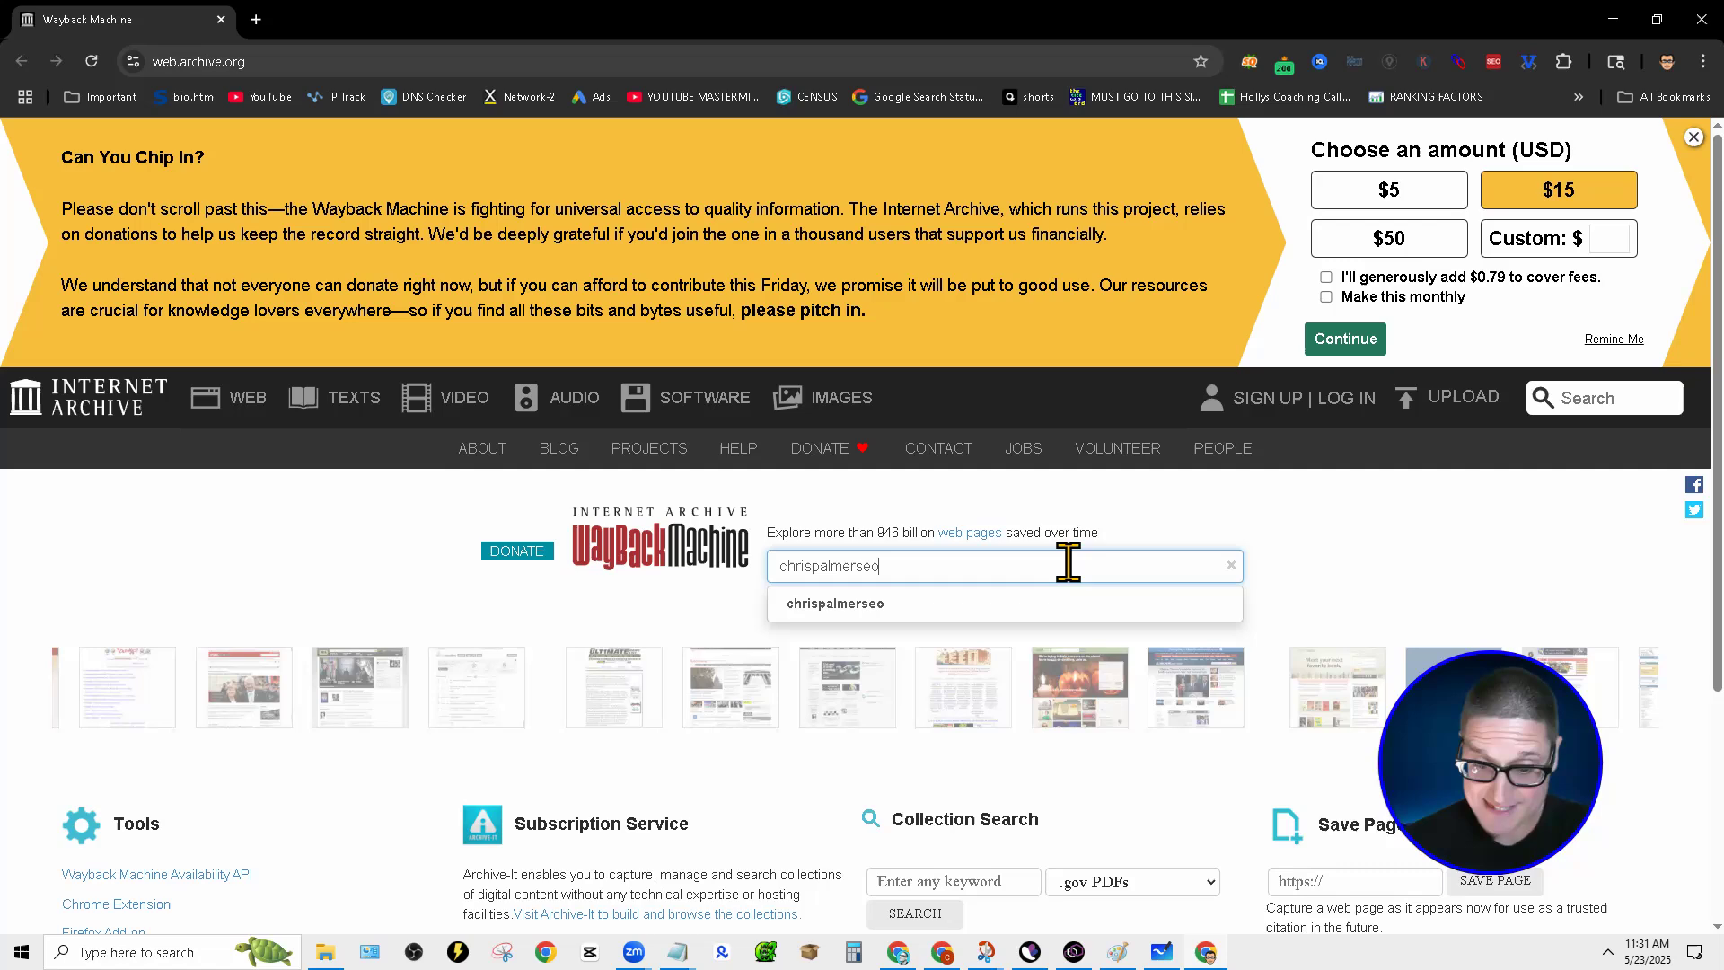
pyautogui.write('.com')
pyautogui.press('Return')
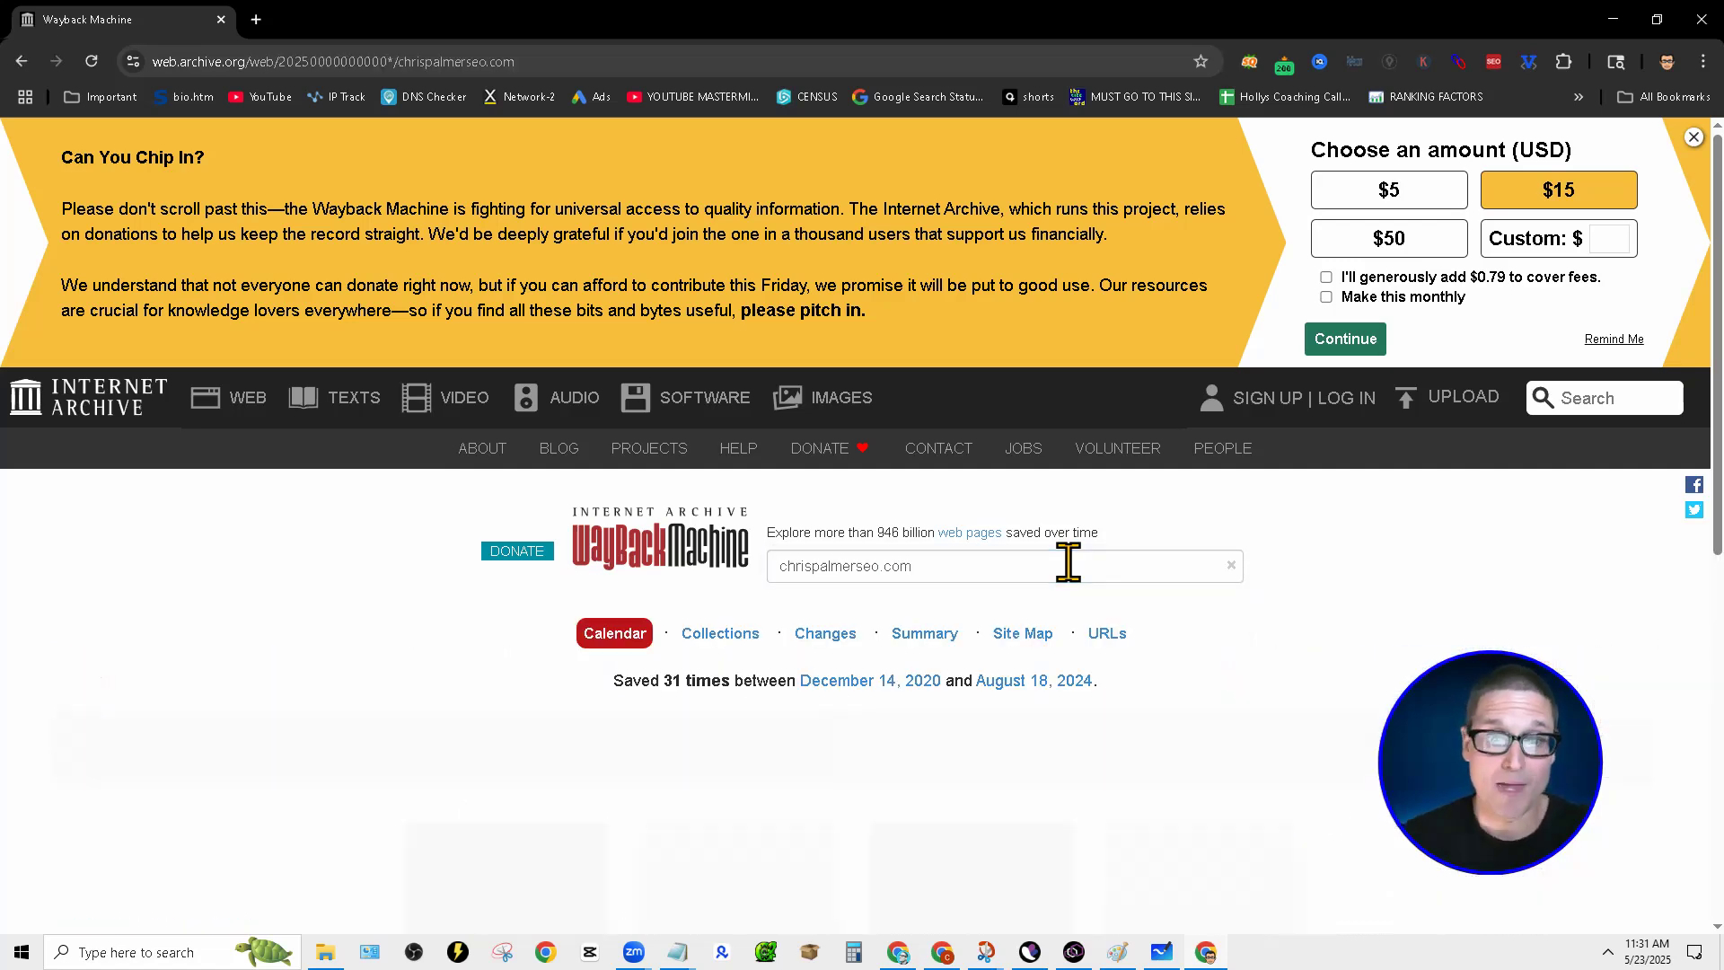
# Scroll to the capture calendar and switch it from 2024 to 2021 to reach the June 16 capture.
pyautogui.scroll(-3, 1354, 608)
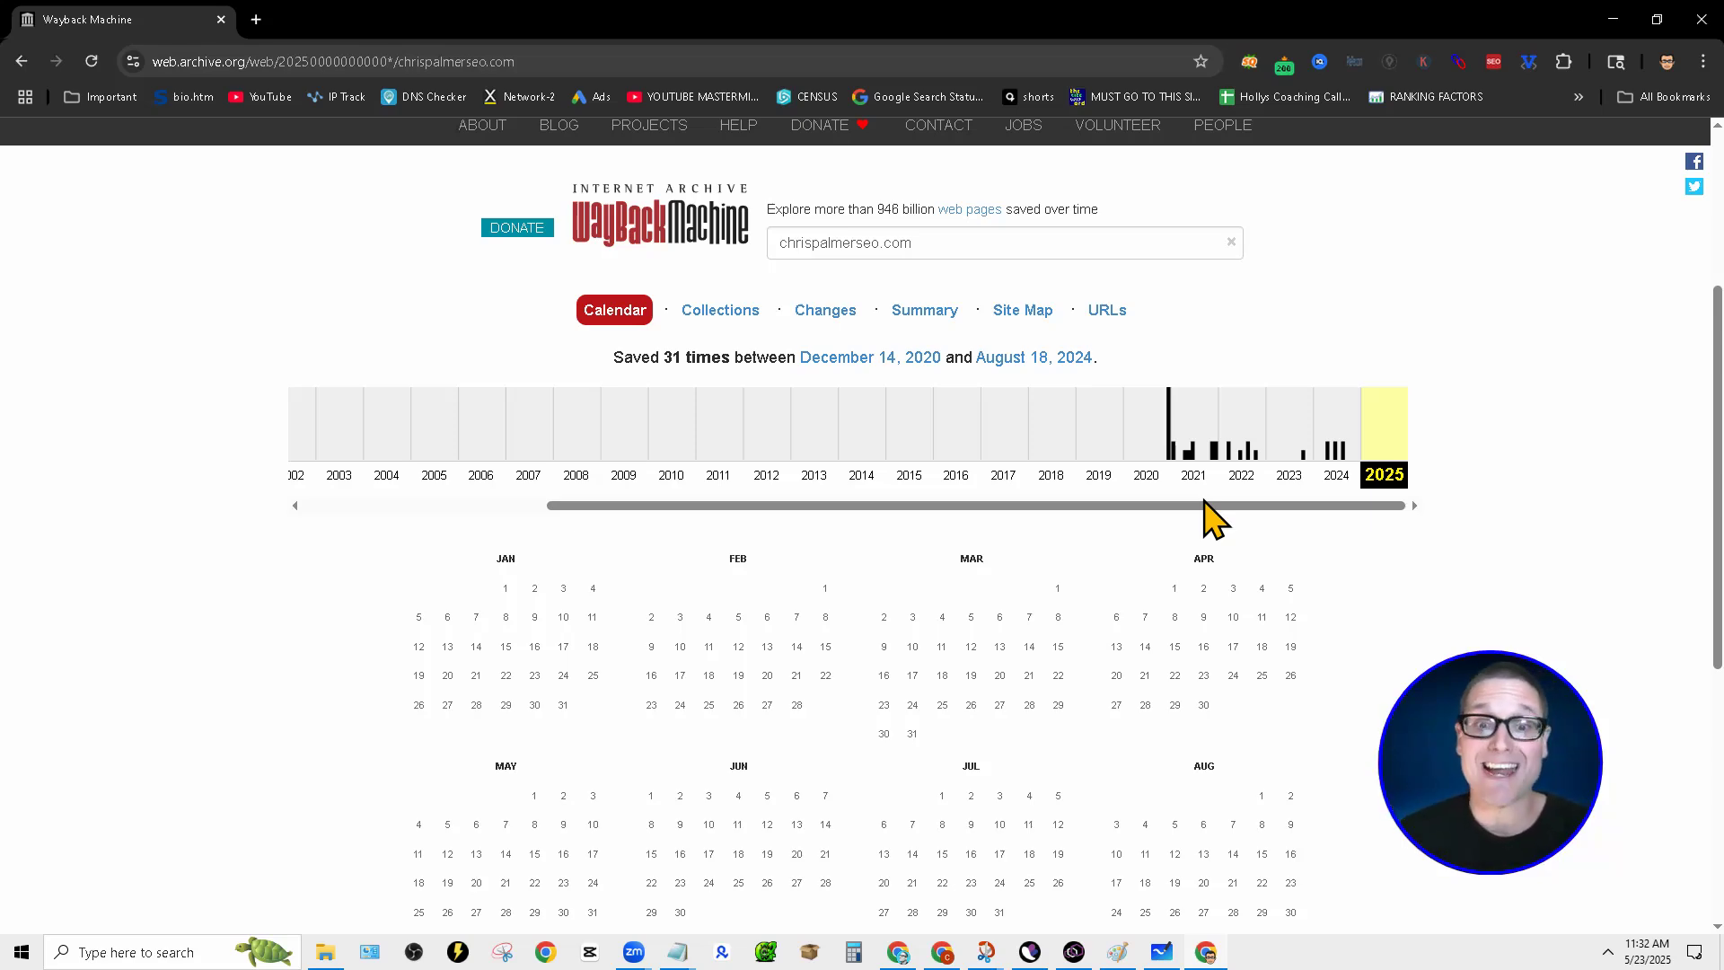
pyautogui.scroll(-2, 1292, 589)
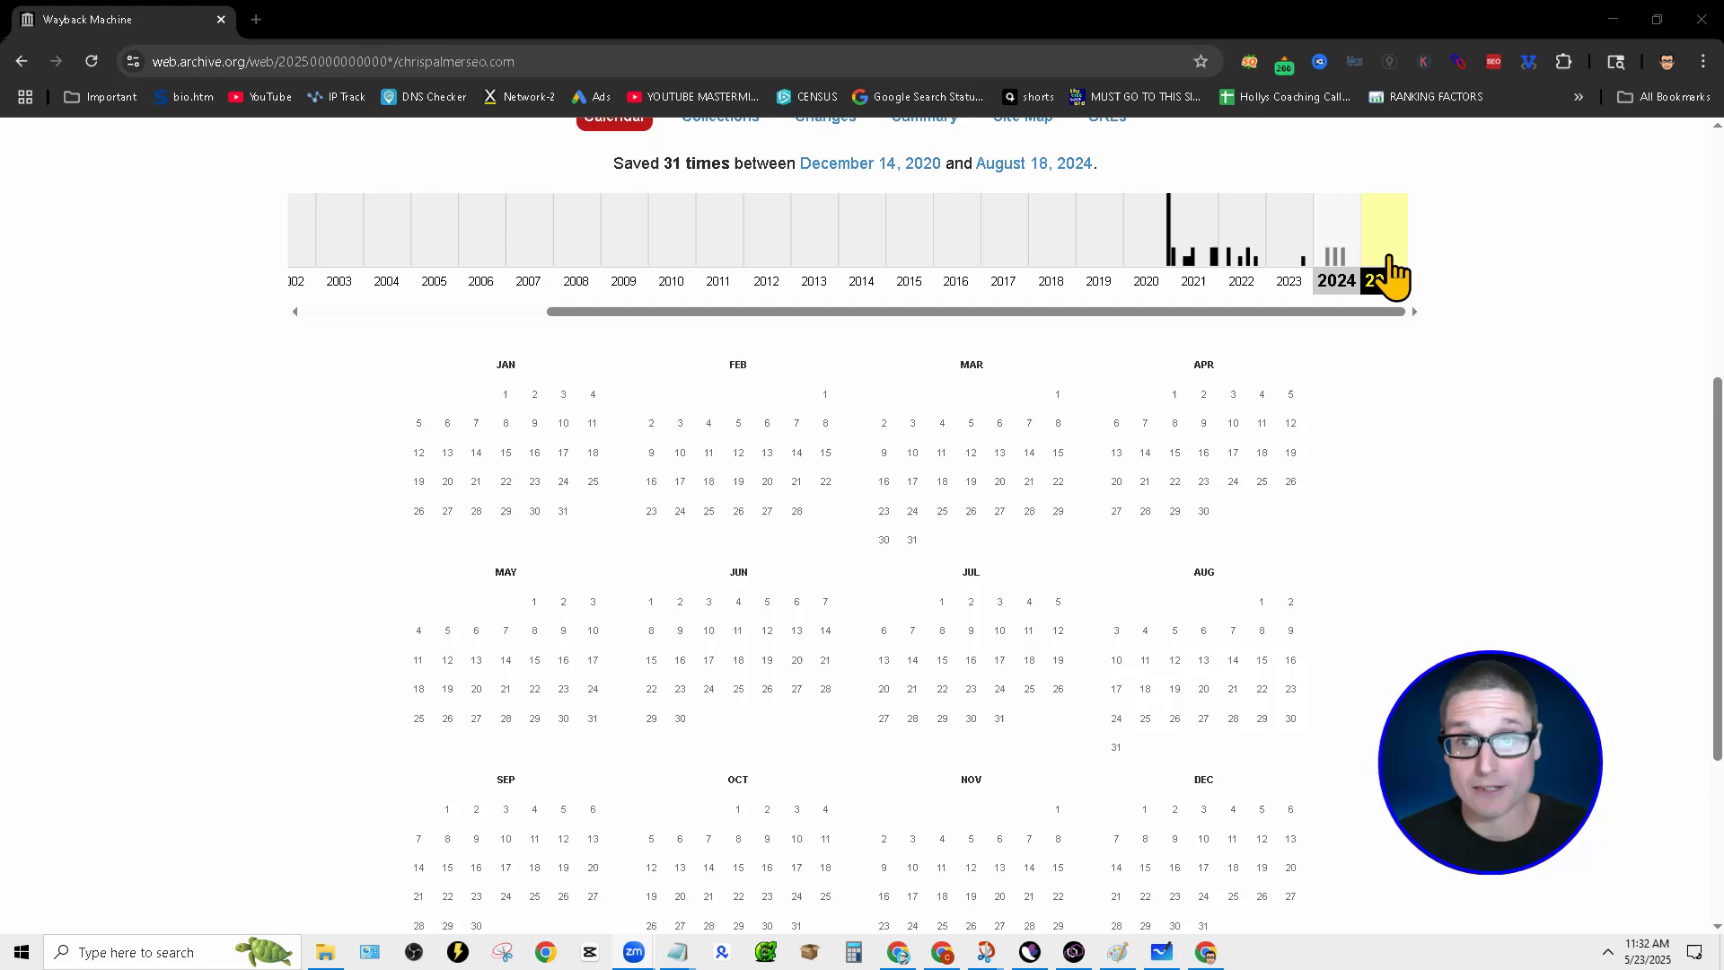
pyautogui.click(1340, 270)
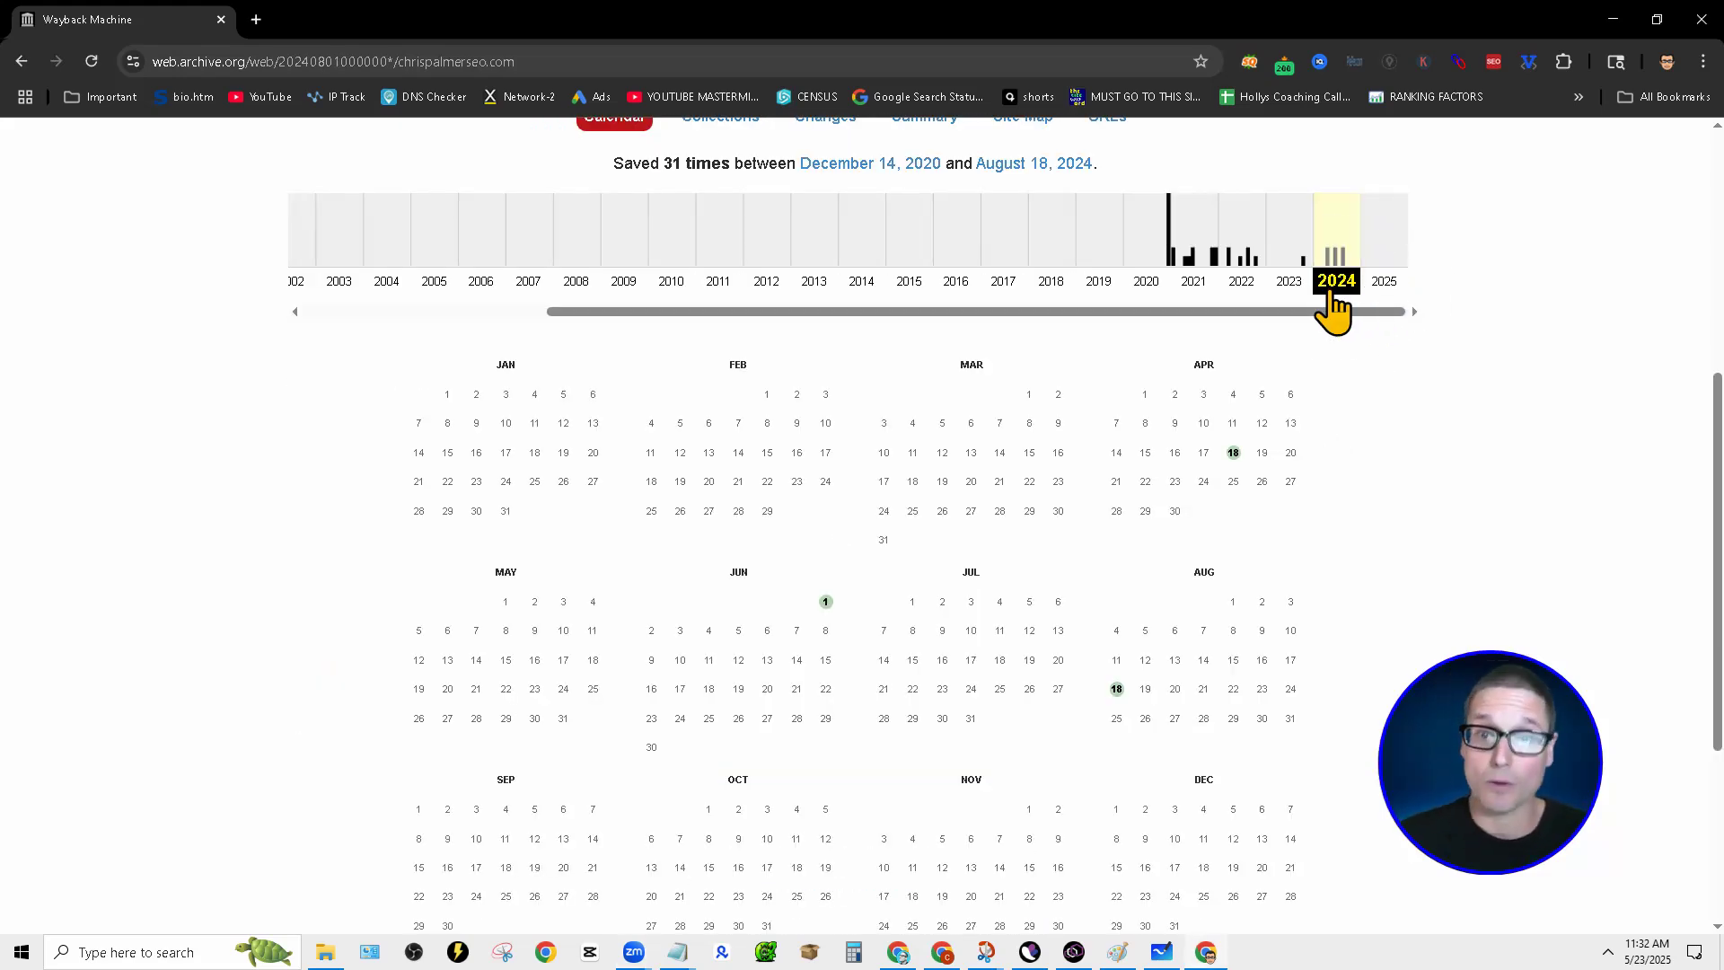
pyautogui.click(1203, 275)
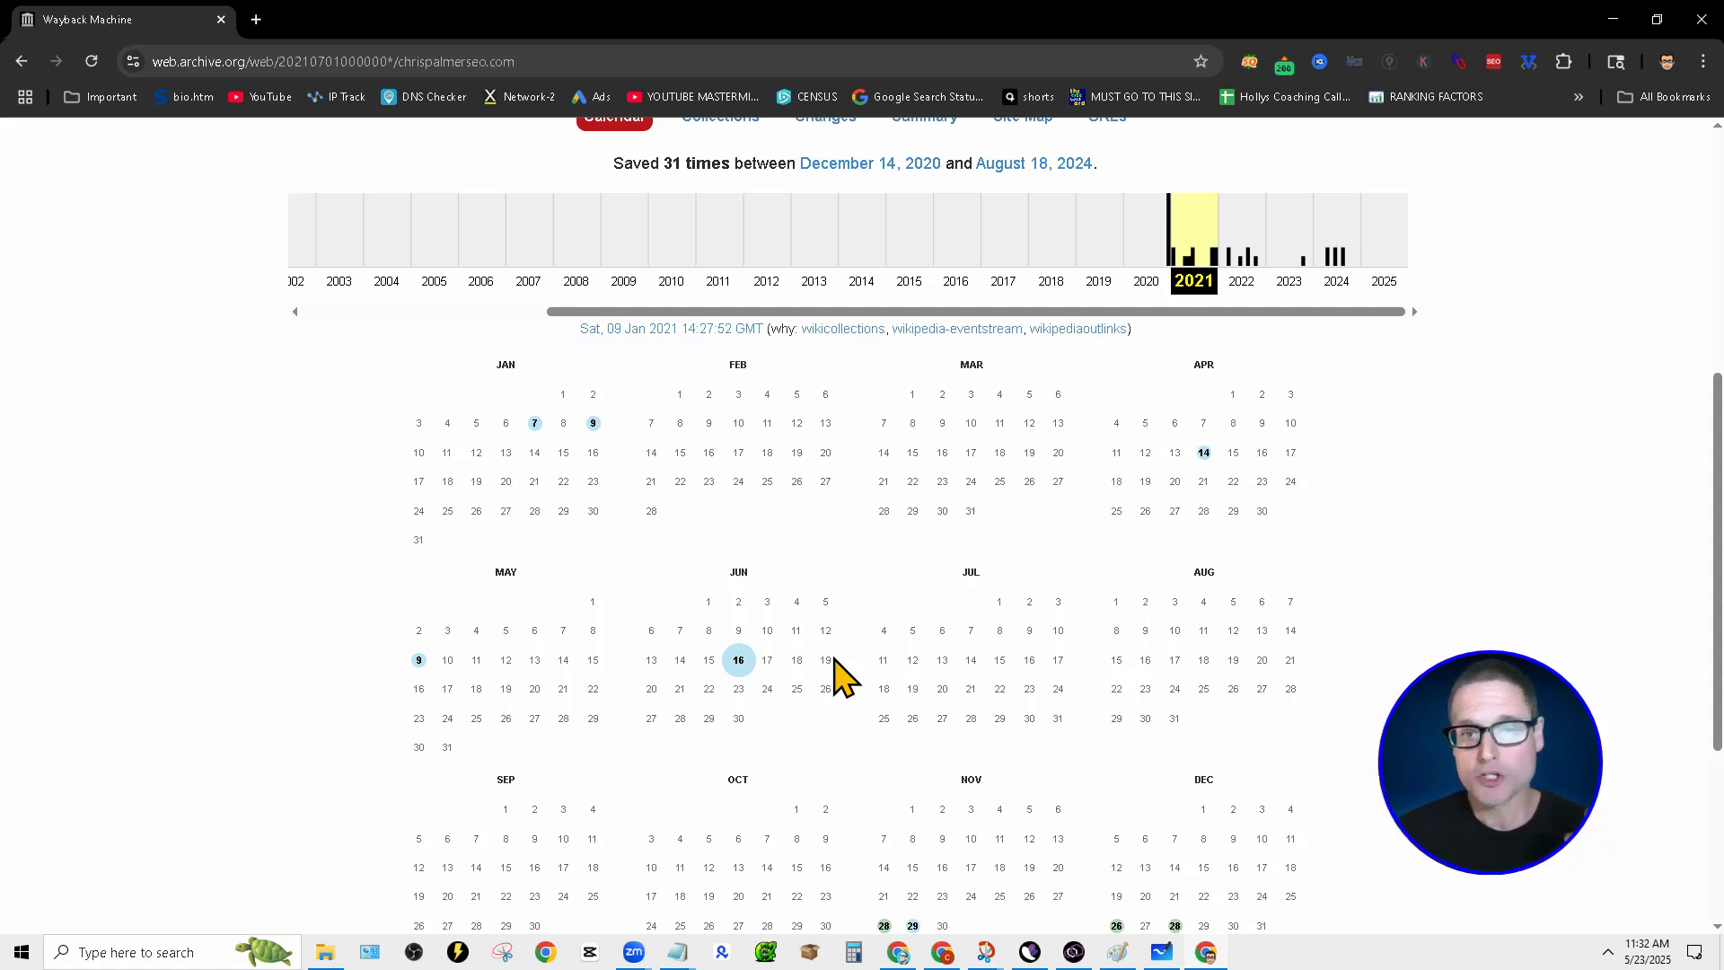
pyautogui.moveTo(739, 659)
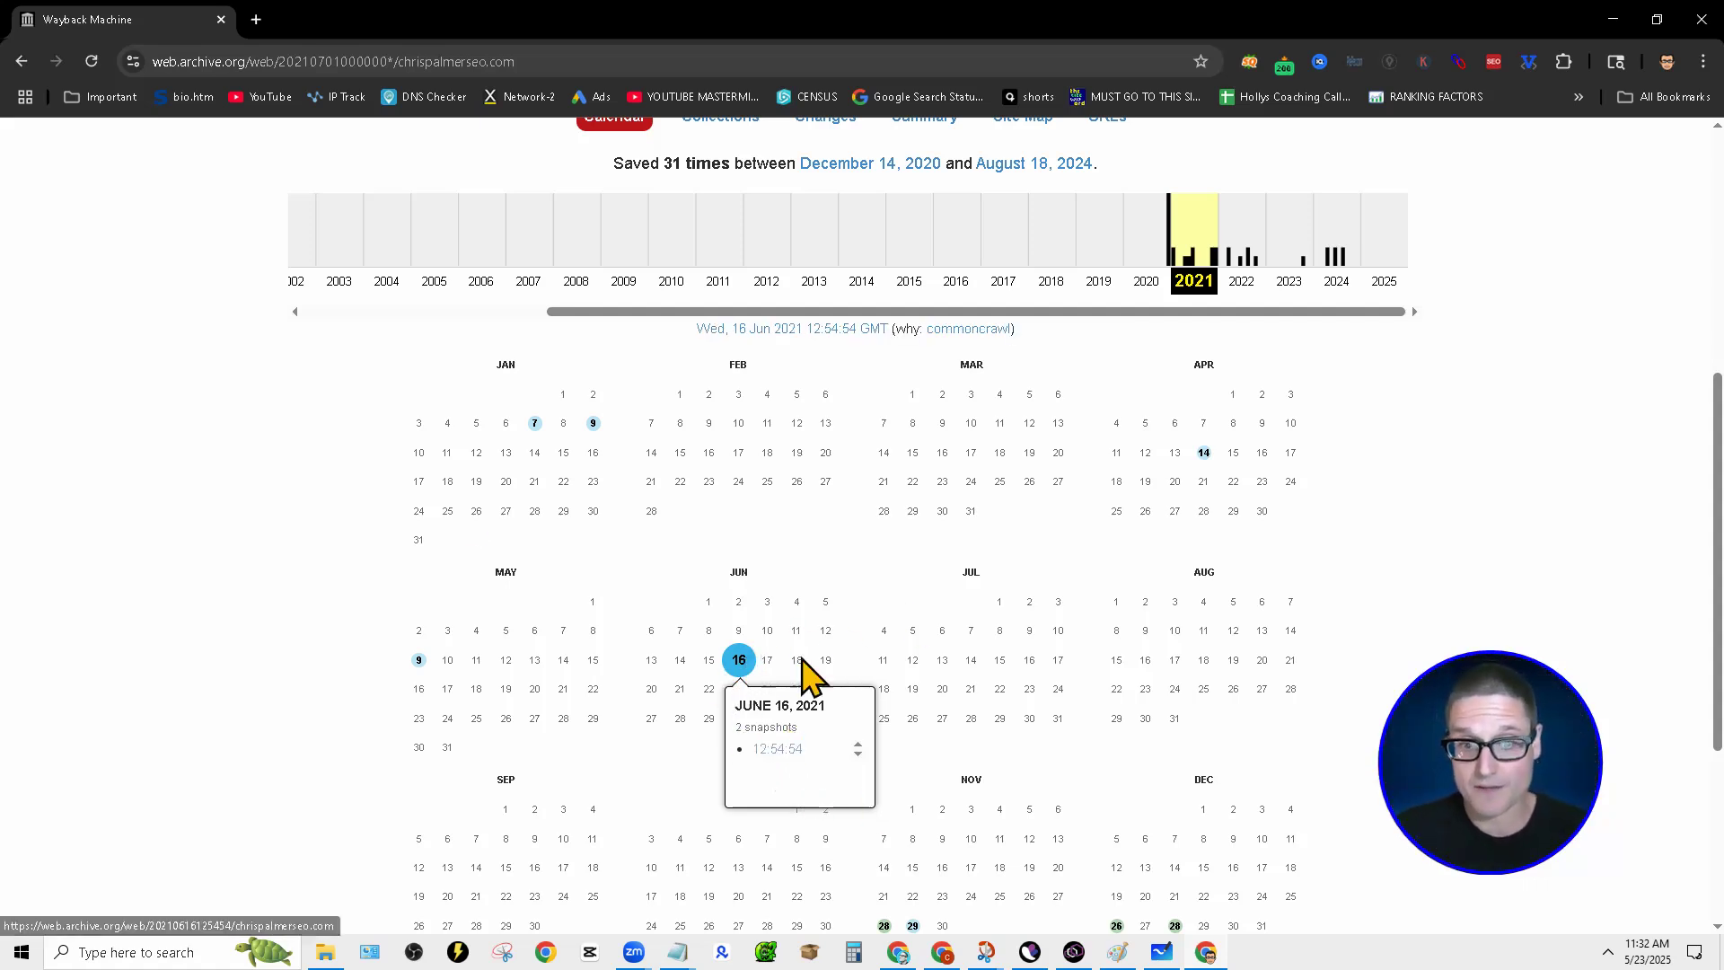
pyautogui.click(790, 749)
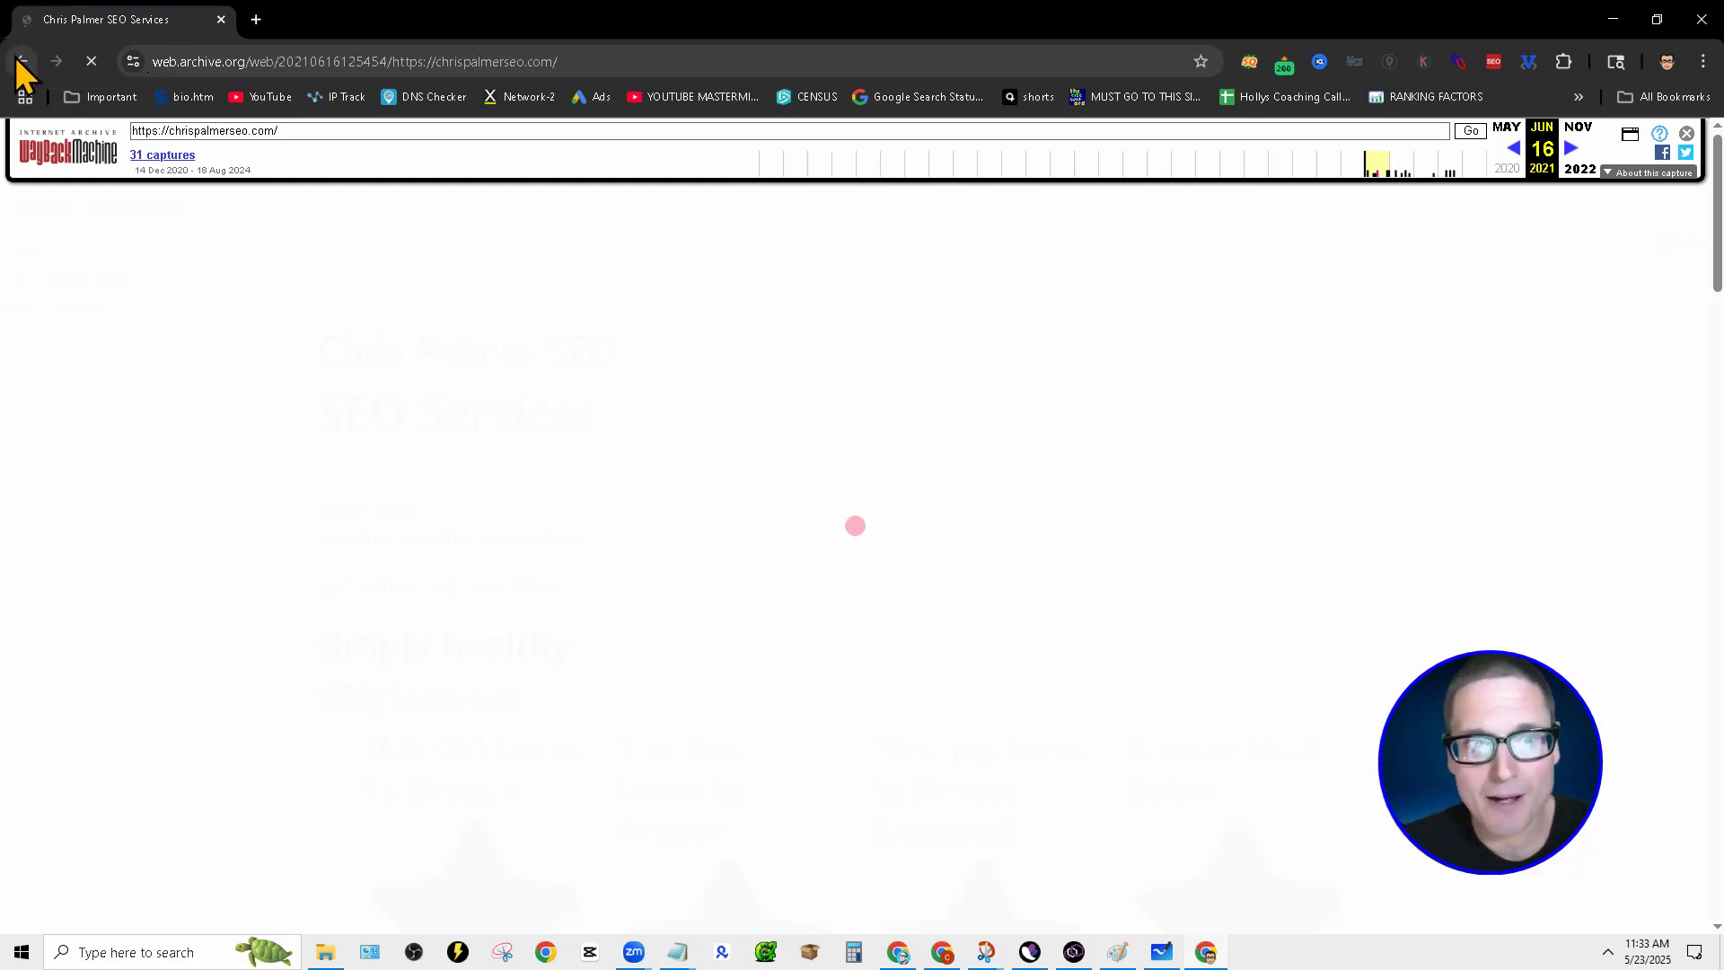
pyautogui.click(22, 61)
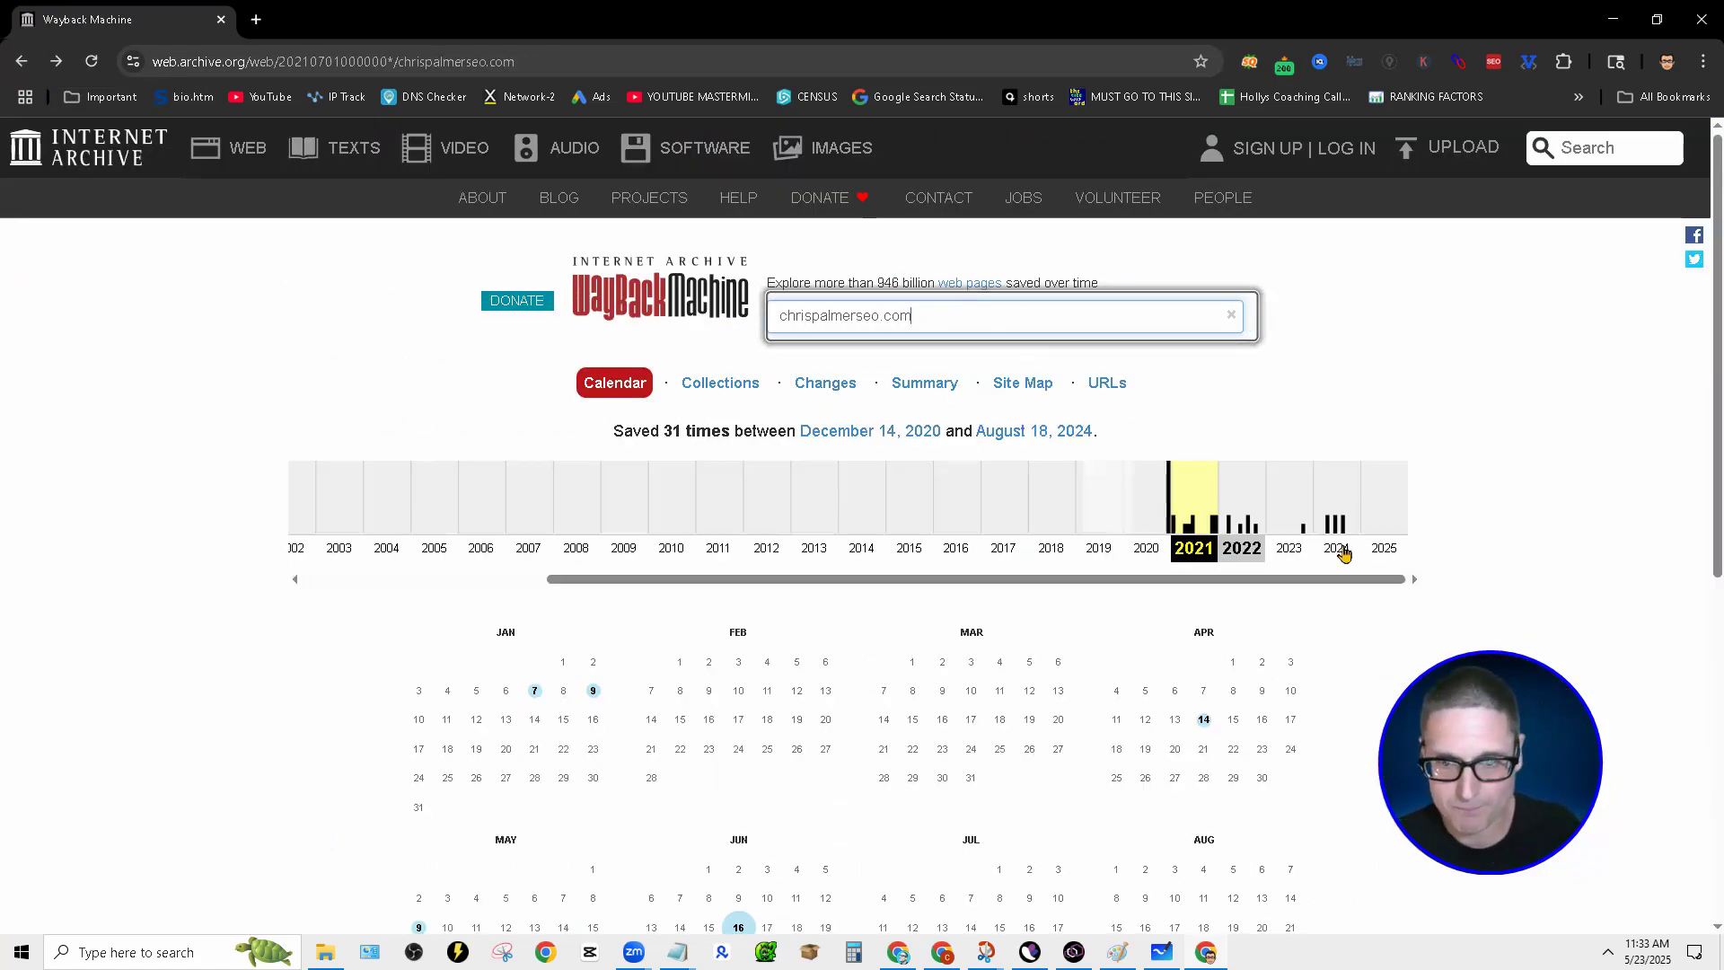
# Browse the 2024 captures, then switch to 2023 to inspect the single October 31 snapshot.
pyautogui.click(1336, 538)
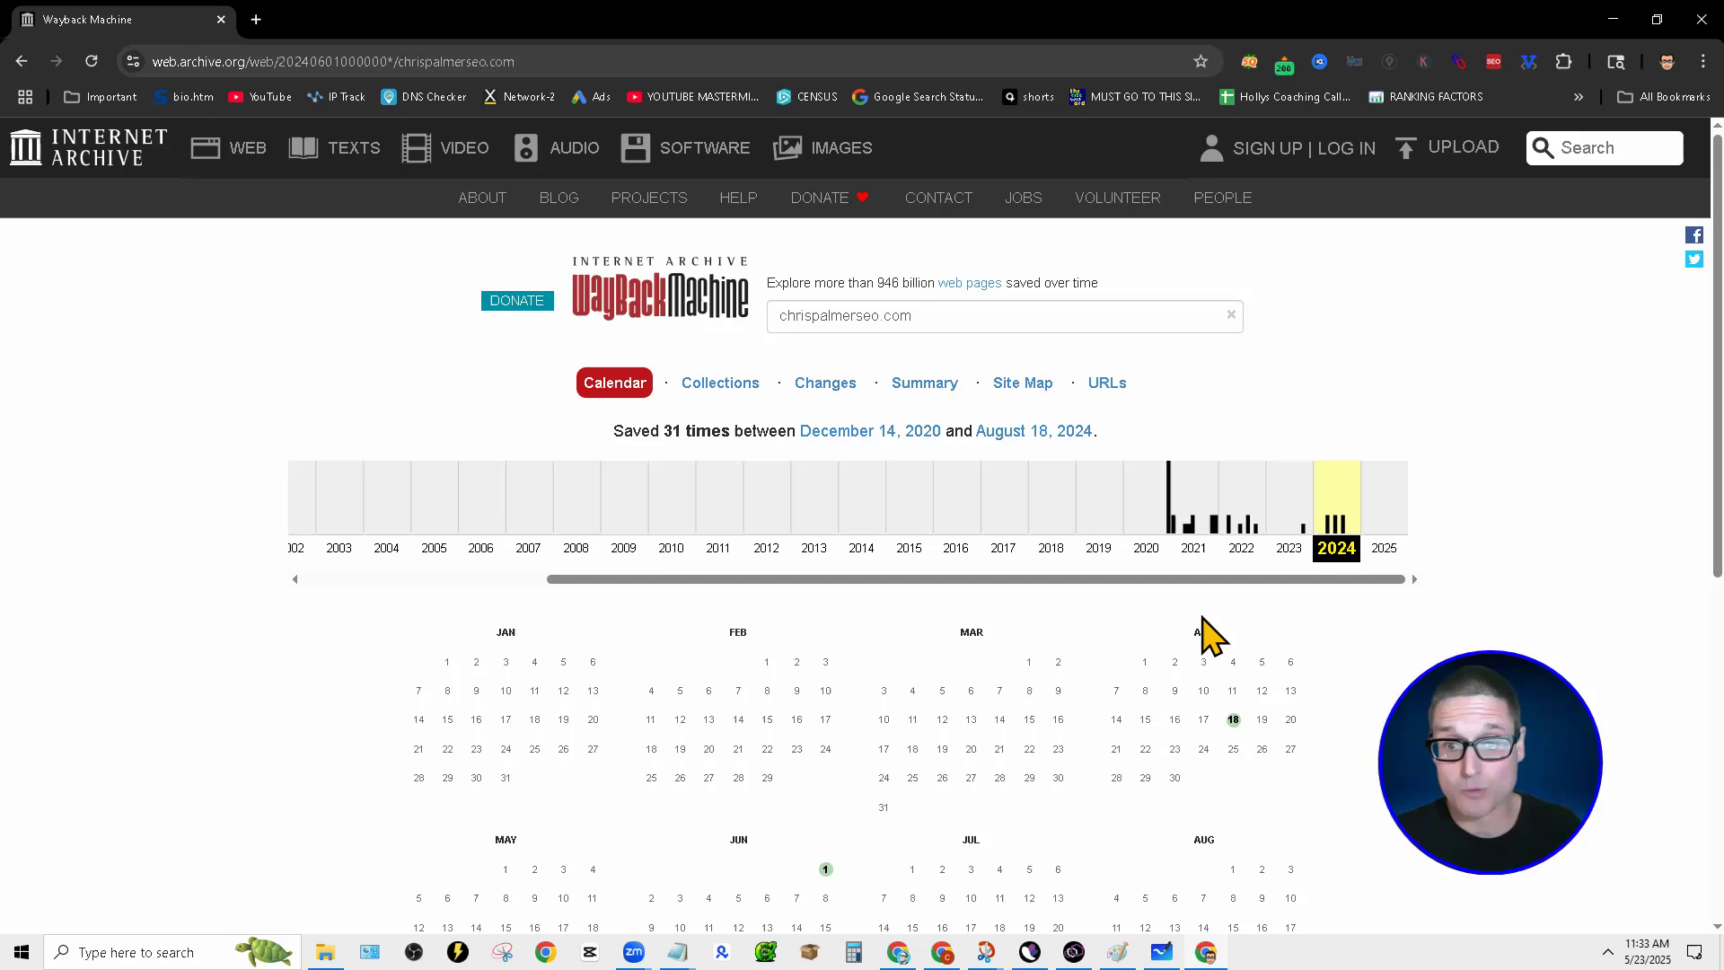
pyautogui.scroll(-1, 1208, 633)
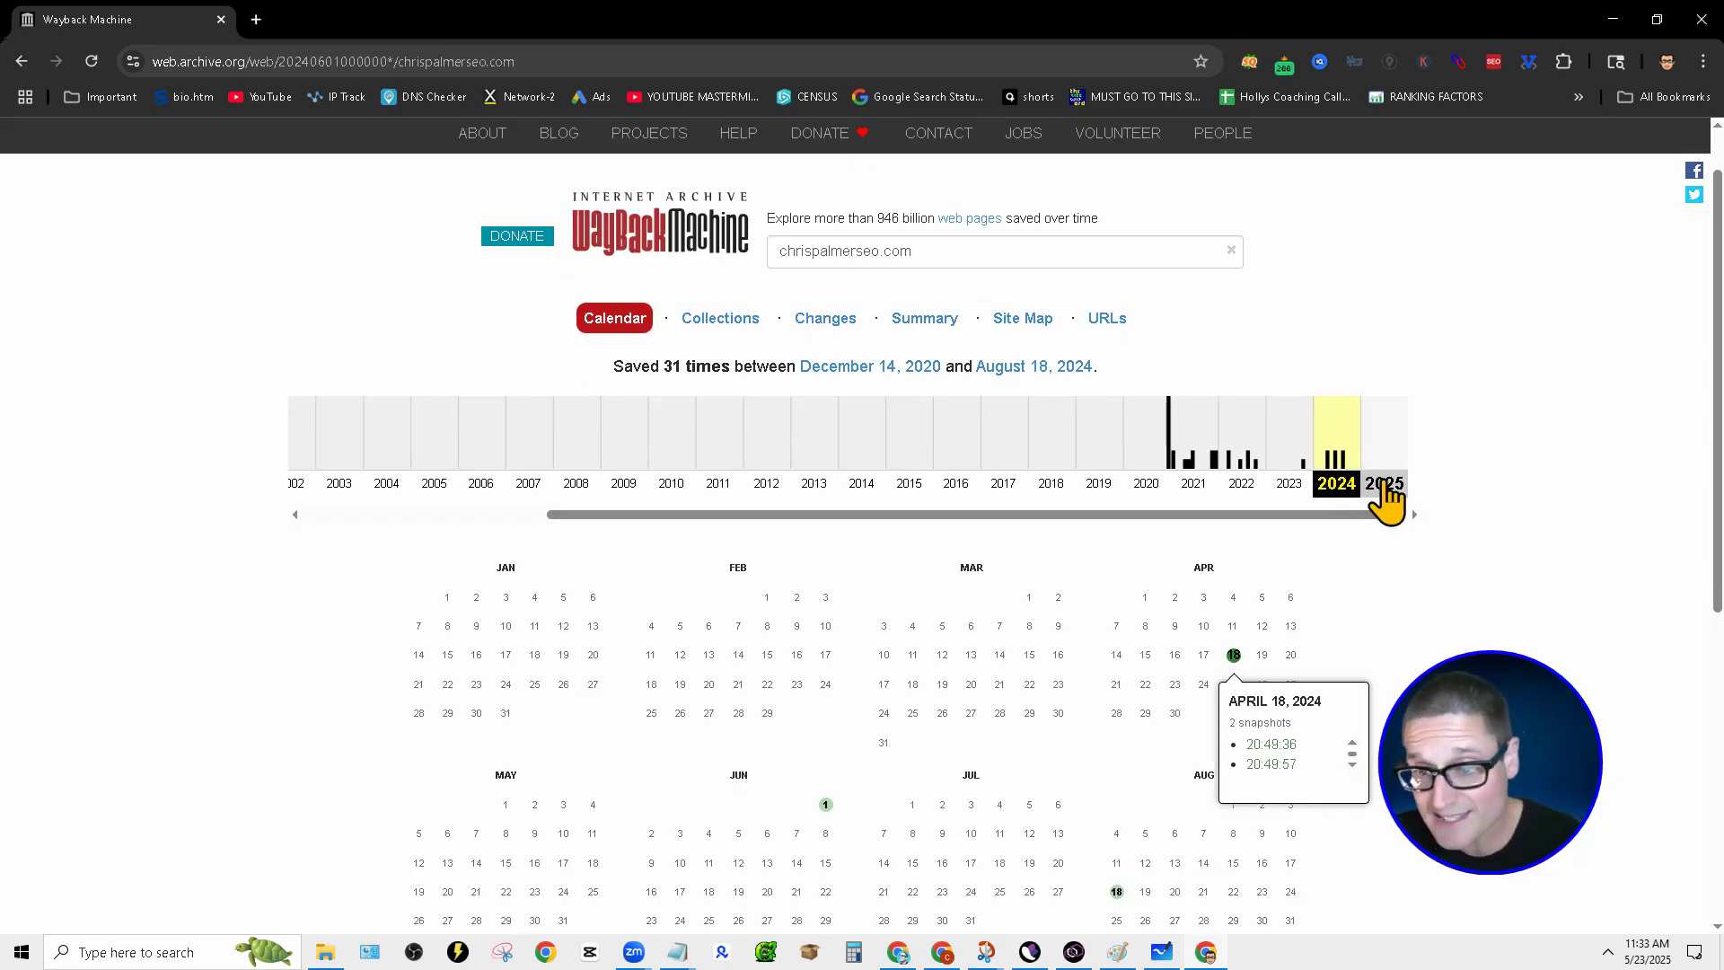
pyautogui.scroll(-3, 1193, 739)
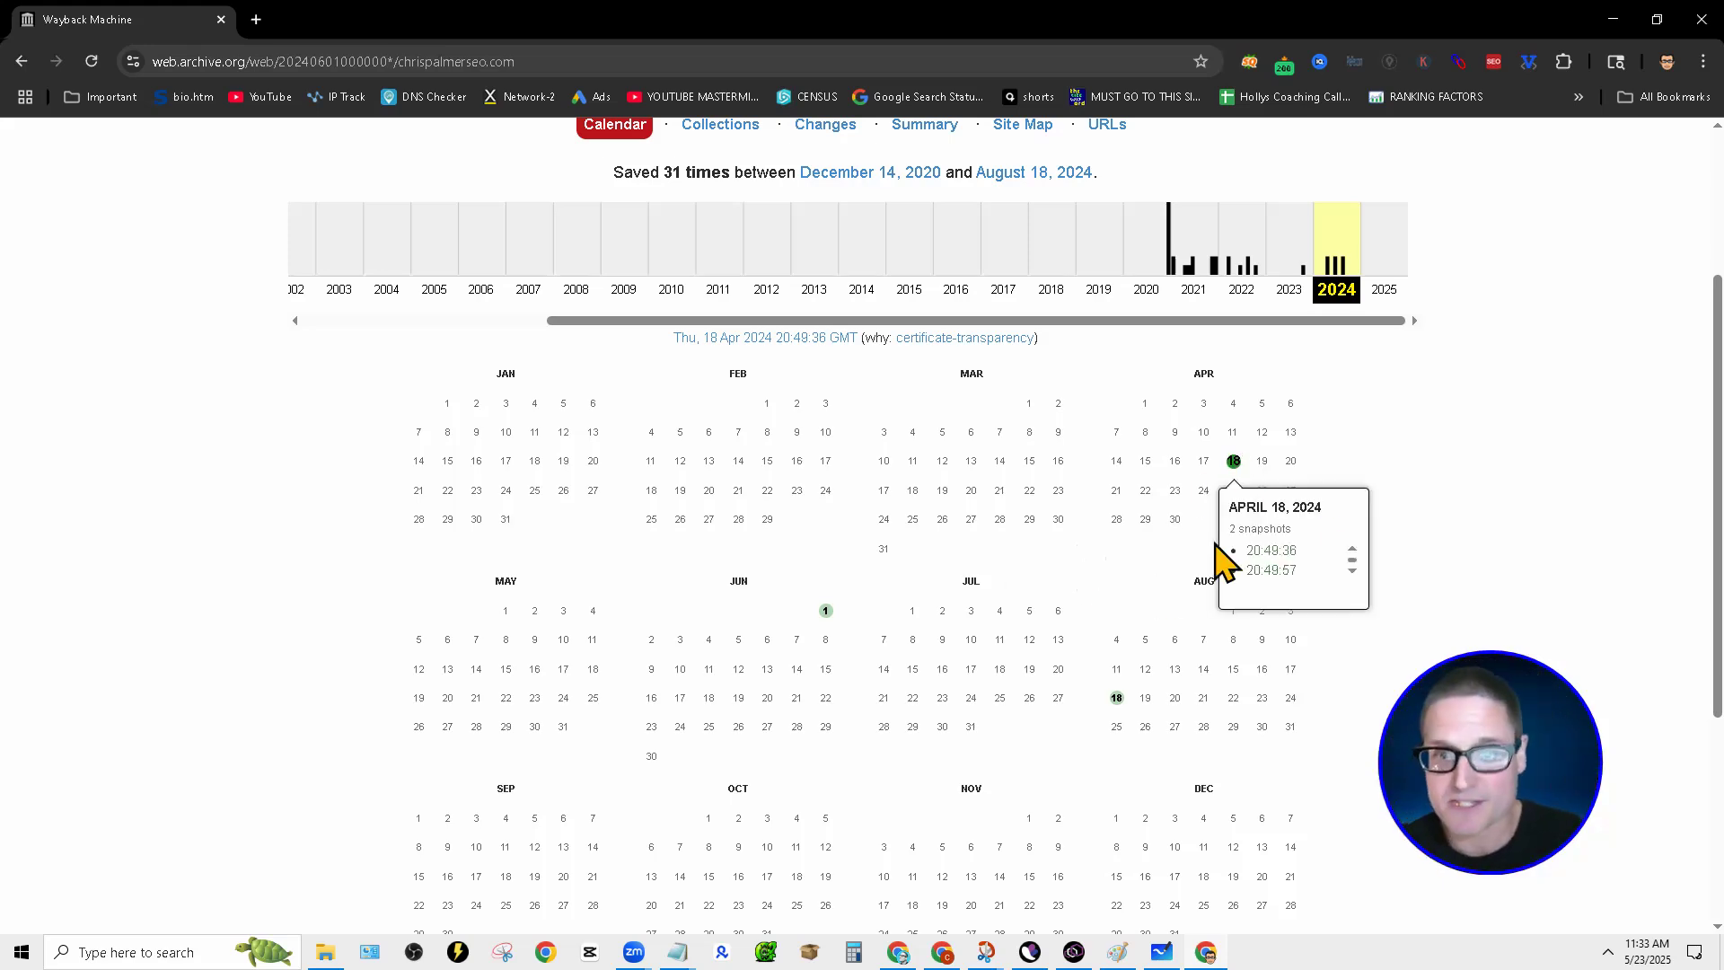
pyautogui.scroll(-4, 1024, 674)
pyautogui.scroll(1, 1062, 631)
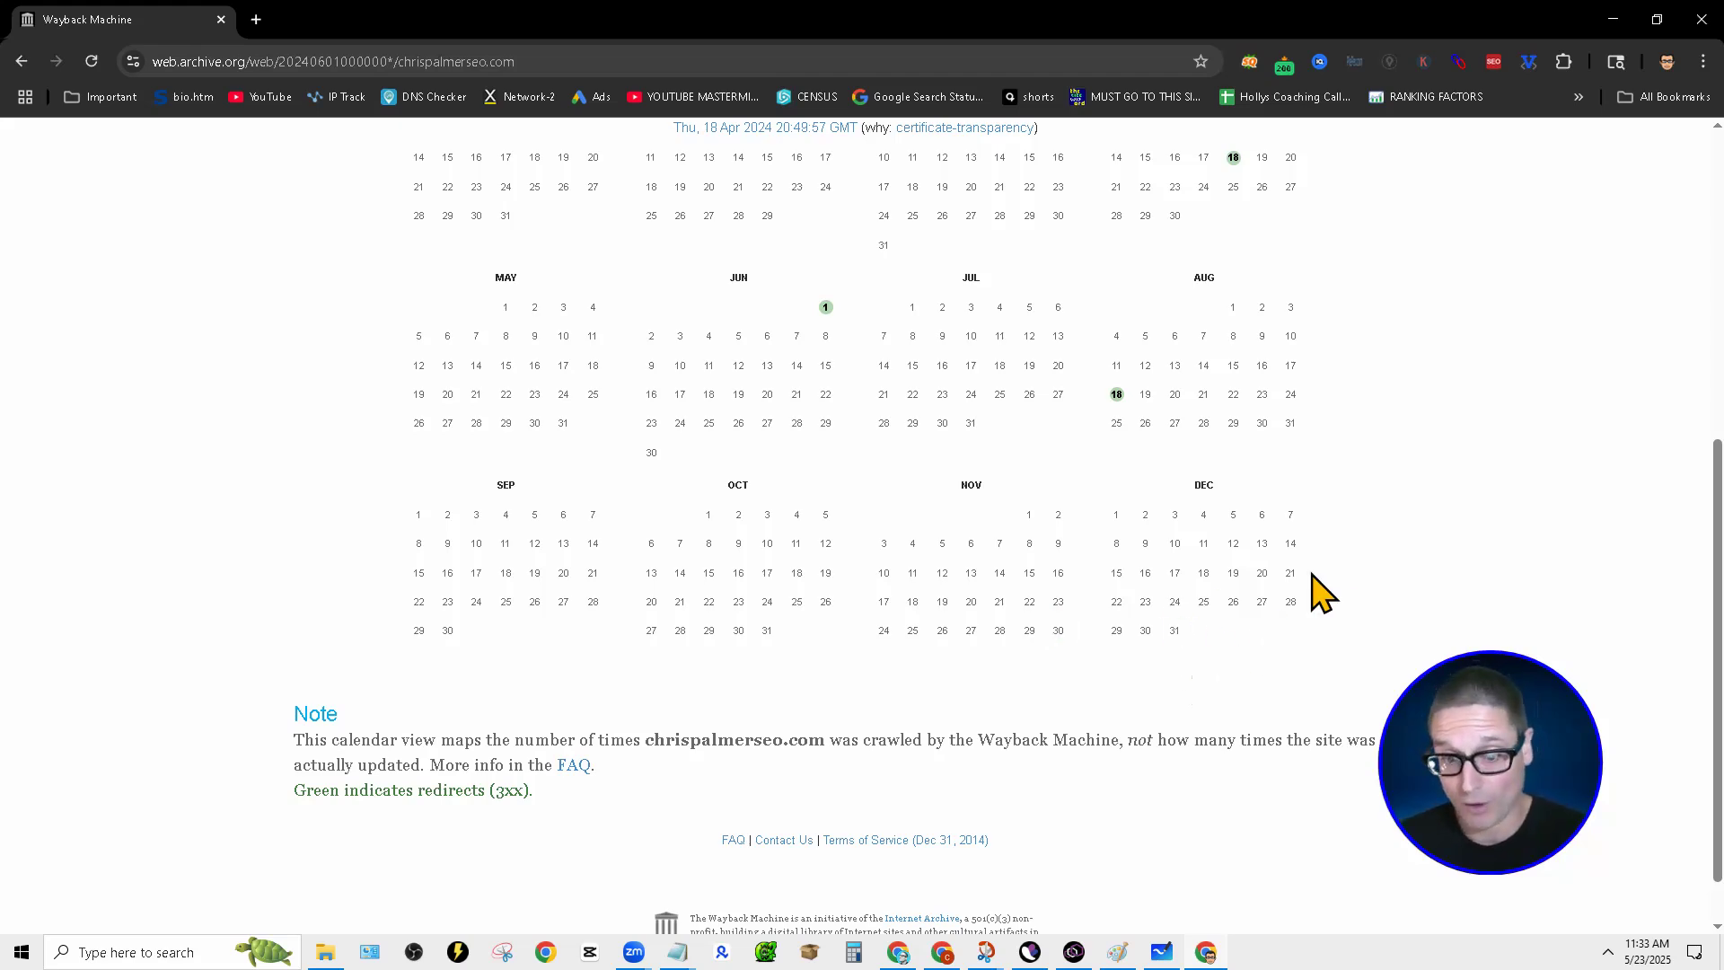
pyautogui.scroll(3, 1302, 539)
pyautogui.click(1319, 309)
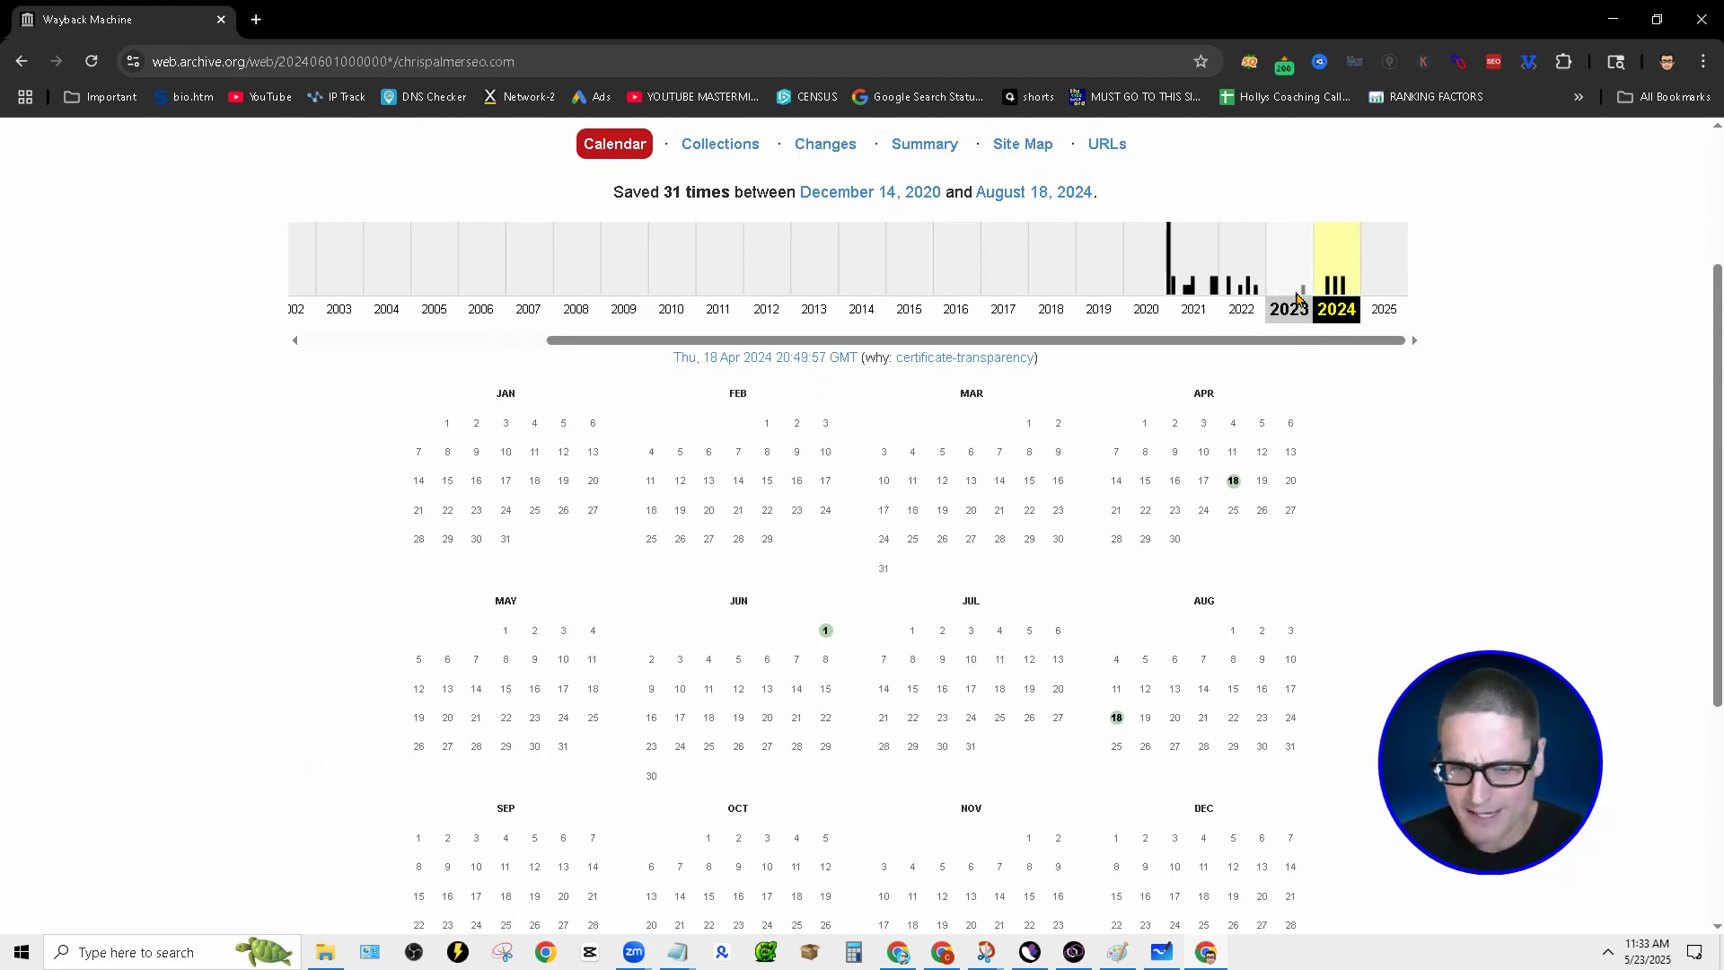
pyautogui.scroll(-4, 1302, 564)
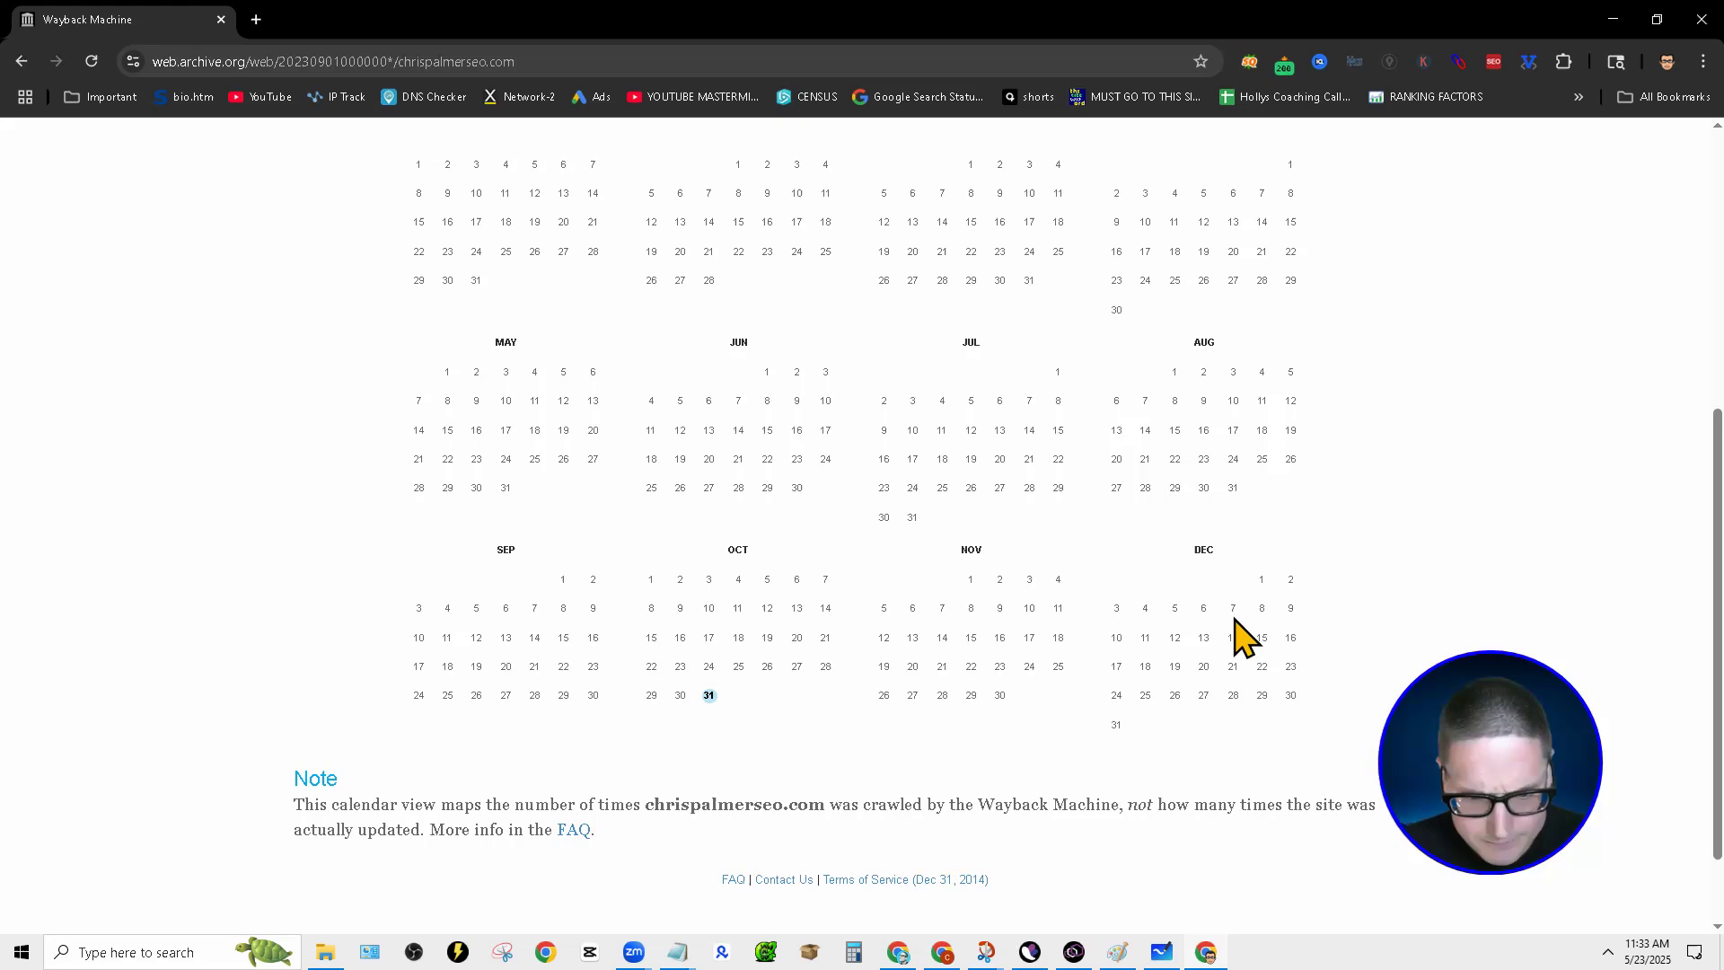
pyautogui.scroll(5, 1109, 578)
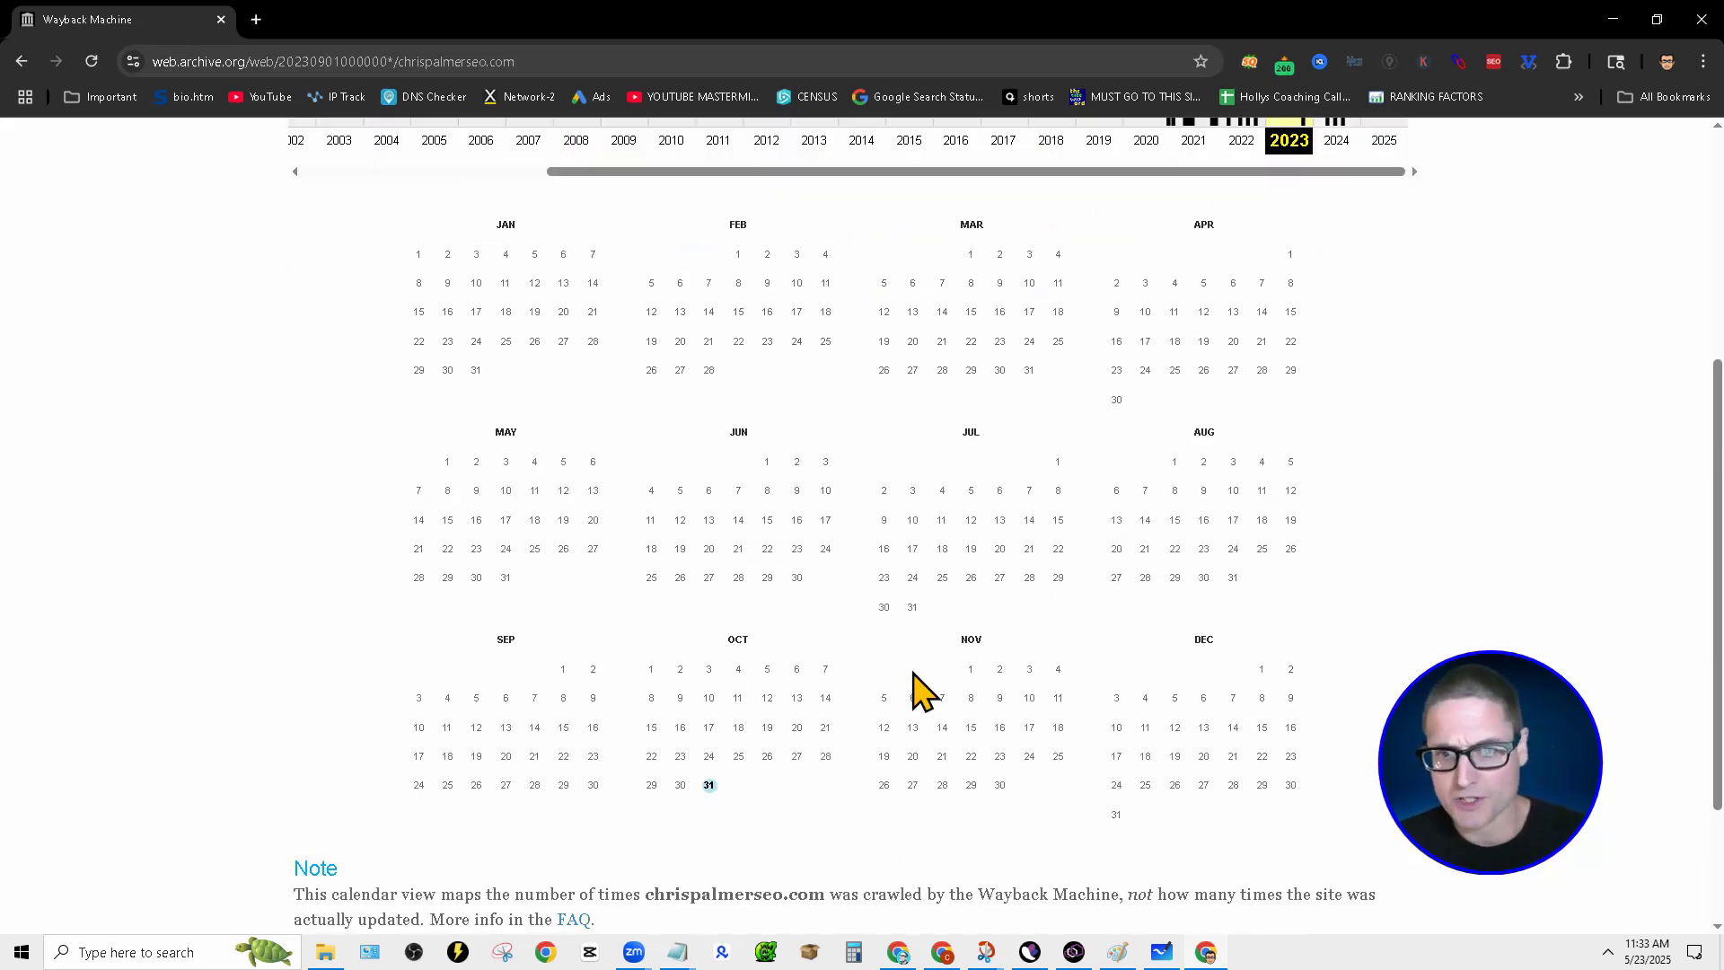
pyautogui.scroll(-2, 705, 785)
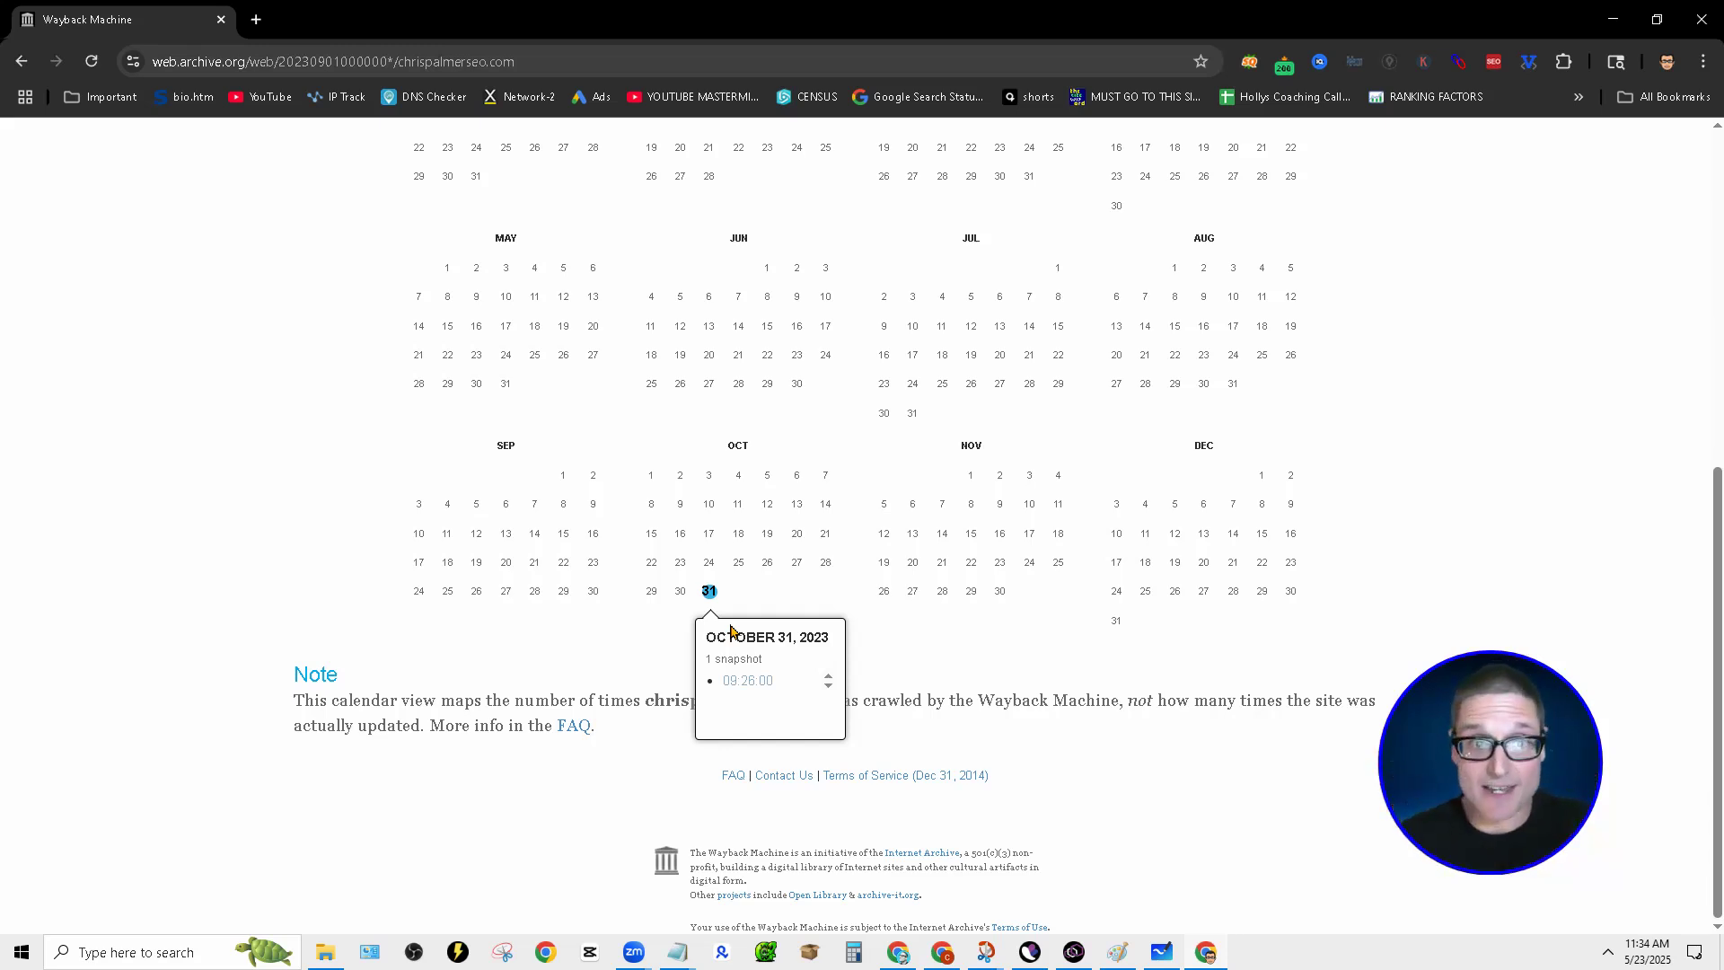
# In a new tab, search Google for 'status code 400' and read the expanded AI Overview.
pyautogui.click(256, 18)
pyautogui.click(744, 393)
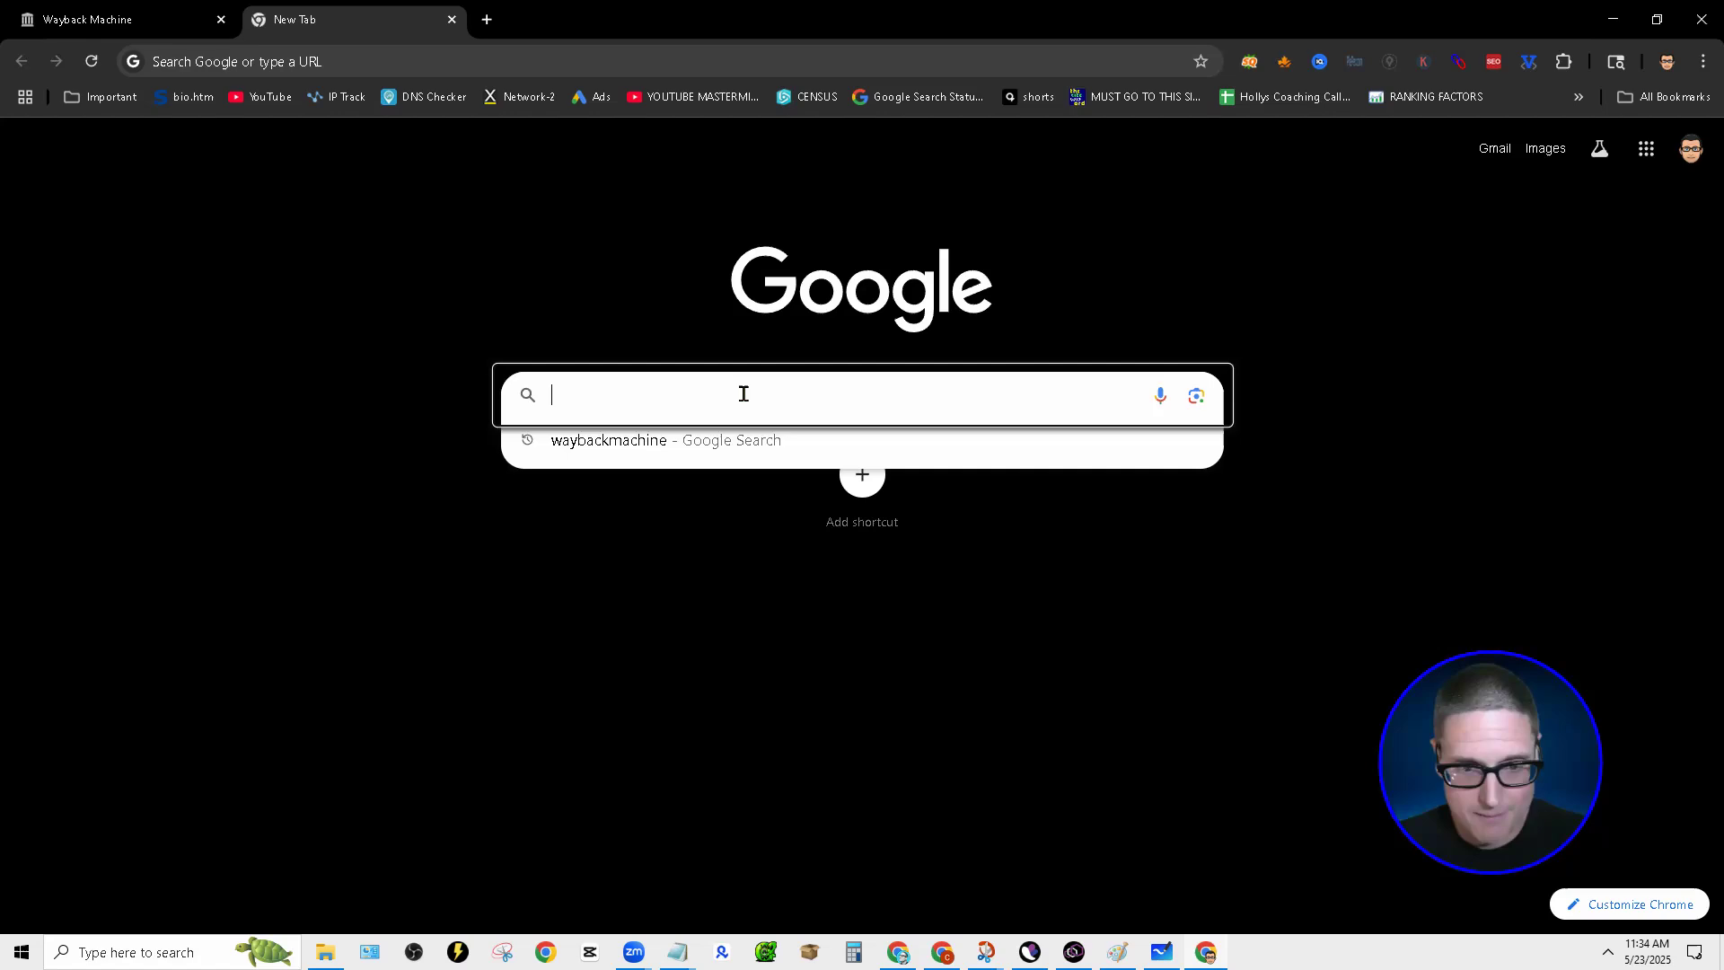
pyautogui.write('status c')
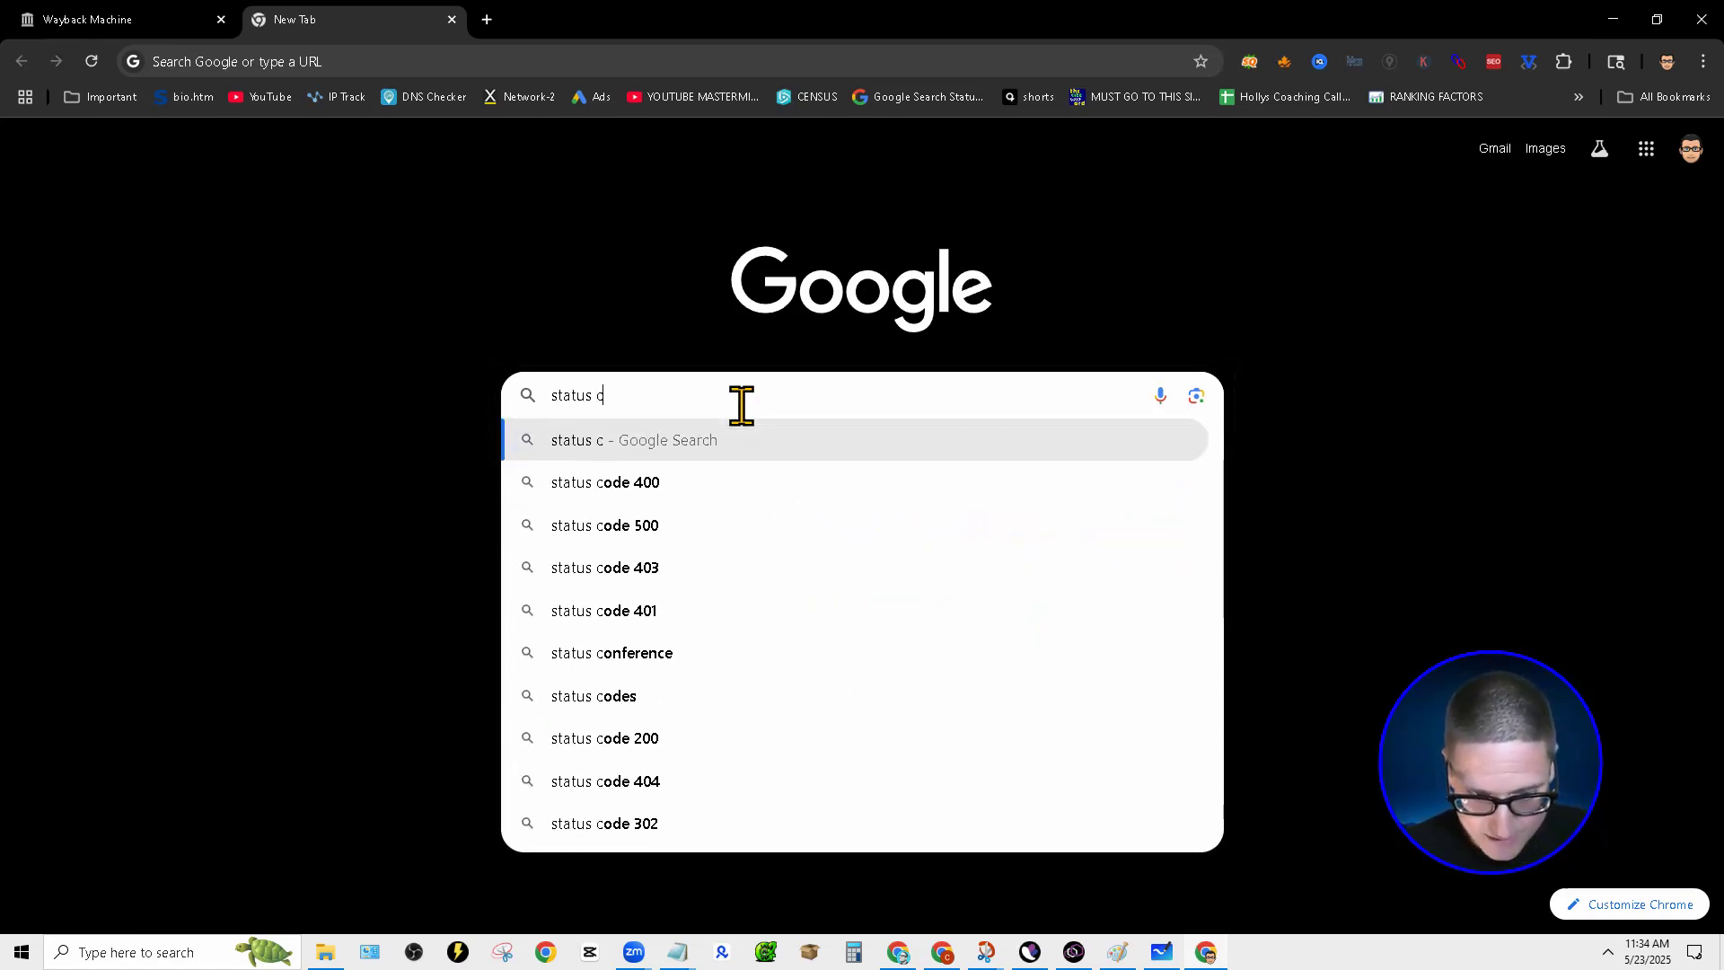
pyautogui.write('ode 400')
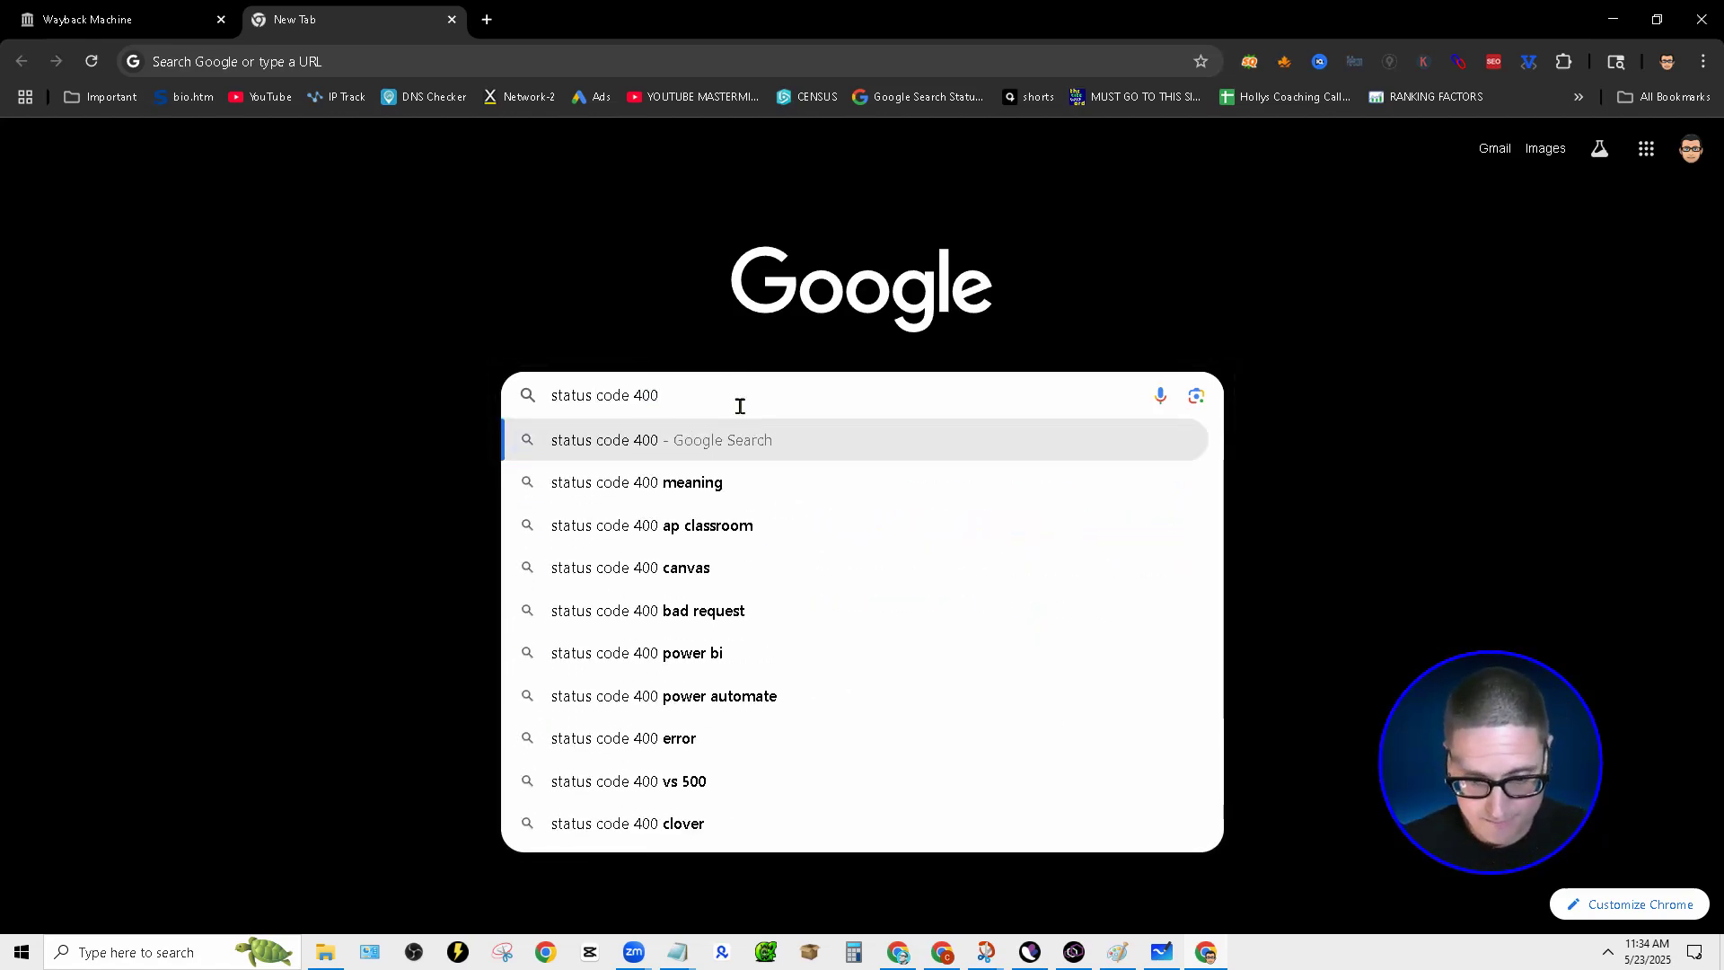
pyautogui.press('Return')
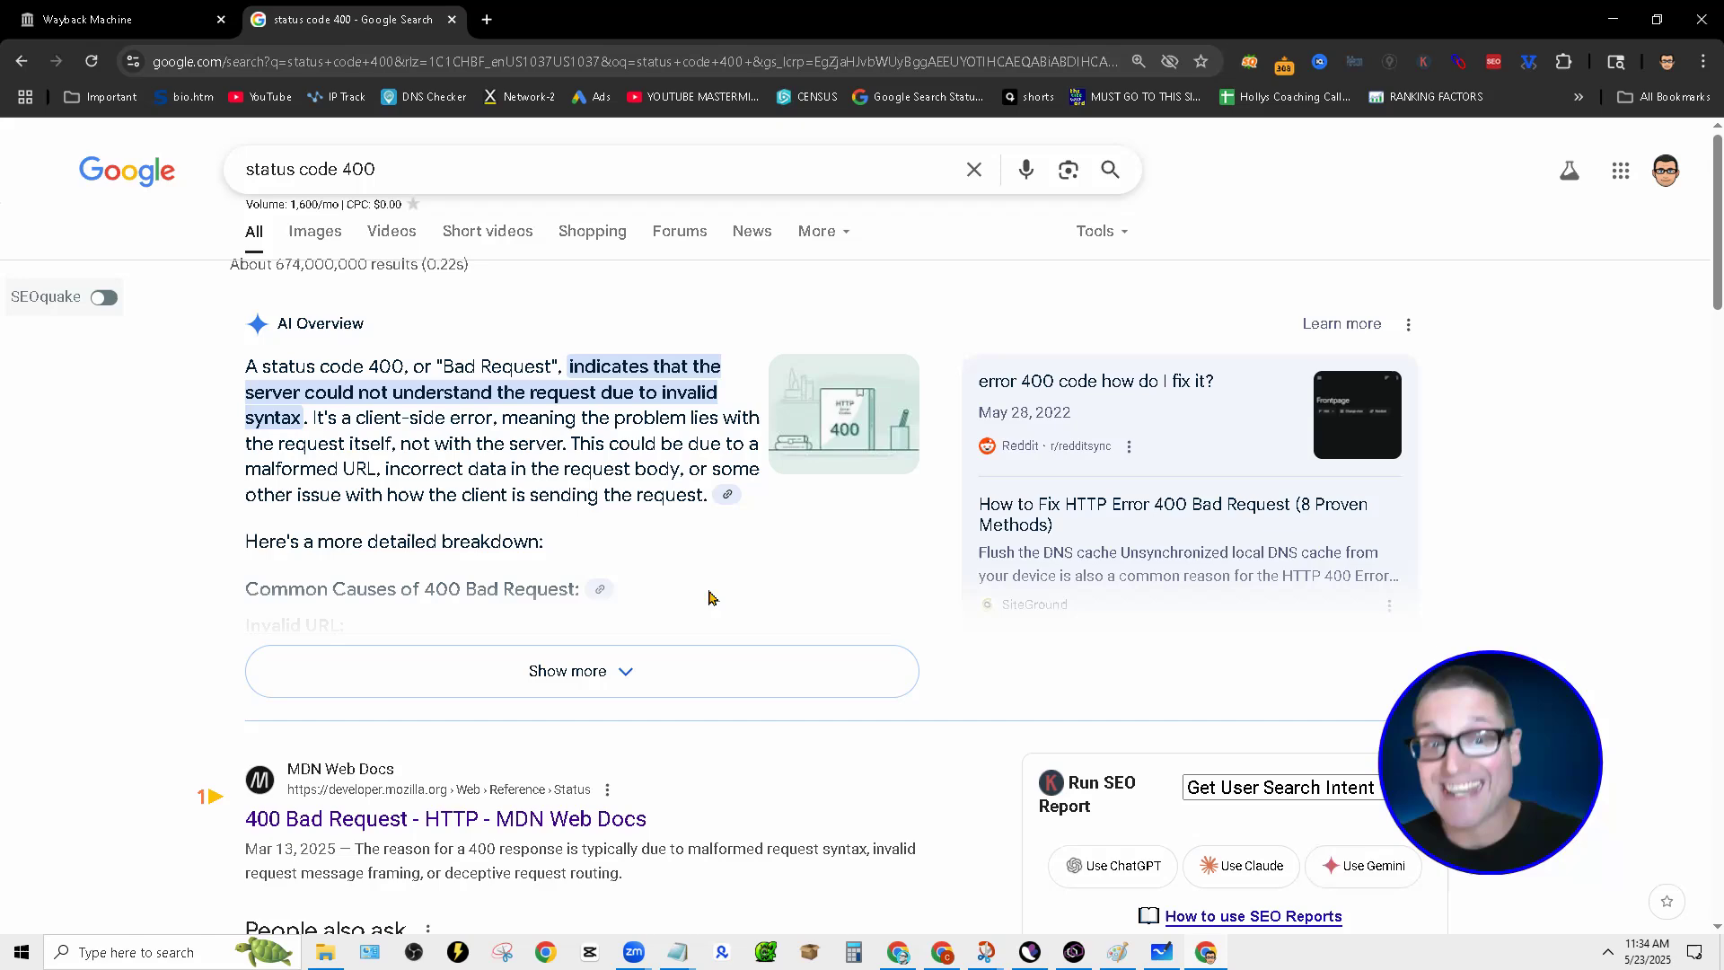
pyautogui.click(643, 676)
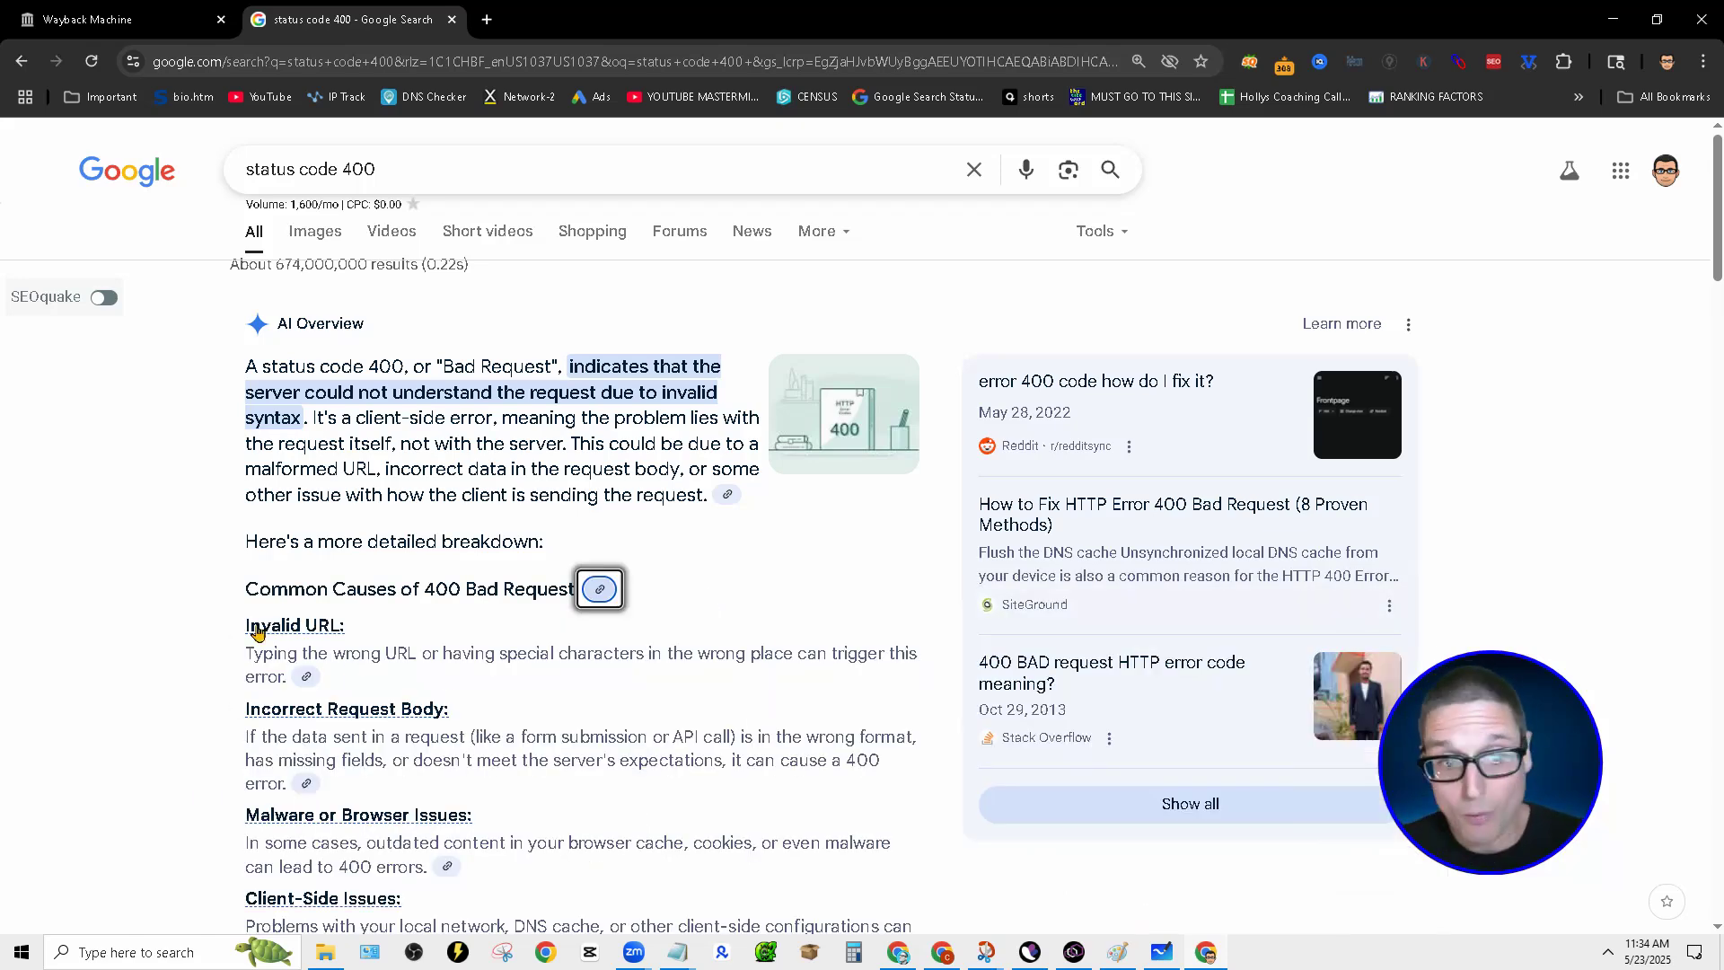
pyautogui.scroll(-1, 507, 719)
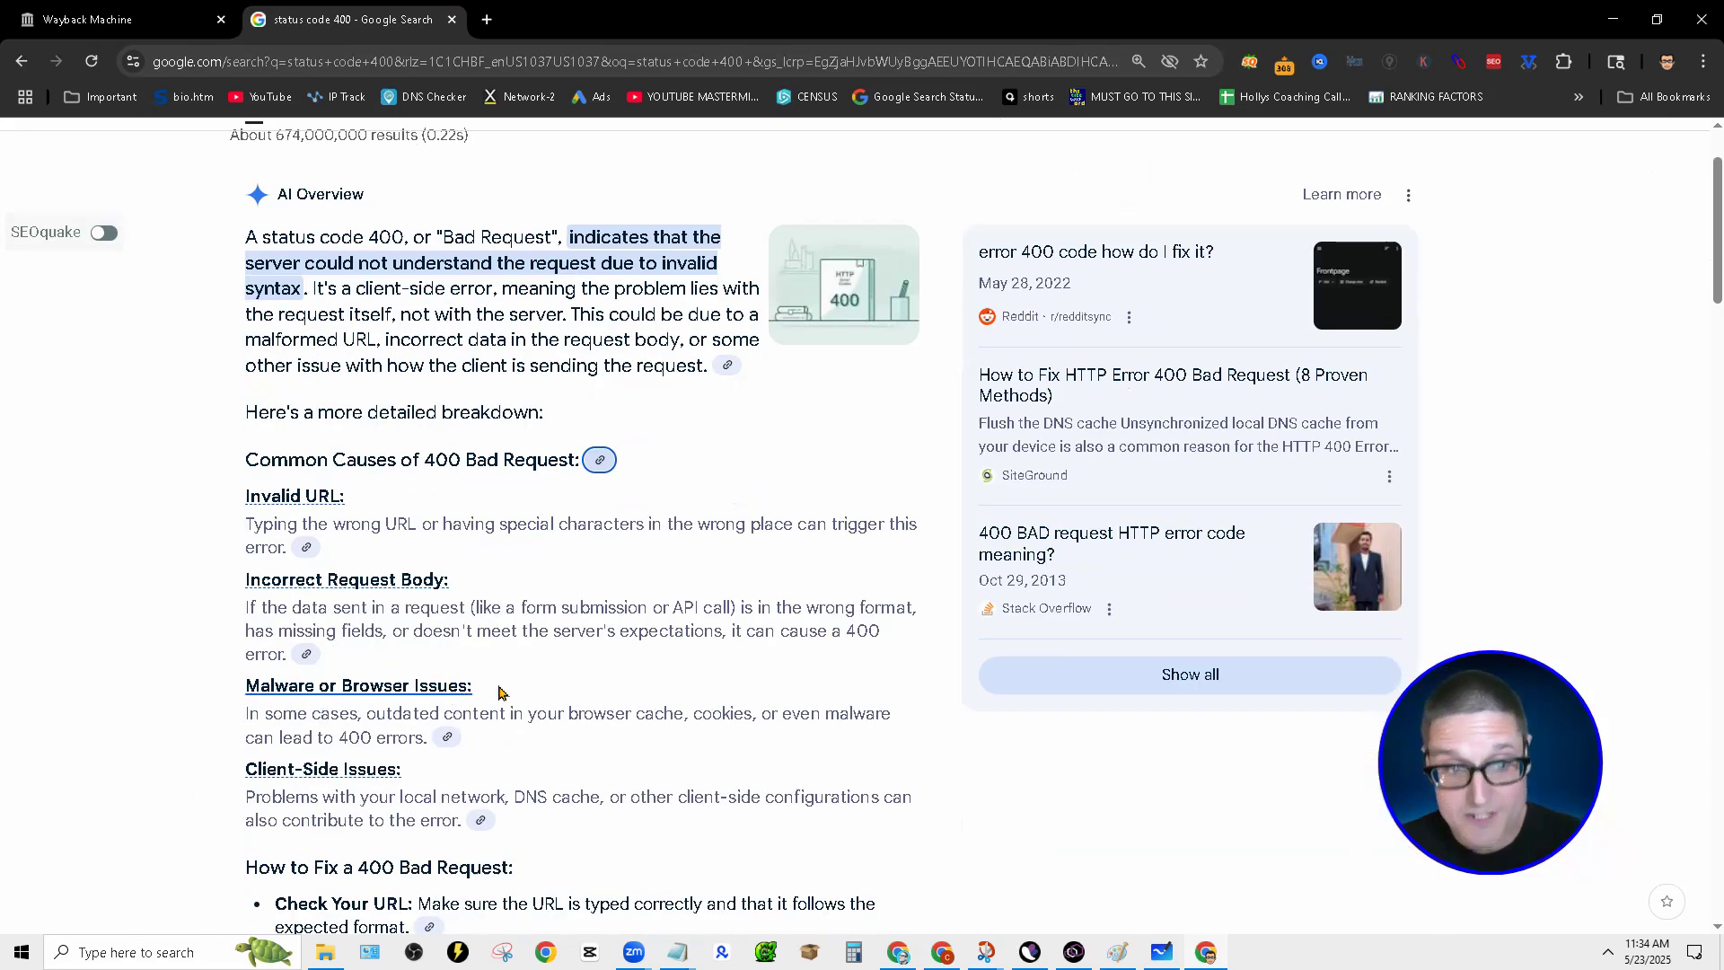
pyautogui.scroll(-1, 529, 696)
pyautogui.scroll(-1, 548, 727)
pyautogui.scroll(-1, 557, 718)
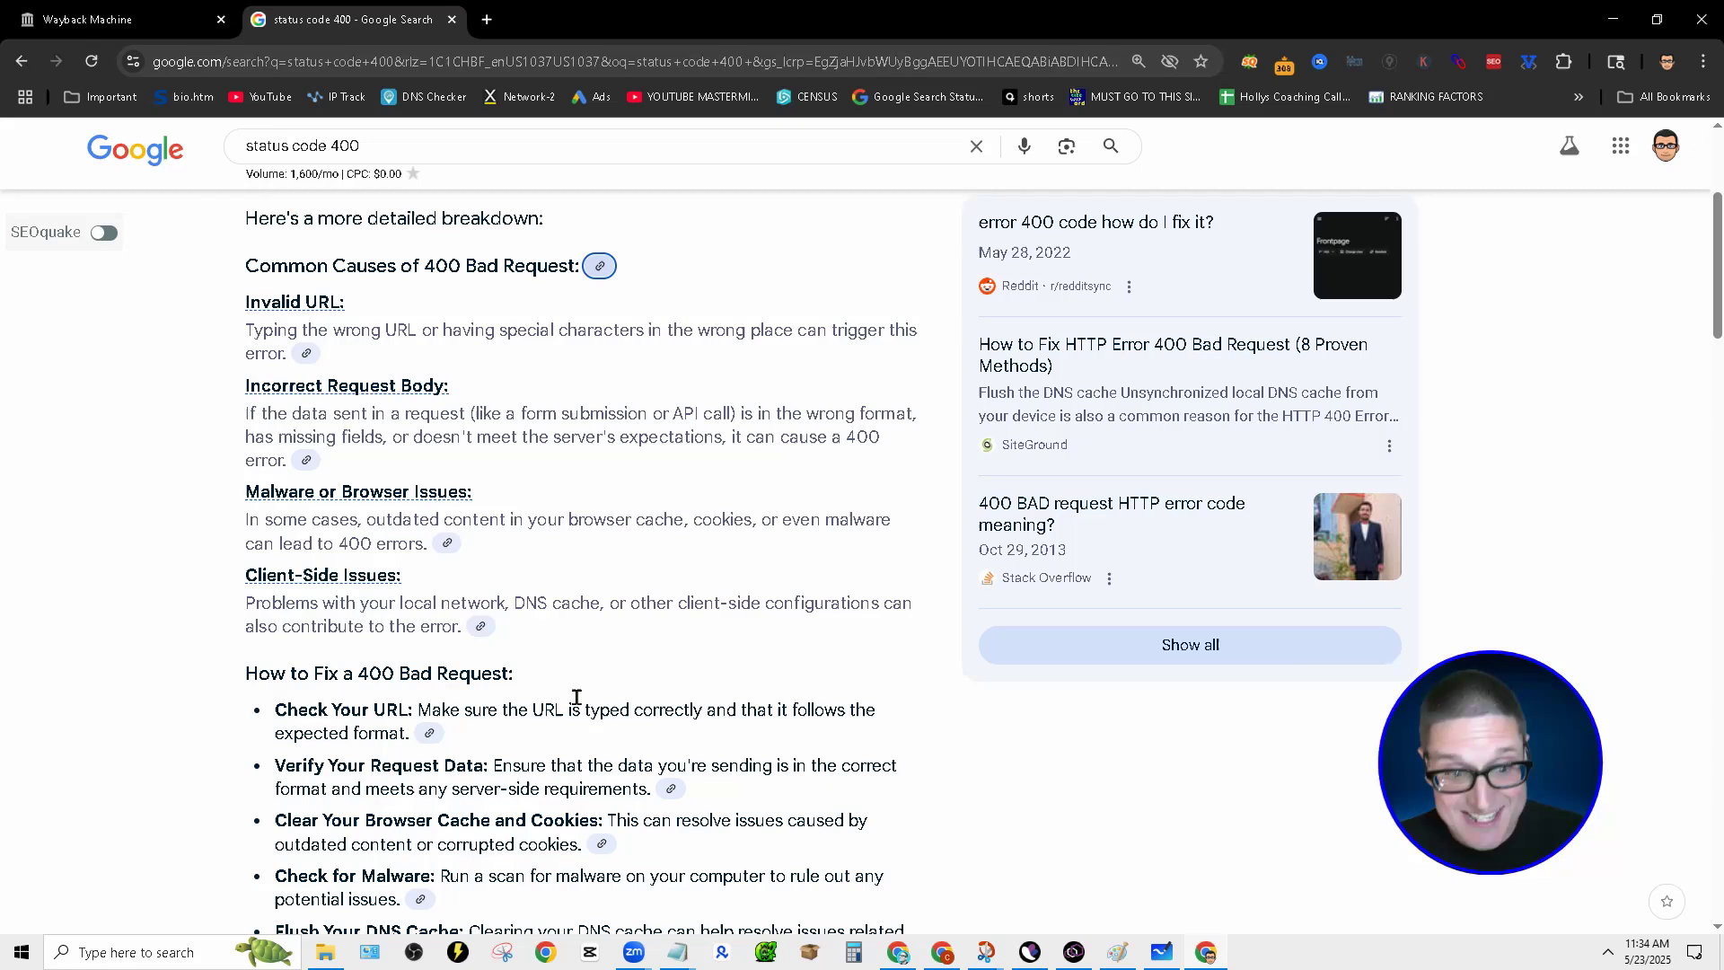
pyautogui.scroll(-1, 584, 692)
# Change the Google search to 'status code 410'.
pyautogui.click(396, 154)
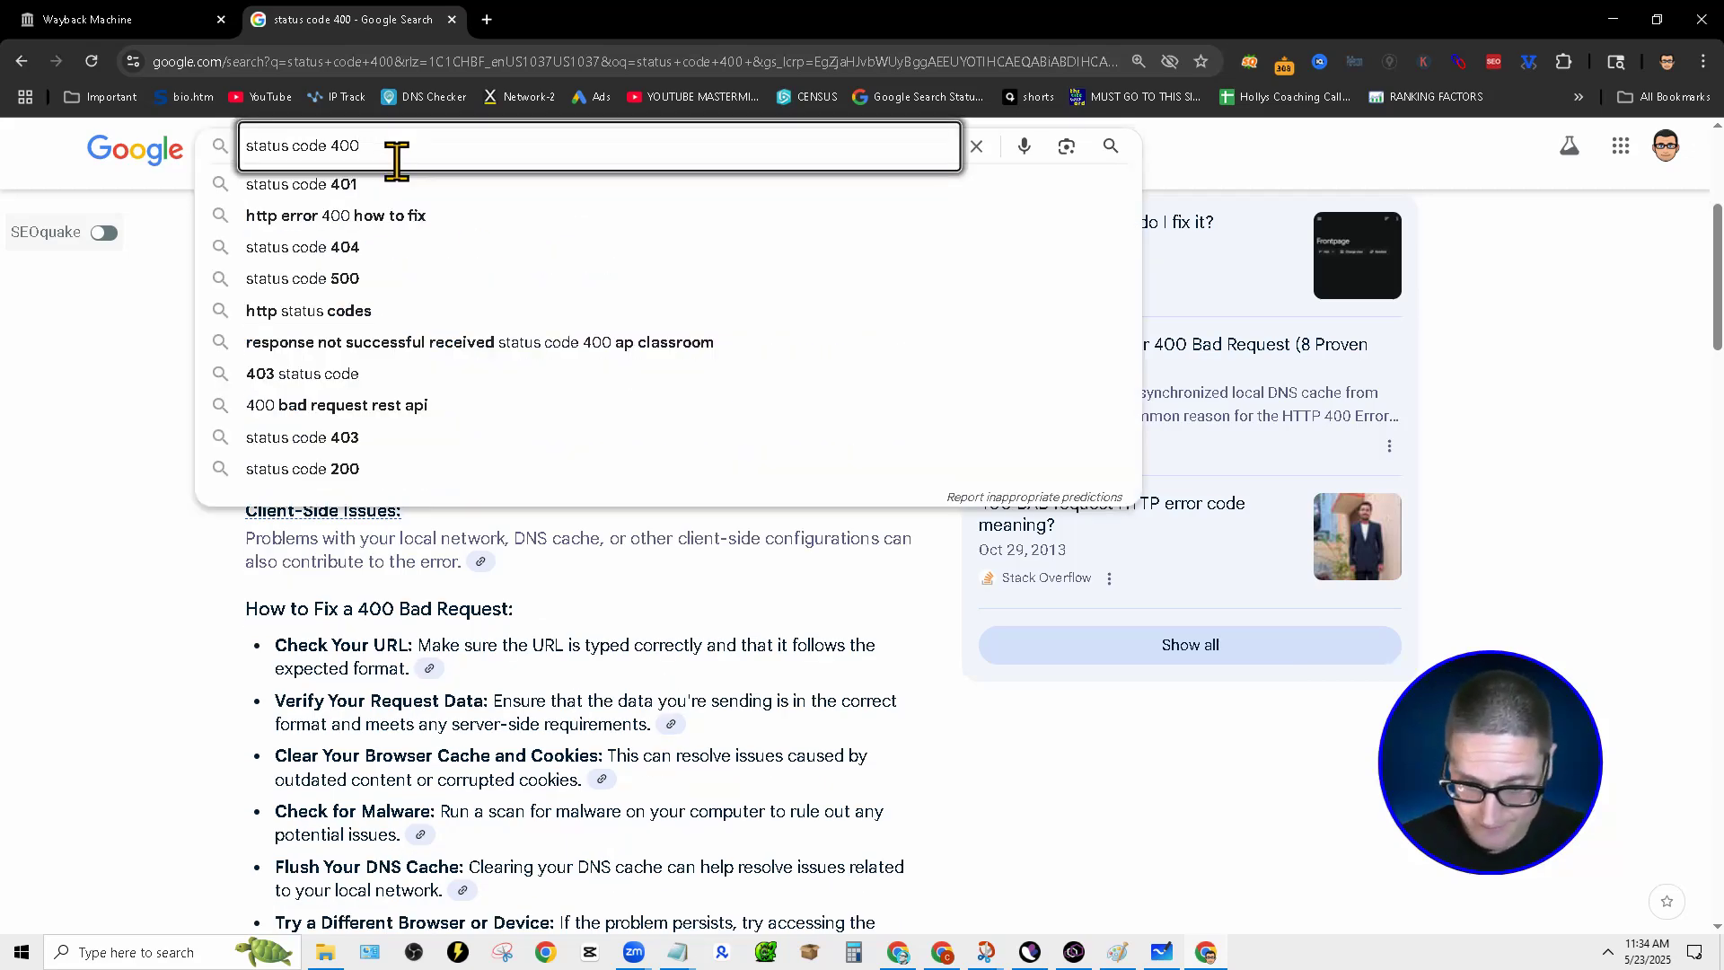
pyautogui.press('BackSpace')
pyautogui.press('BackSpace')
pyautogui.write('10')
pyautogui.press('Return')
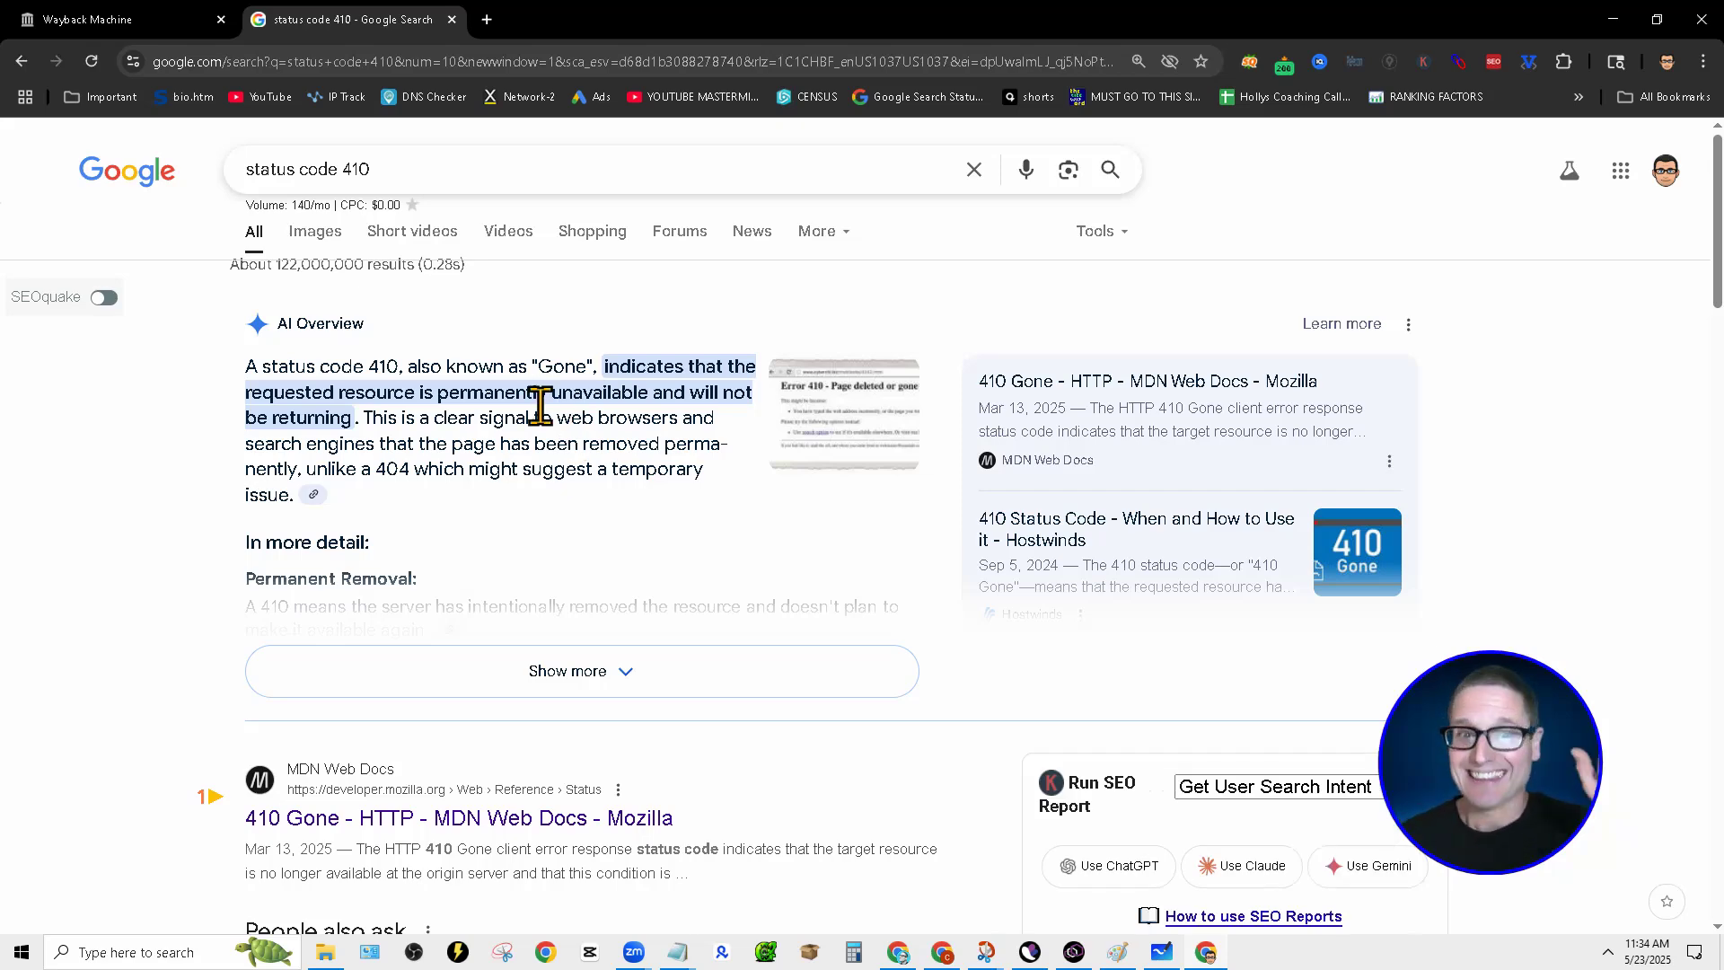
# Back in the Wayback Machine, view the 2024 and 2025 captures, then return to the 2021 calendar.
pyautogui.click(134, 24)
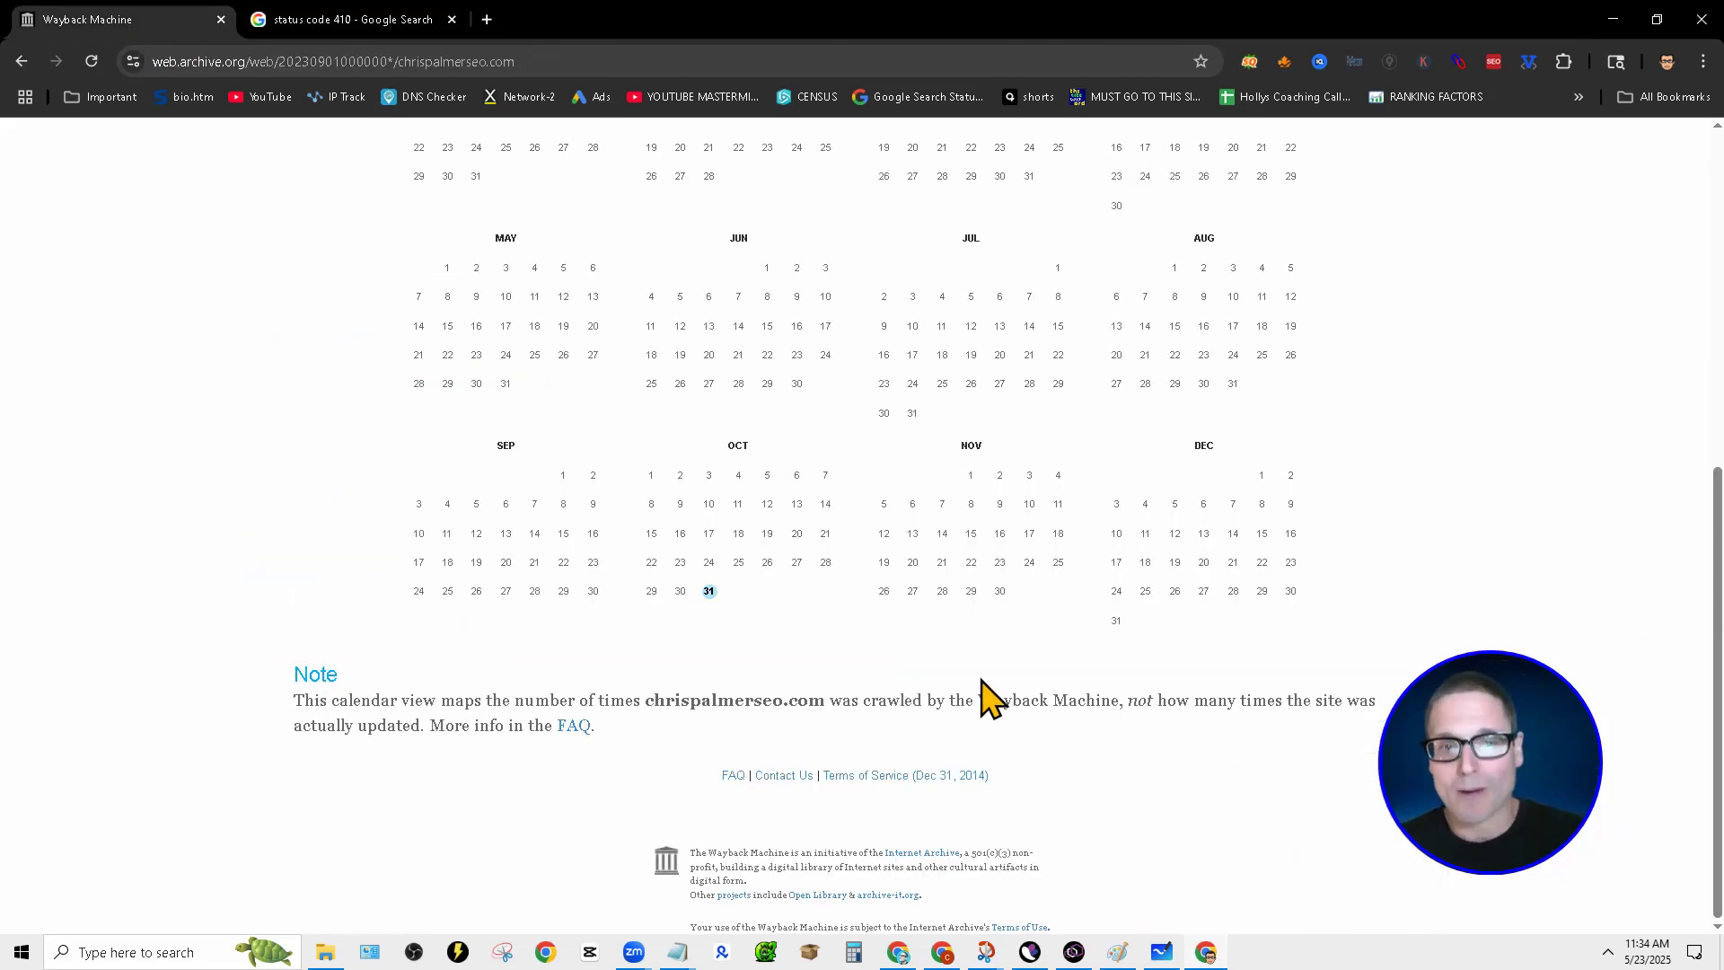
pyautogui.scroll(2, 1077, 682)
pyautogui.scroll(5, 1120, 673)
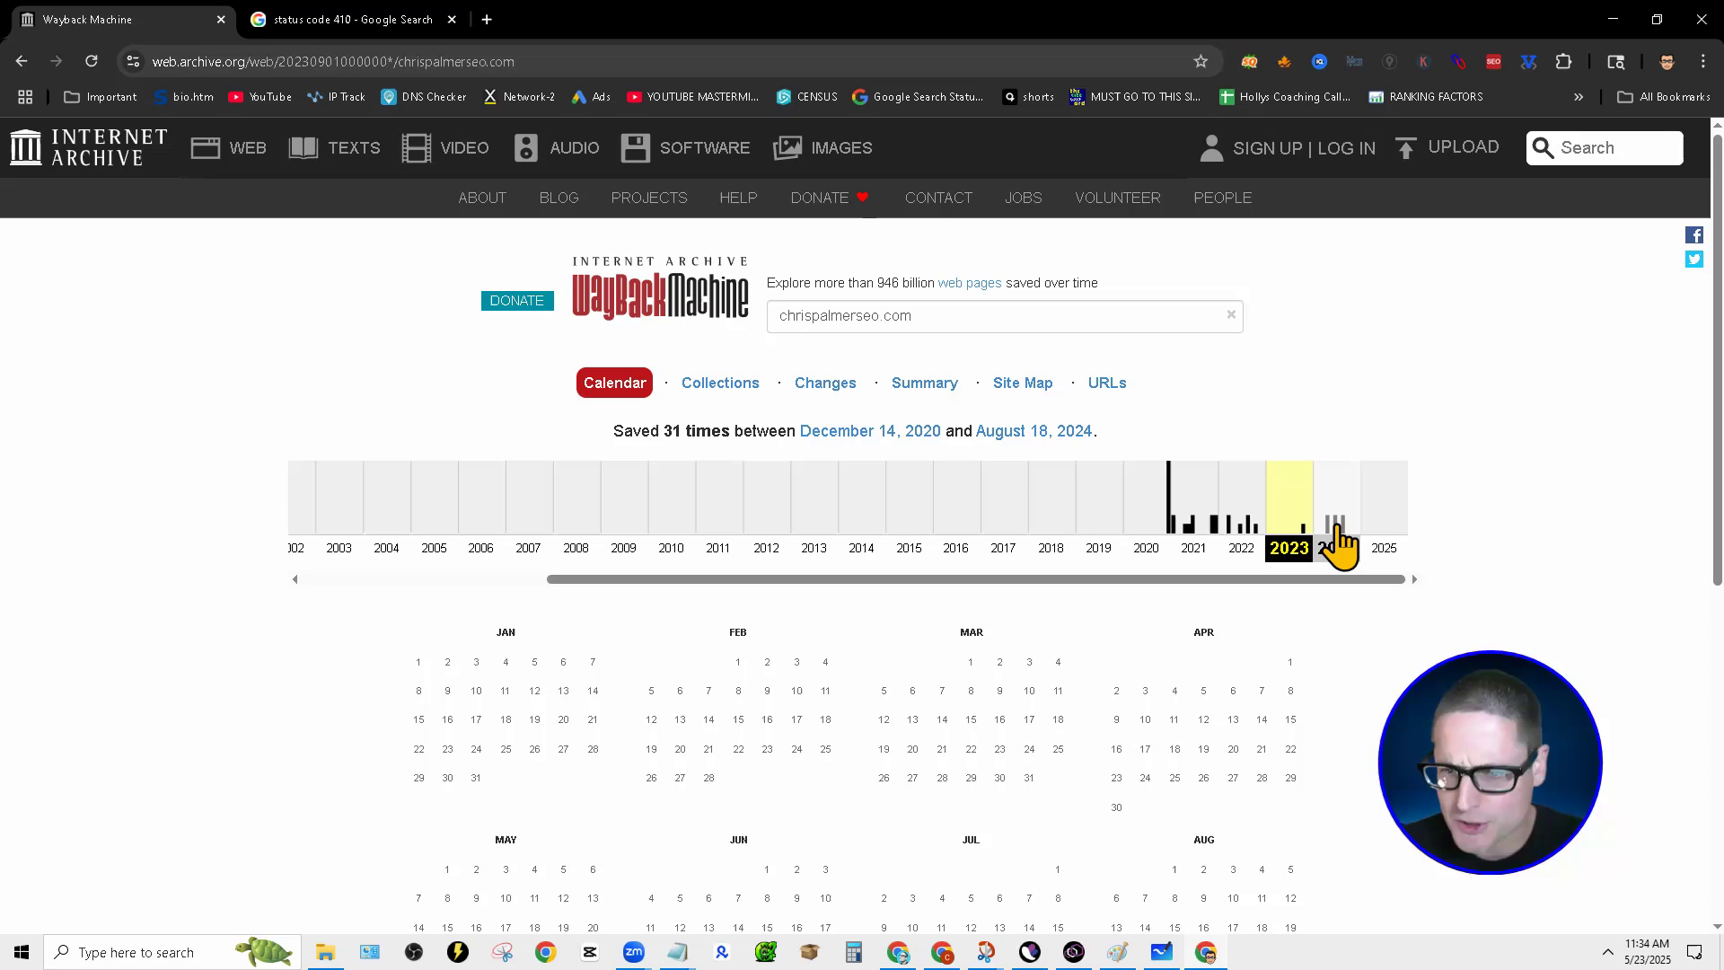
pyautogui.click(1336, 537)
pyautogui.scroll(-1, 1097, 678)
pyautogui.scroll(-2, 1212, 692)
pyautogui.click(1362, 310)
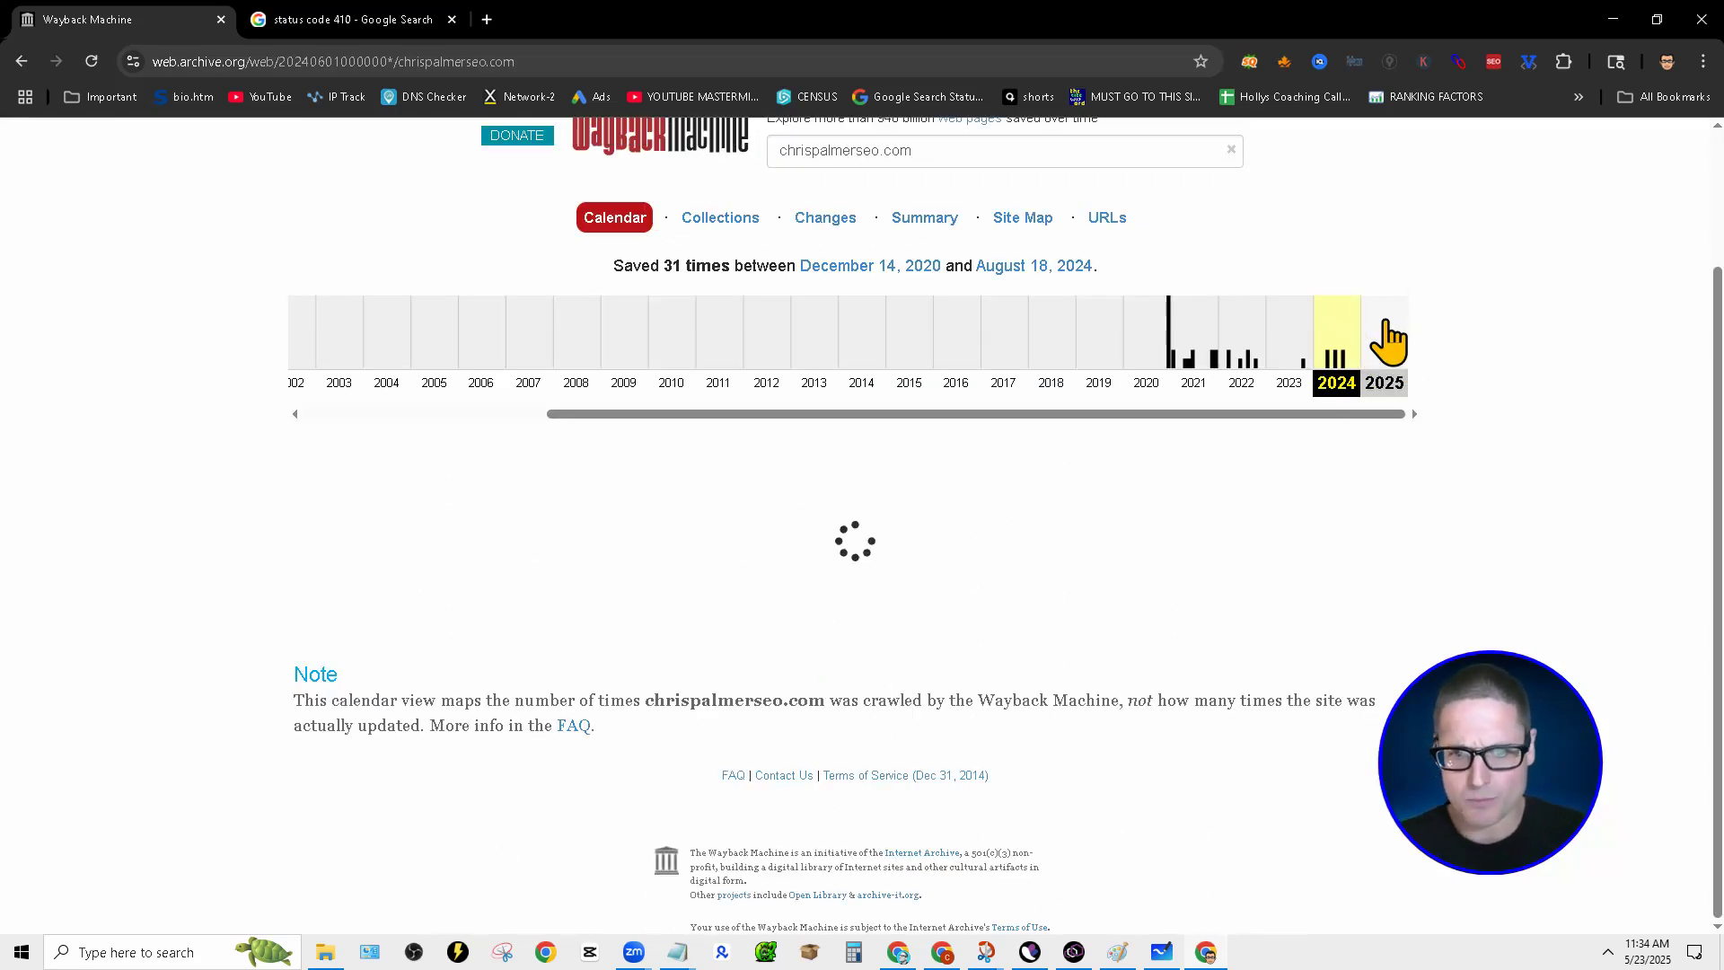
pyautogui.scroll(-2, 1104, 669)
pyautogui.scroll(-2, 1113, 628)
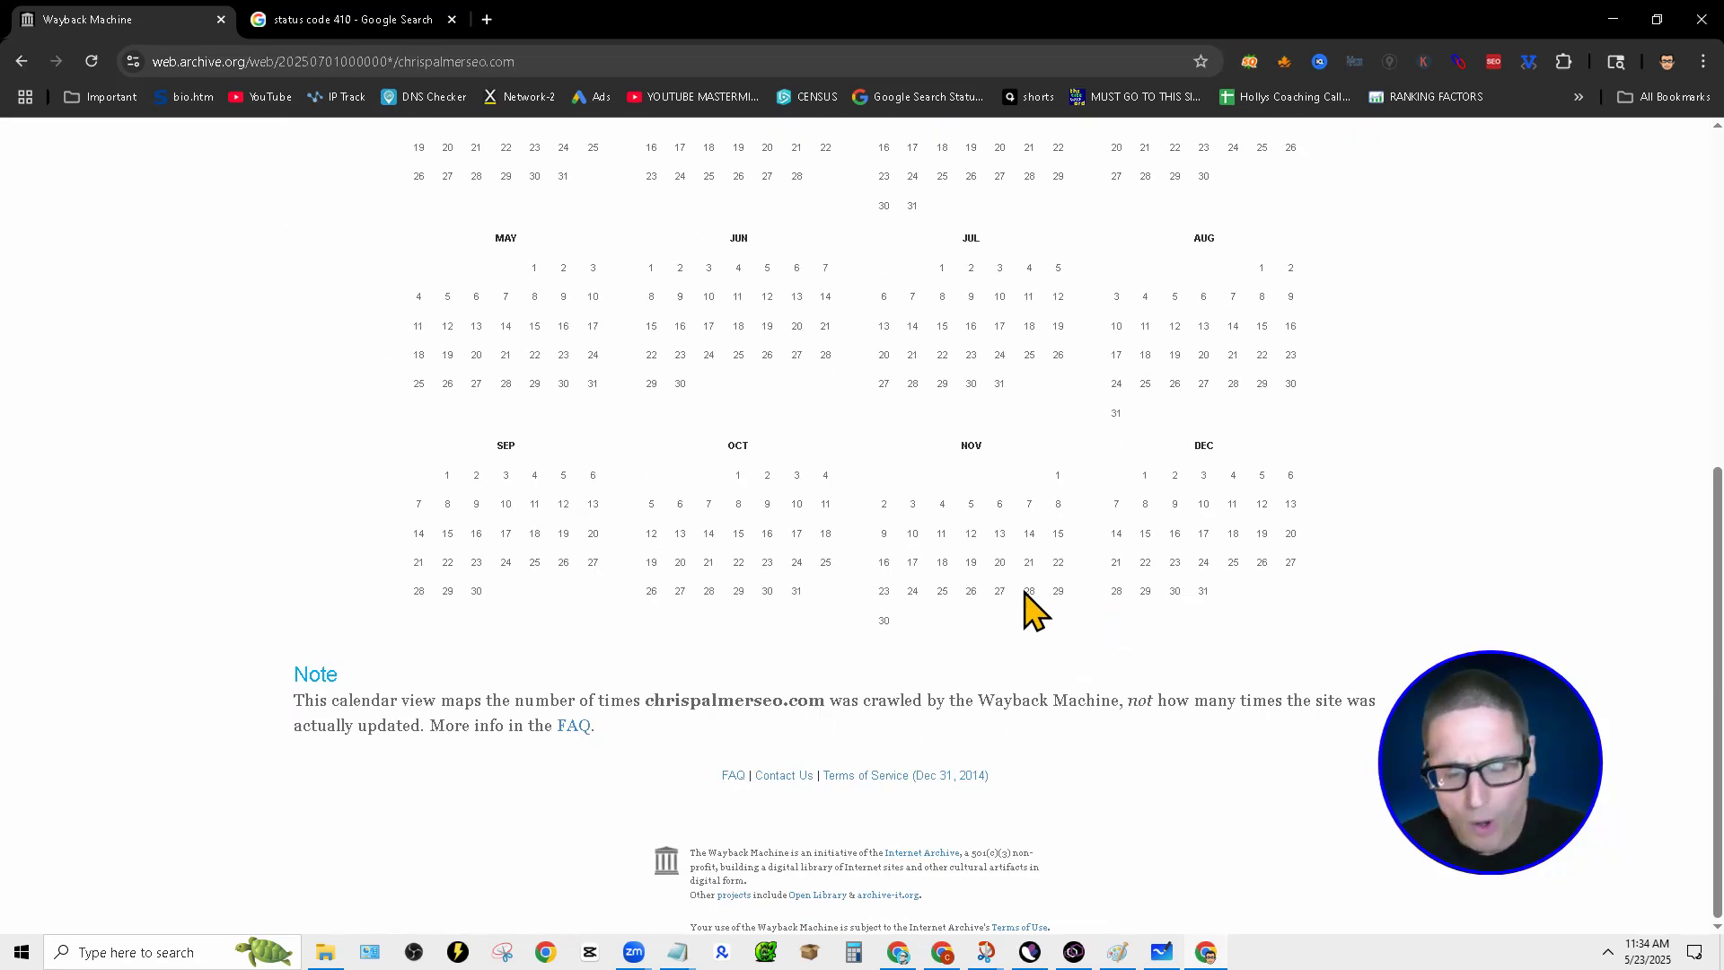
pyautogui.scroll(4, 1051, 567)
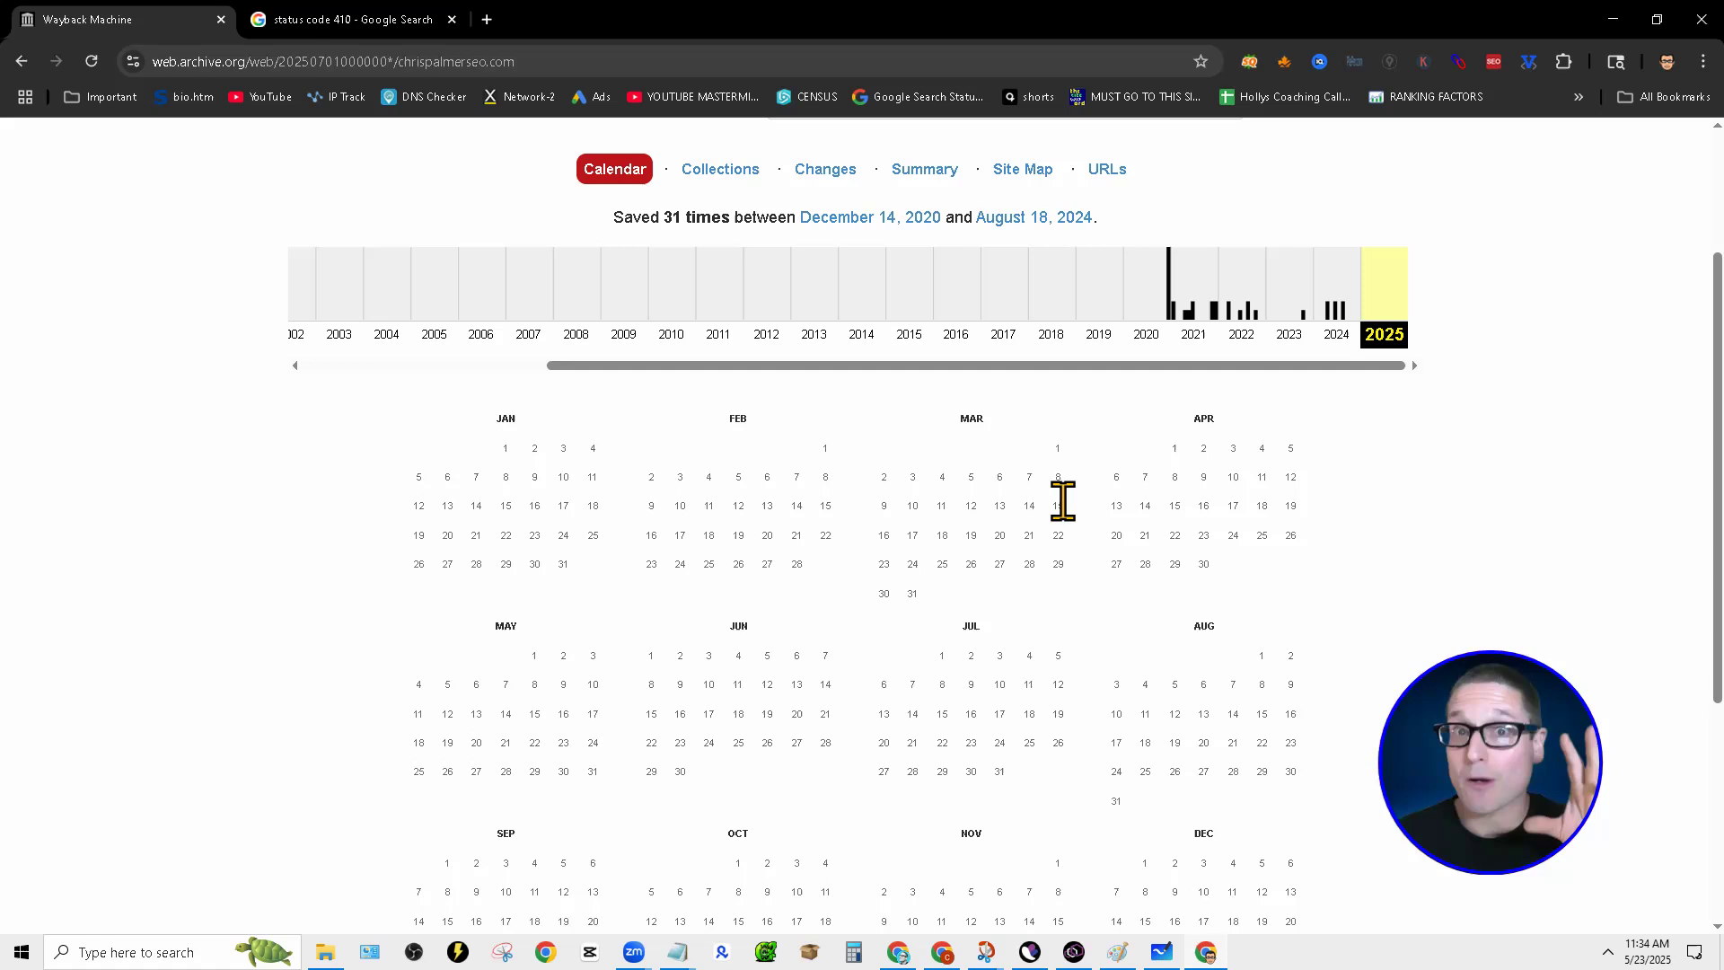
pyautogui.click(1198, 310)
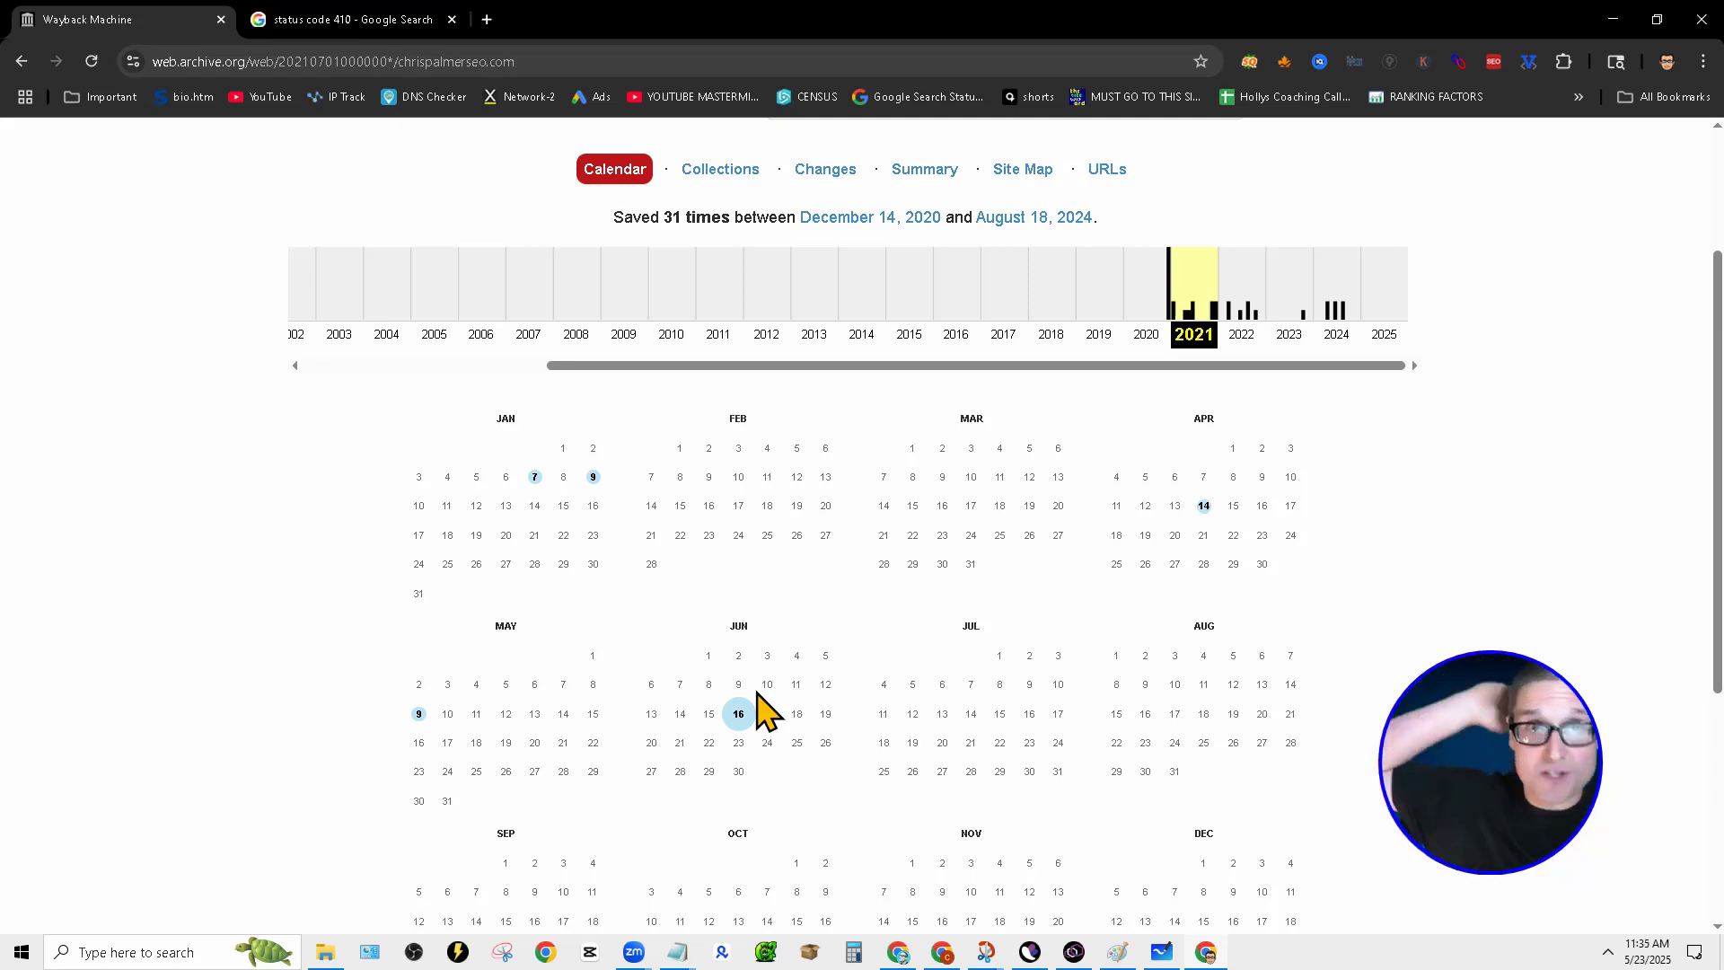
# Search Google for 'status code 500', then return to the Wayback Machine calendar.
pyautogui.click(415, 25)
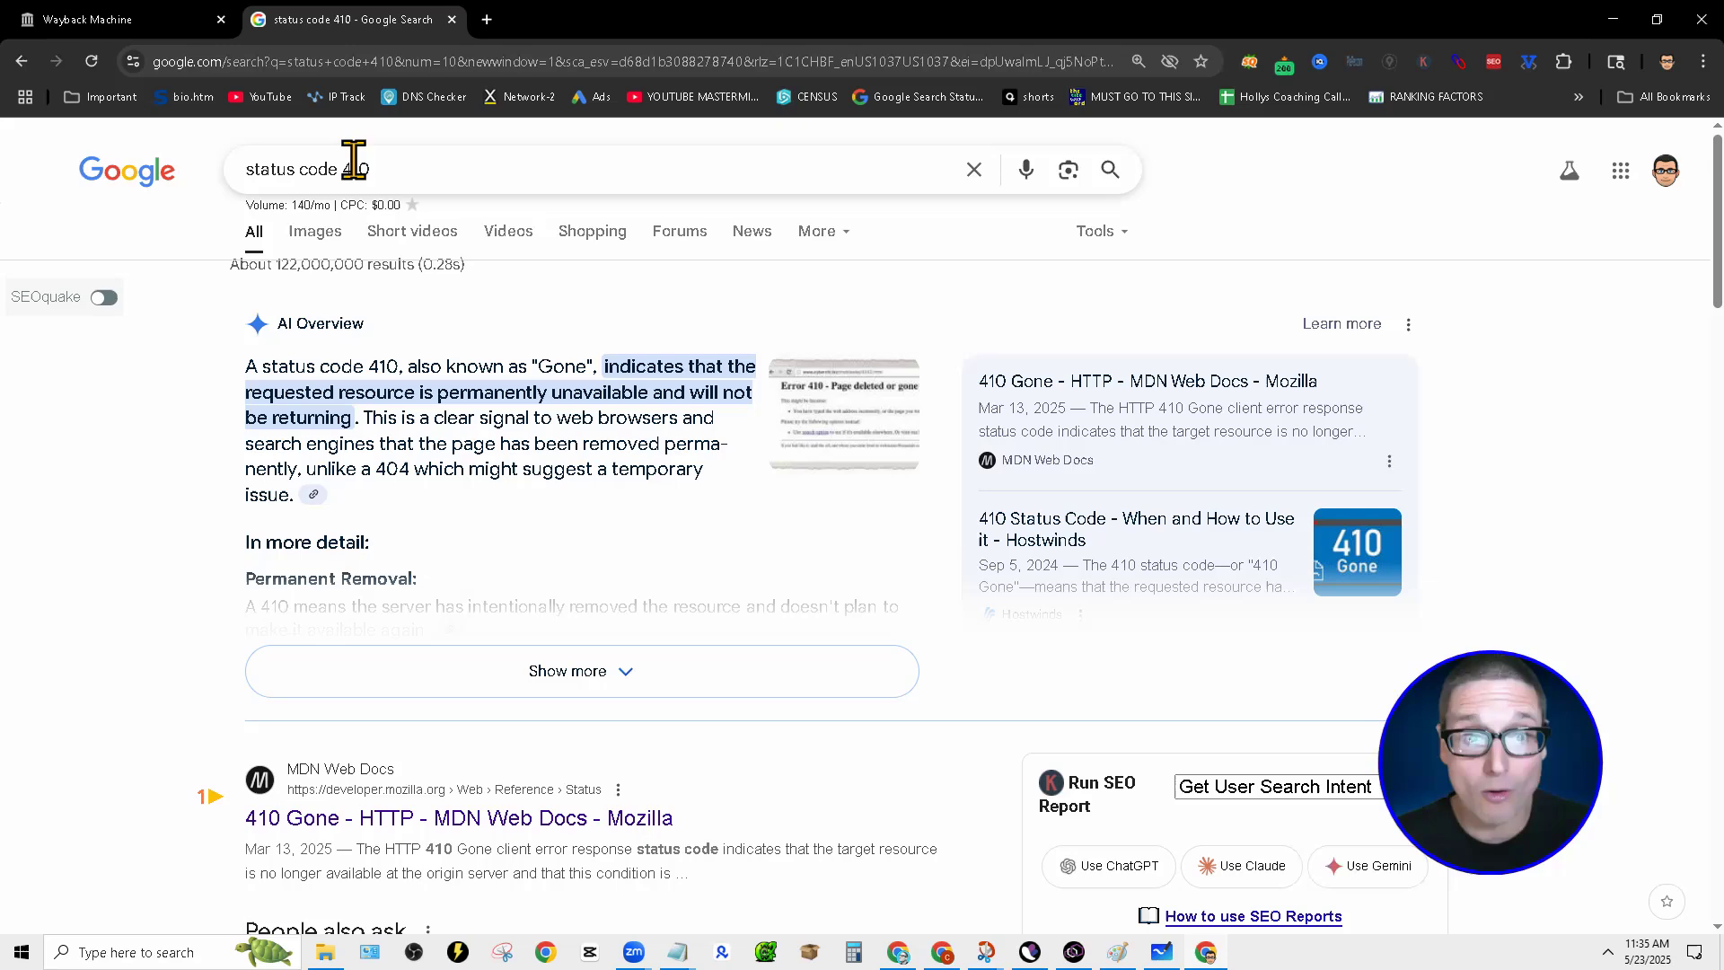
pyautogui.click(406, 165)
pyautogui.press('BackSpace')
pyautogui.press('BackSpace')
pyautogui.press('BackSpace')
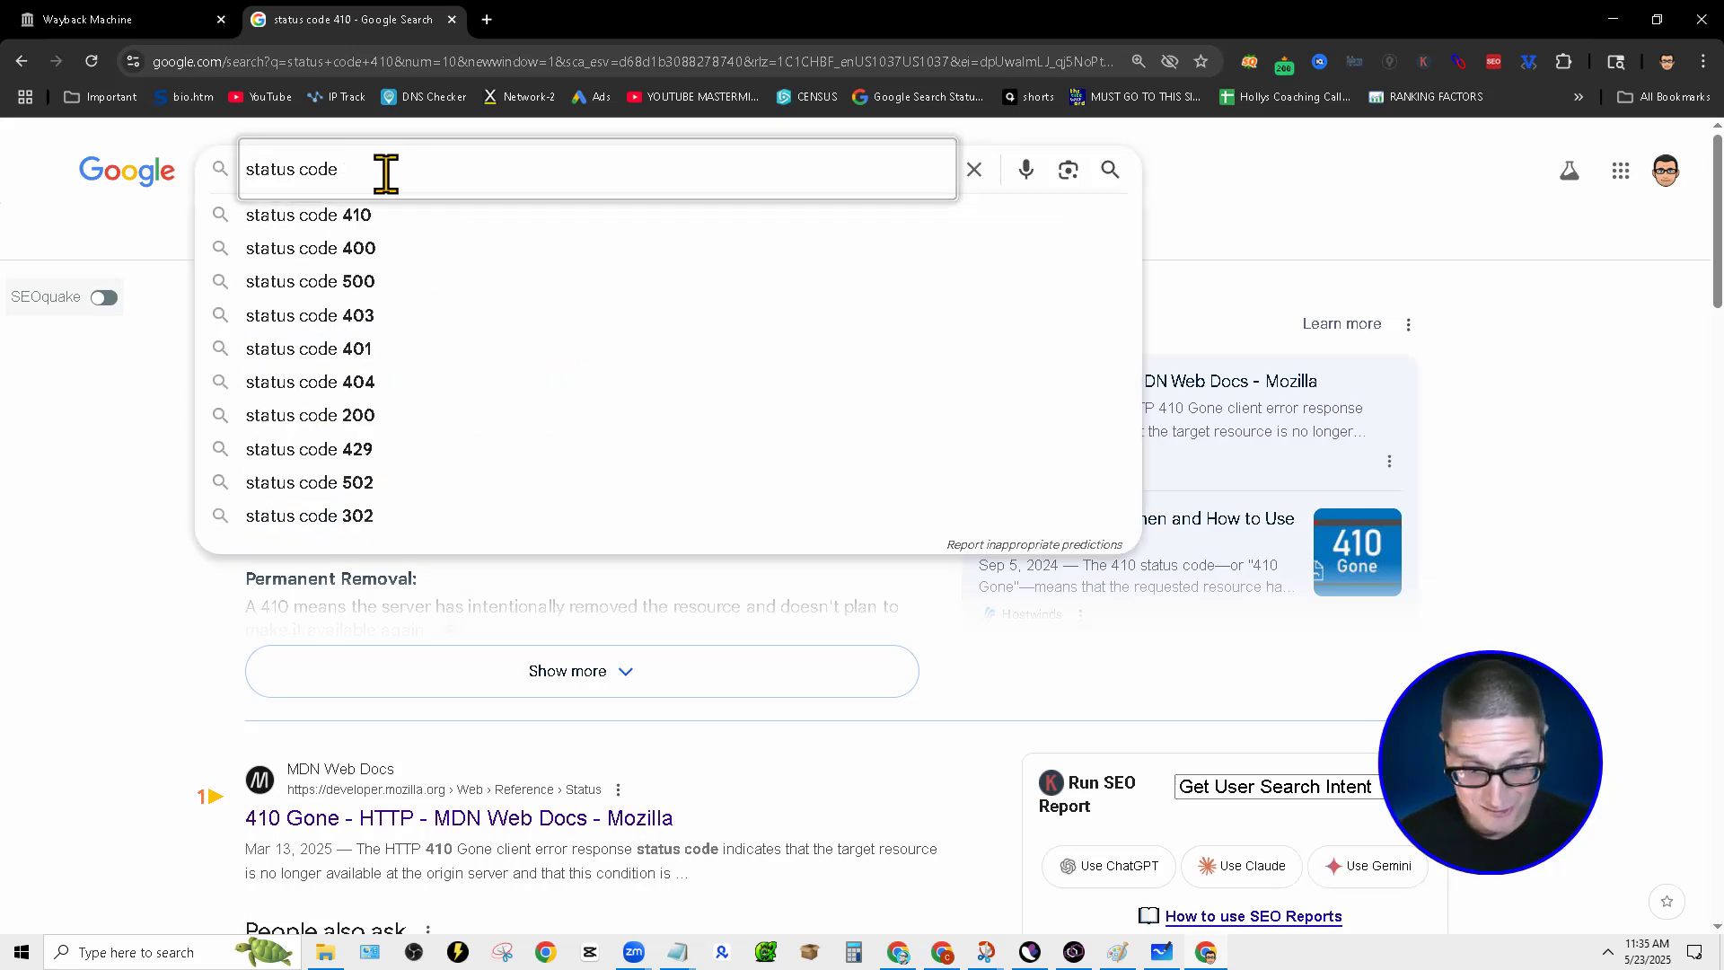
pyautogui.write('500')
pyautogui.press('Return')
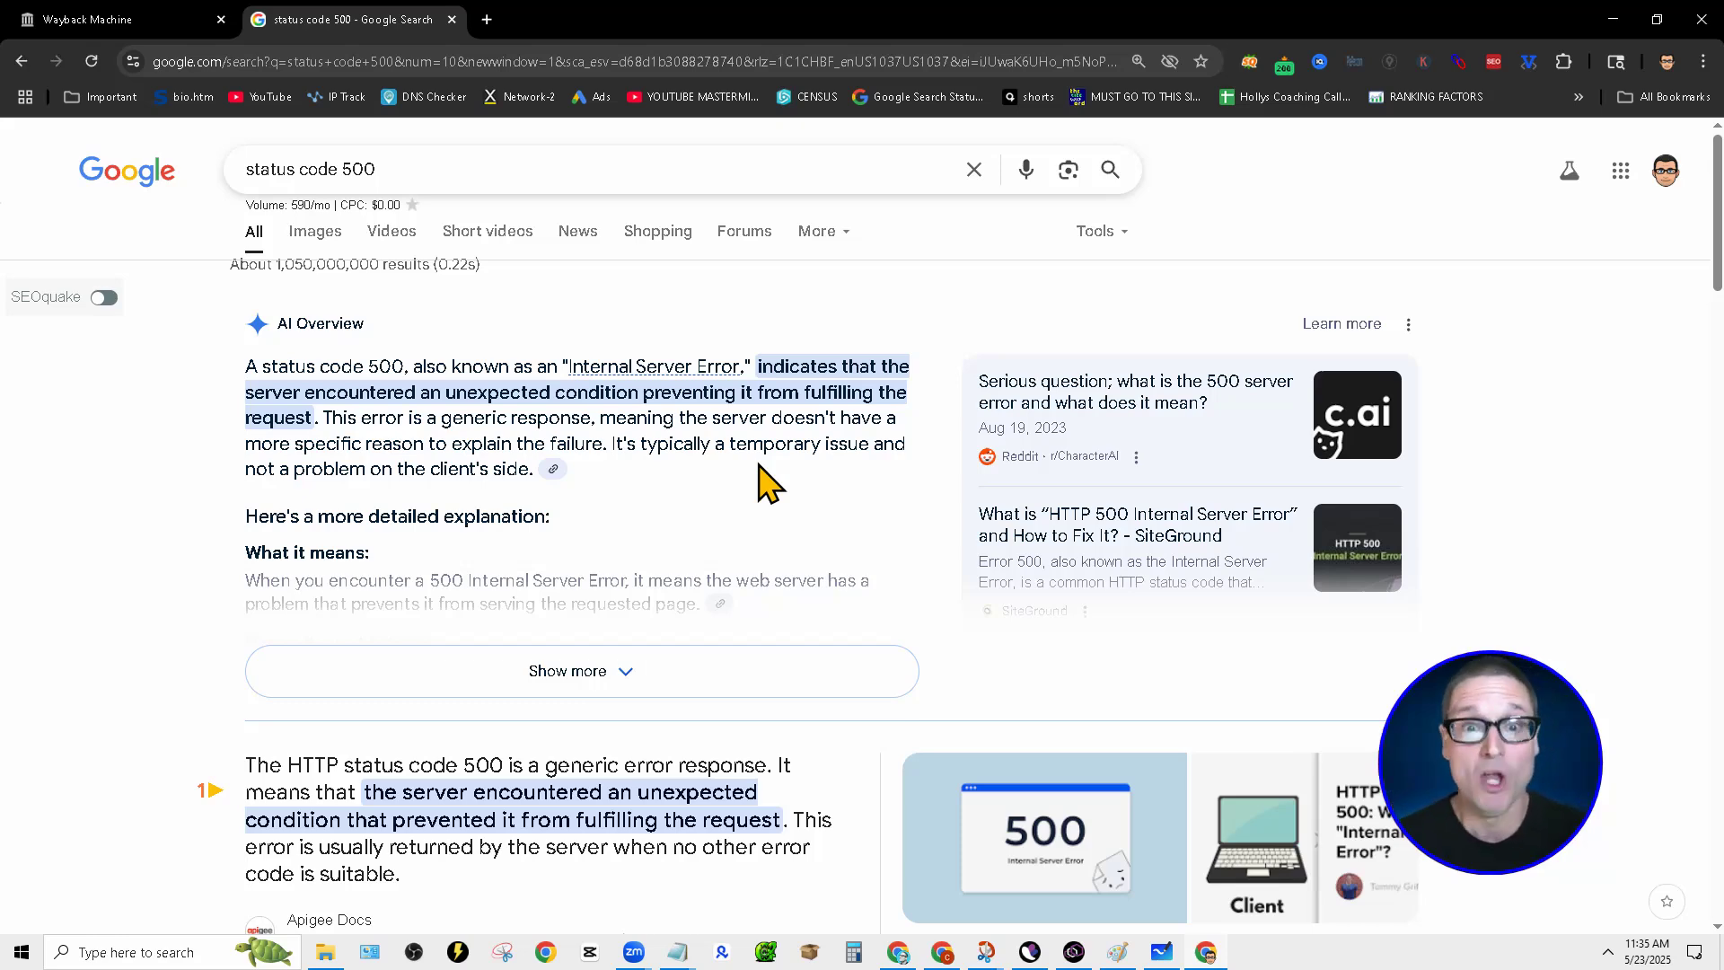
pyautogui.click(164, 22)
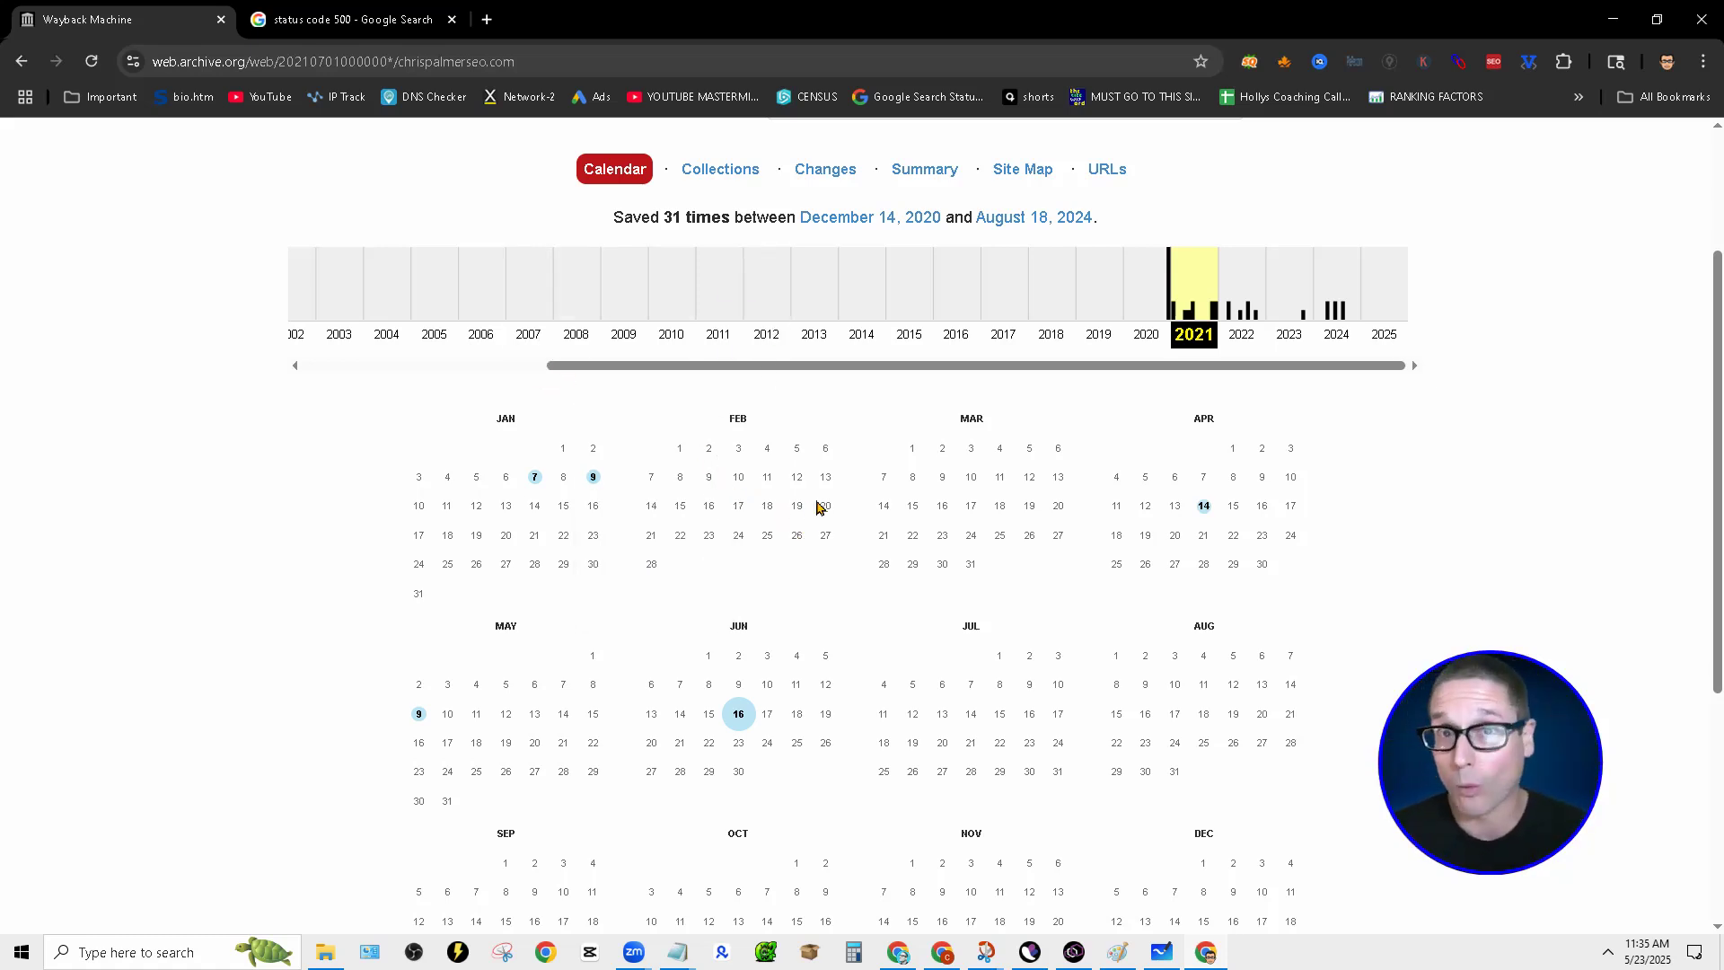
pyautogui.scroll(-2, 1009, 604)
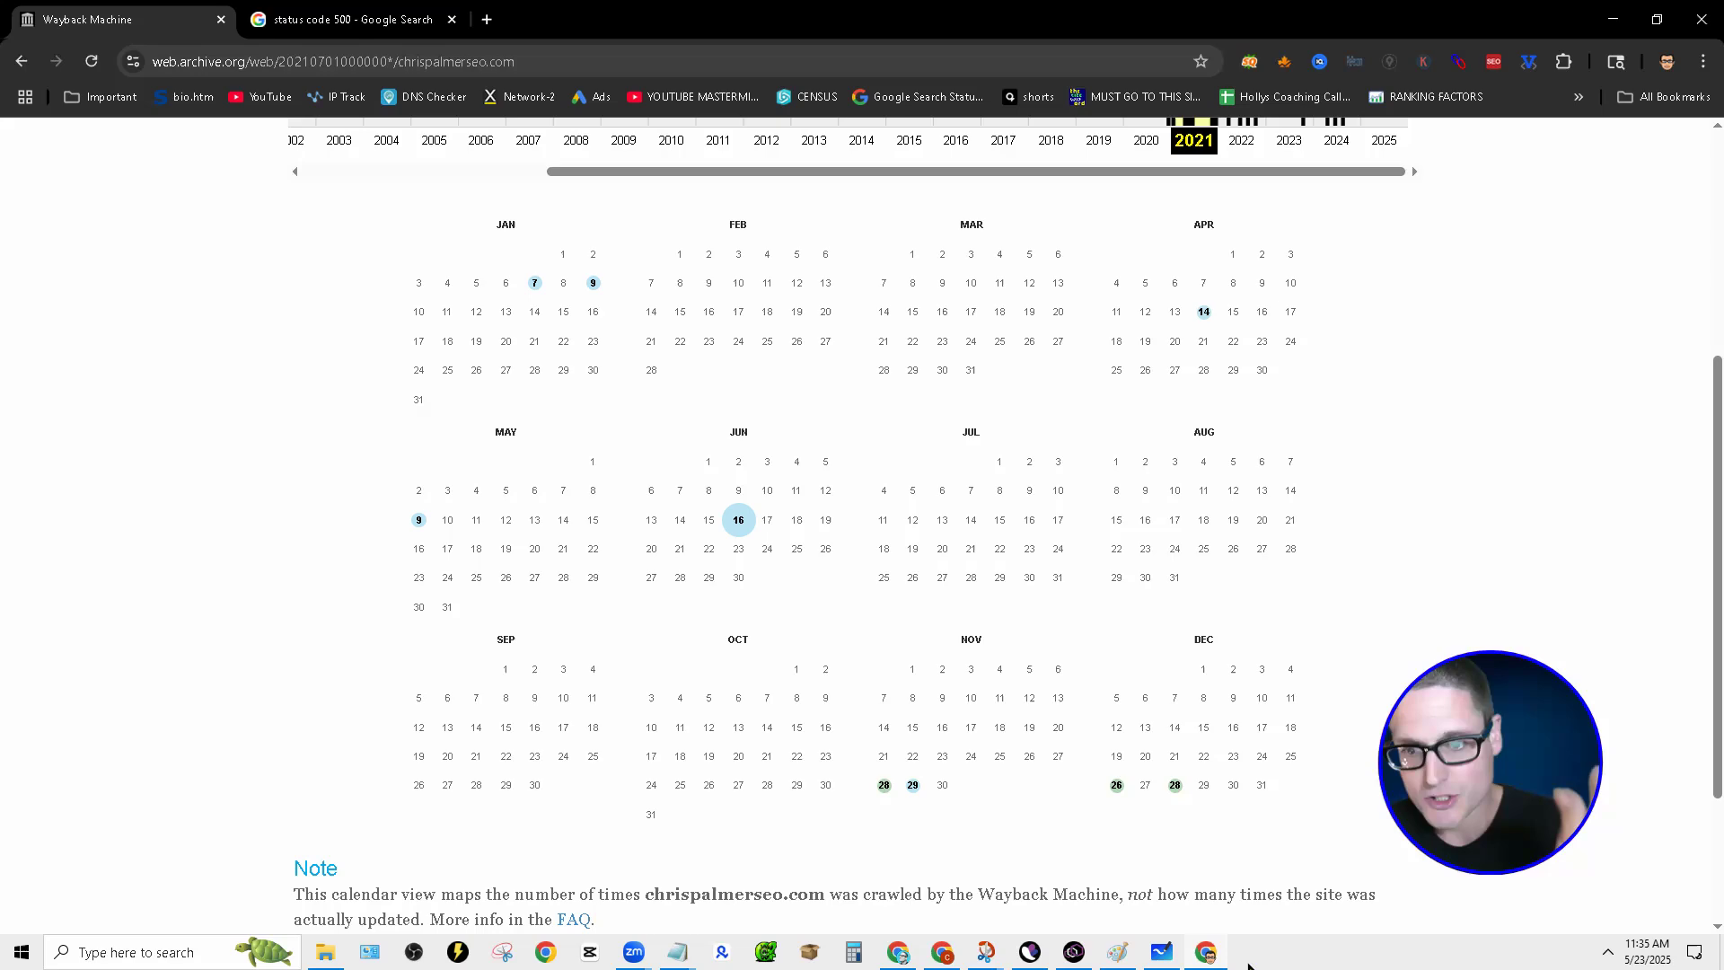
# Bring up Semrush's backlink overview for chrispalmerseo.com and scroll down to the Top Pages list.
pyautogui.click(1075, 954)
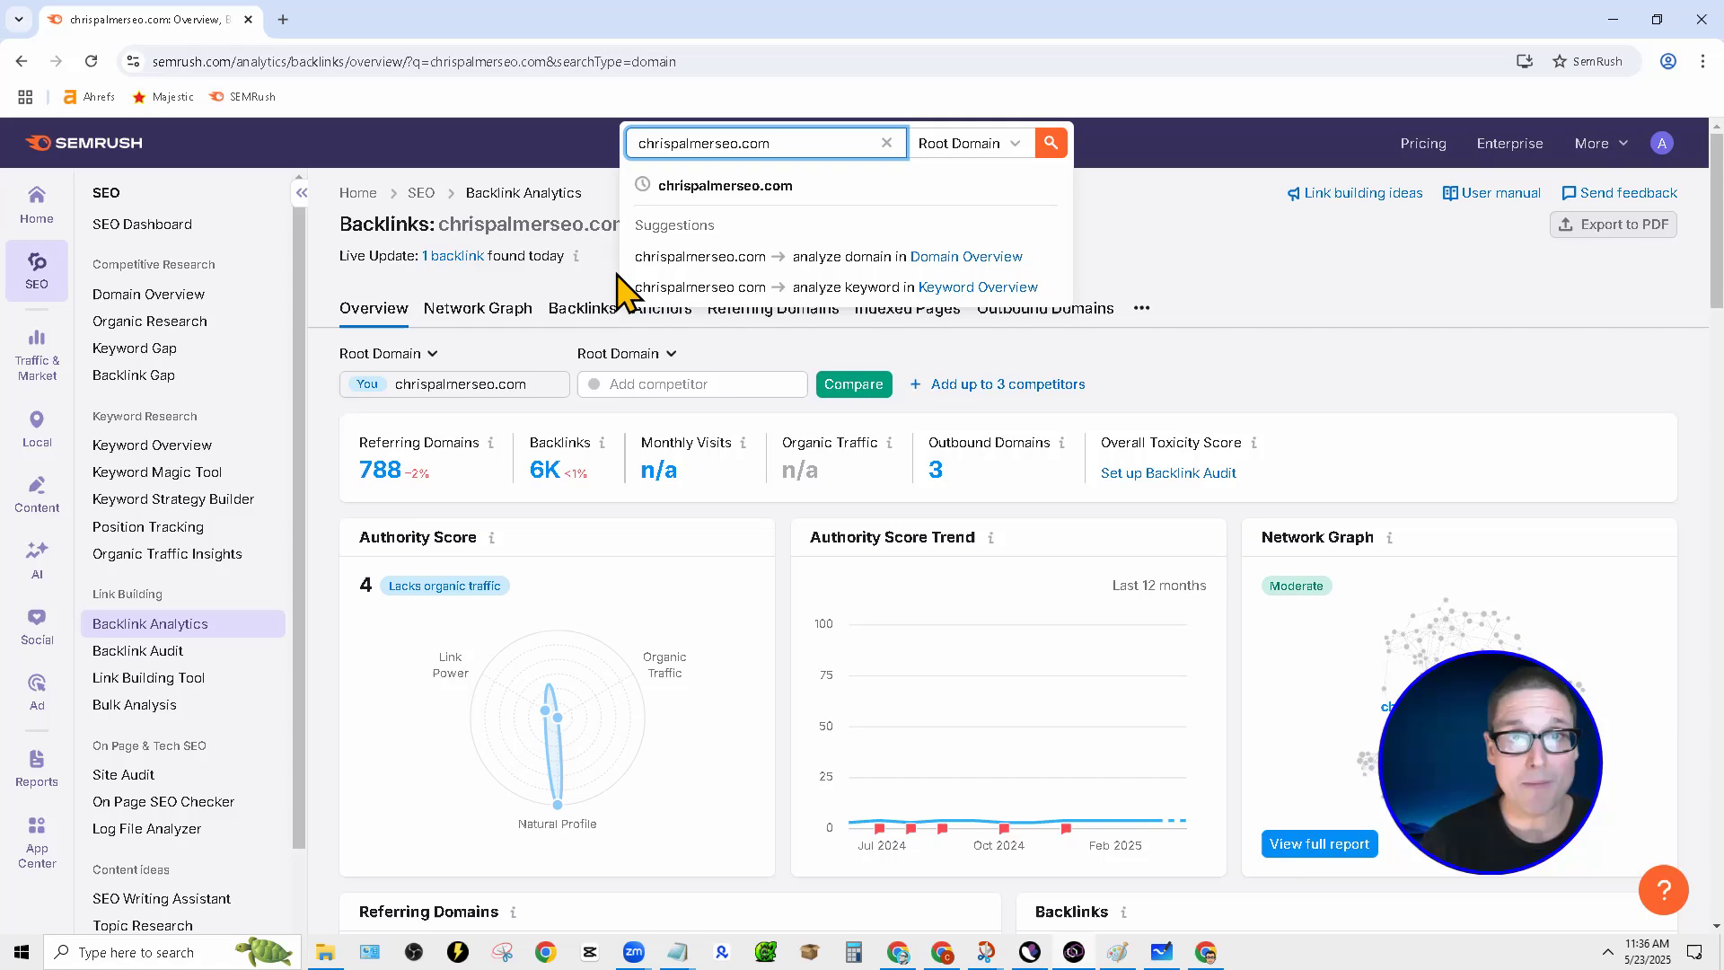
pyautogui.click(1367, 314)
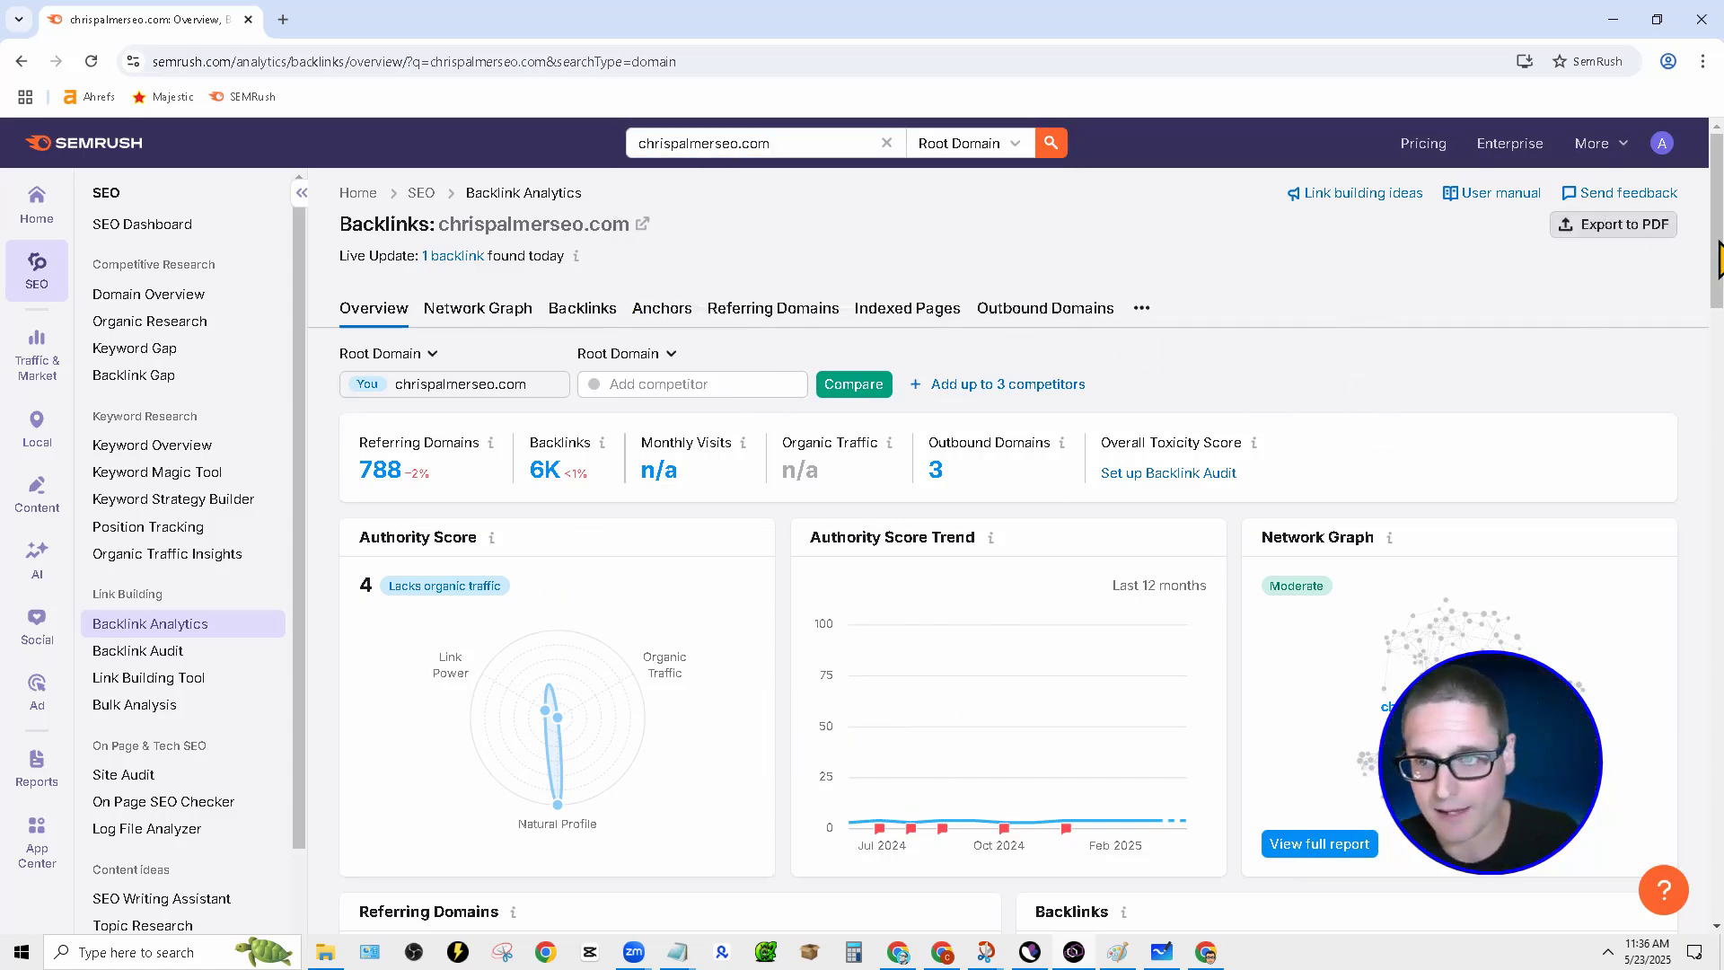
pyautogui.moveTo(1717, 258); pyautogui.dragTo(1710, 820)
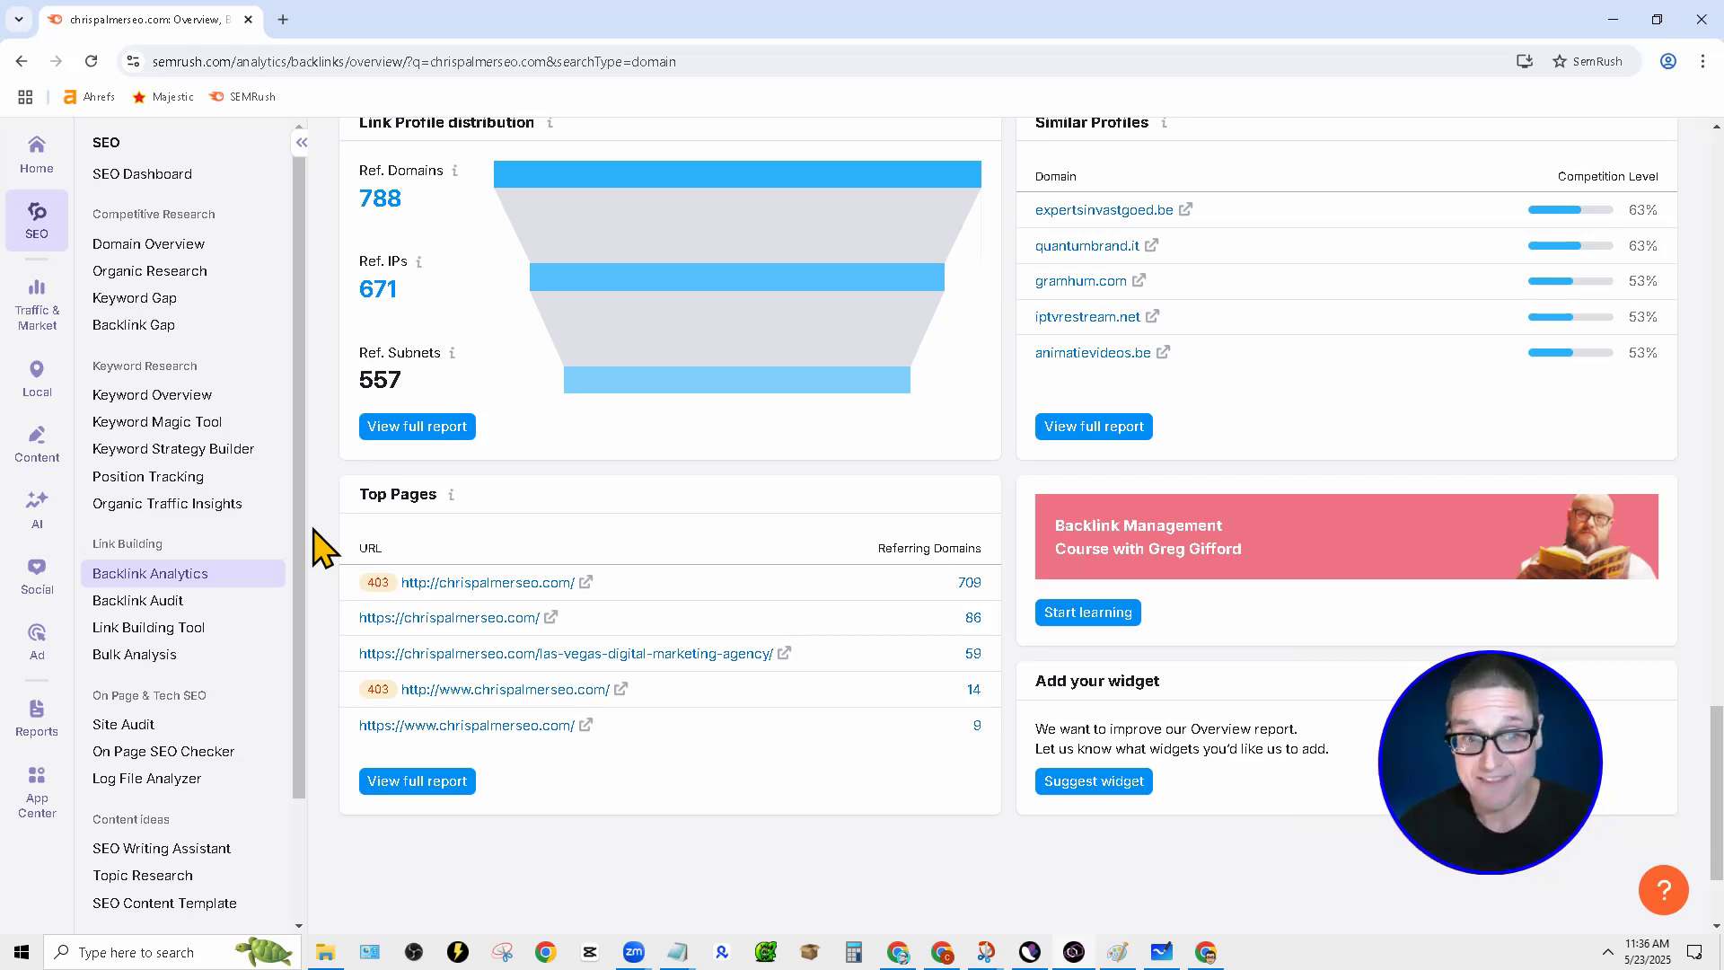
pyautogui.click(539, 593)
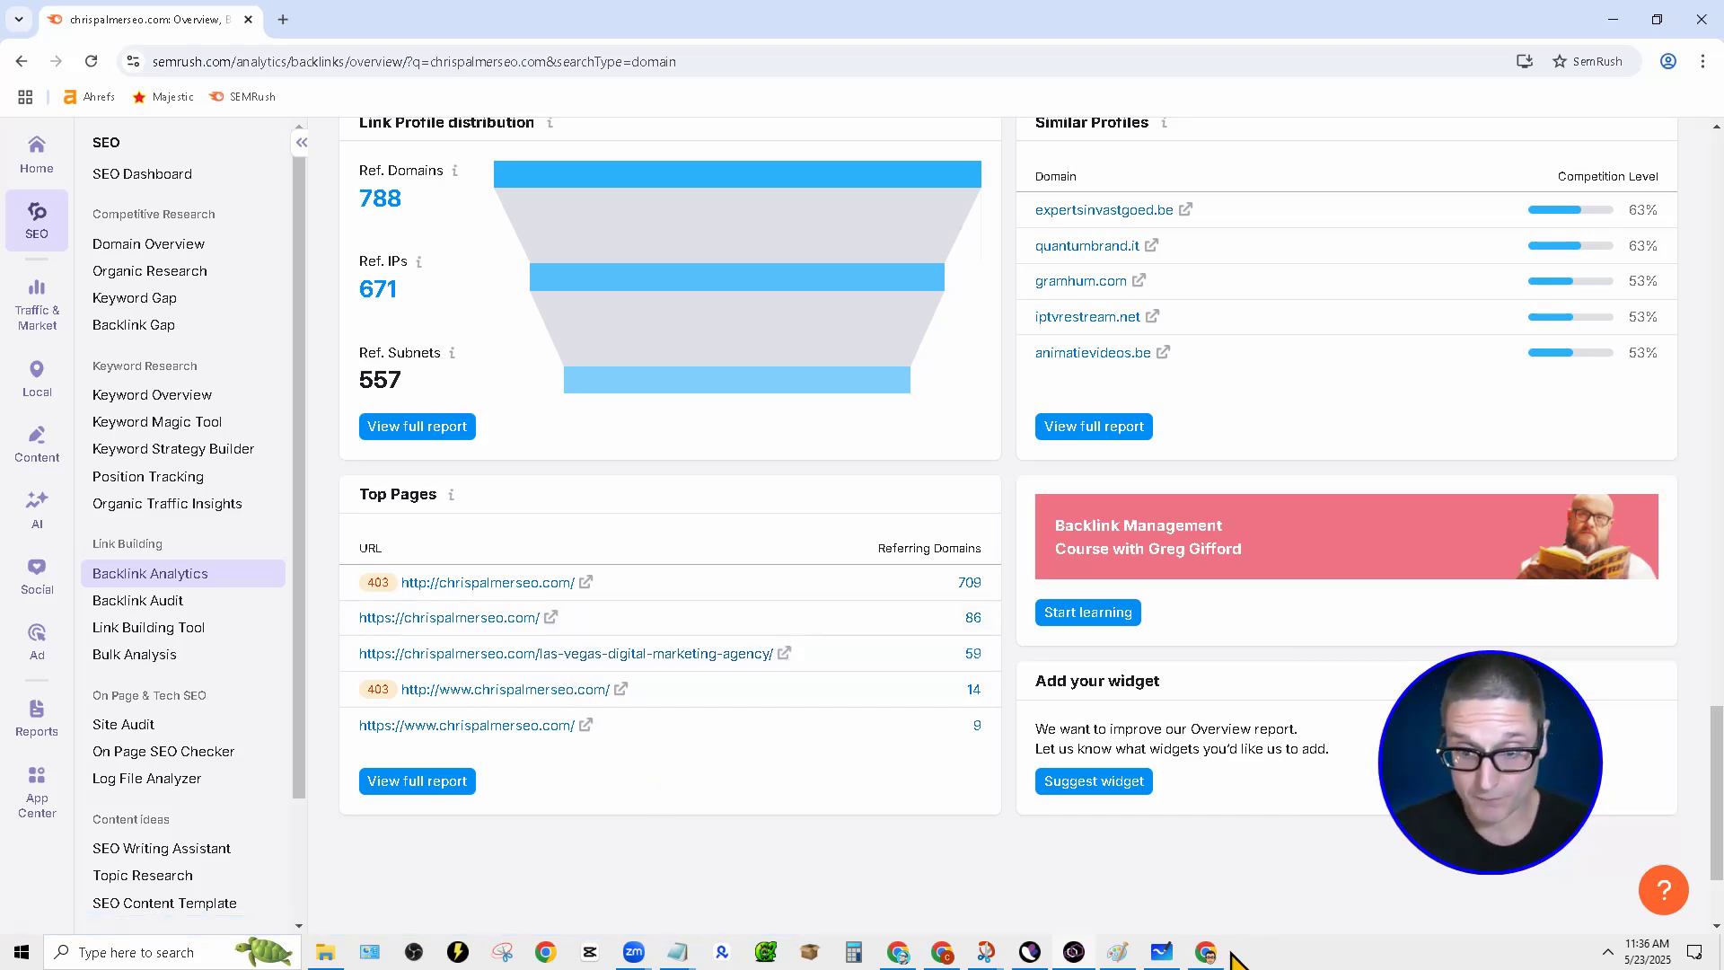
# Add a text box below the whiteboard title and type the first two domain URLs.
pyautogui.click(1160, 953)
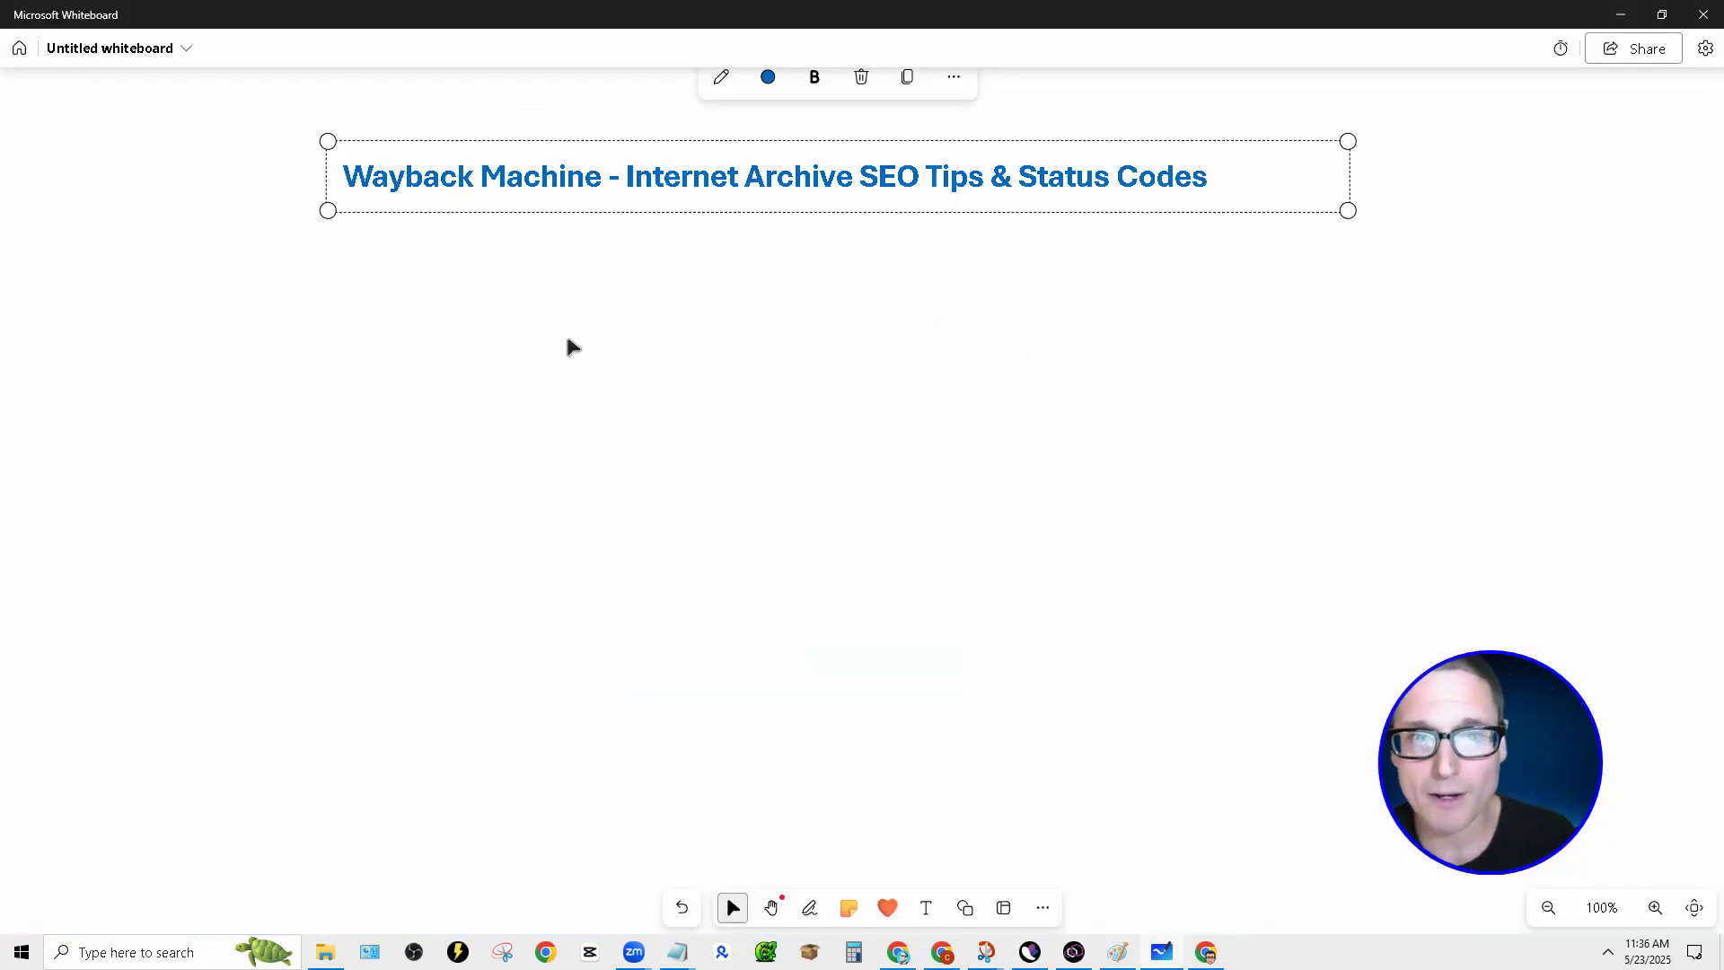
pyautogui.rightClick(479, 335)
pyautogui.click(549, 392)
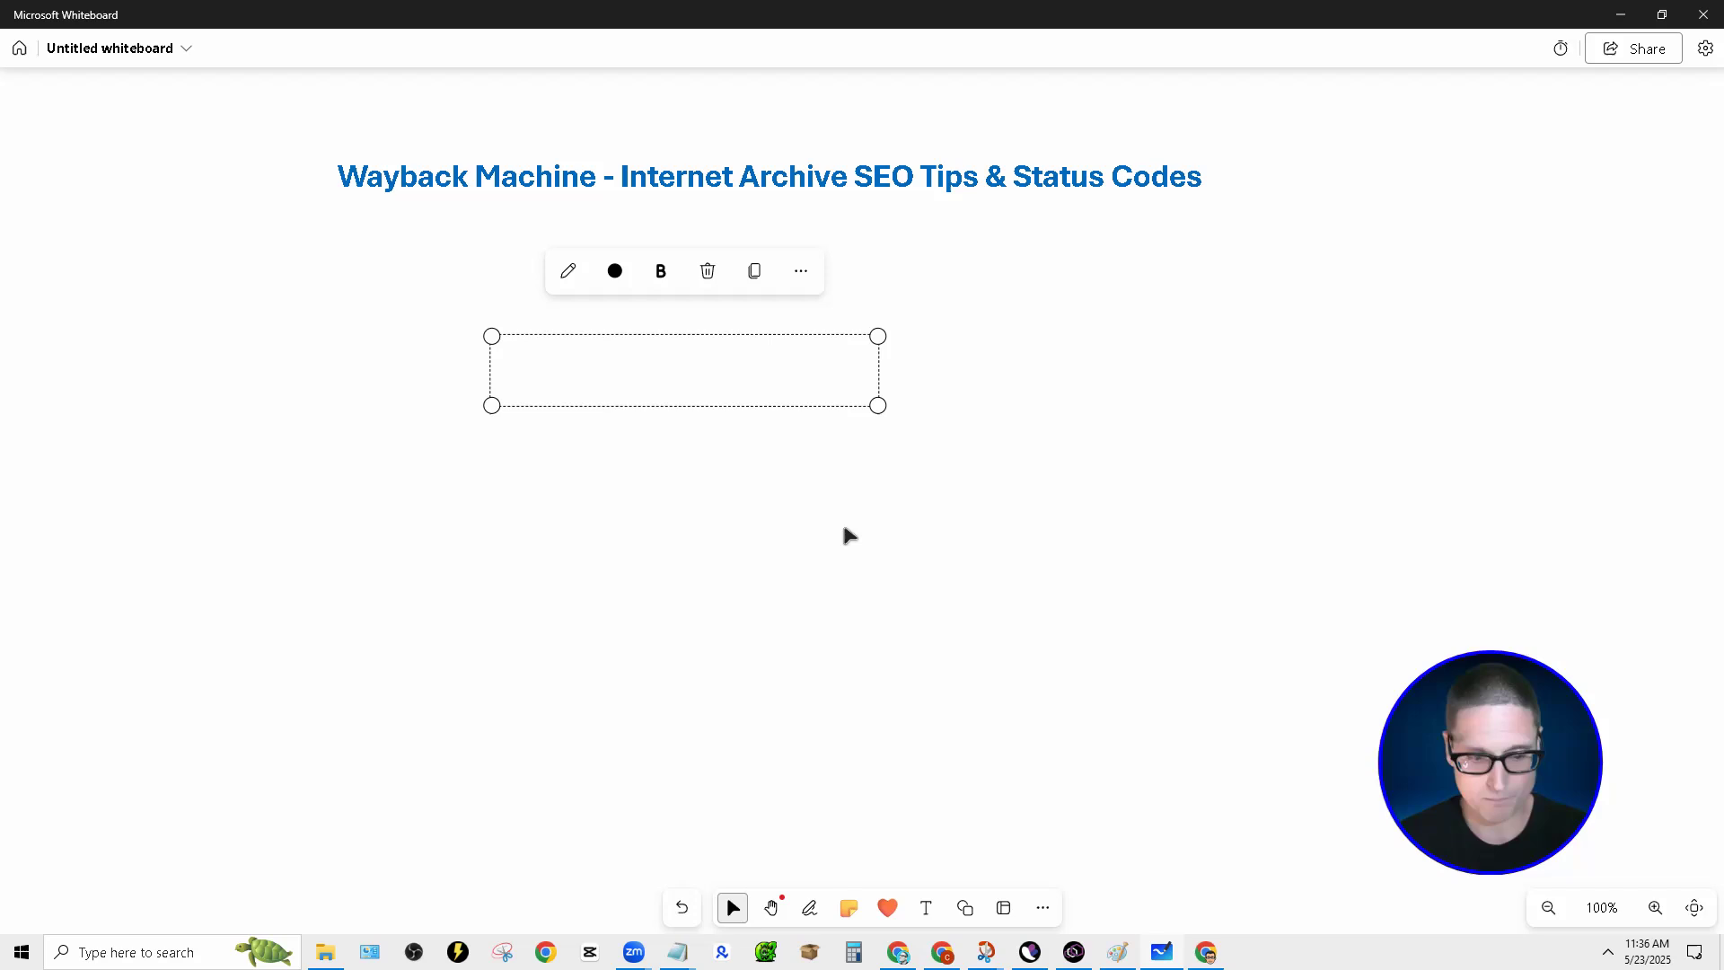
pyautogui.write('h')
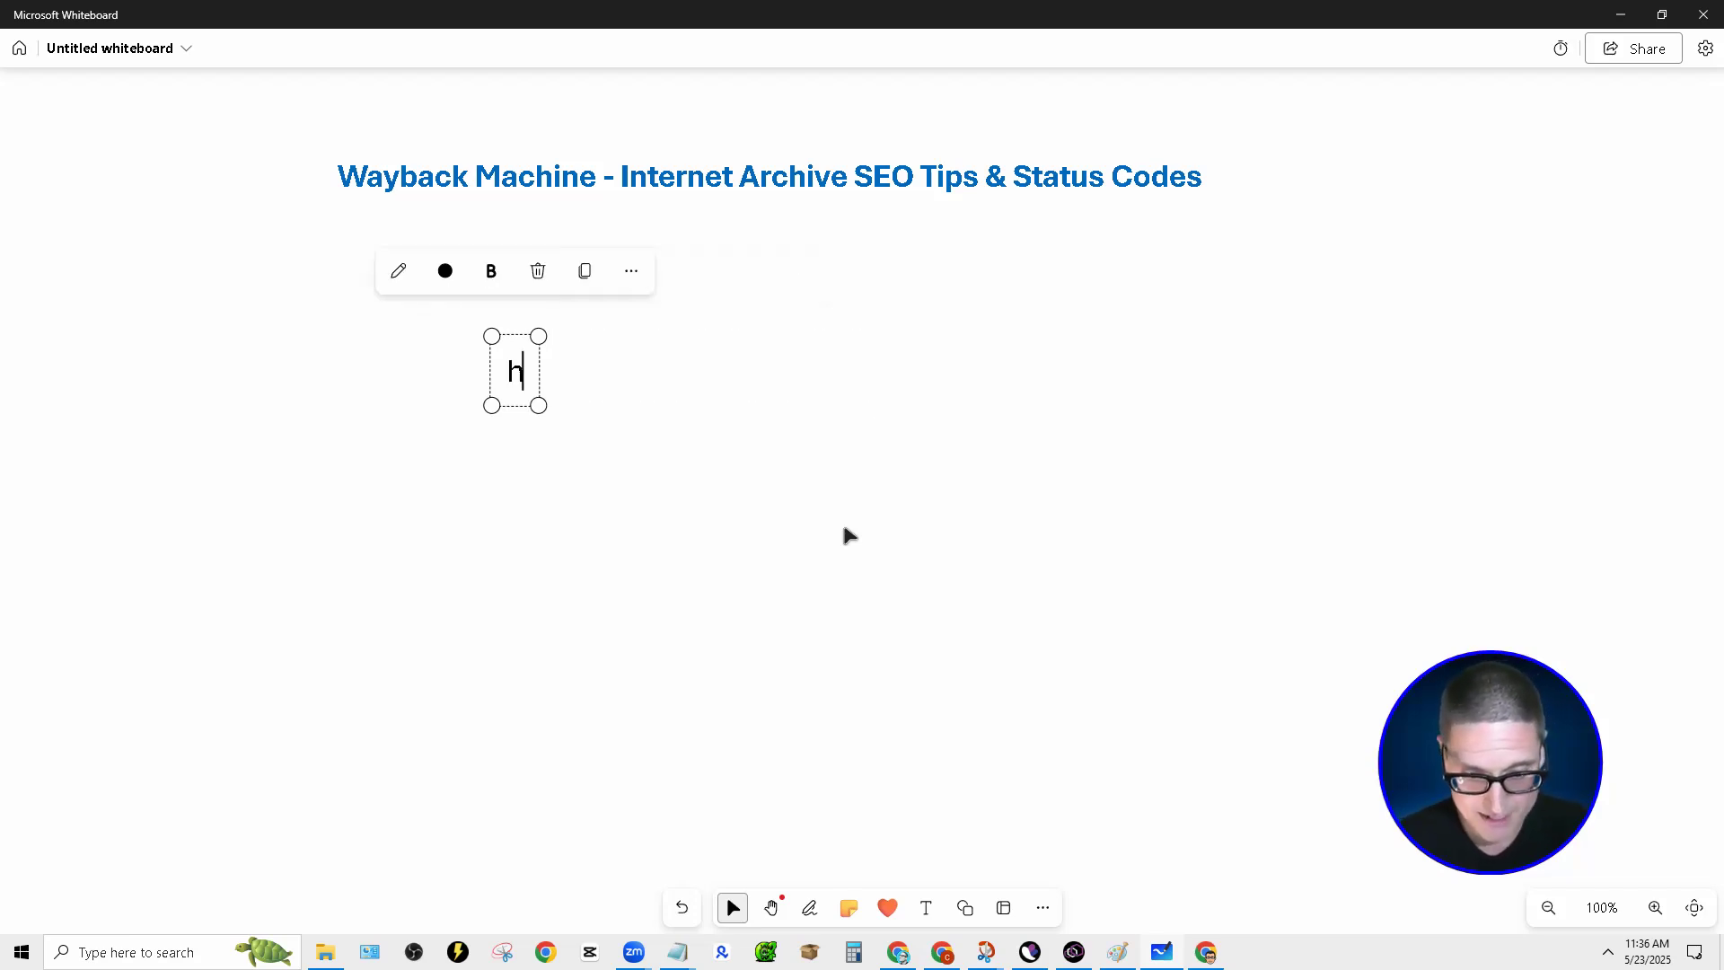
pyautogui.write('ttp:')
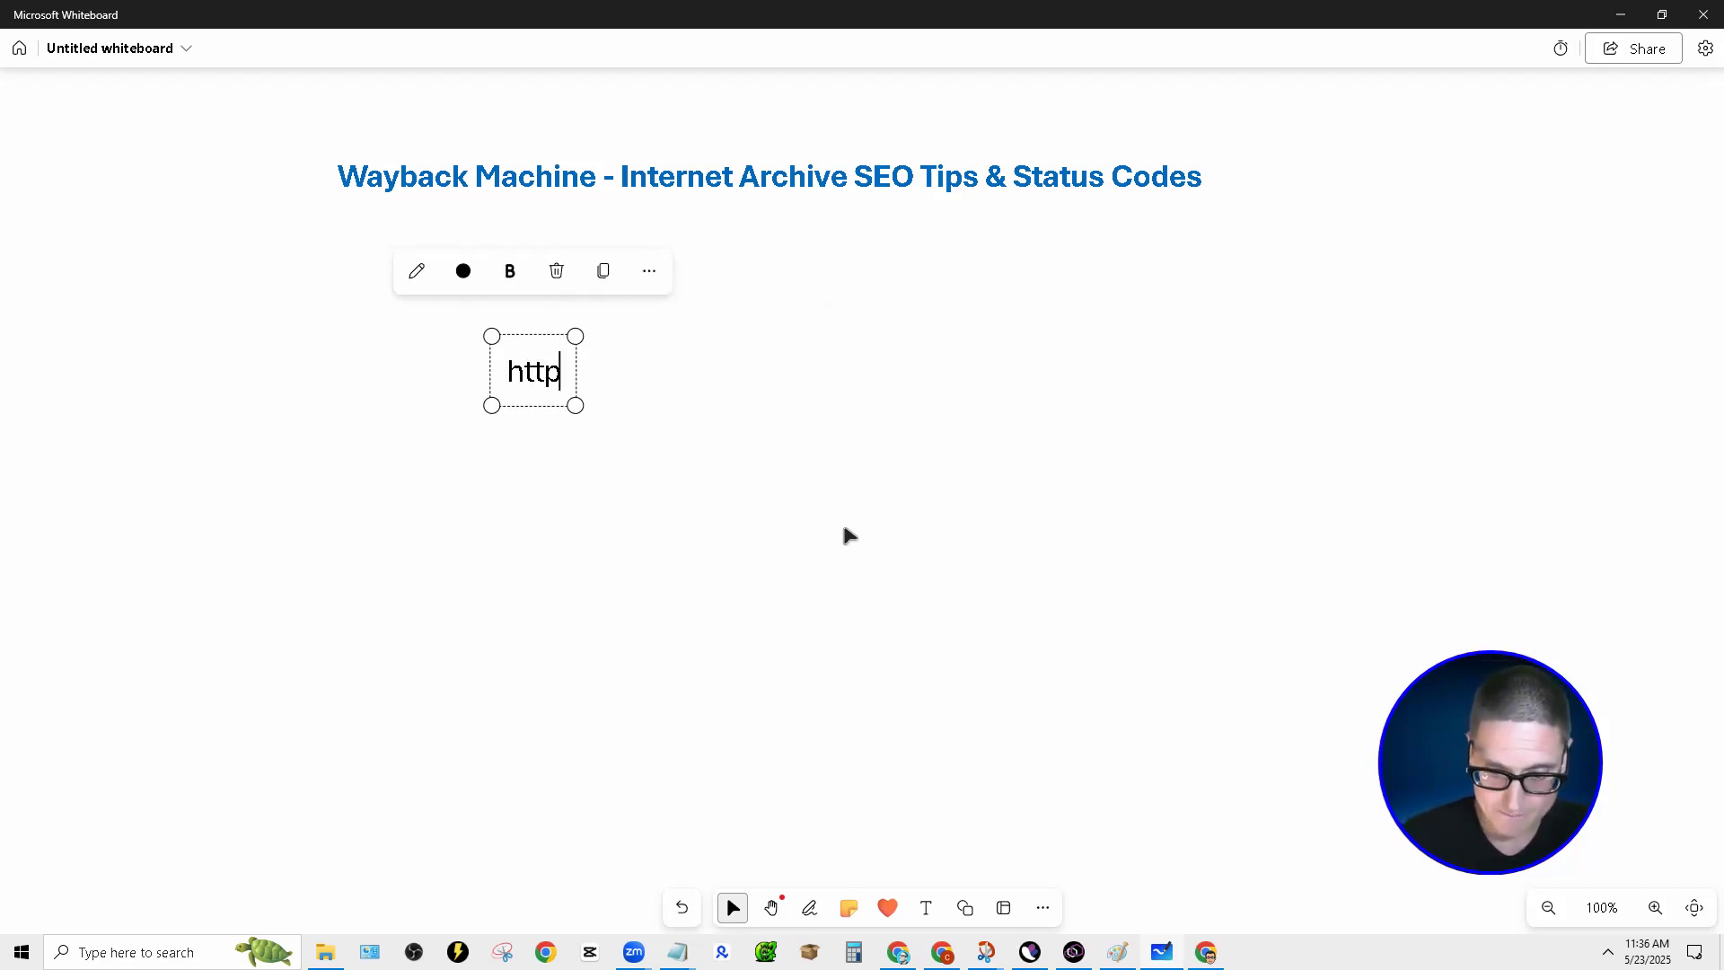
pyautogui.write('//chrispal')
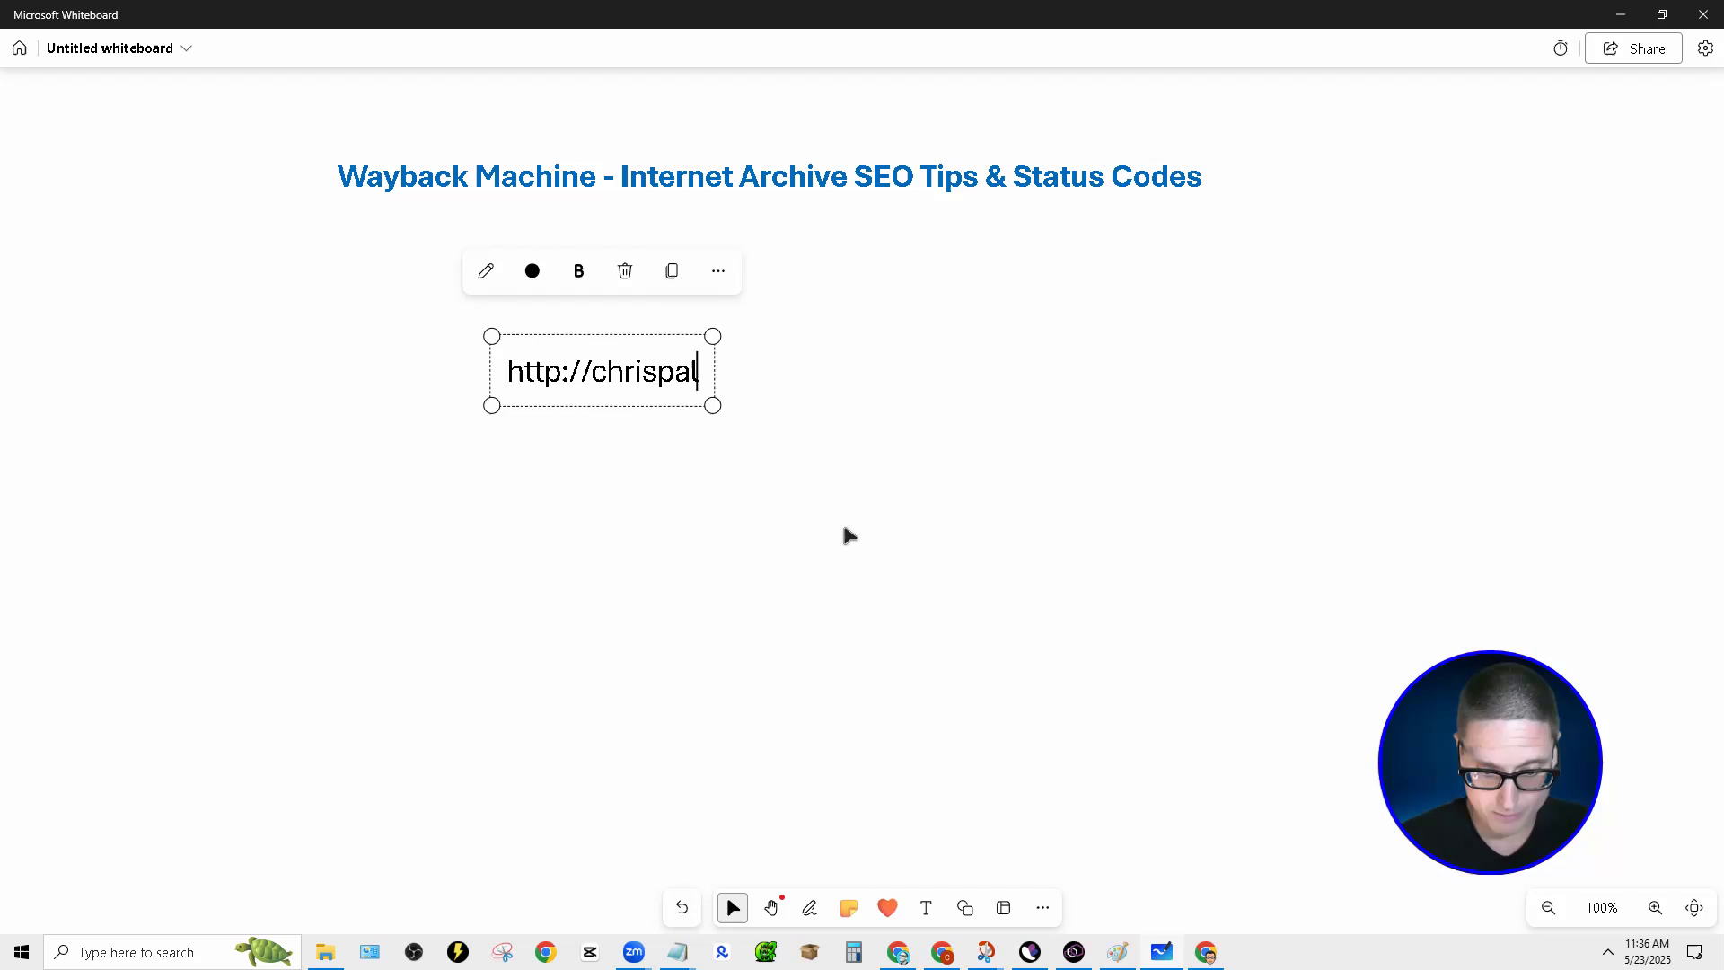
pyautogui.write('mer.org')
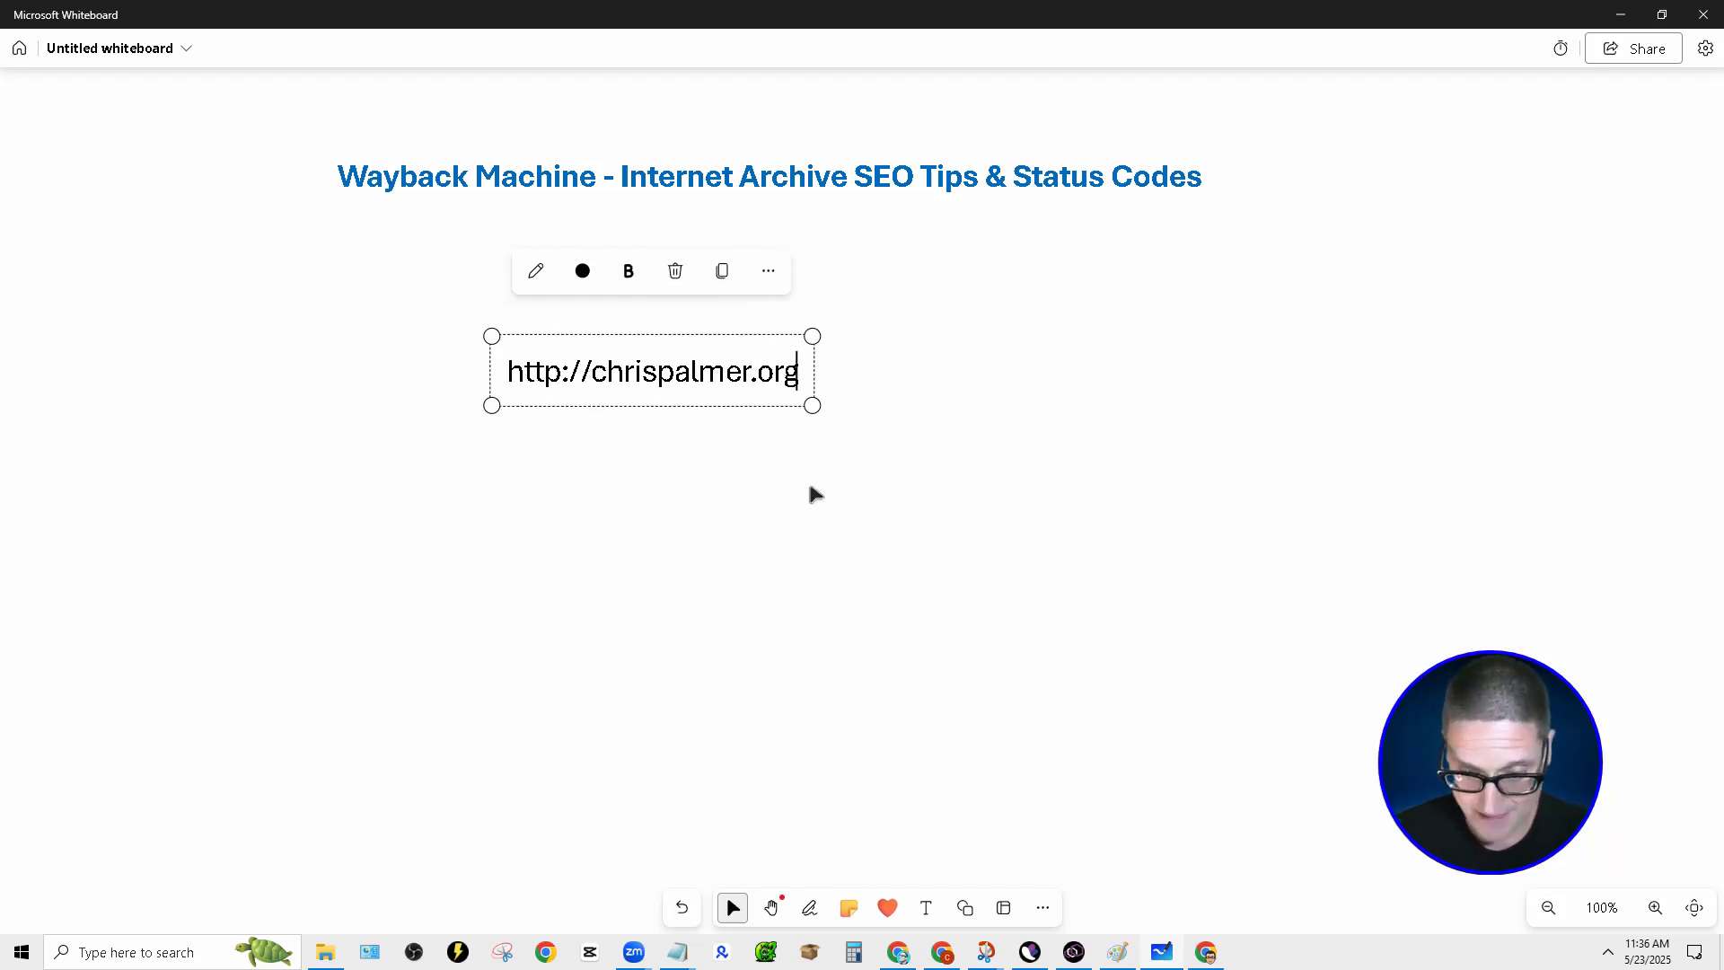
pyautogui.press('Return')
pyautogui.write('https:/')
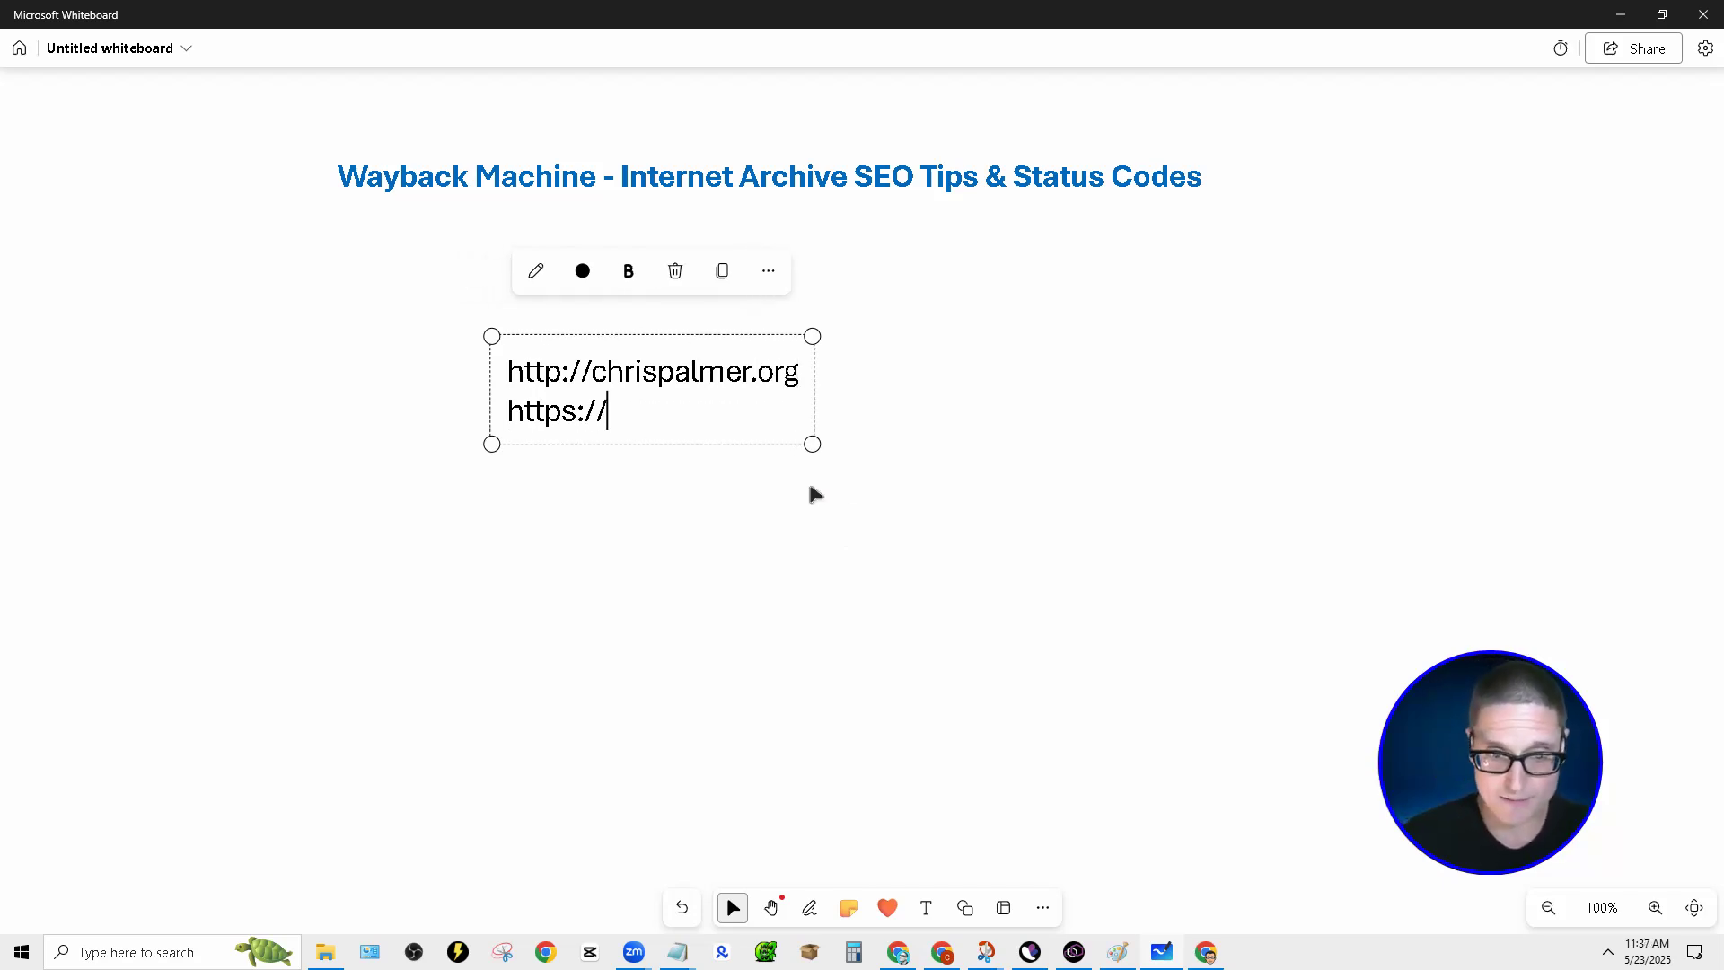
pyautogui.write('/chrispalm')
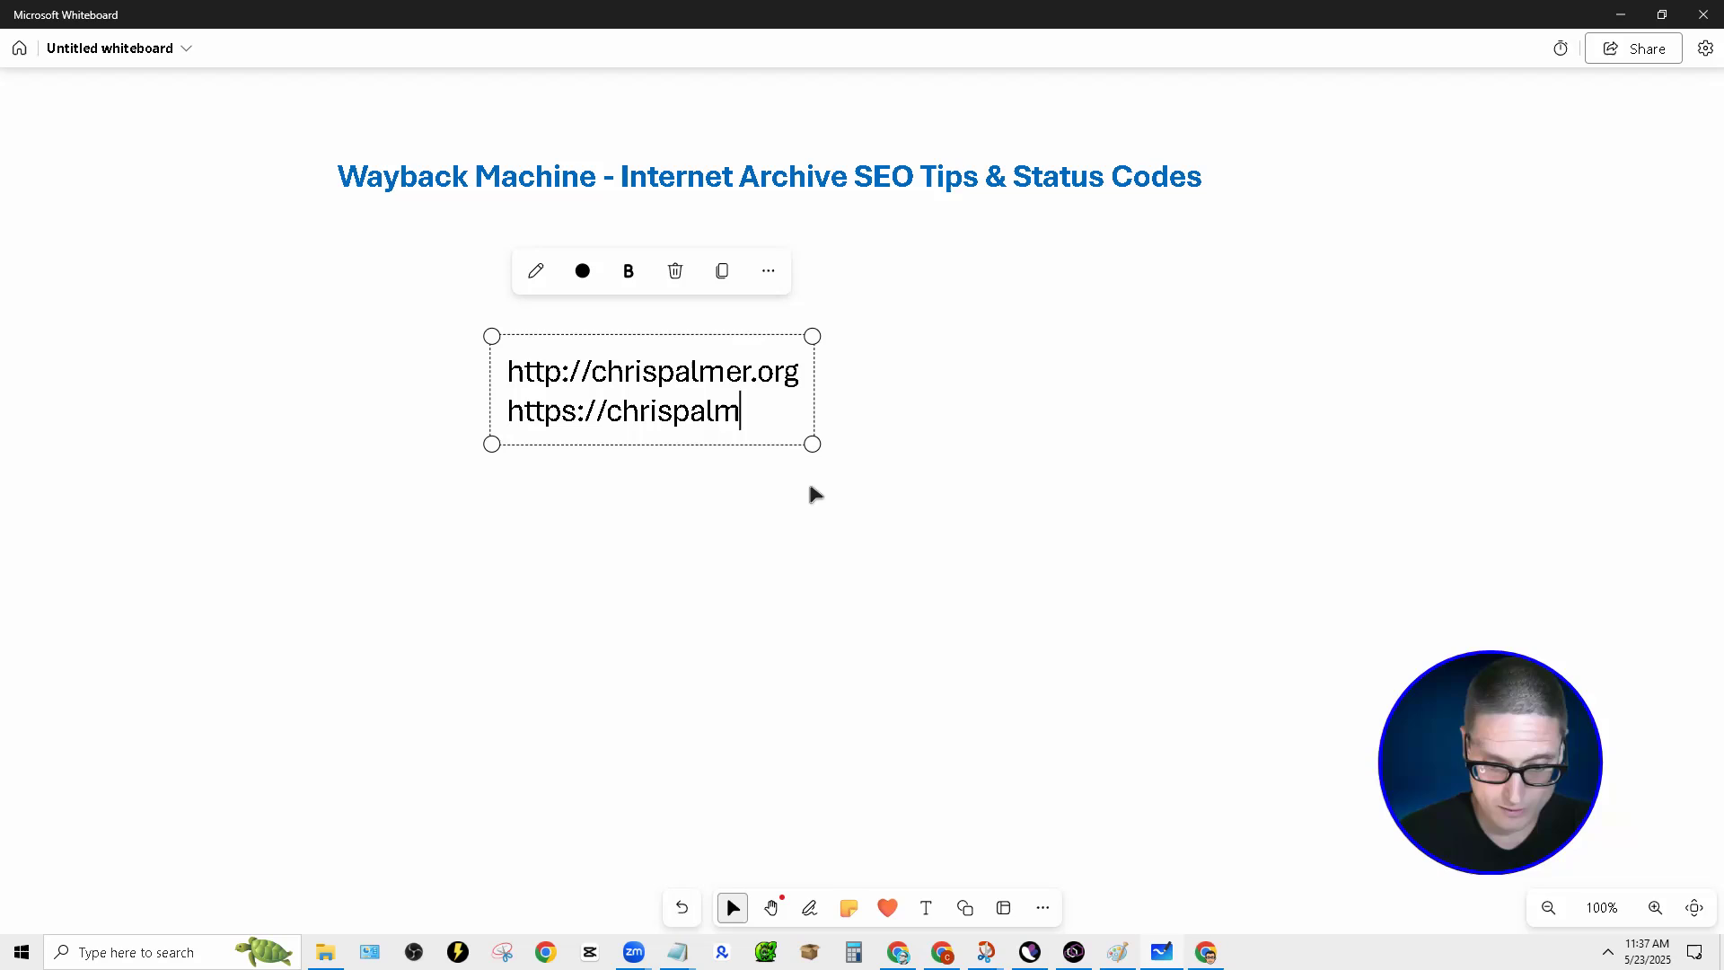
pyautogui.write('er.org')
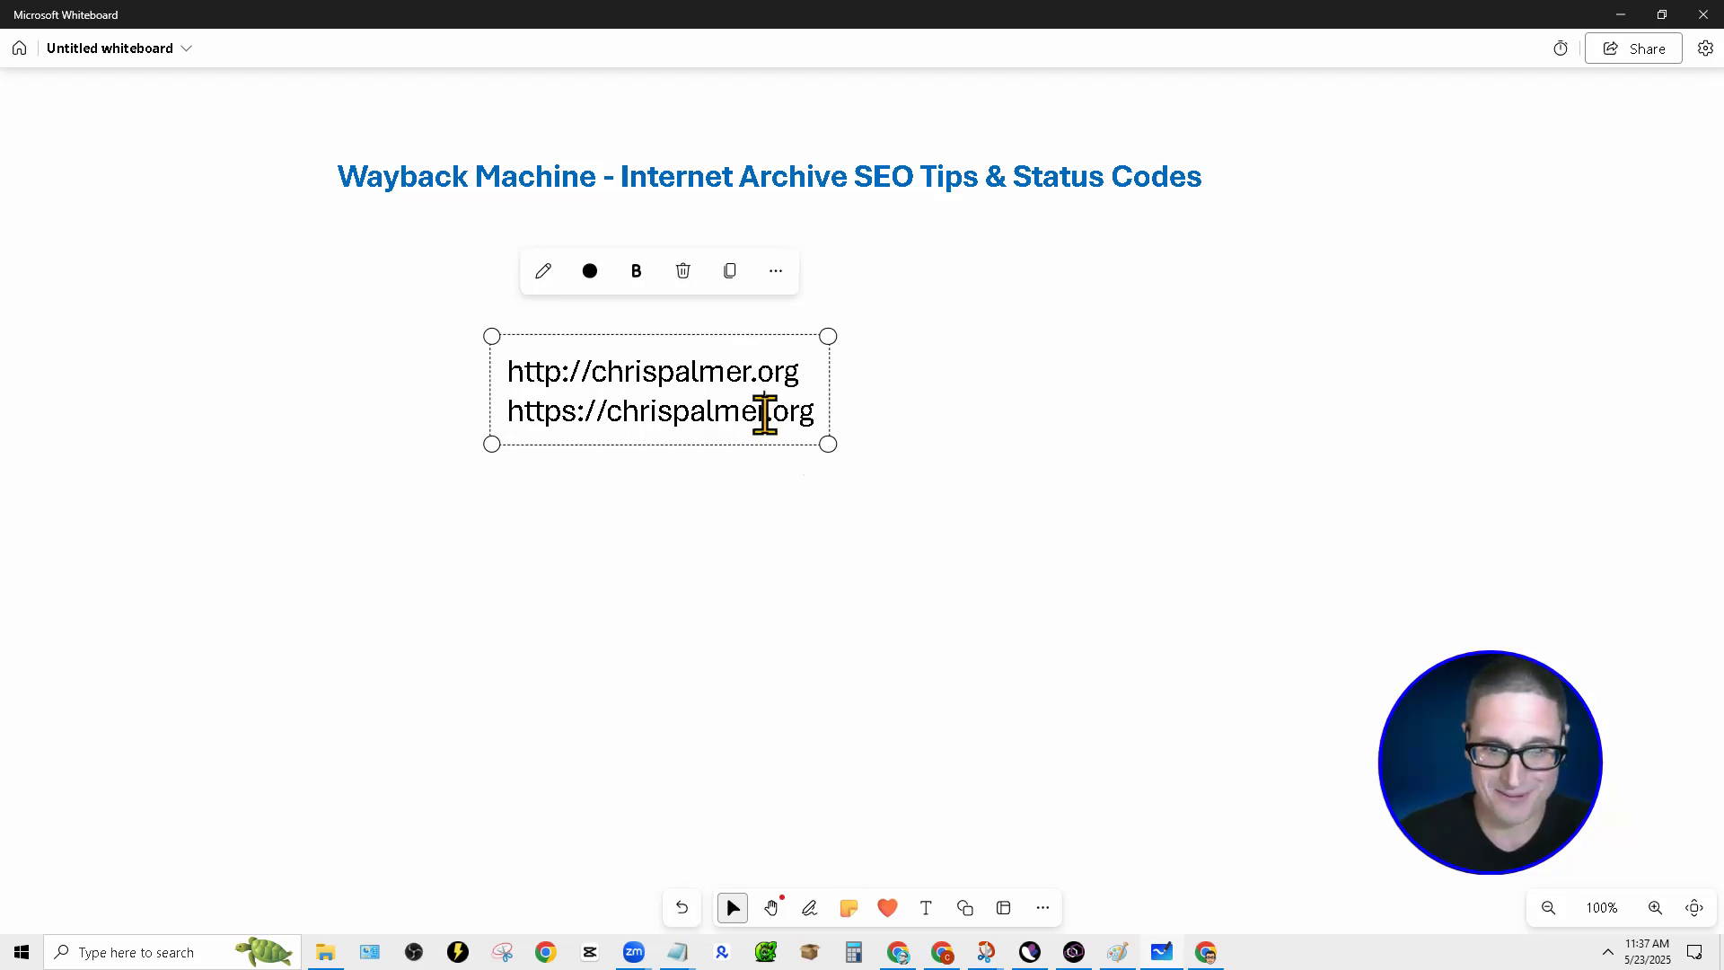
pyautogui.write('se')
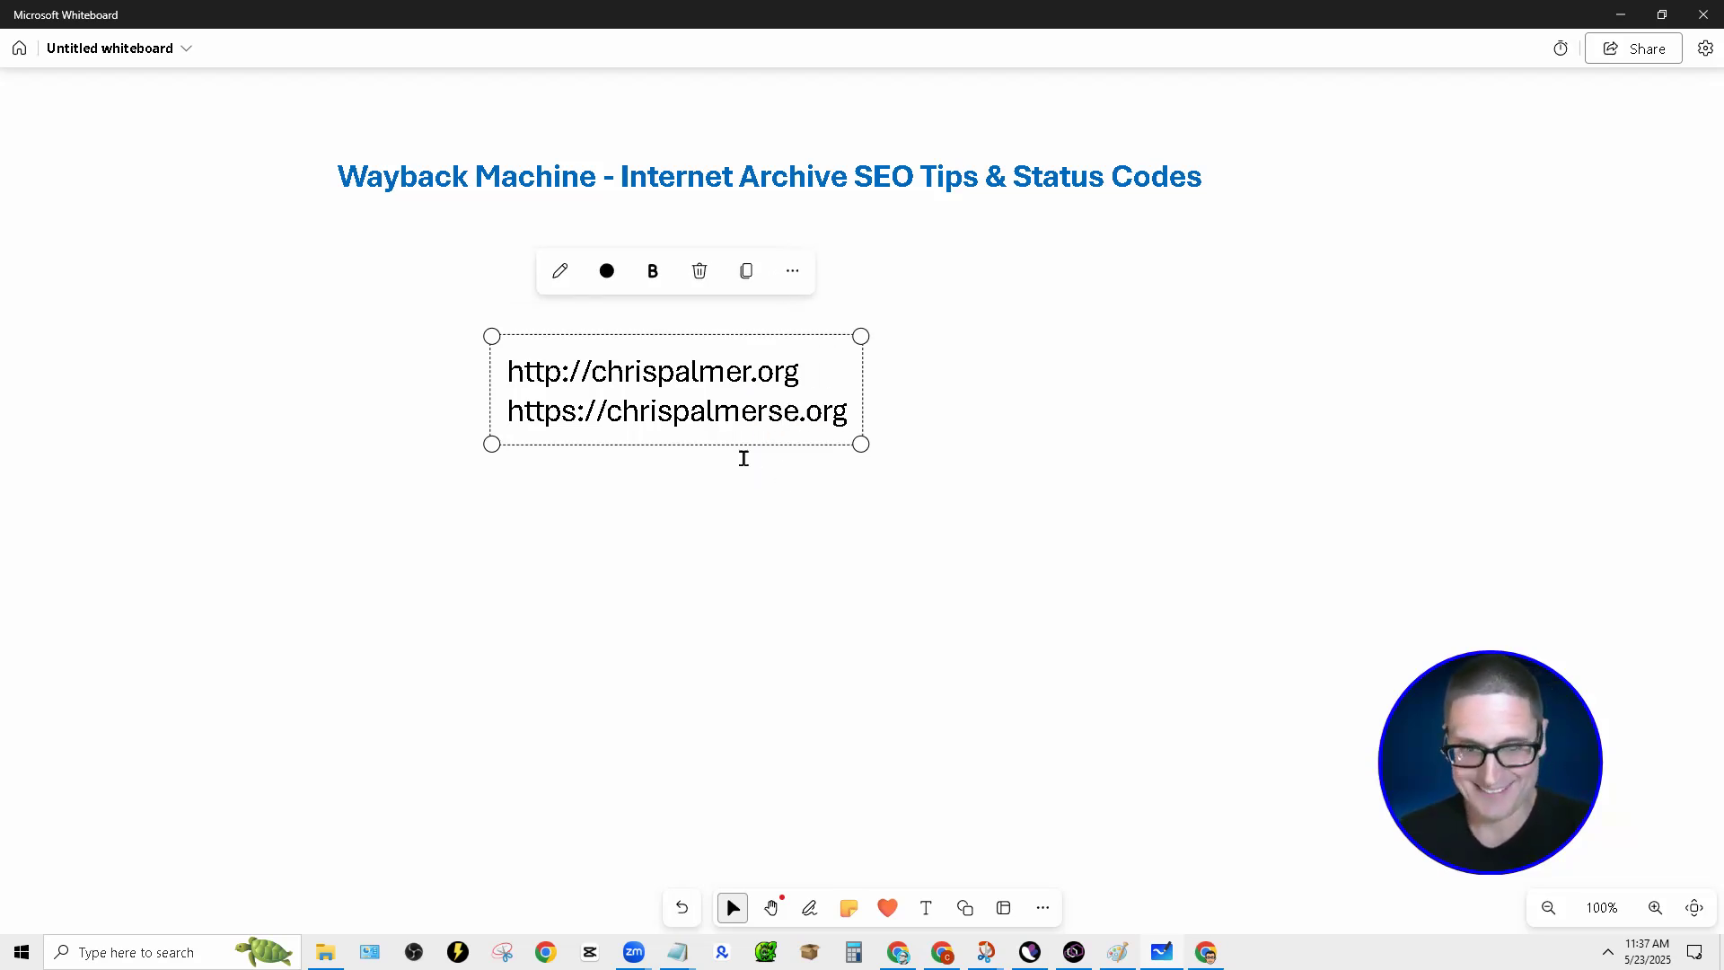
# Correct the URLs to chrispalmerseo.com, widen the text box, and add the remaining URL line.
pyautogui.click(806, 410)
pyautogui.write('o')
pyautogui.moveTo(821, 412); pyautogui.dragTo(839, 451)
pyautogui.press('BackSpace')
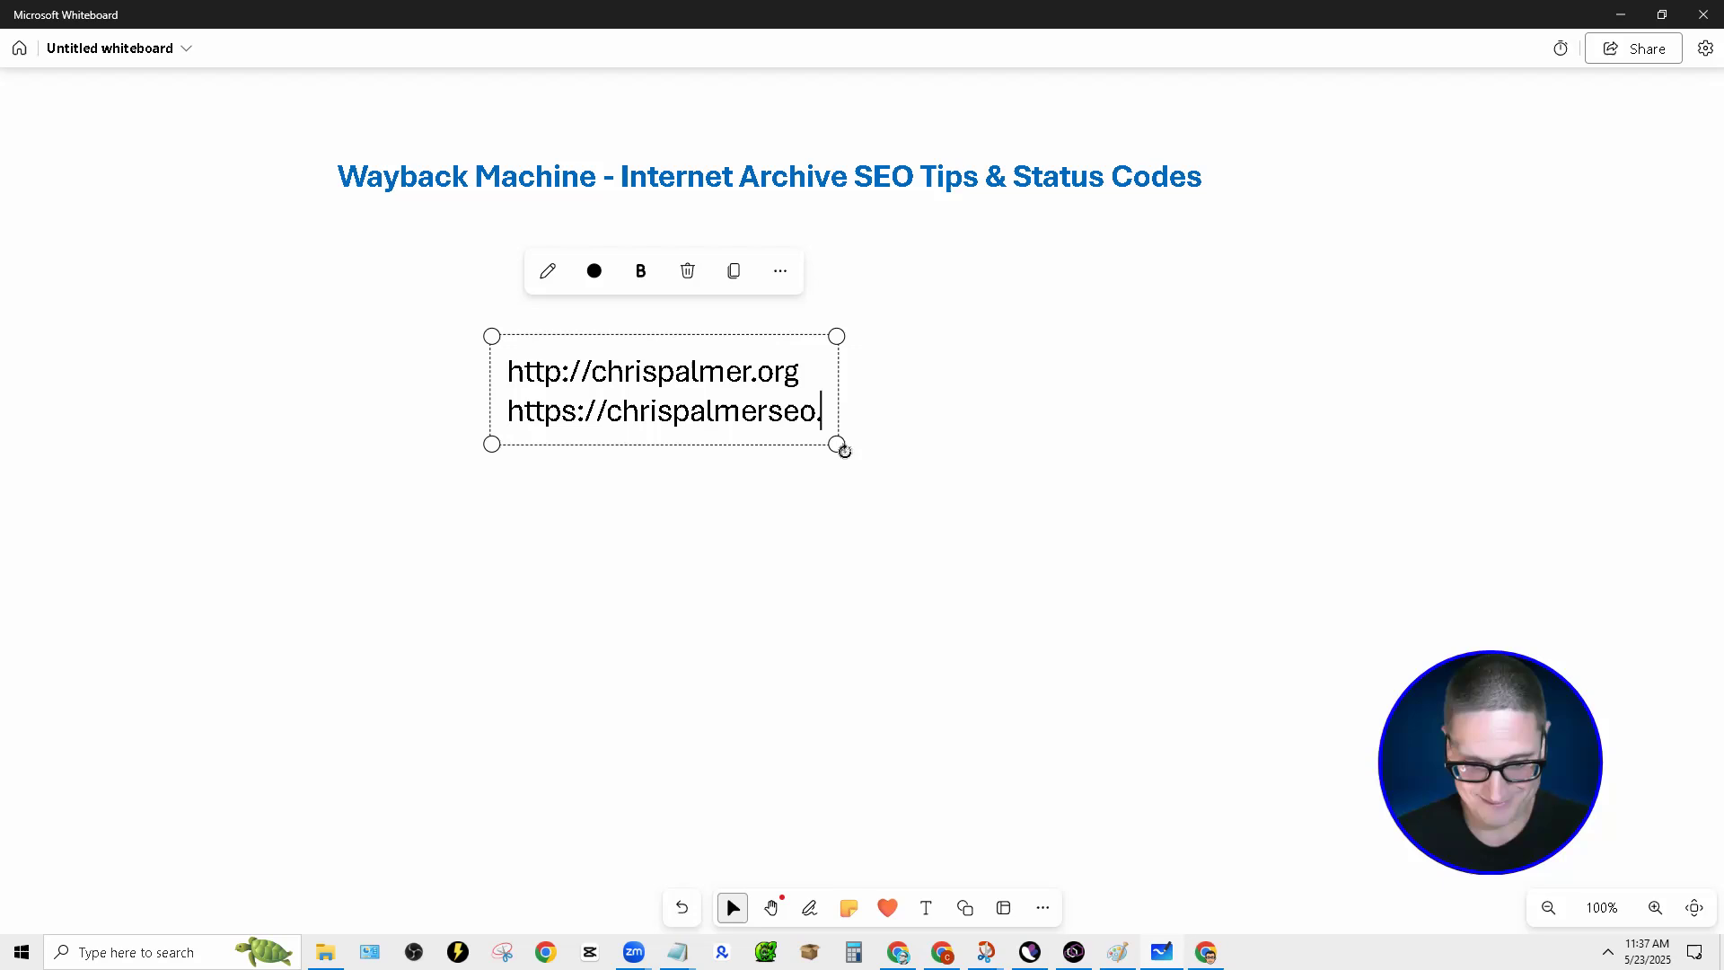
pyautogui.write('com')
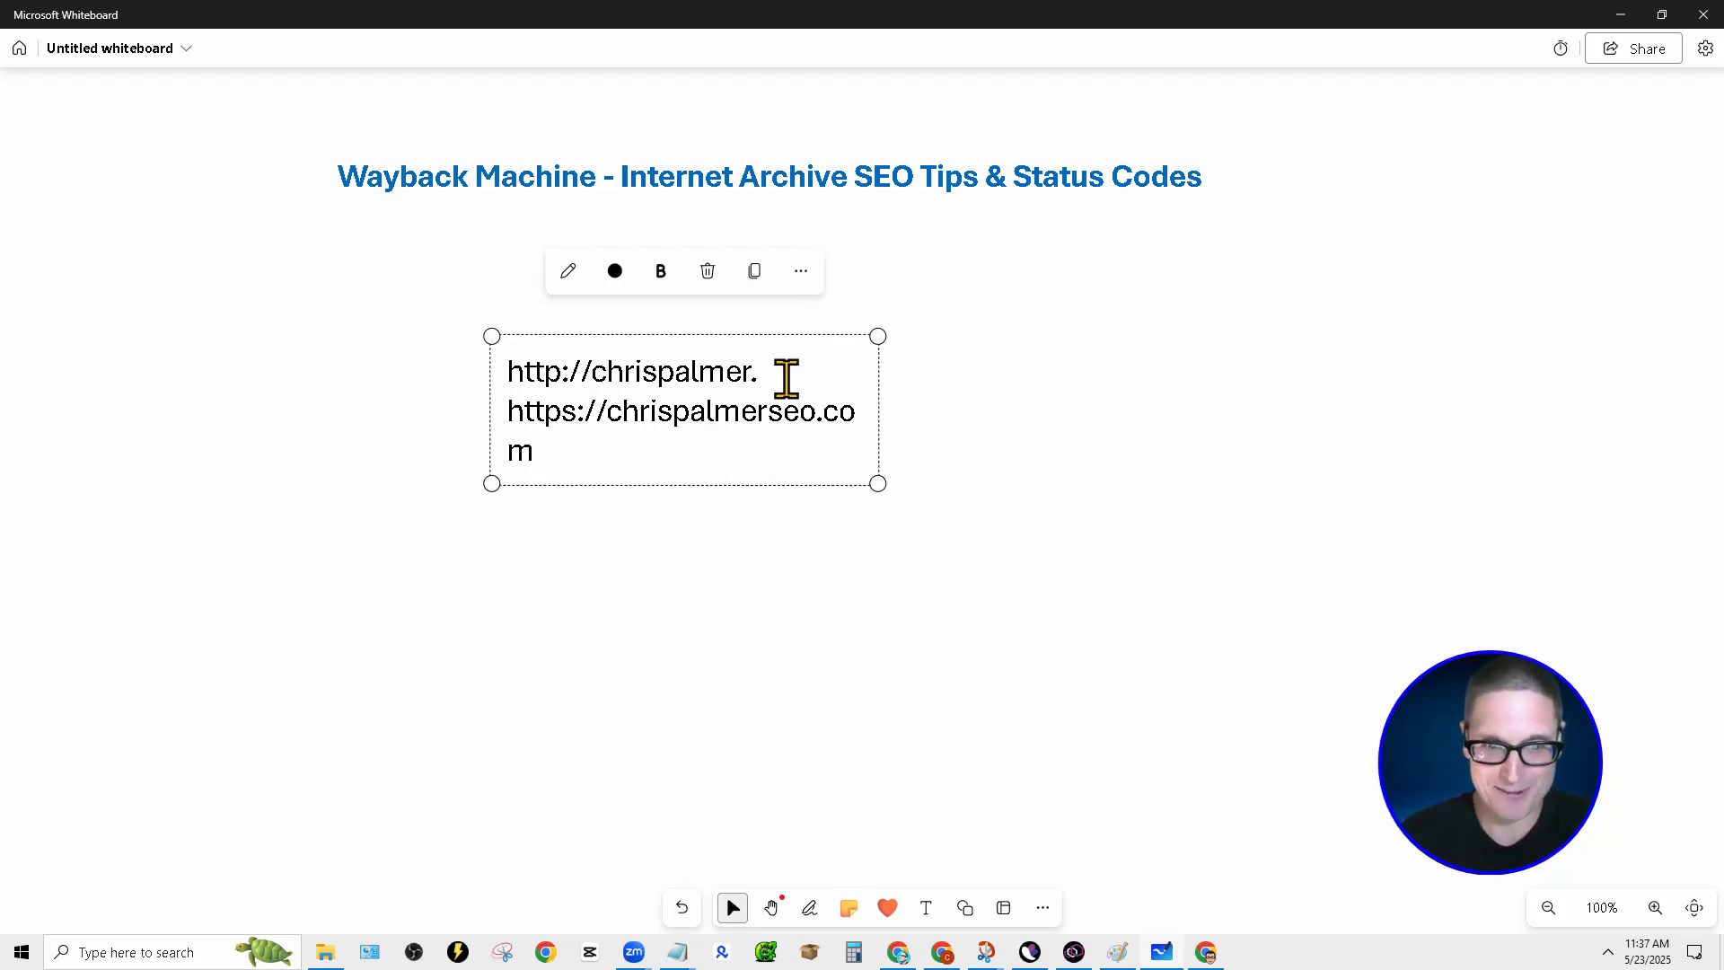
pyautogui.write('om')
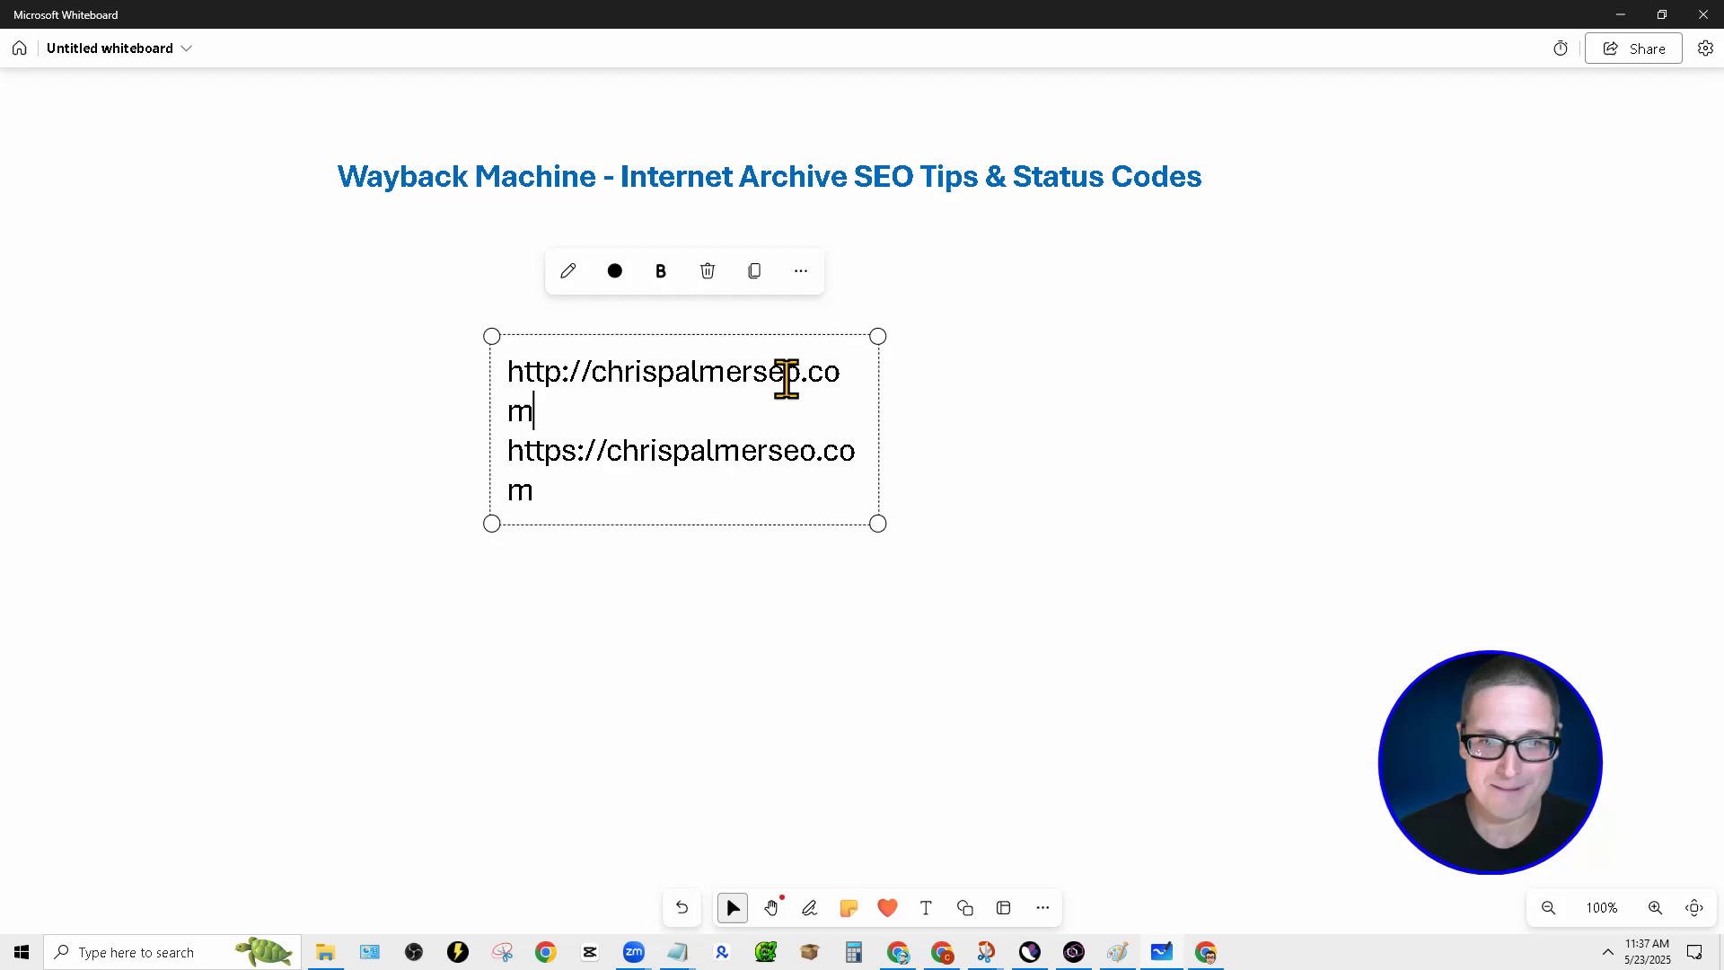
pyautogui.moveTo(877, 434); pyautogui.dragTo(1283, 461)
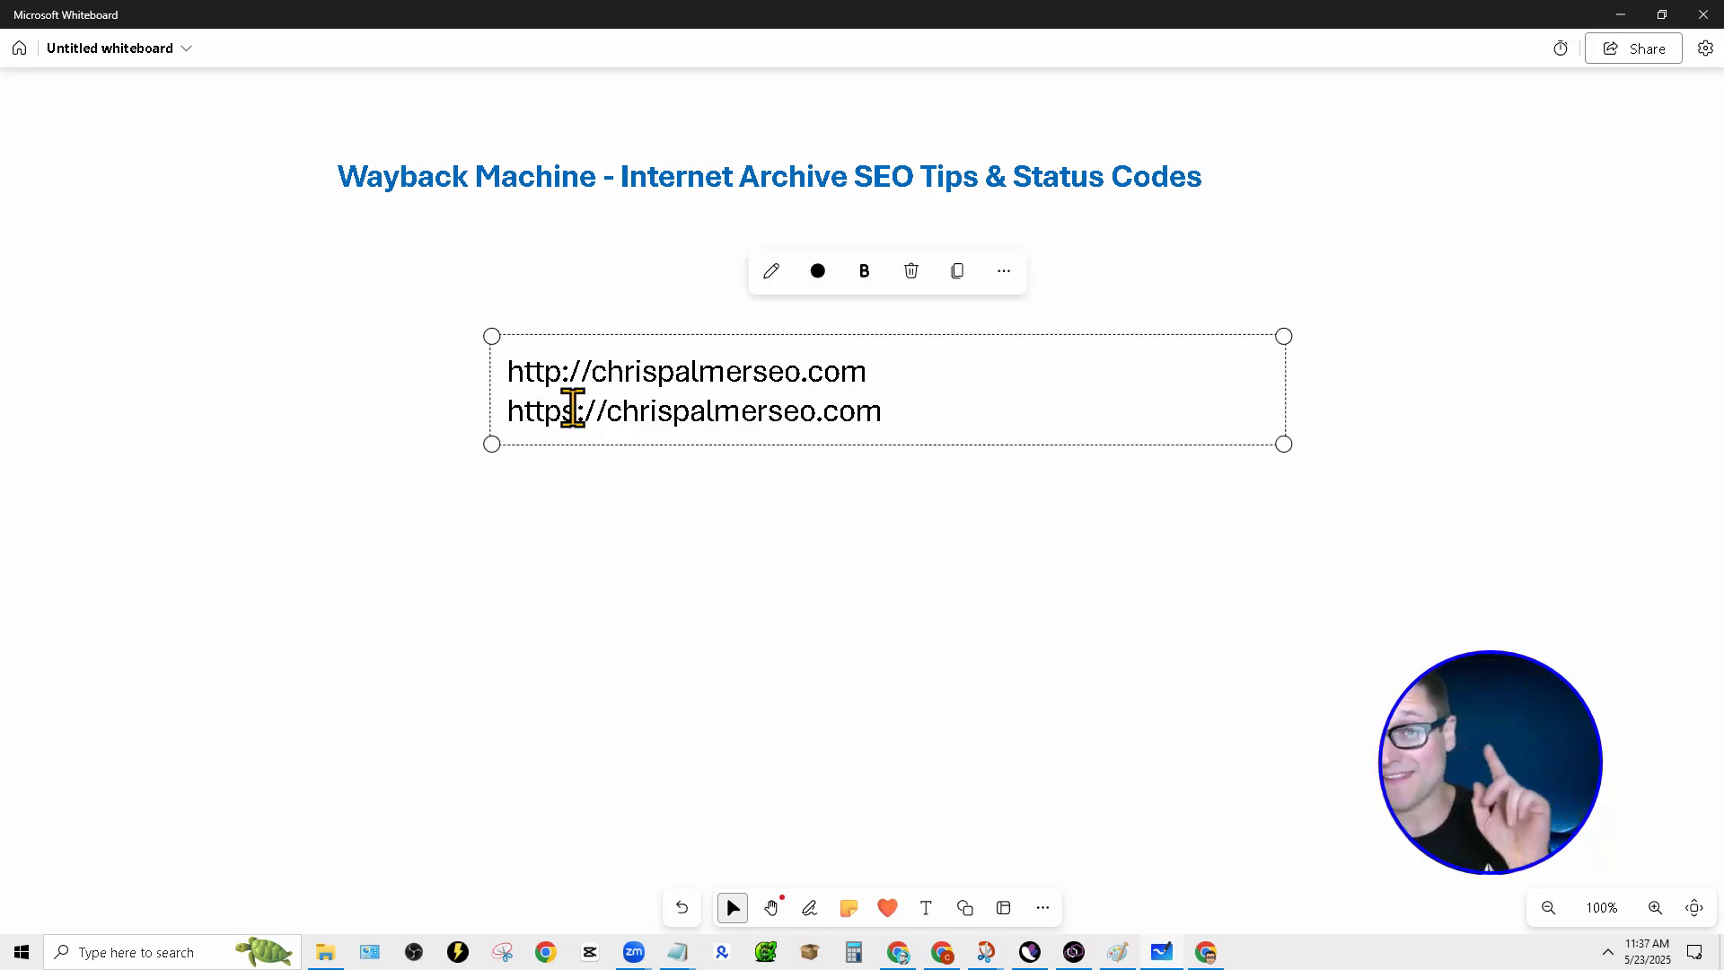
pyautogui.click(882, 406)
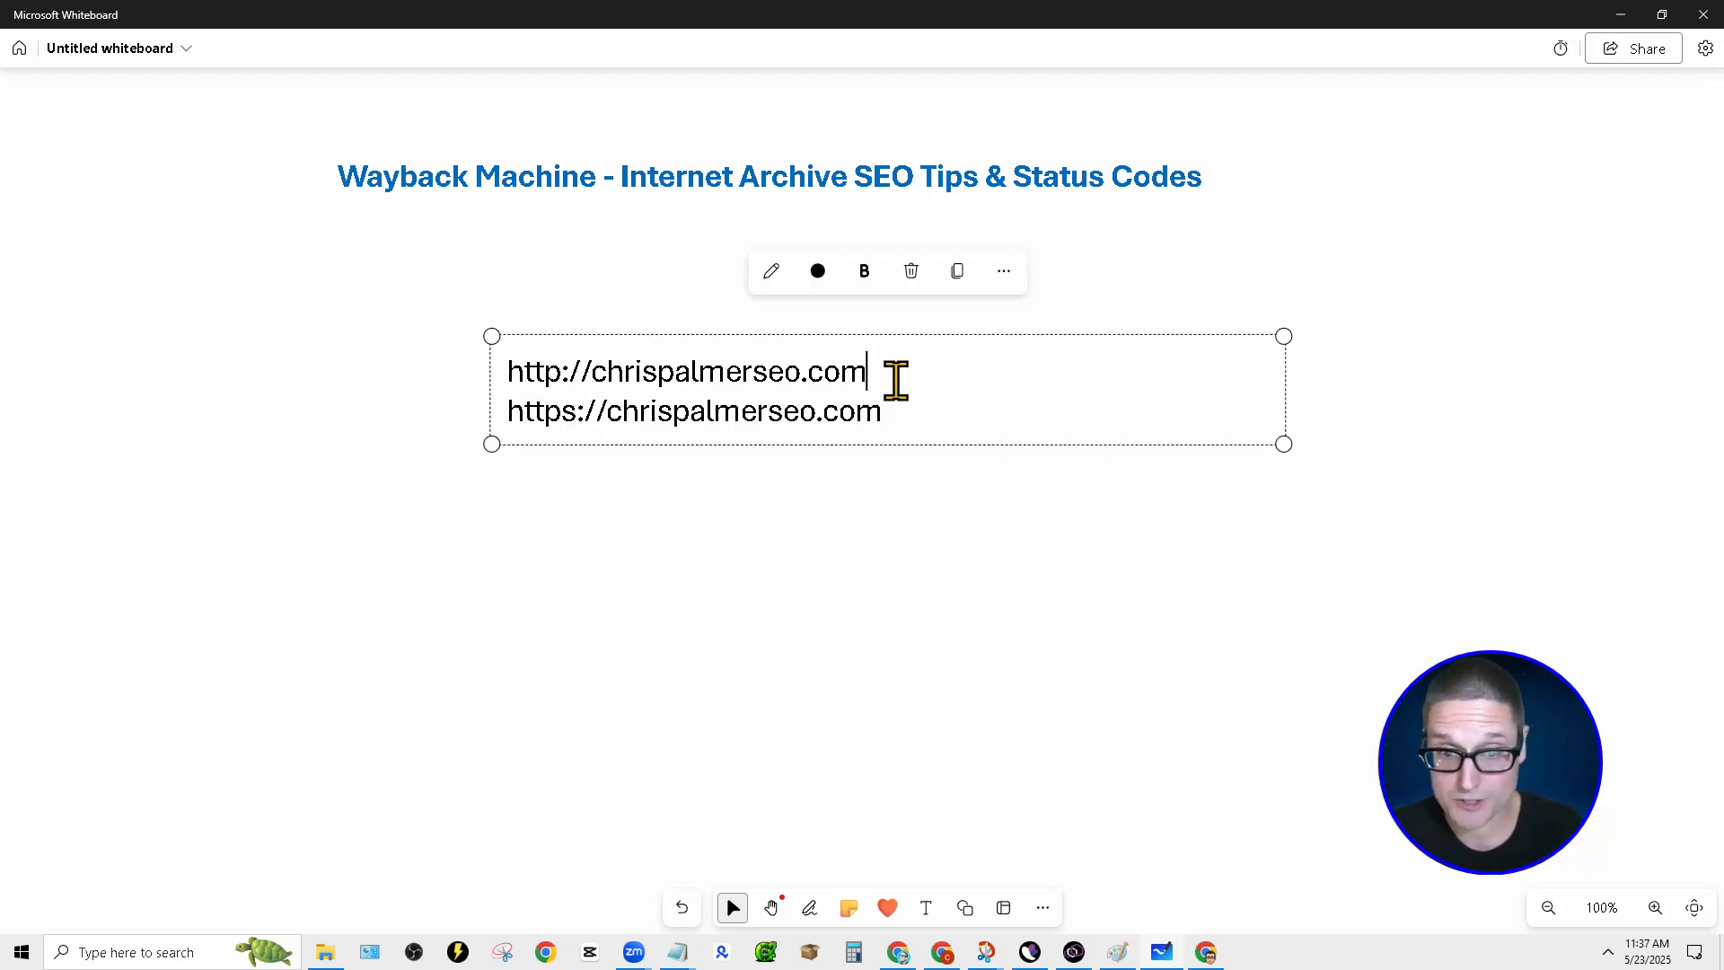
pyautogui.press('Return')
pyautogui.write('http://www.chrispalmerseo')
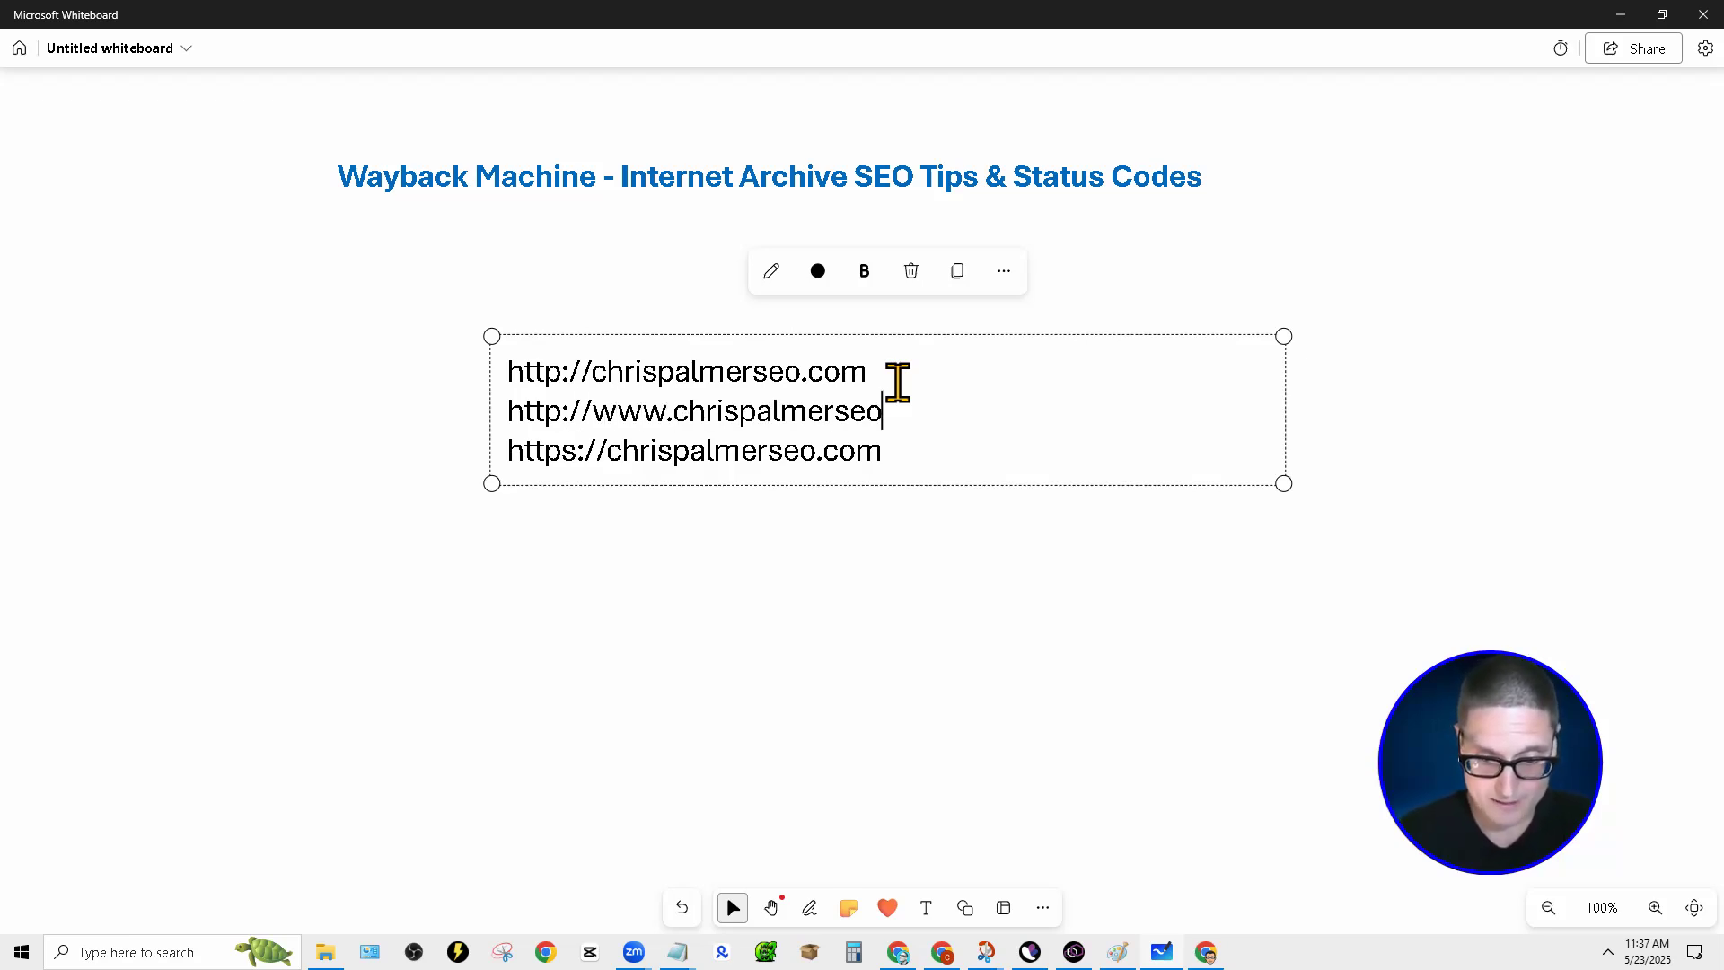
pyautogui.write('.com')
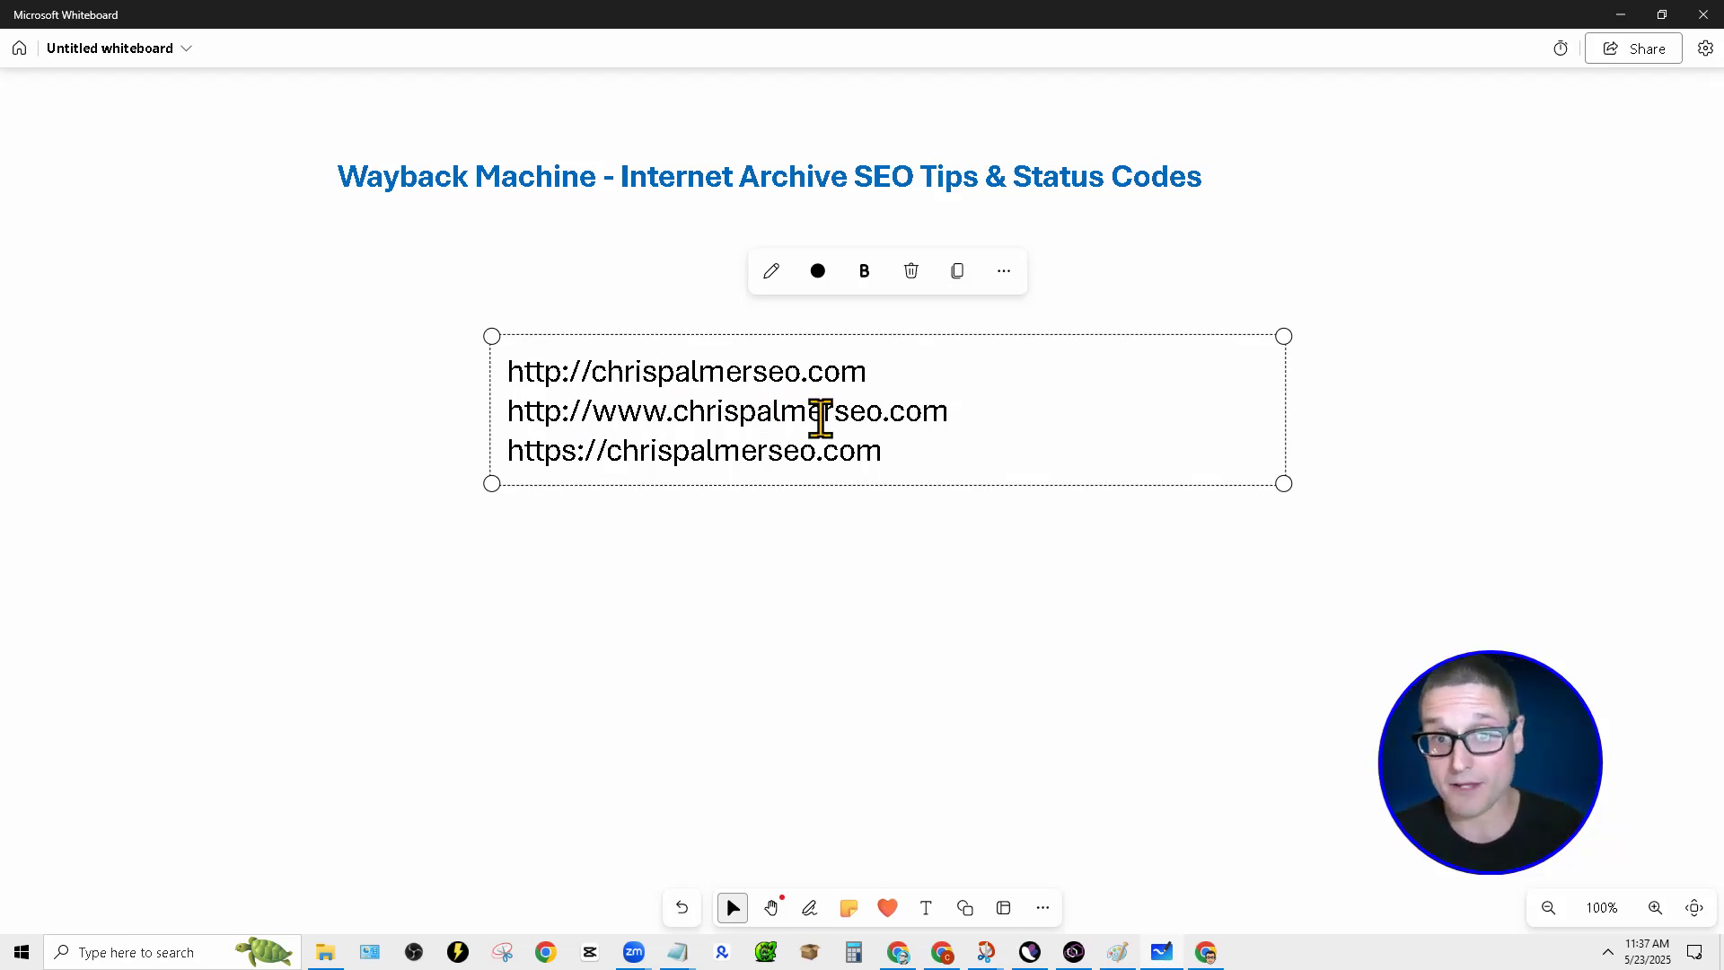
# Highlight the http, www and https URL lines in turn, then return to Semrush's Top Pages list.
pyautogui.click(887, 370)
pyautogui.moveTo(866, 371); pyautogui.dragTo(493, 377)
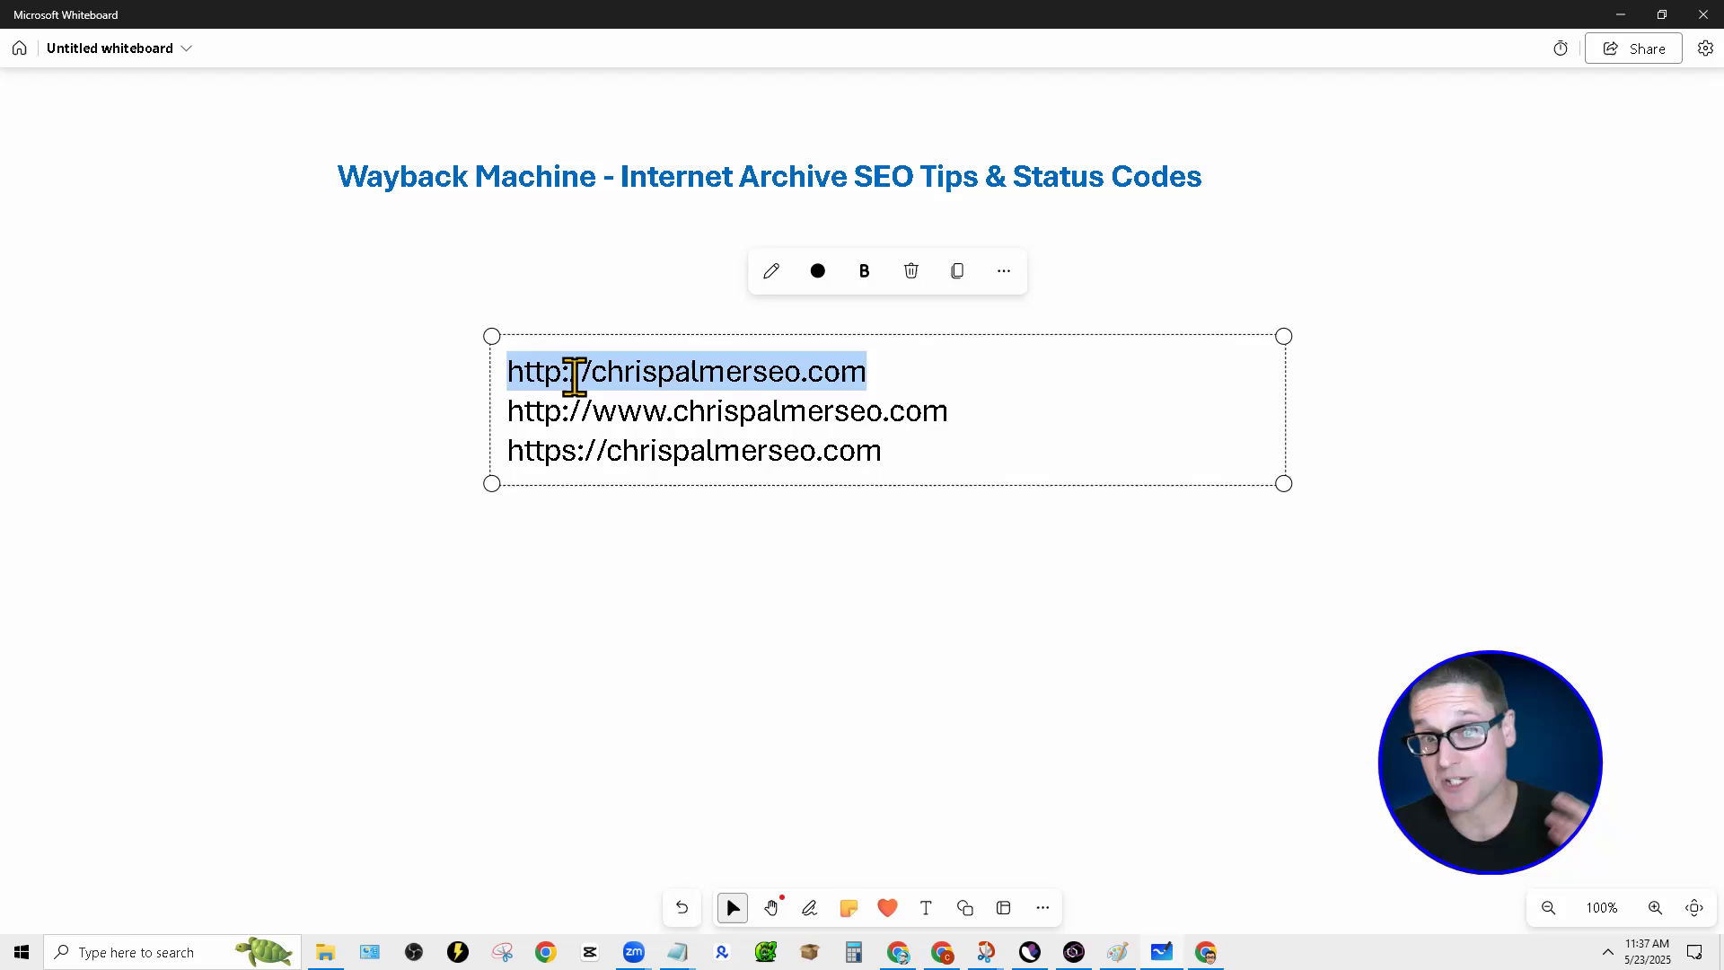
pyautogui.moveTo(582, 411); pyautogui.dragTo(704, 426)
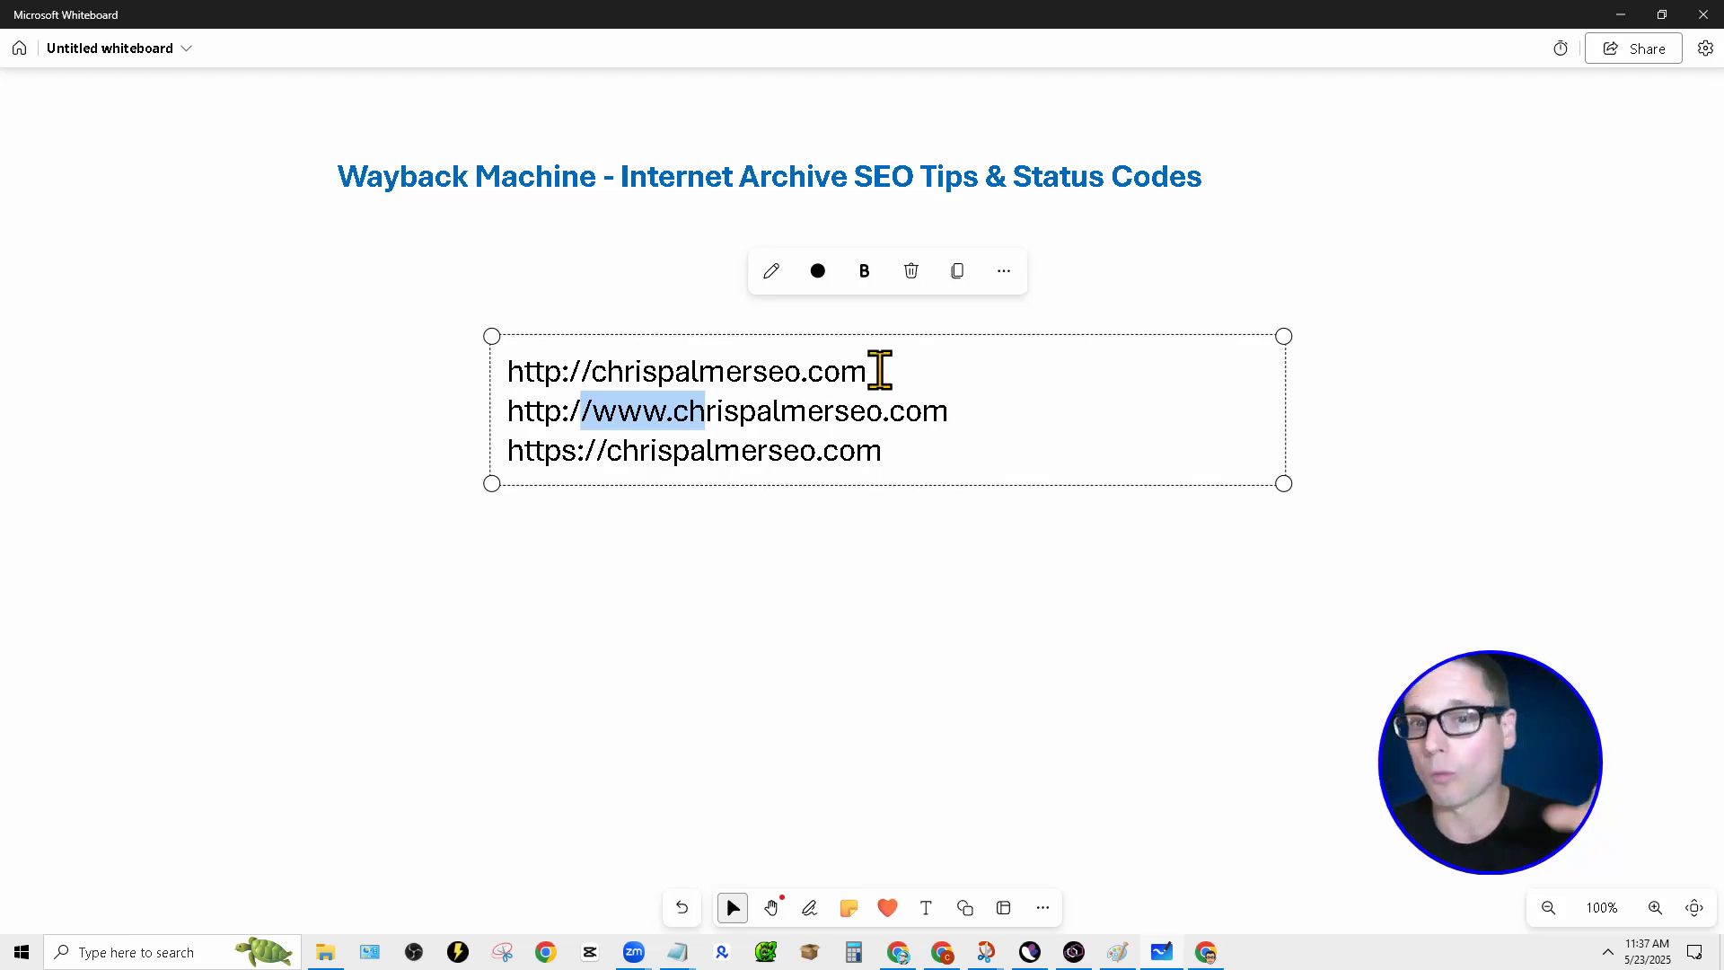
pyautogui.moveTo(893, 374); pyautogui.dragTo(562, 382)
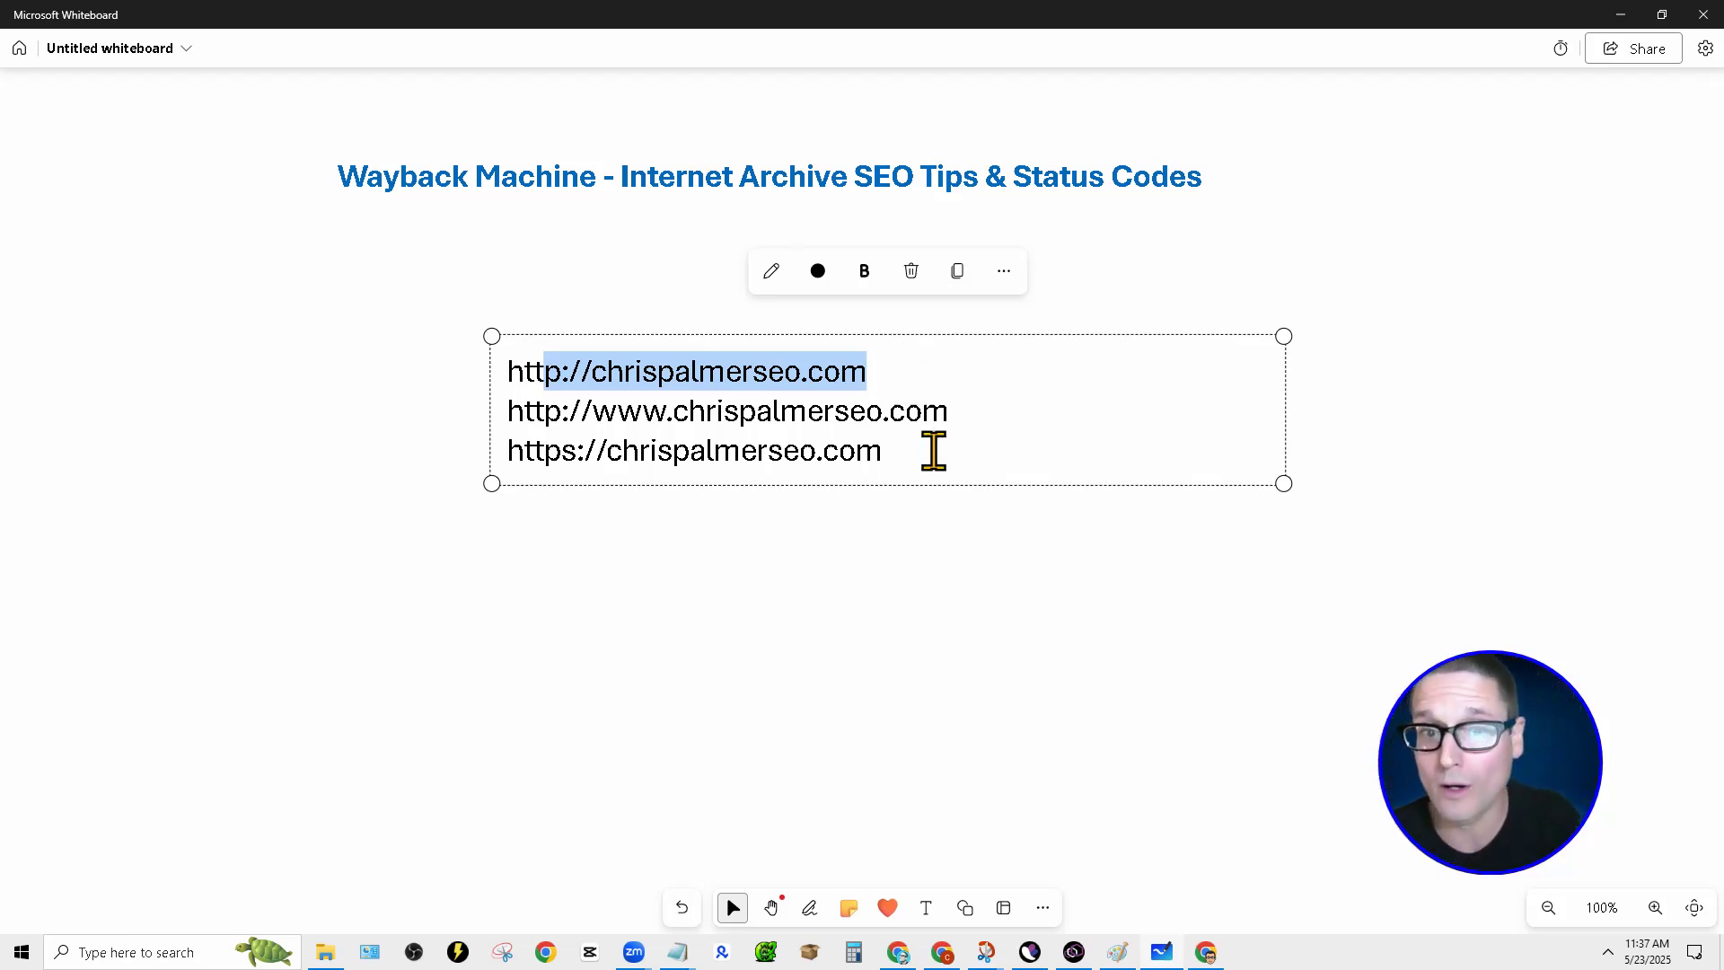
pyautogui.moveTo(934, 449); pyautogui.dragTo(485, 467)
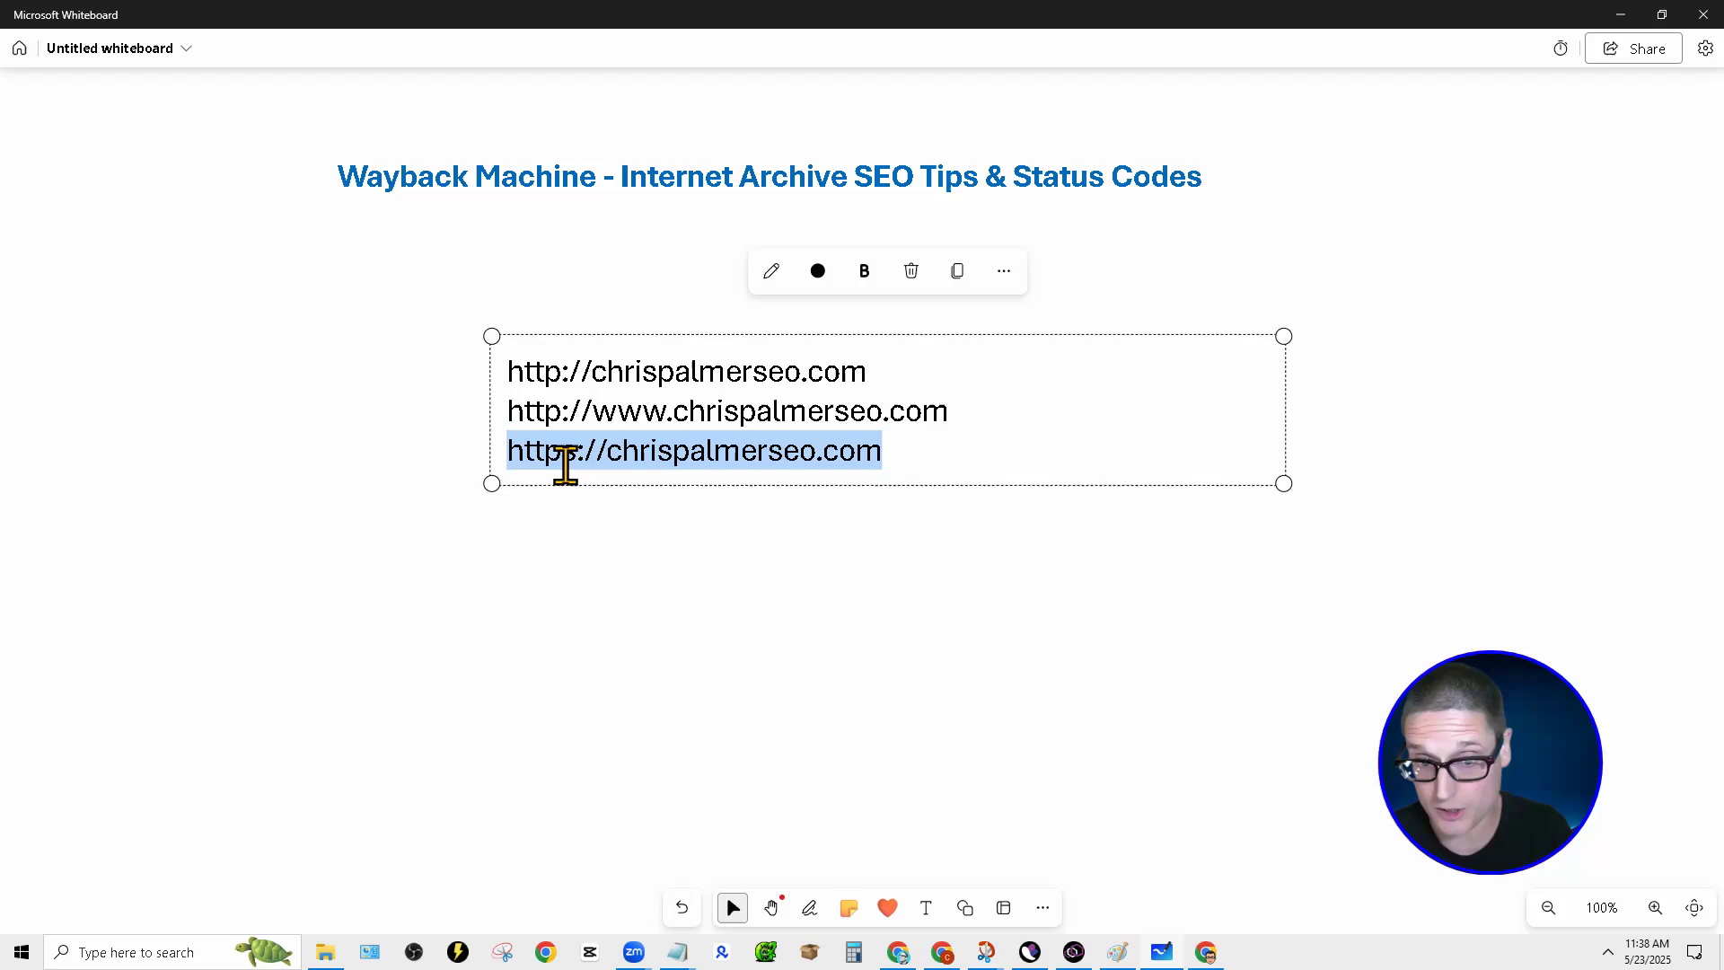
pyautogui.click(606, 458)
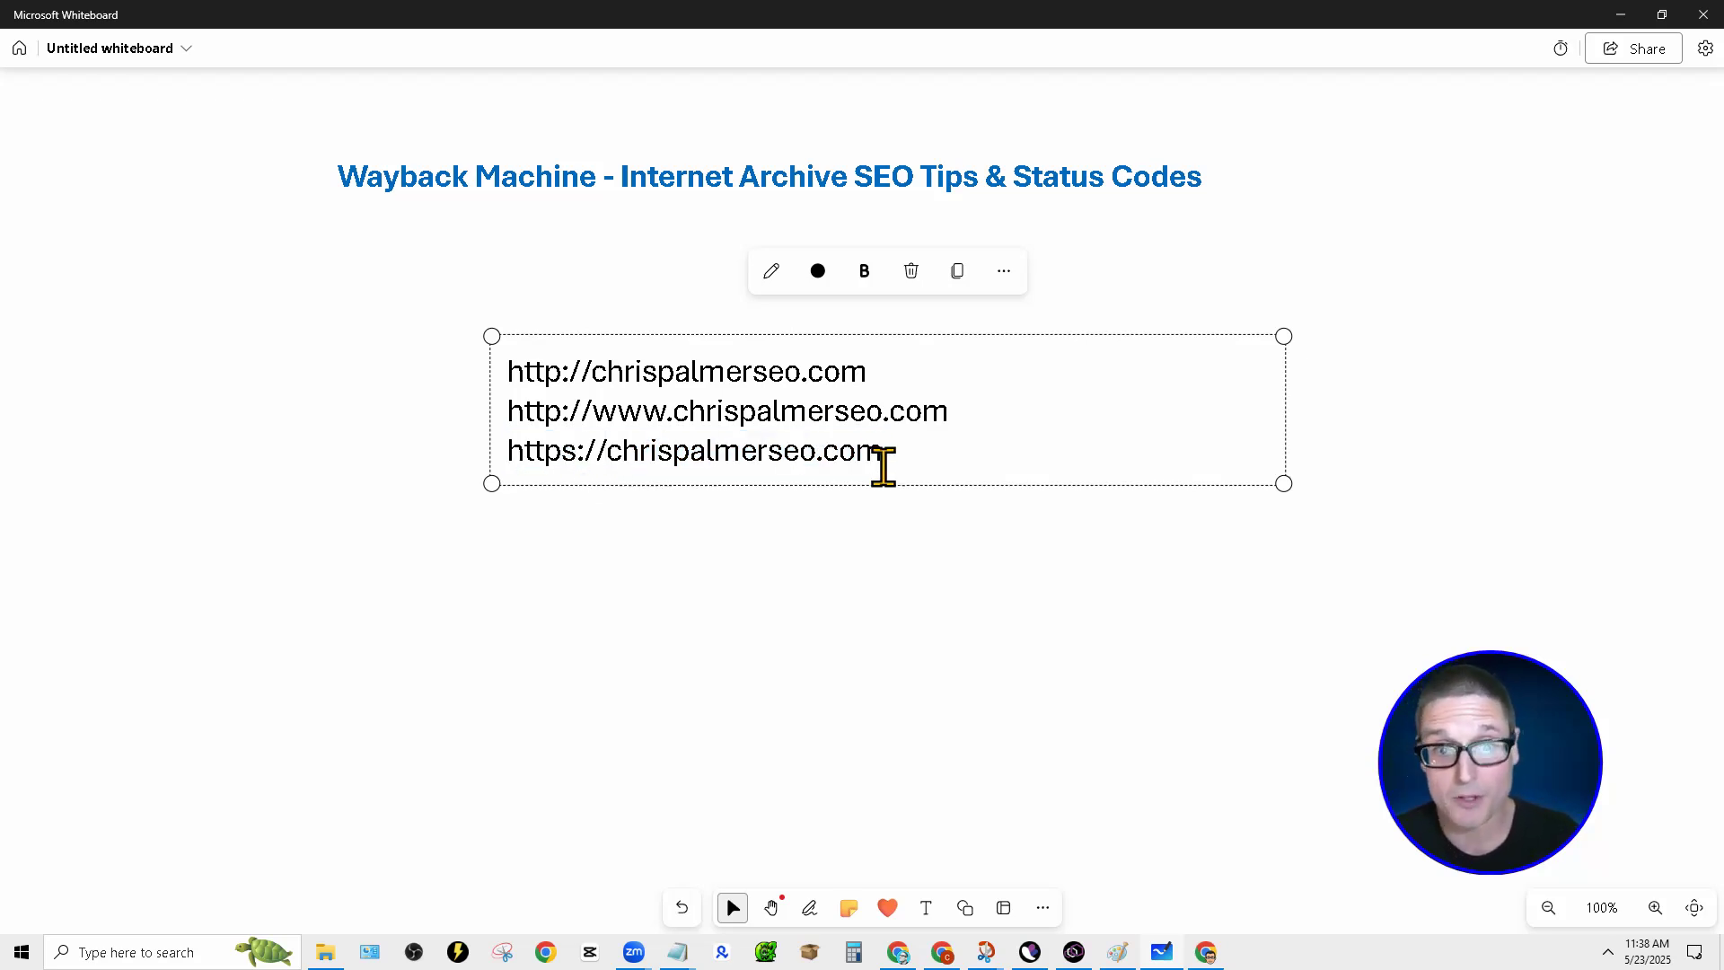
pyautogui.moveTo(950, 411); pyautogui.dragTo(493, 381)
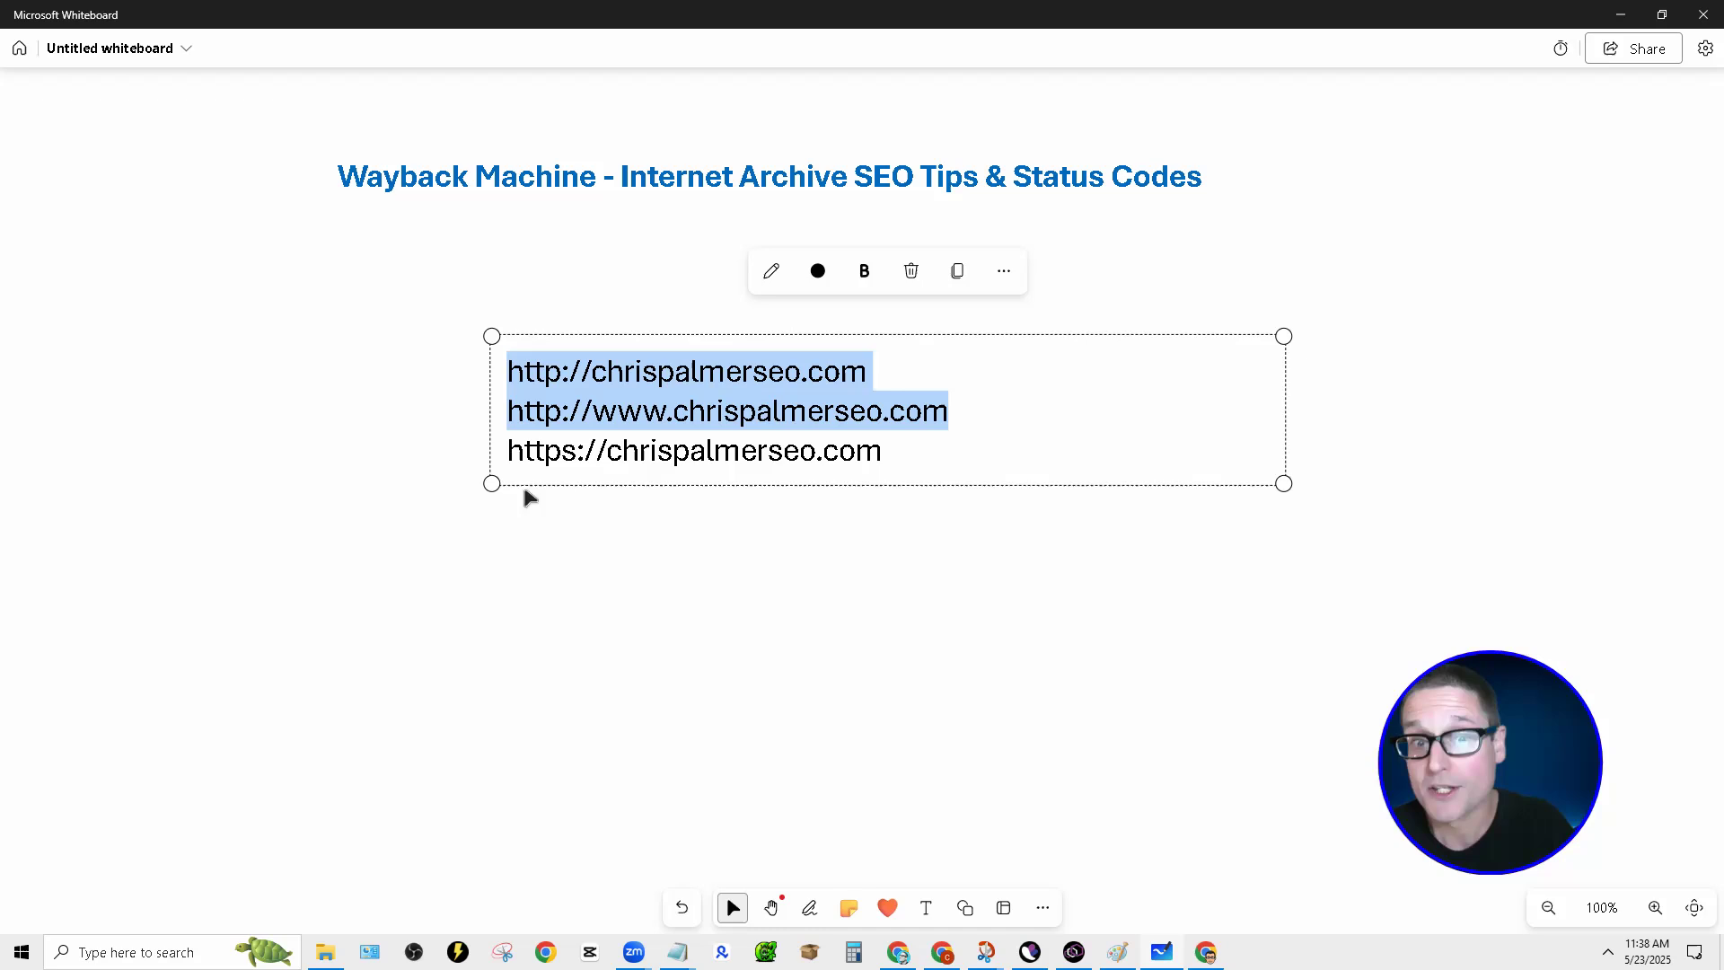
pyautogui.click(770, 462)
pyautogui.moveTo(893, 453); pyautogui.dragTo(473, 484)
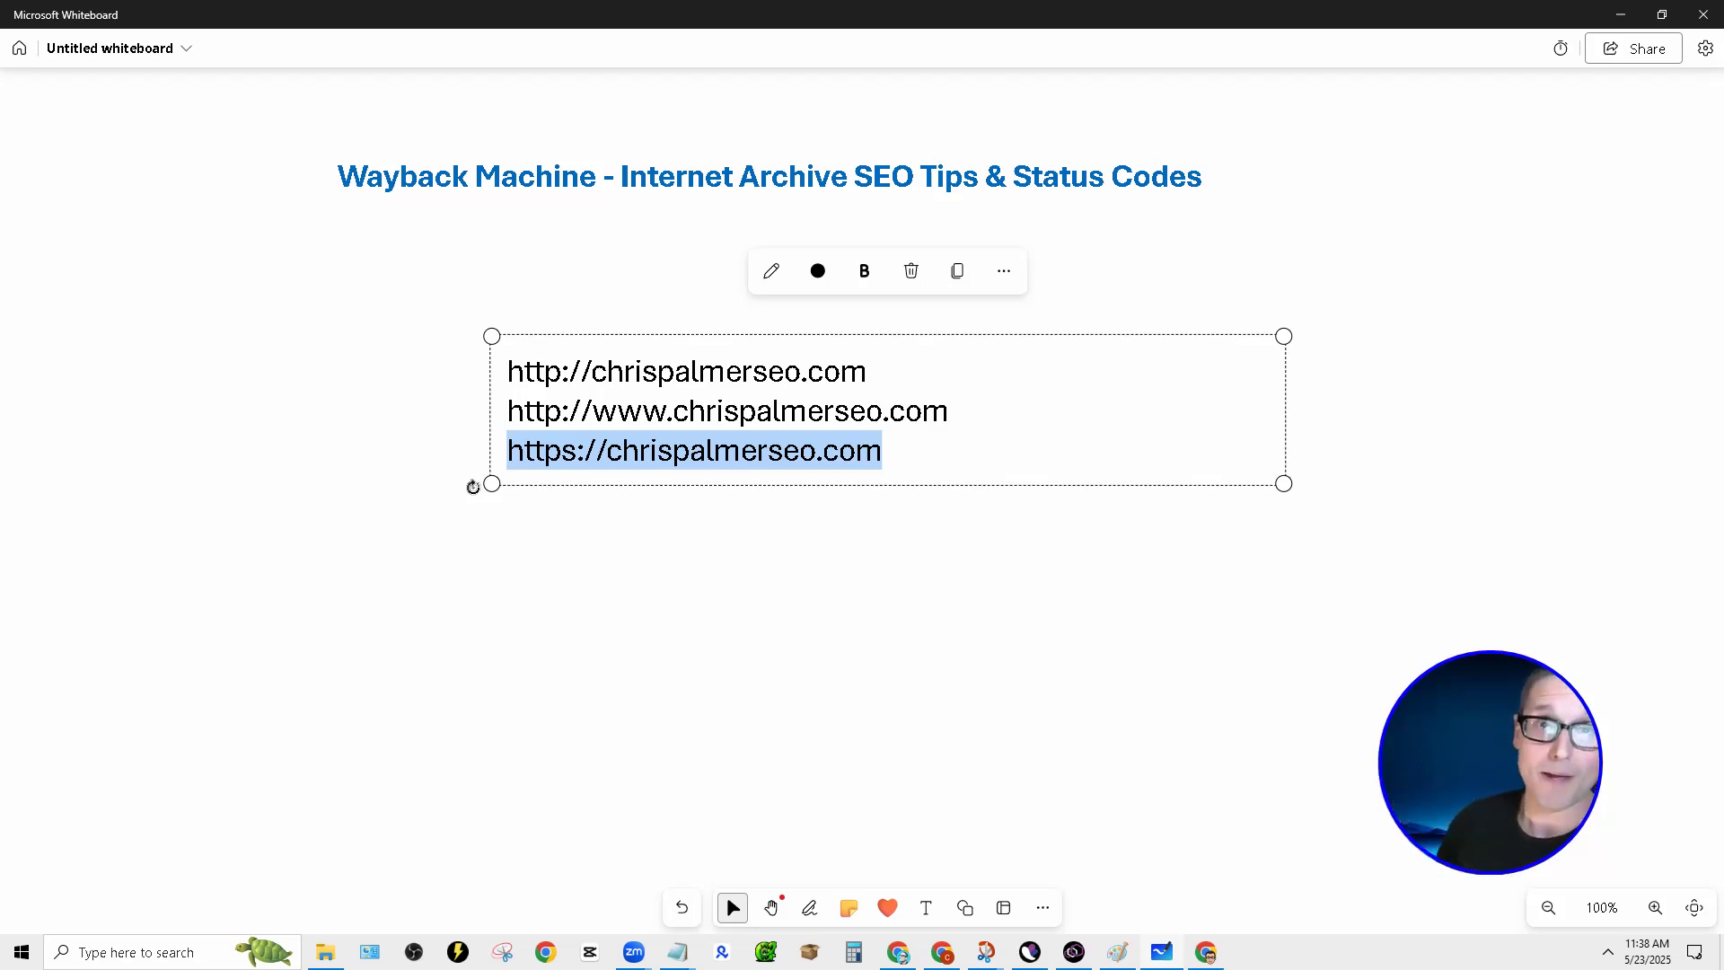
pyautogui.click(961, 453)
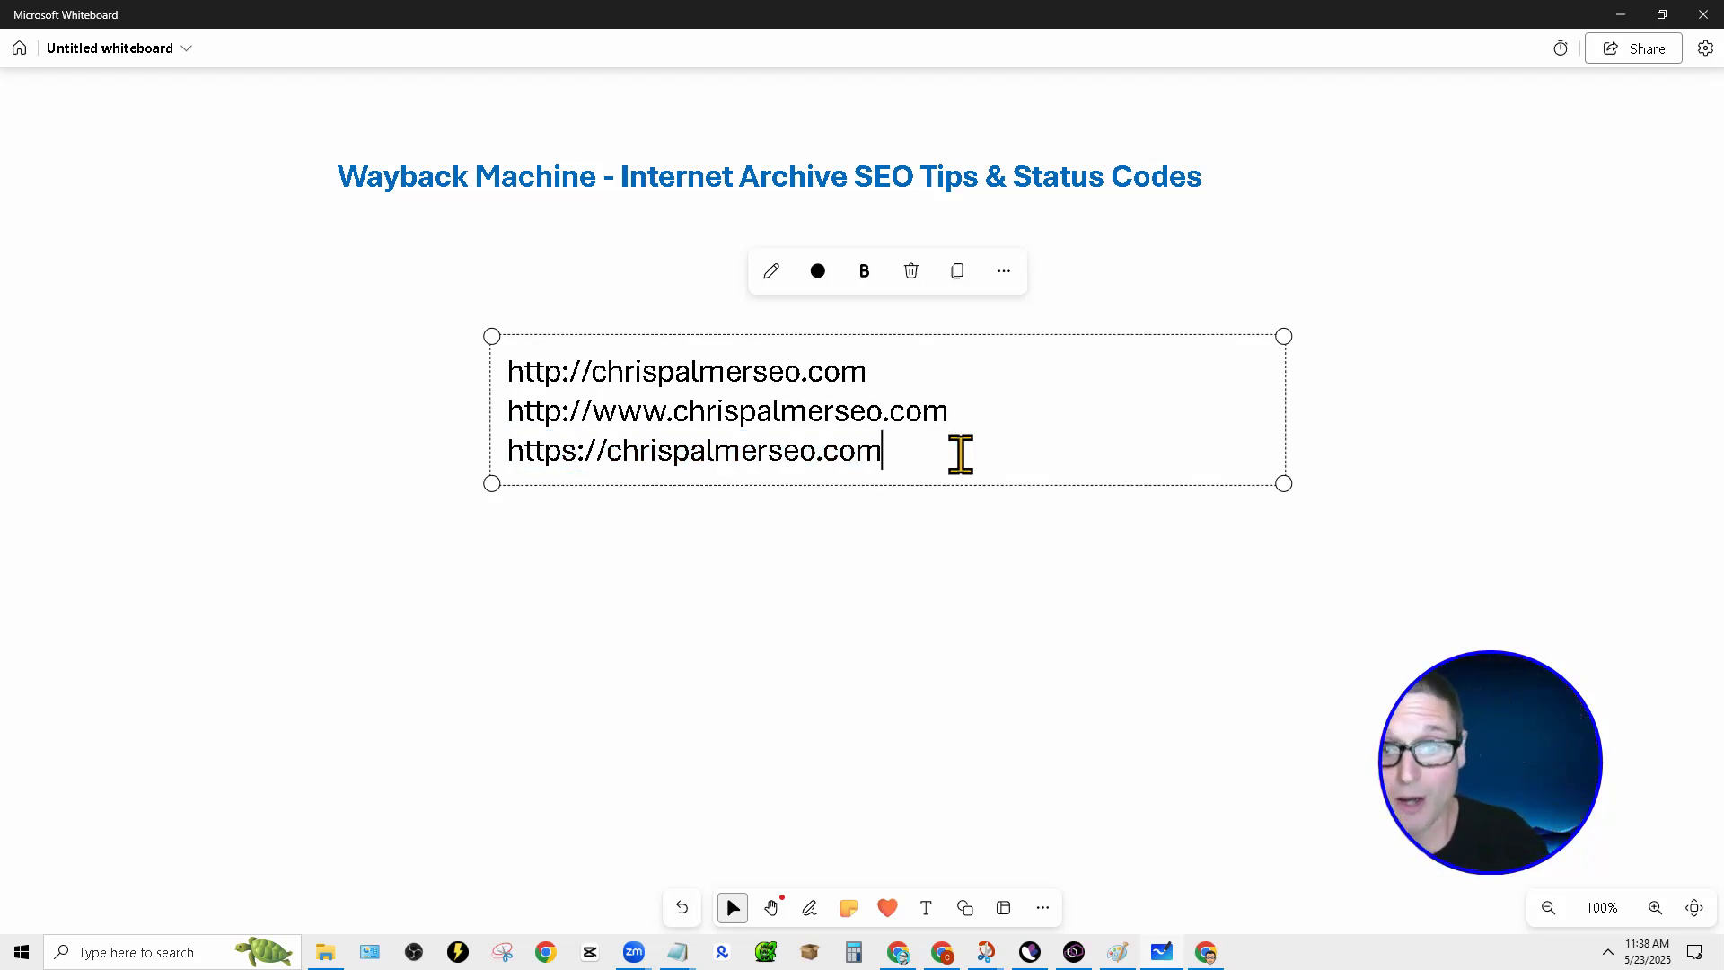
pyautogui.click(1078, 956)
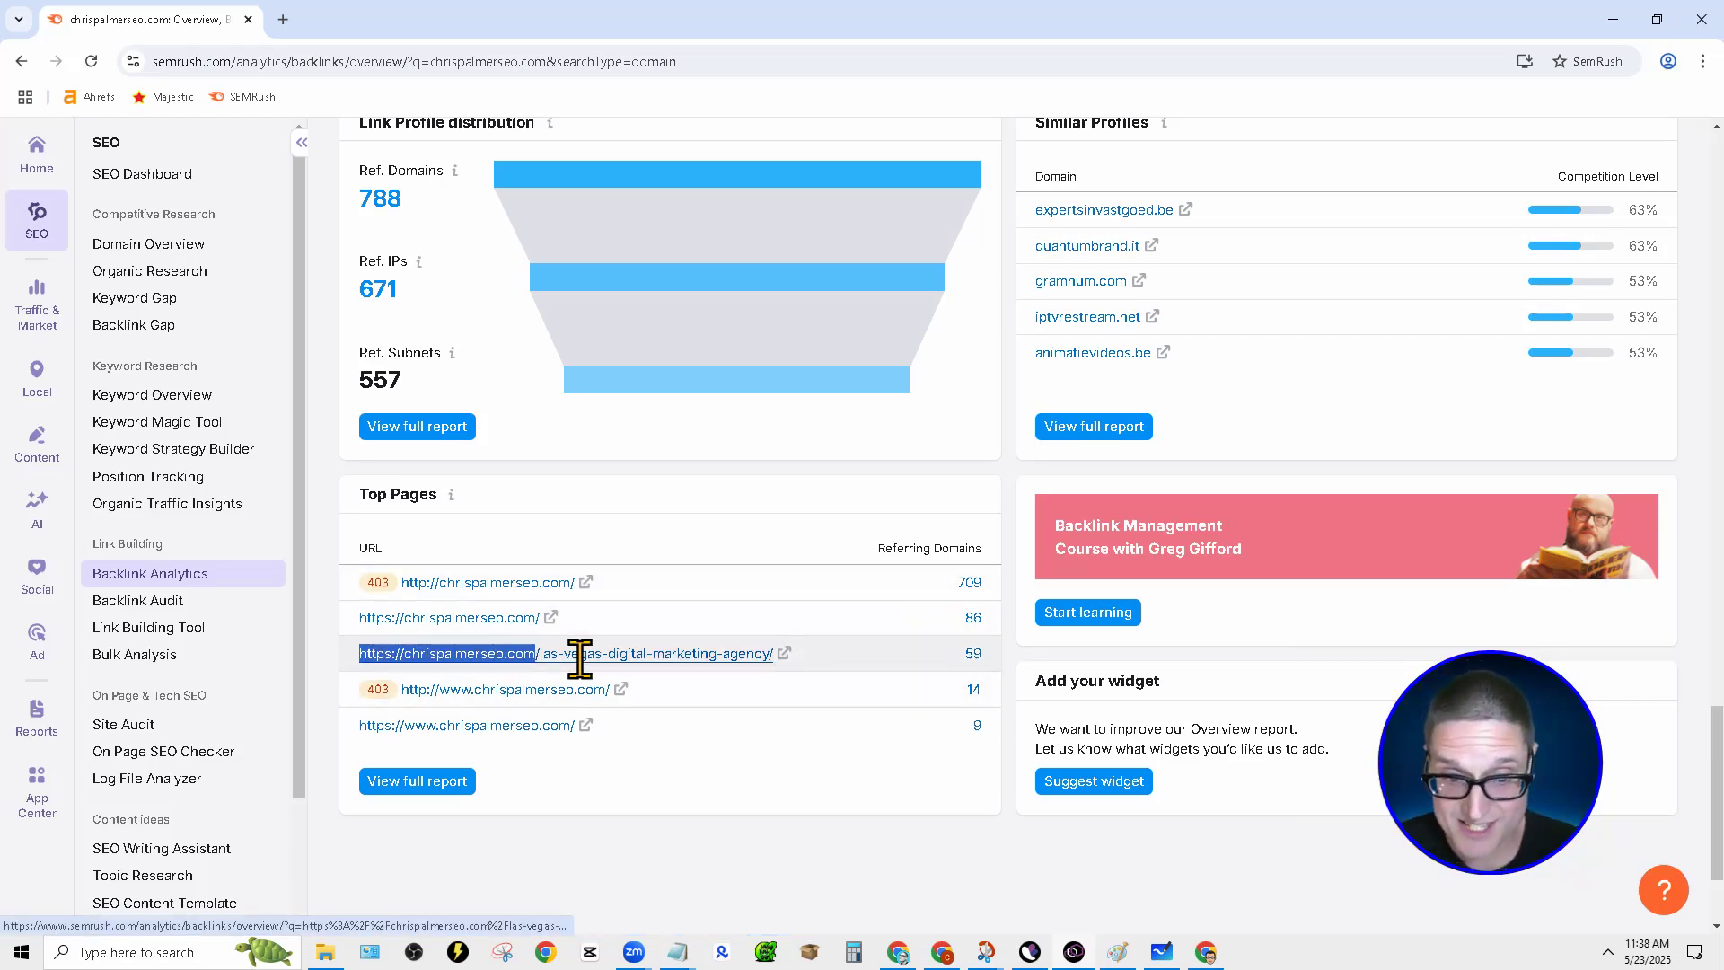
# Copy the las-vegas-digital-marketing-agency Top Pages URL onto the whiteboard, on one line below the domains.
pyautogui.moveTo(352, 654); pyautogui.dragTo(778, 653)
pyautogui.hotkey('ctrl', 'c')
pyautogui.rightClick(759, 654)
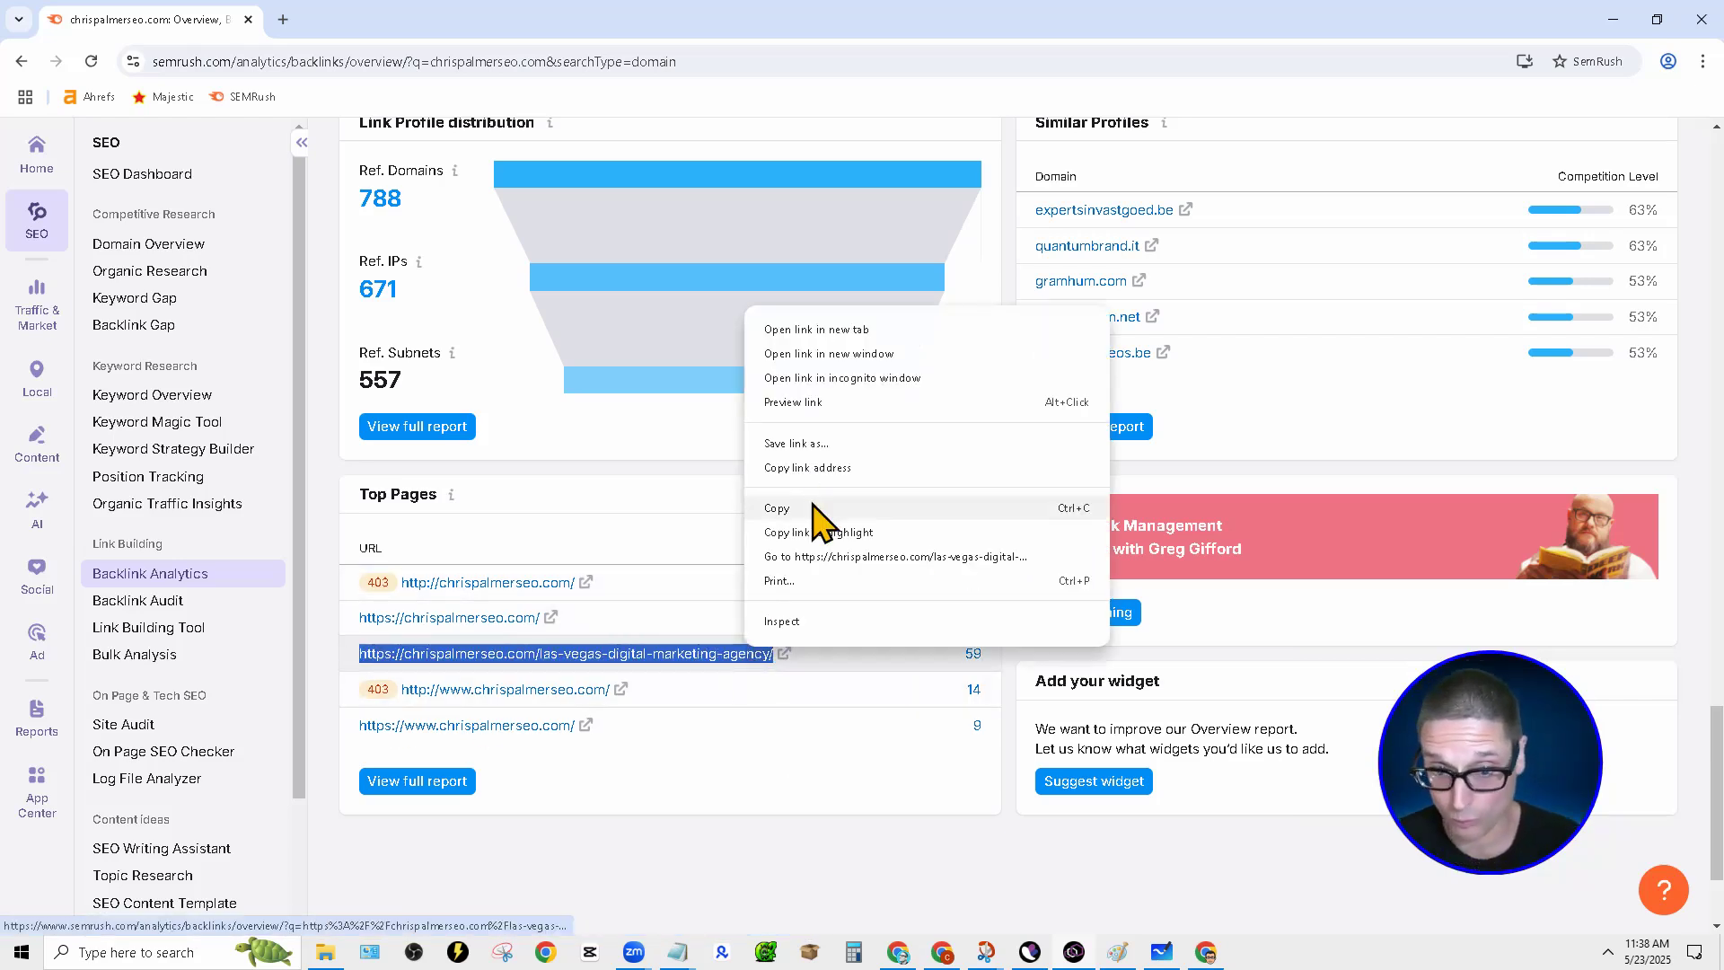
pyautogui.click(814, 509)
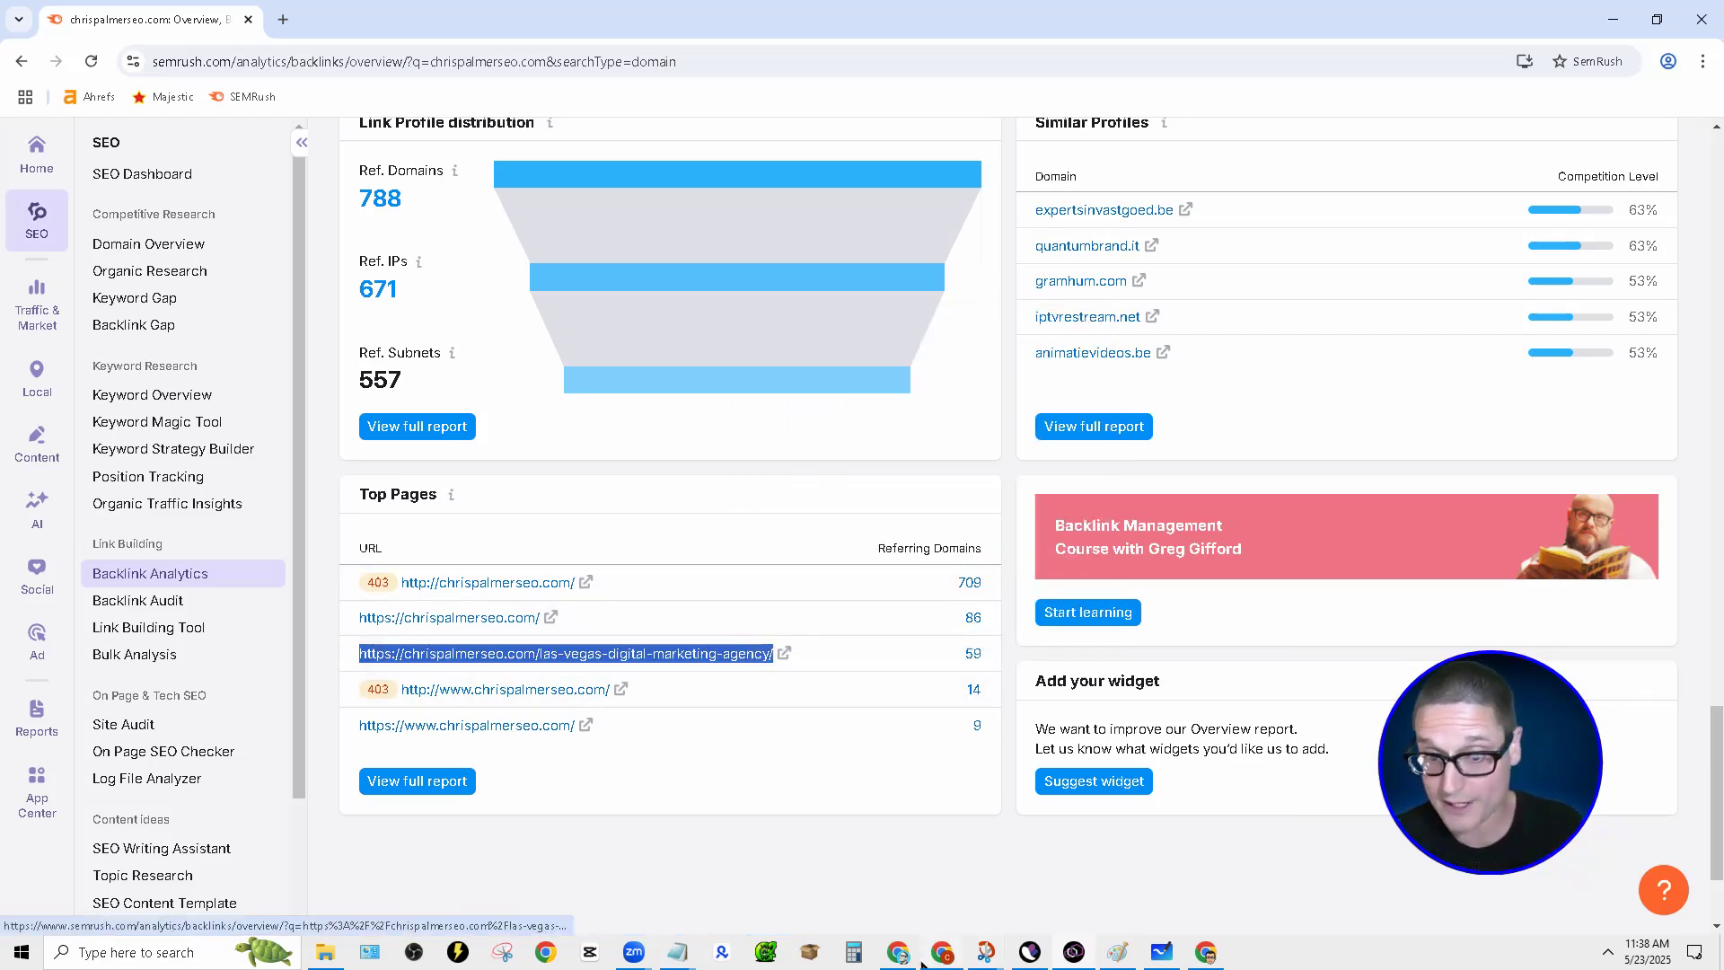
pyautogui.click(1164, 955)
pyautogui.press('Return')
pyautogui.press('Return')
pyautogui.hotkey('ctrl', 'v')
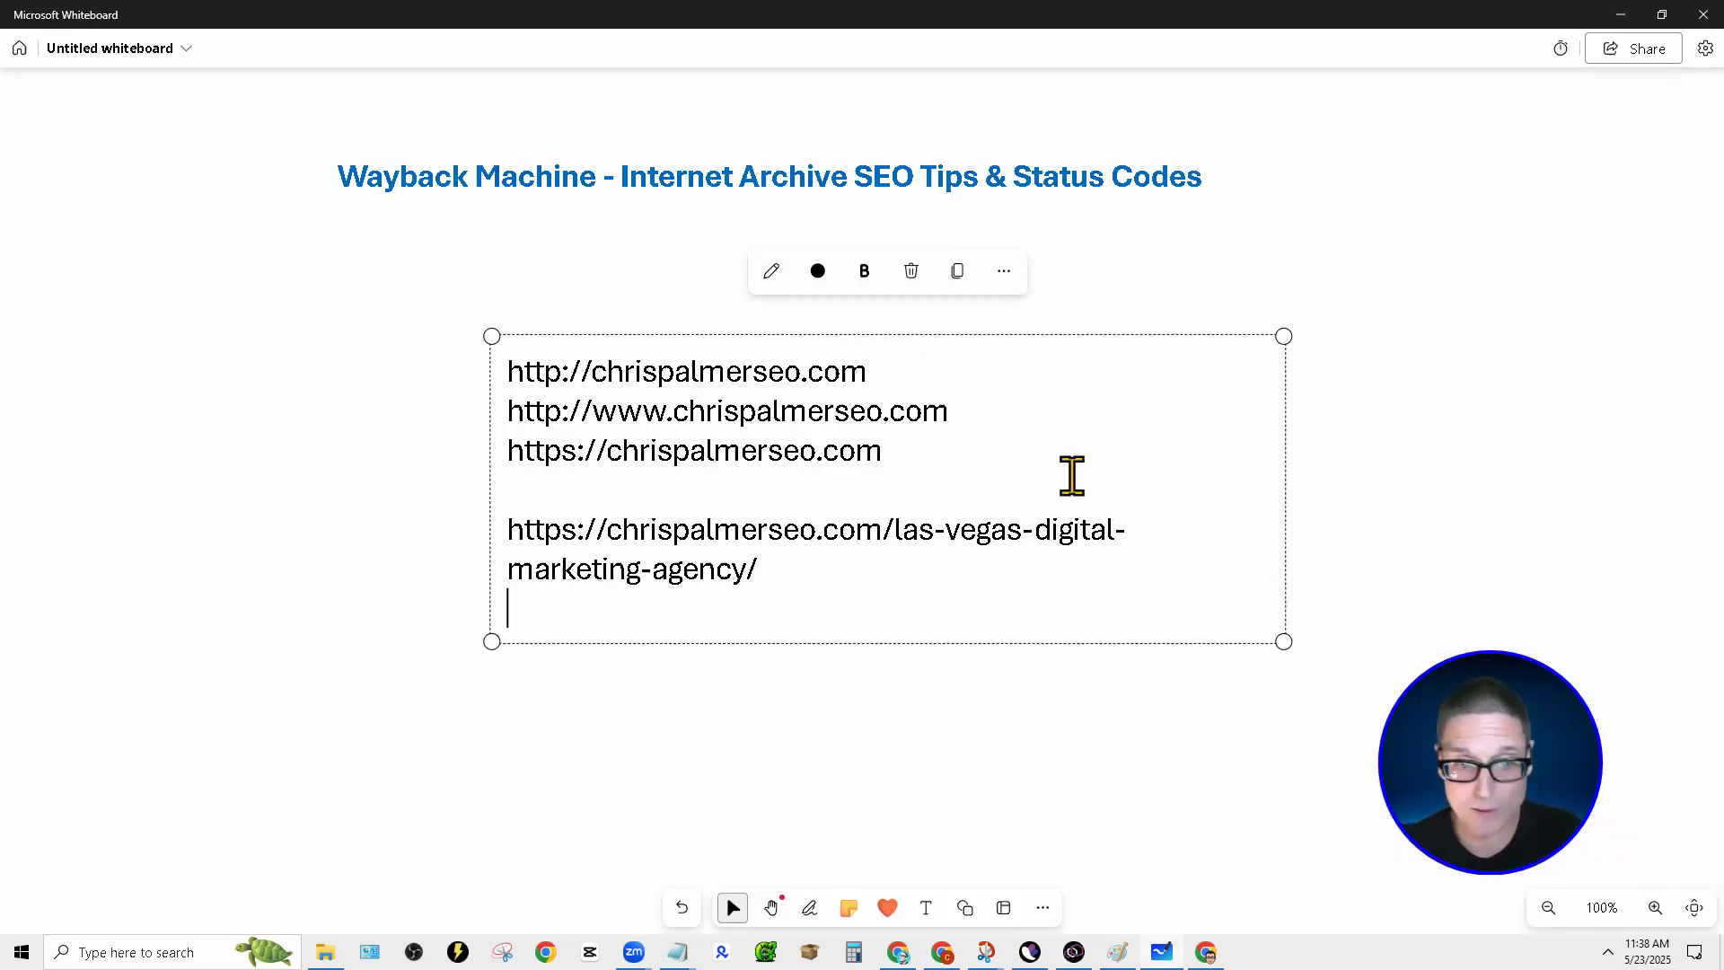
pyautogui.moveTo(1286, 570); pyautogui.dragTo(1719, 570)
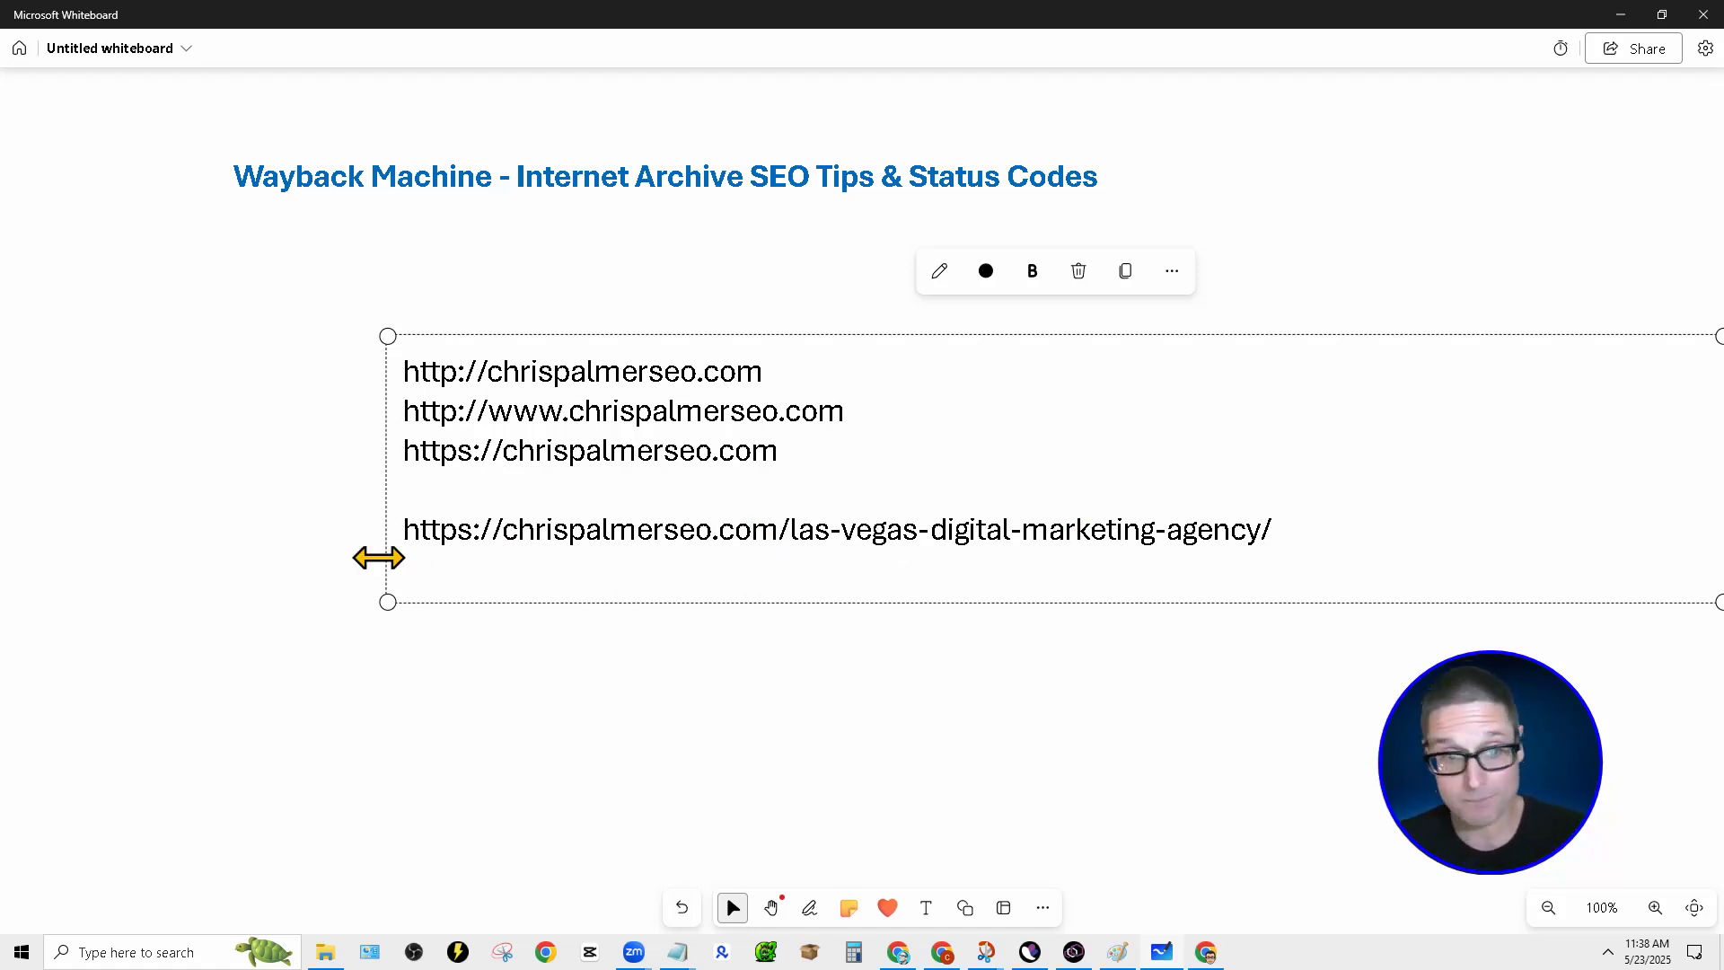
pyautogui.moveTo(401, 530); pyautogui.dragTo(422, 524)
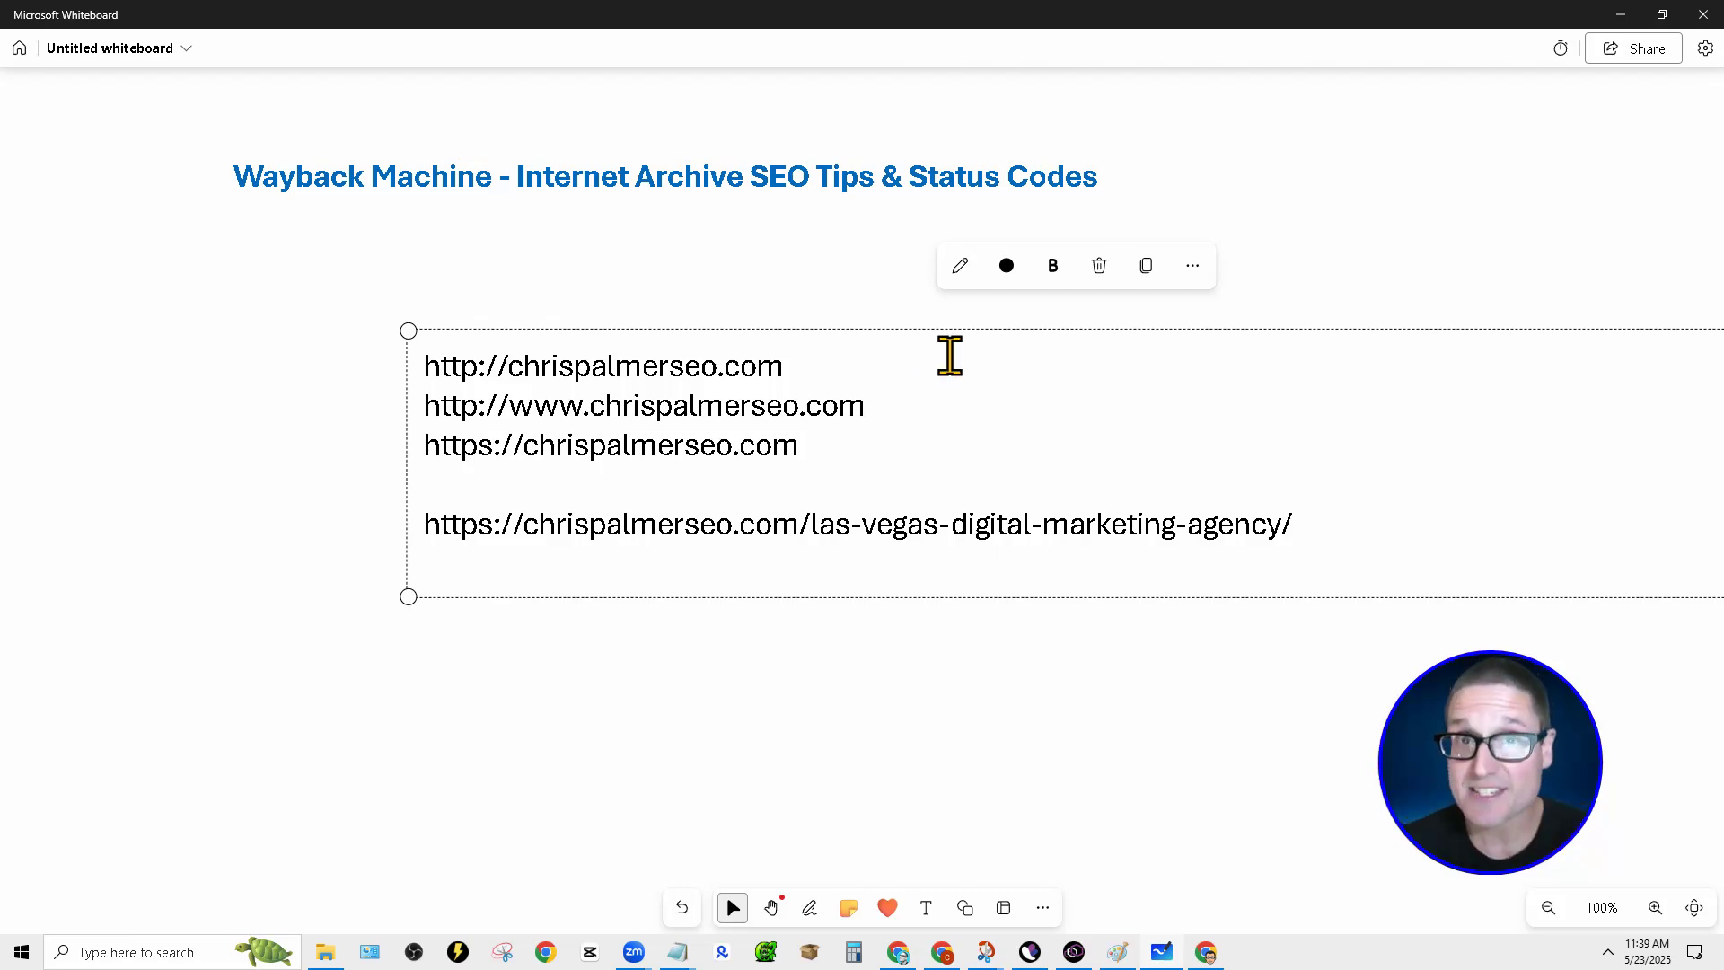
pyautogui.click(1621, 15)
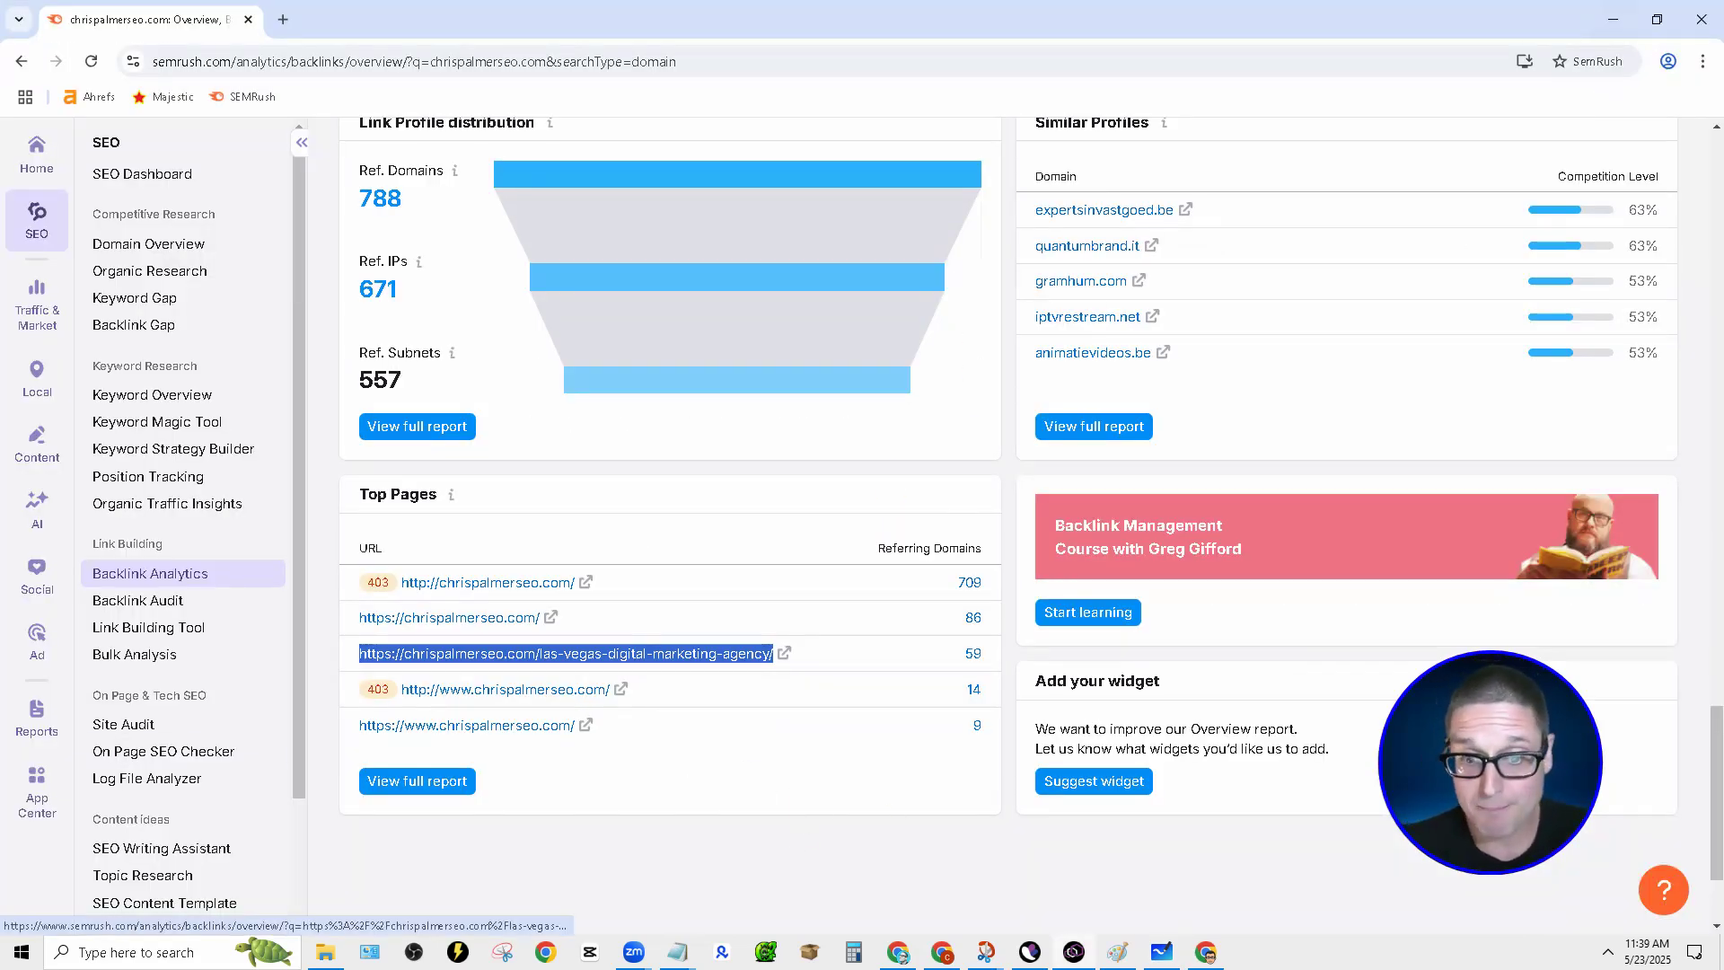
pyautogui.moveTo(1205, 952)
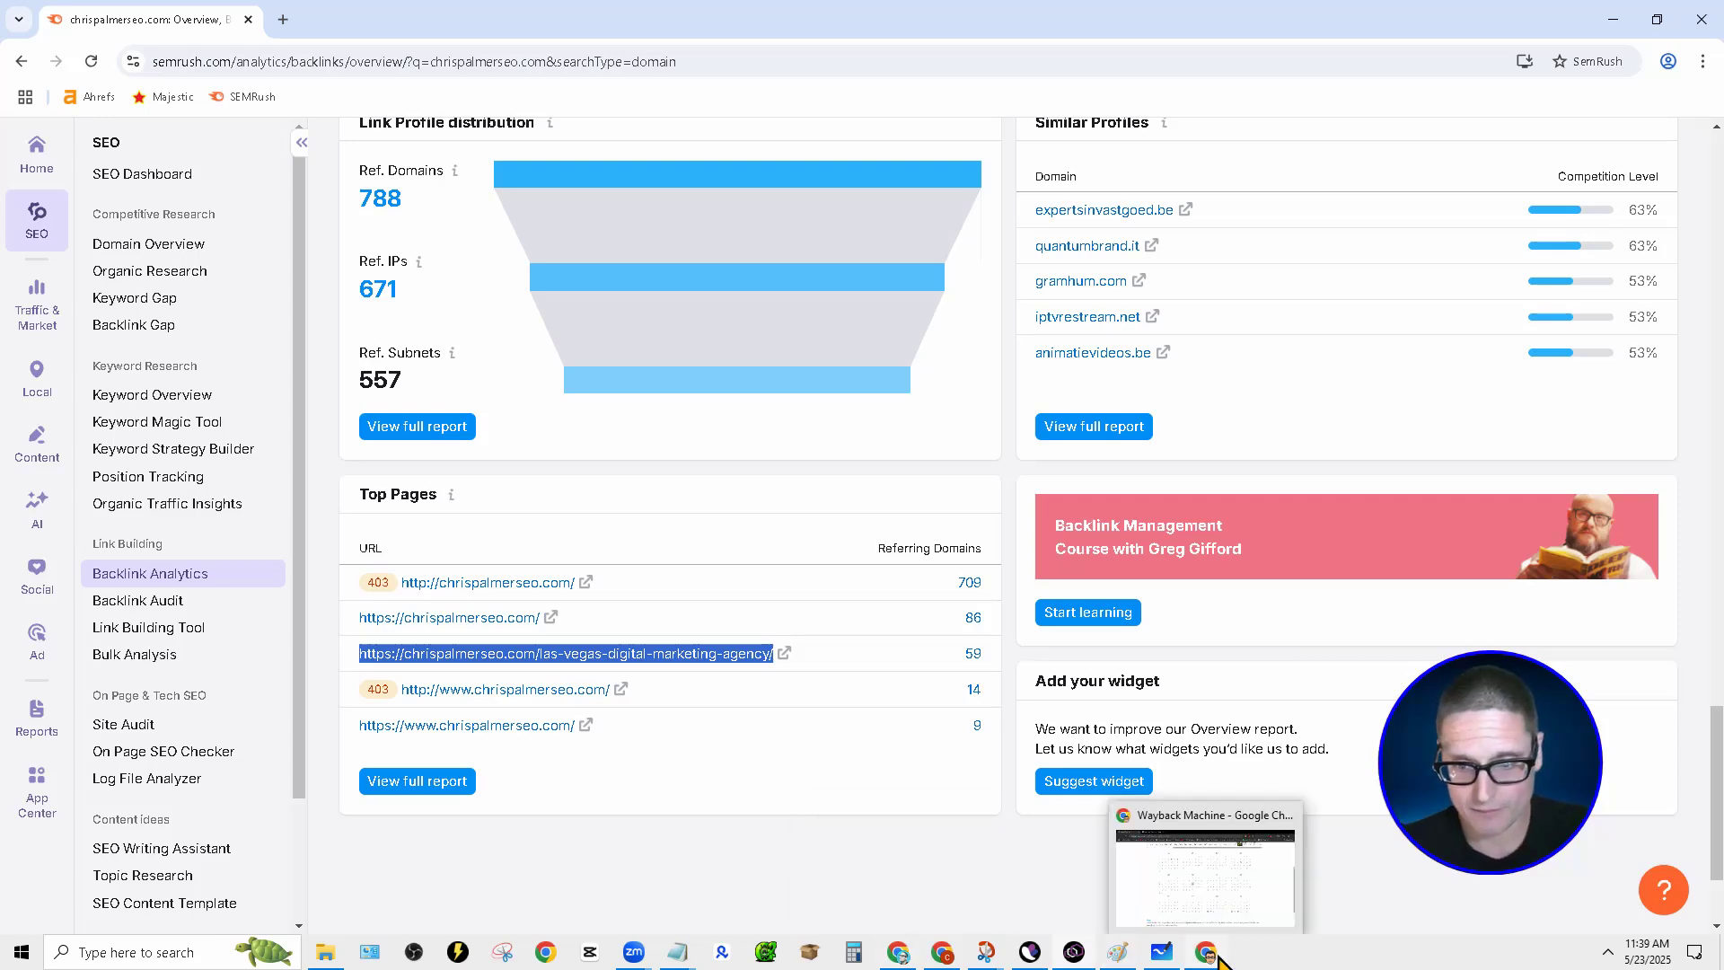
# Try loading the las-vegas page through the June 16, 2021 snapshot's address, then go back.
pyautogui.click(1184, 827)
pyautogui.moveTo(738, 519)
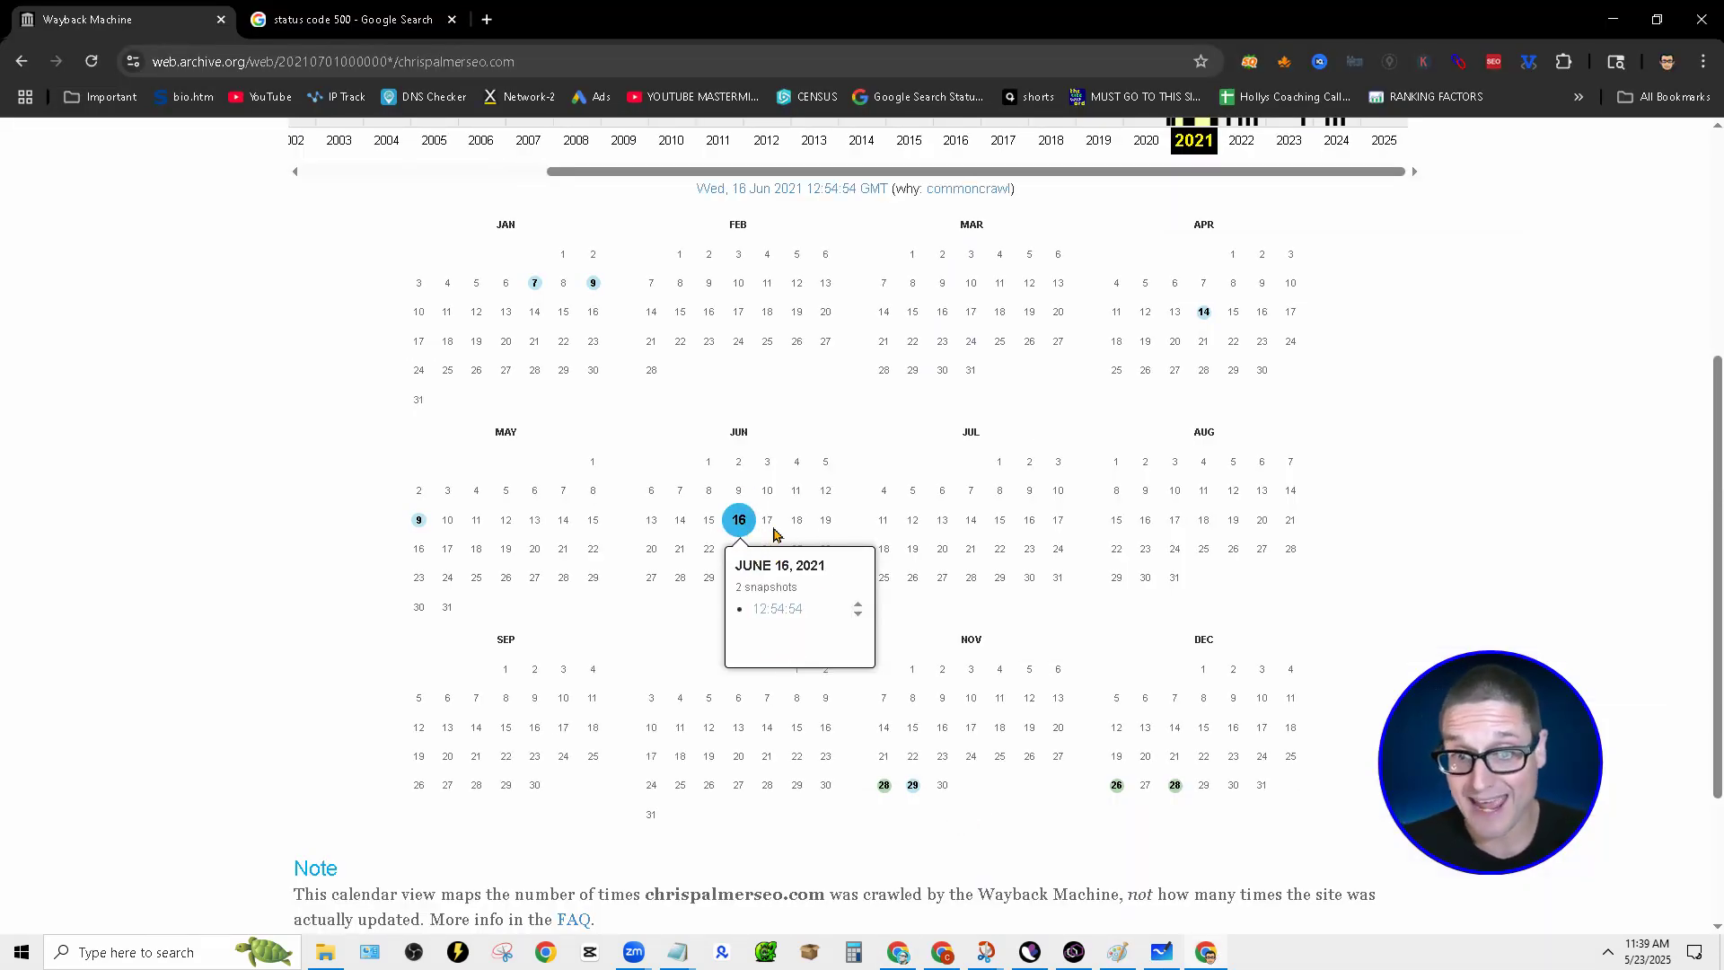
pyautogui.click(774, 610)
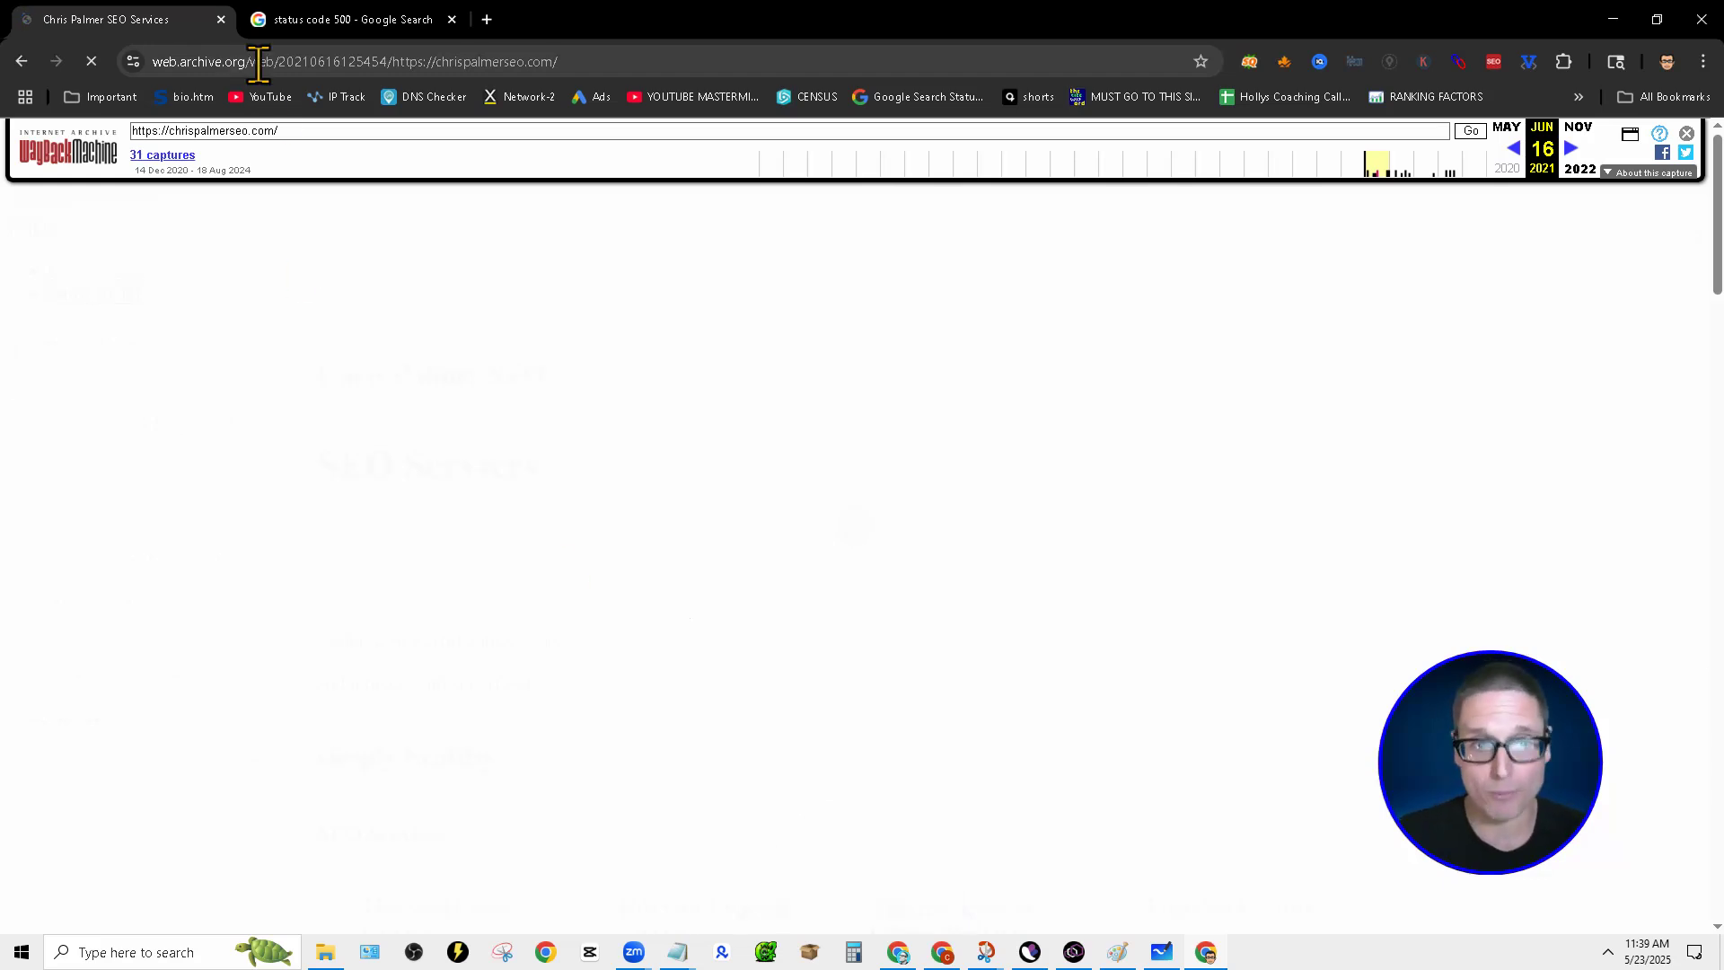
pyautogui.tripleClick(299, 133)
pyautogui.write('https://chrispalmerseo.com/las-vegas-digital-marketing-agency/')
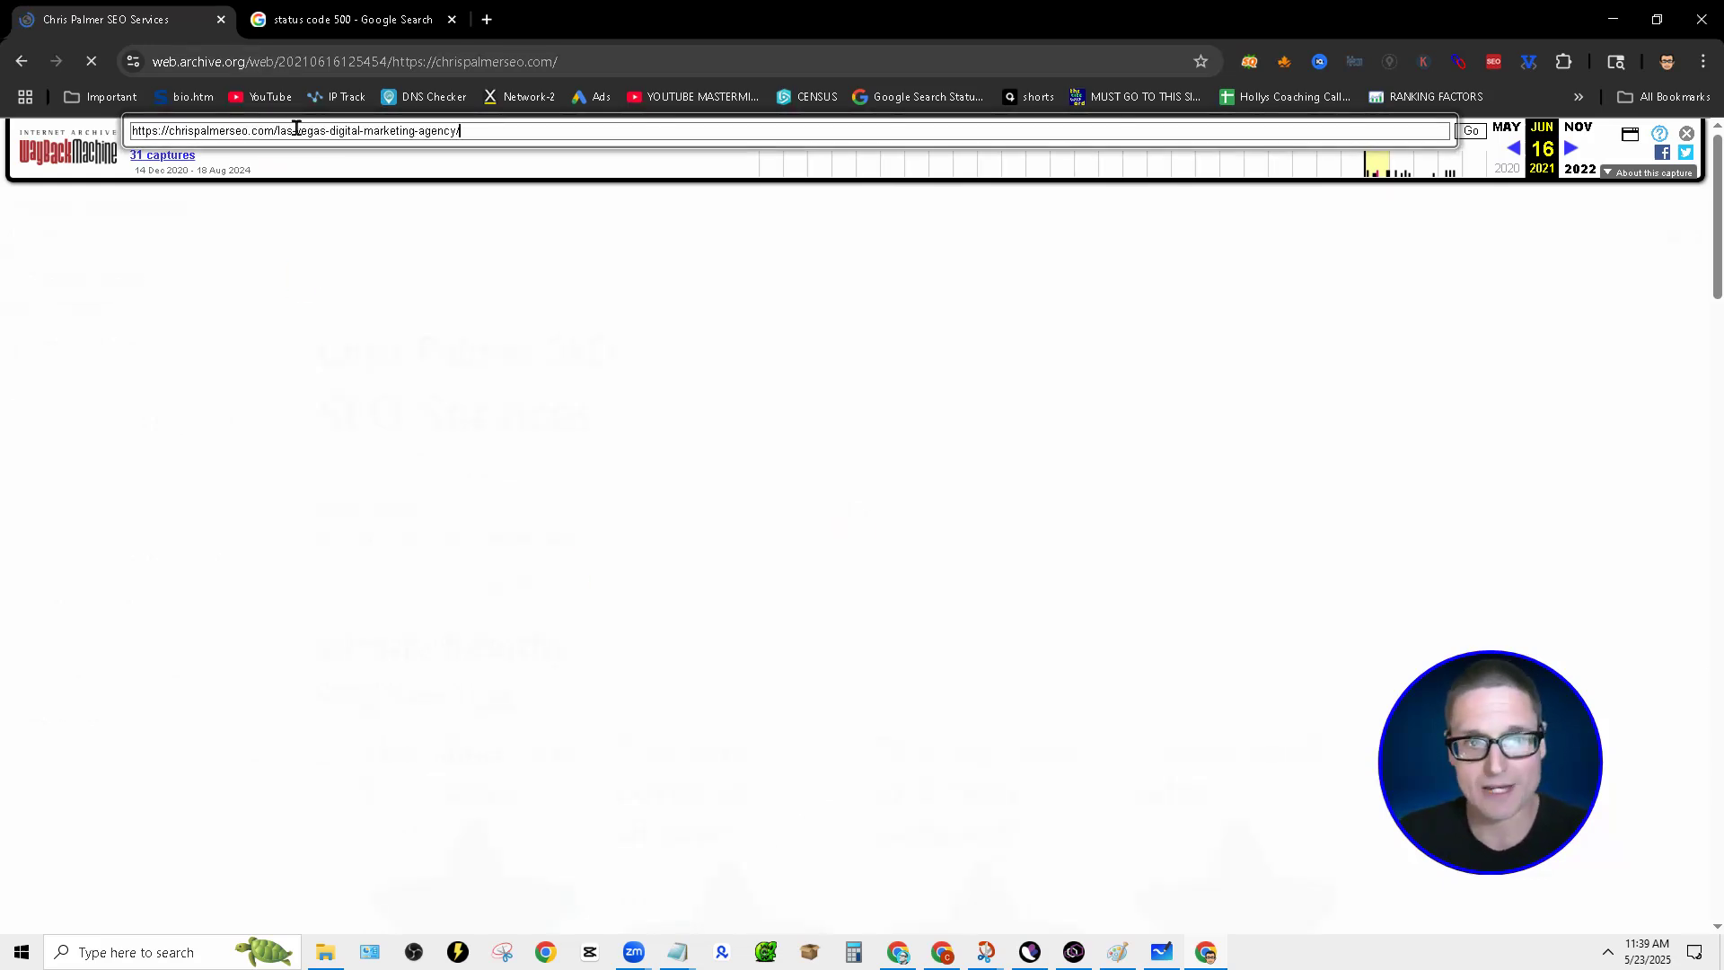
pyautogui.click(480, 153)
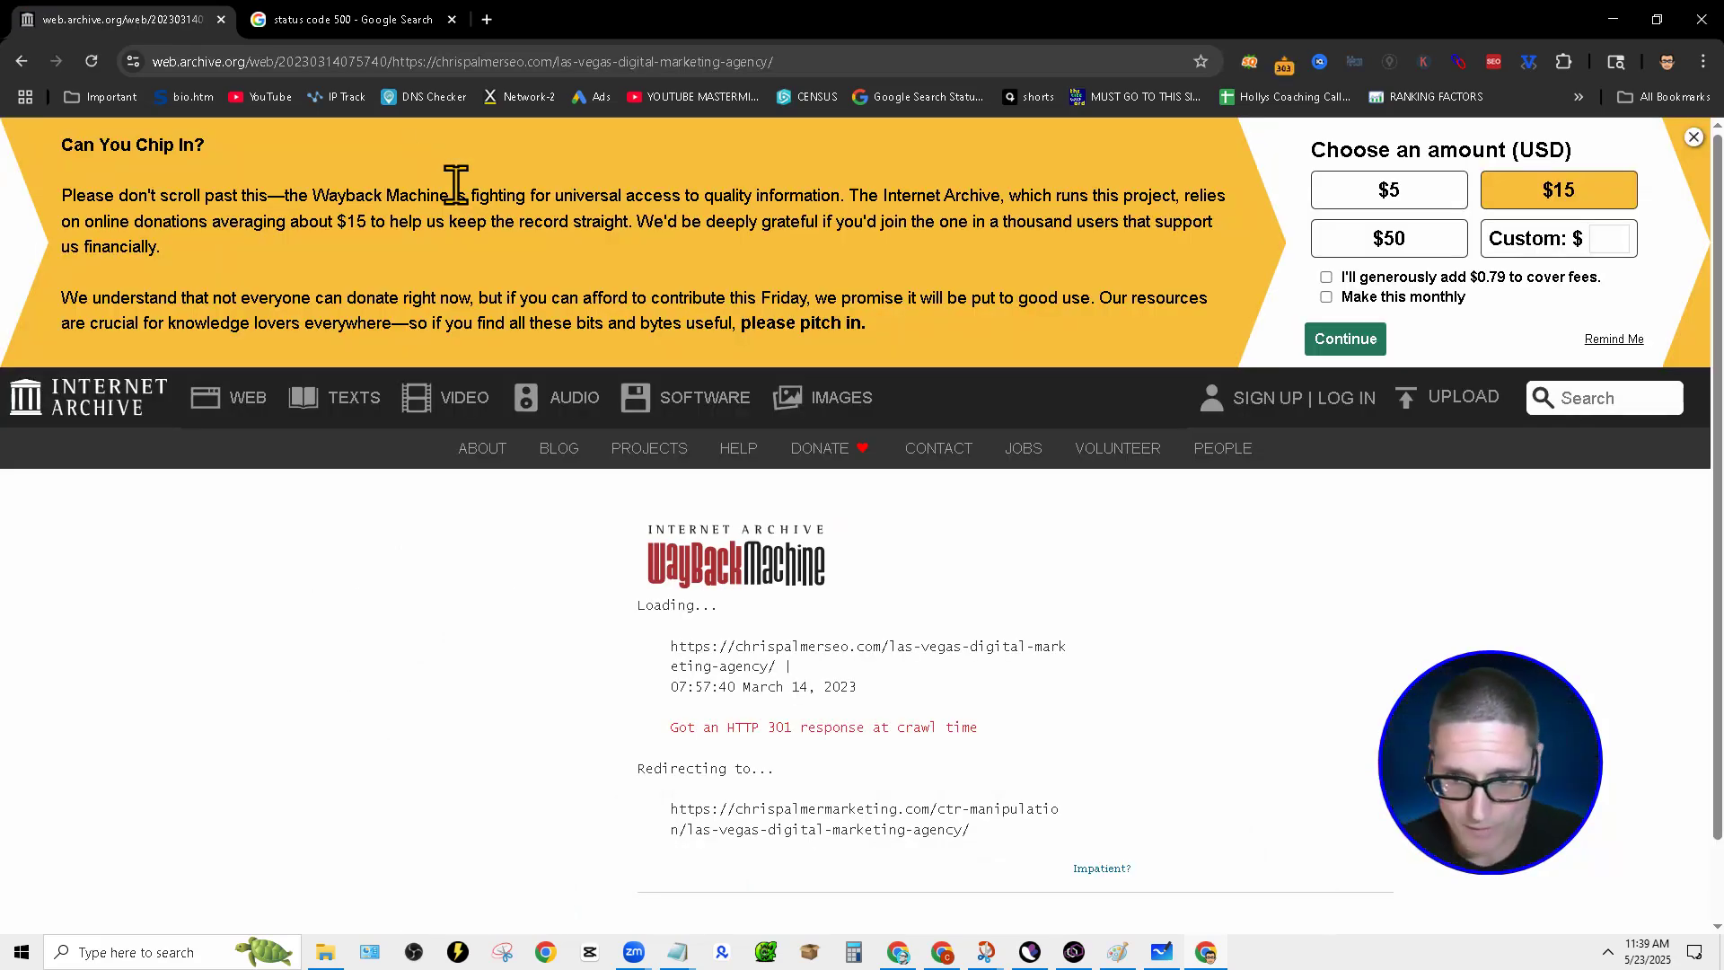
pyautogui.scroll(-1, 950, 624)
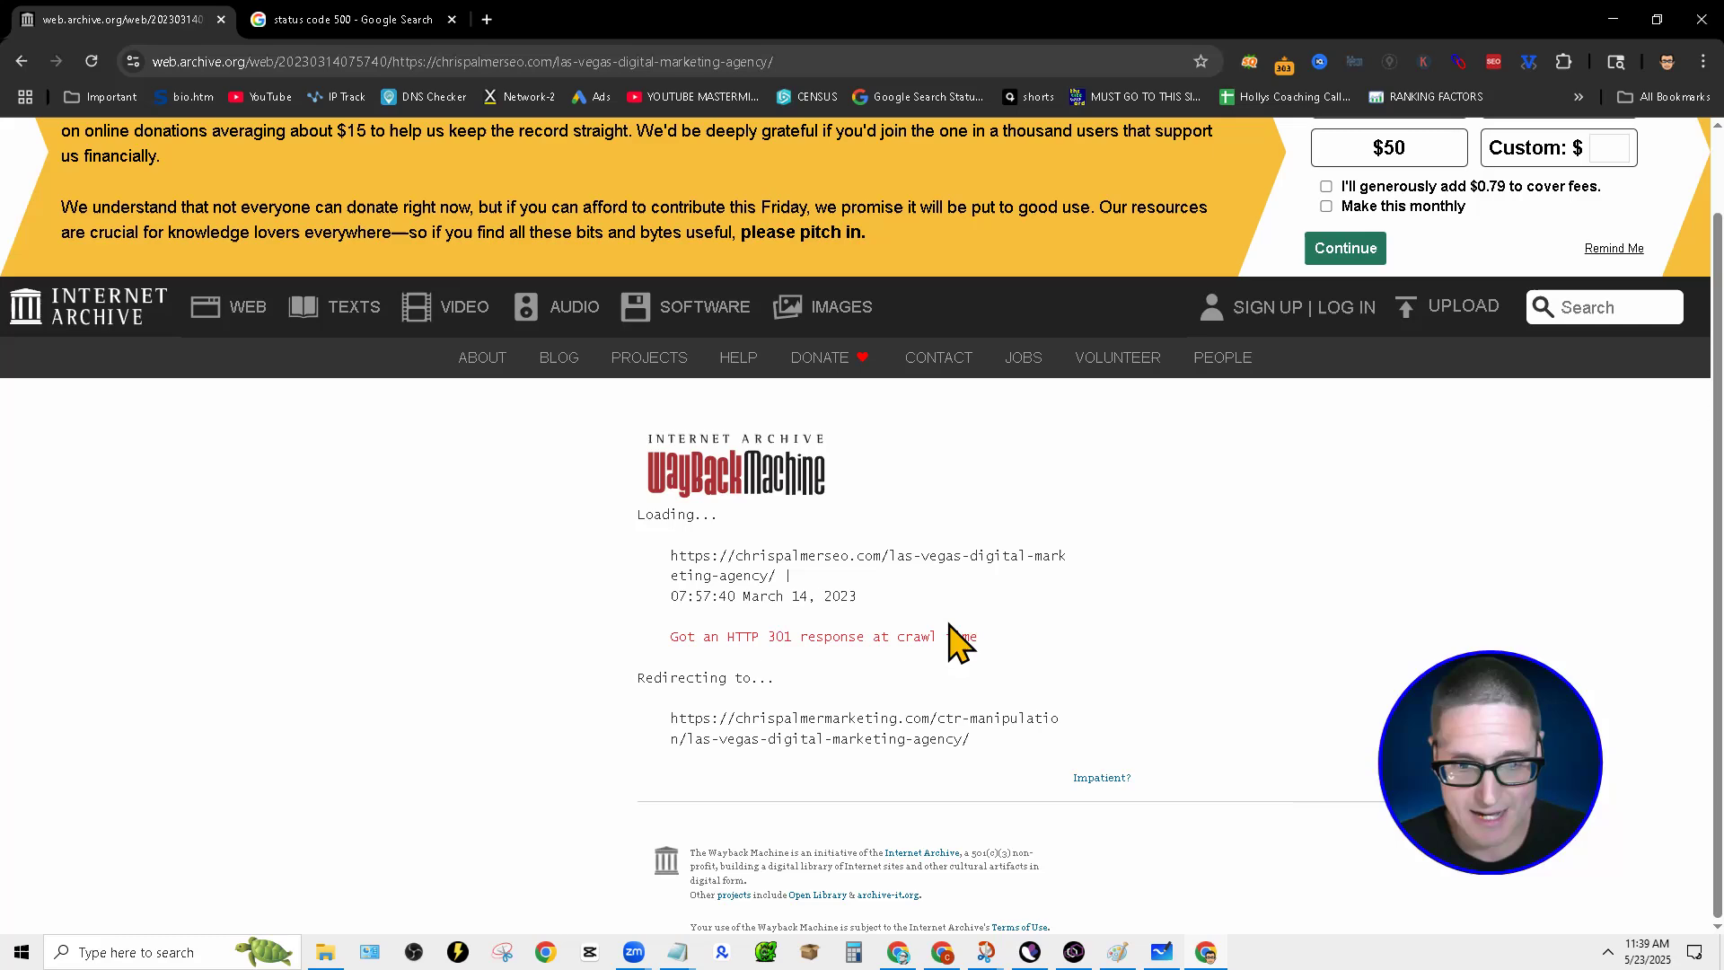
pyautogui.click(12, 68)
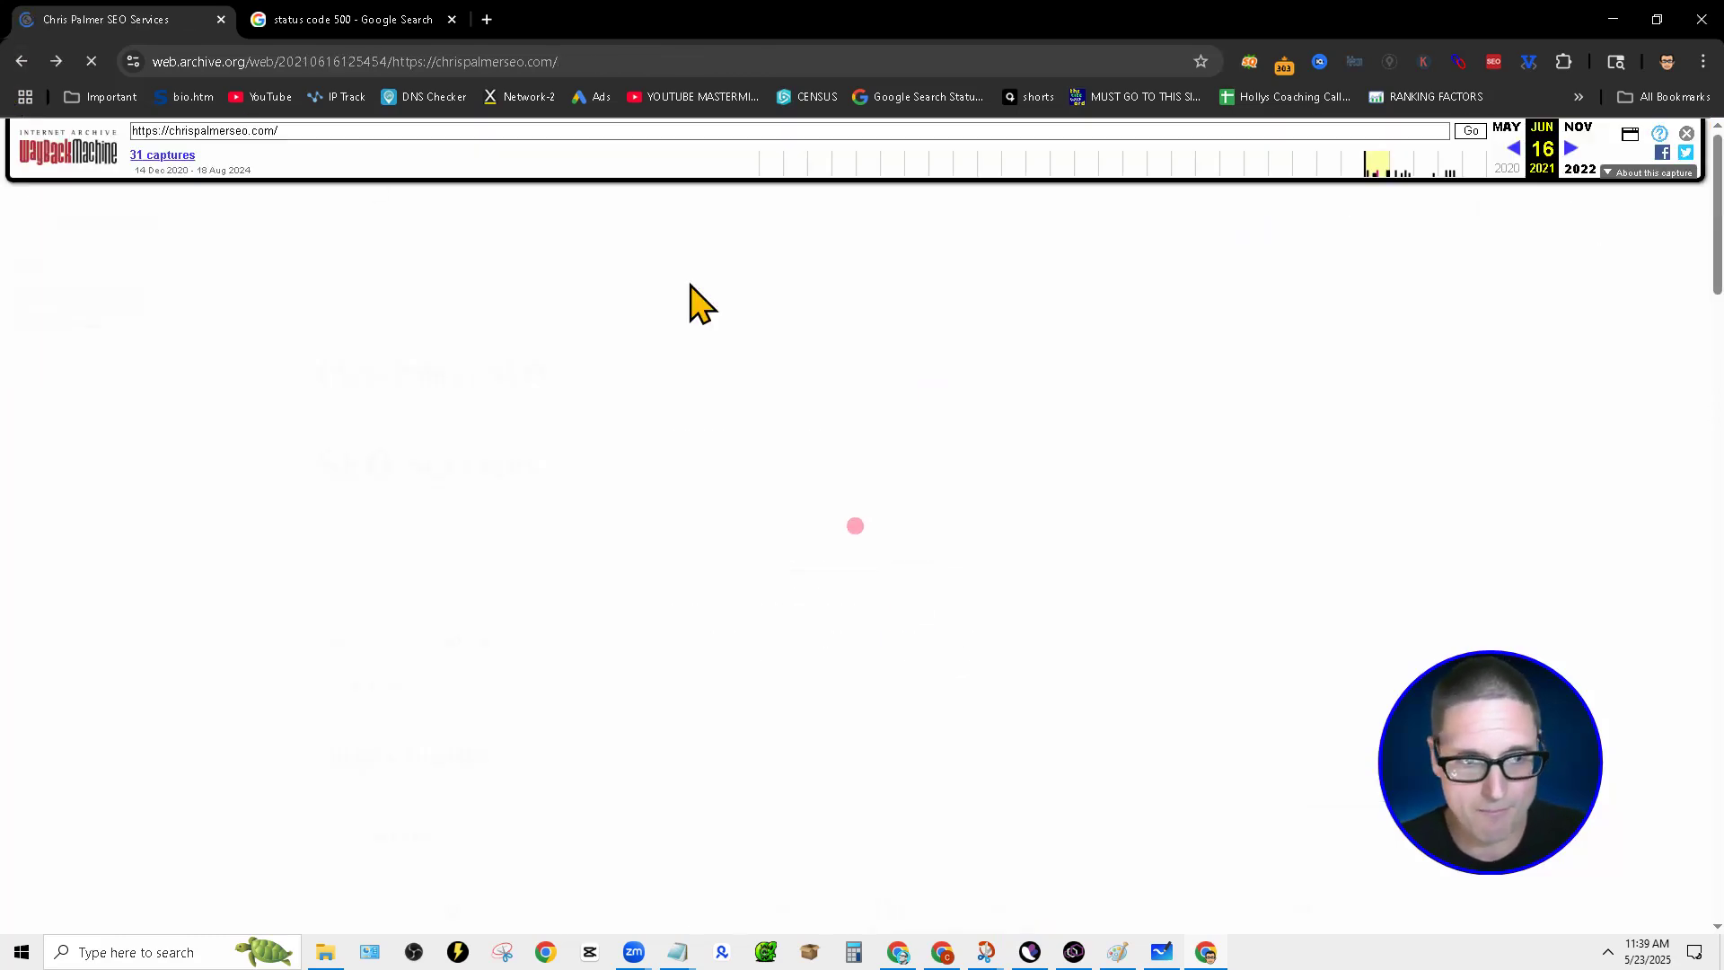
pyautogui.click(25, 65)
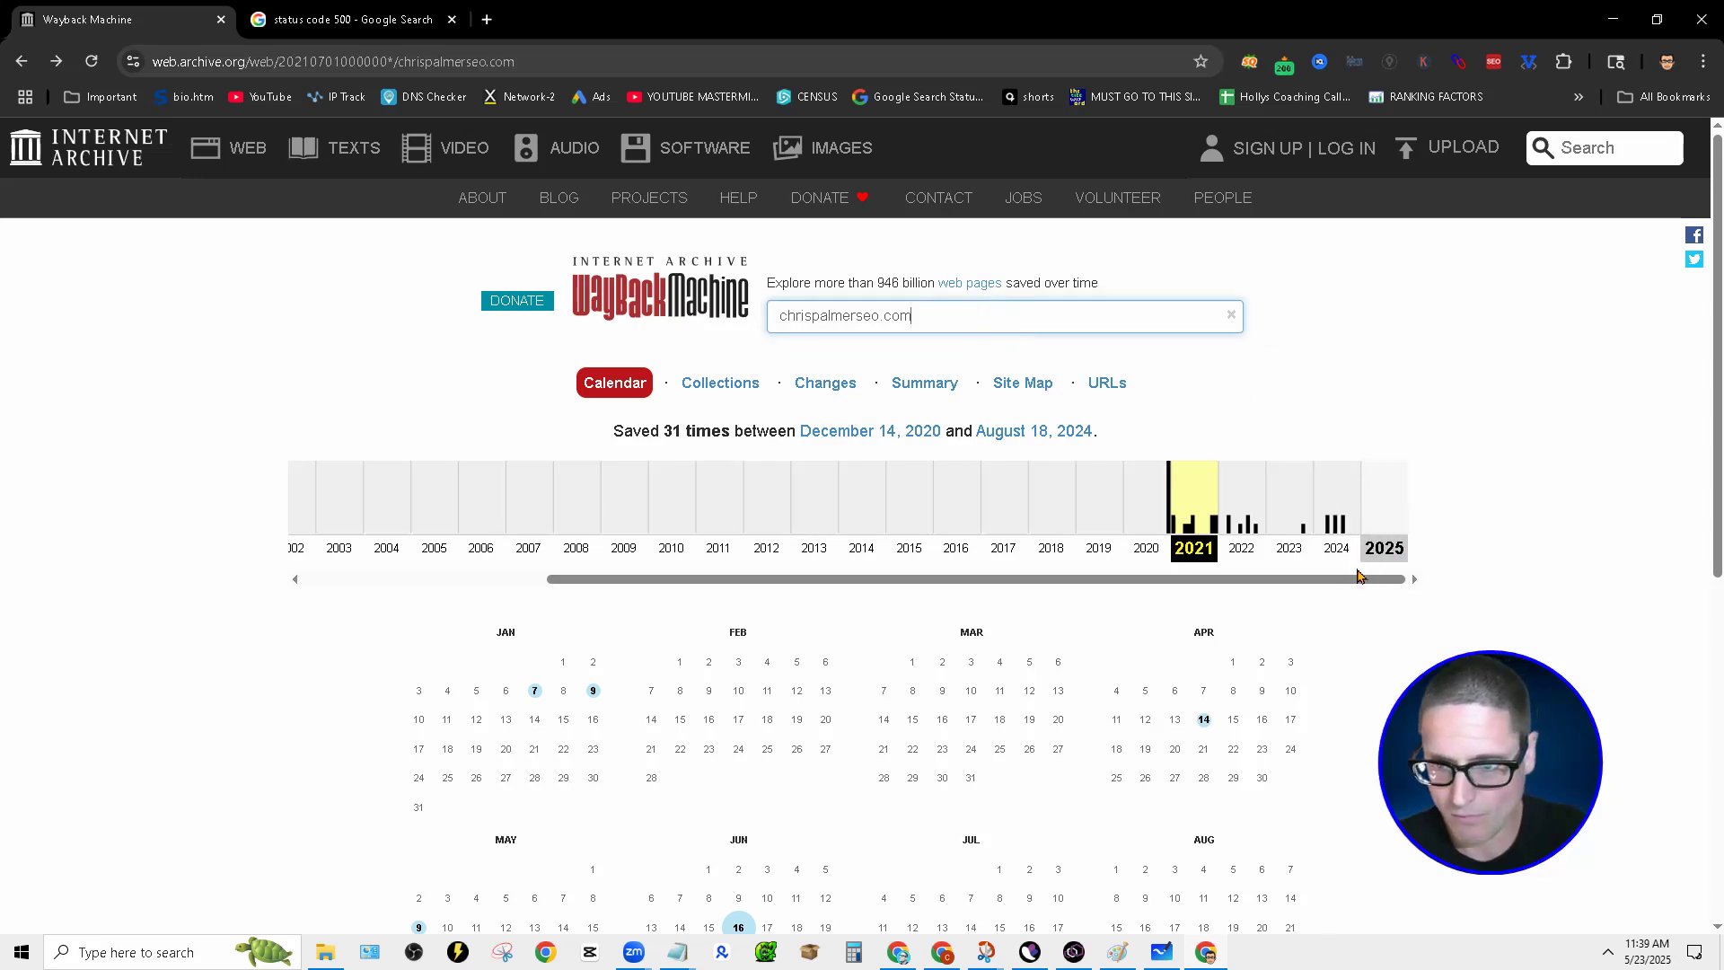
# Search Wayback for the las-vegas page URL and open its March 31, 2022 capture.
pyautogui.click(1242, 546)
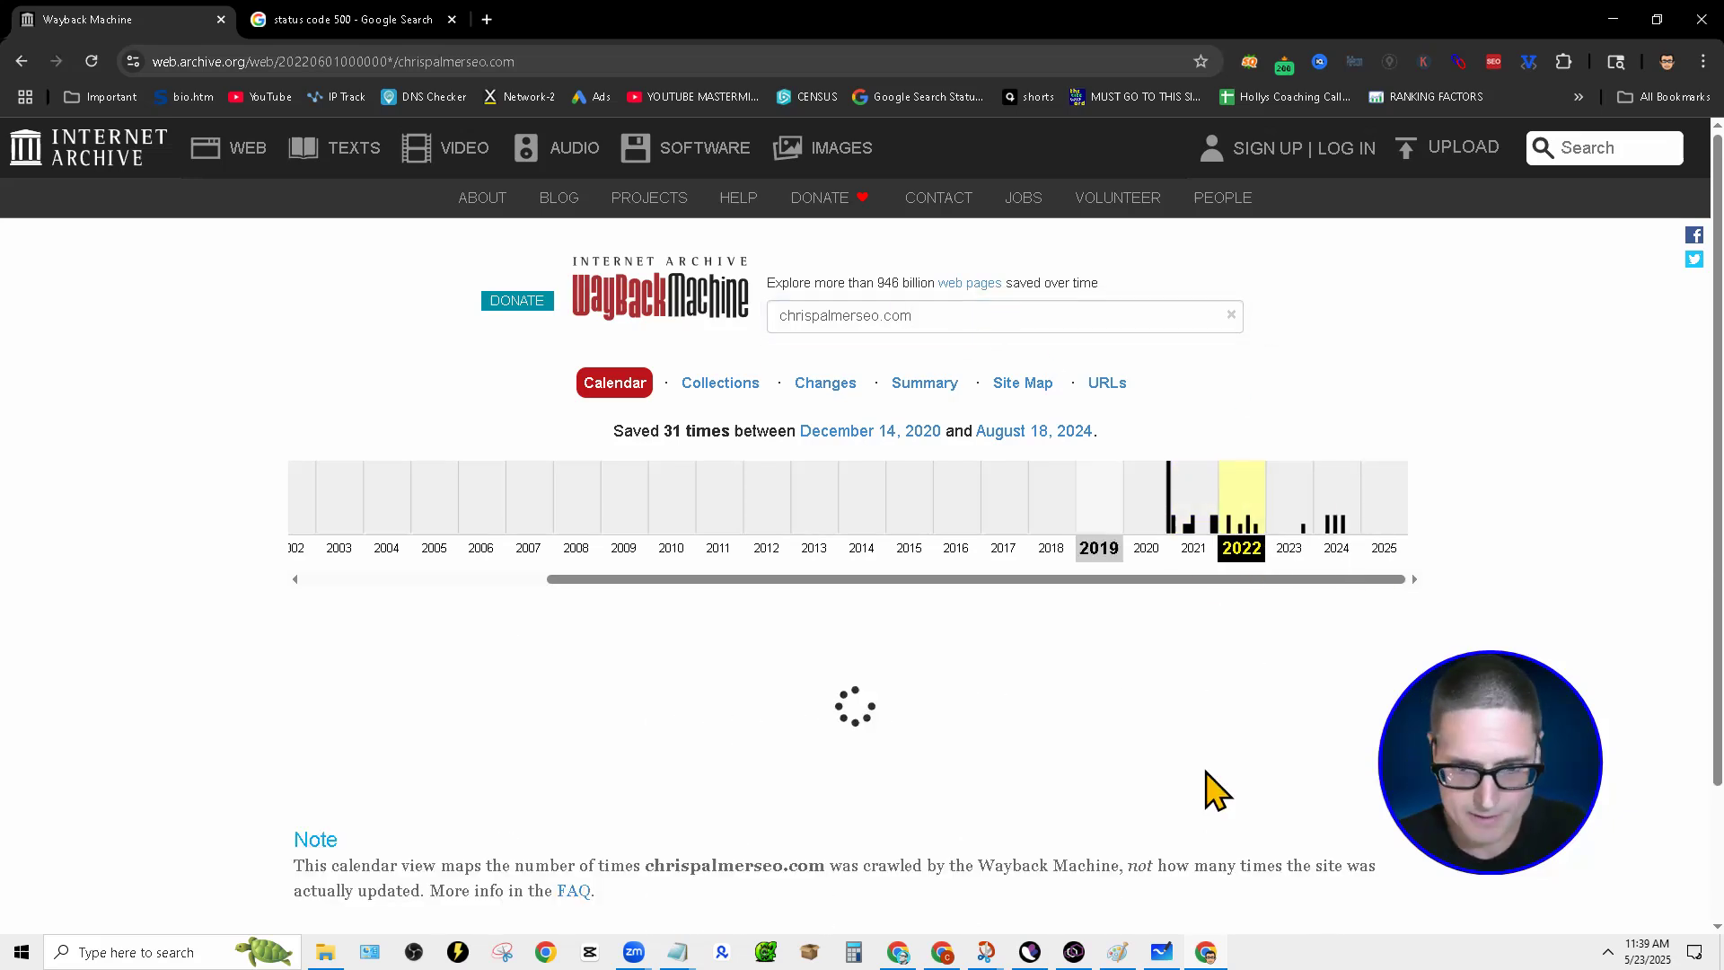
pyautogui.scroll(-2, 919, 716)
pyautogui.click(813, 153)
pyautogui.moveTo(970, 612)
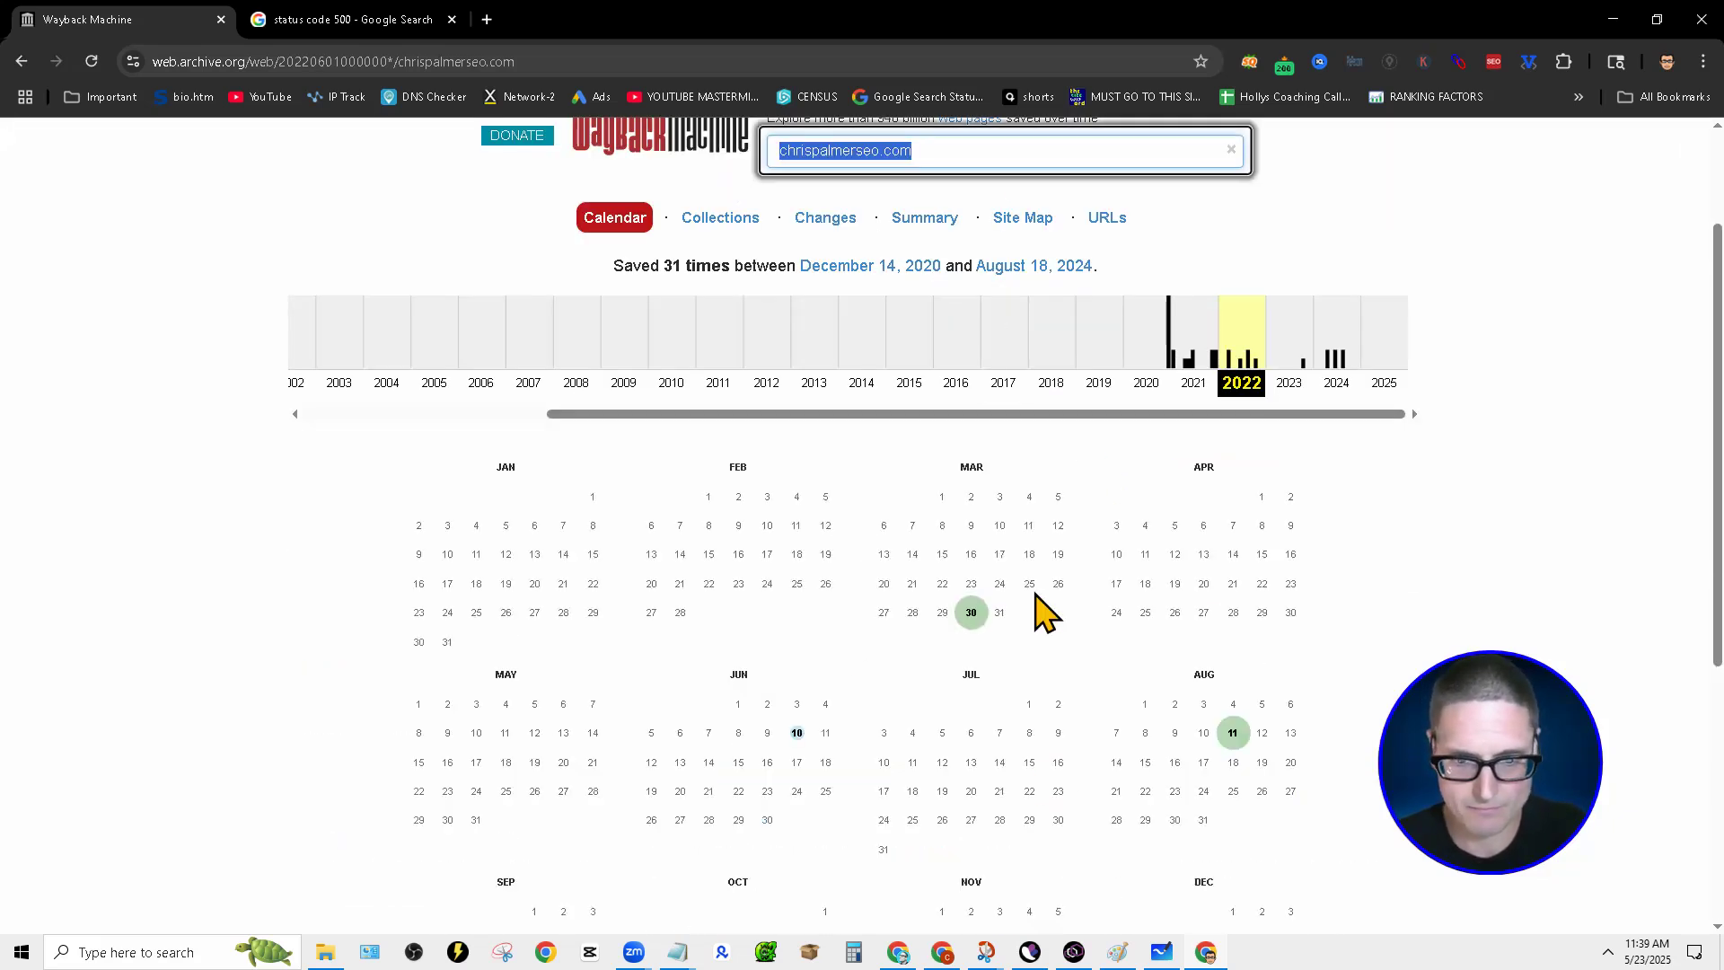
pyautogui.click(1006, 702)
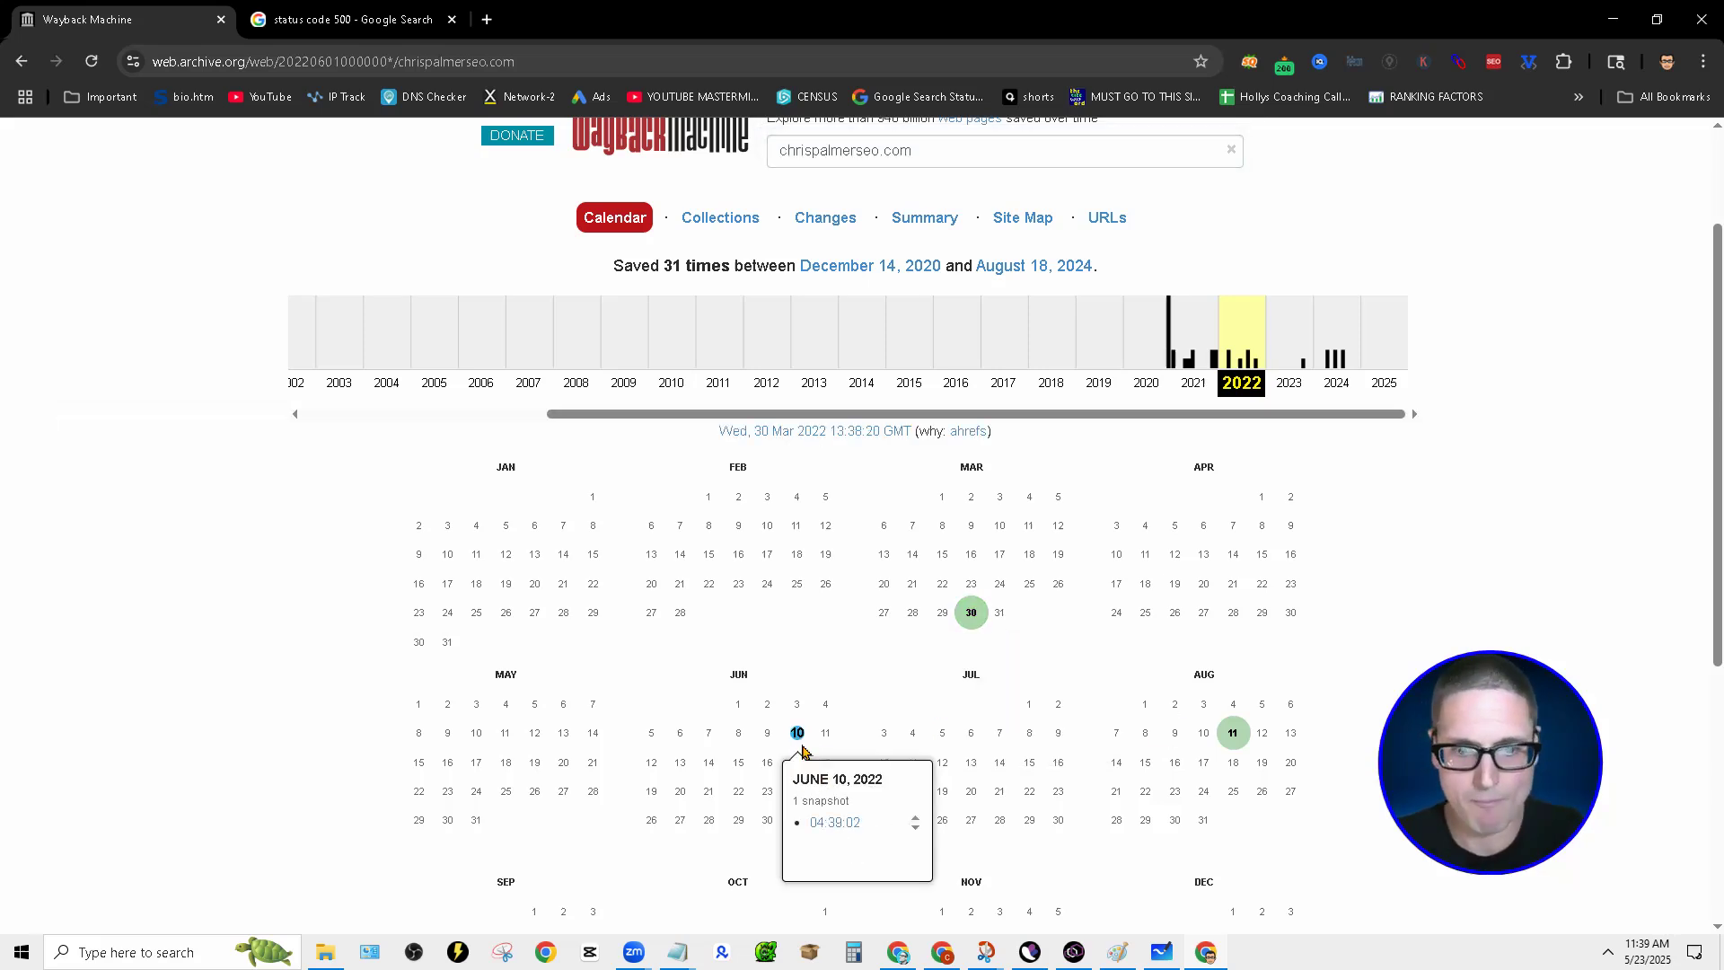
pyautogui.click(853, 151)
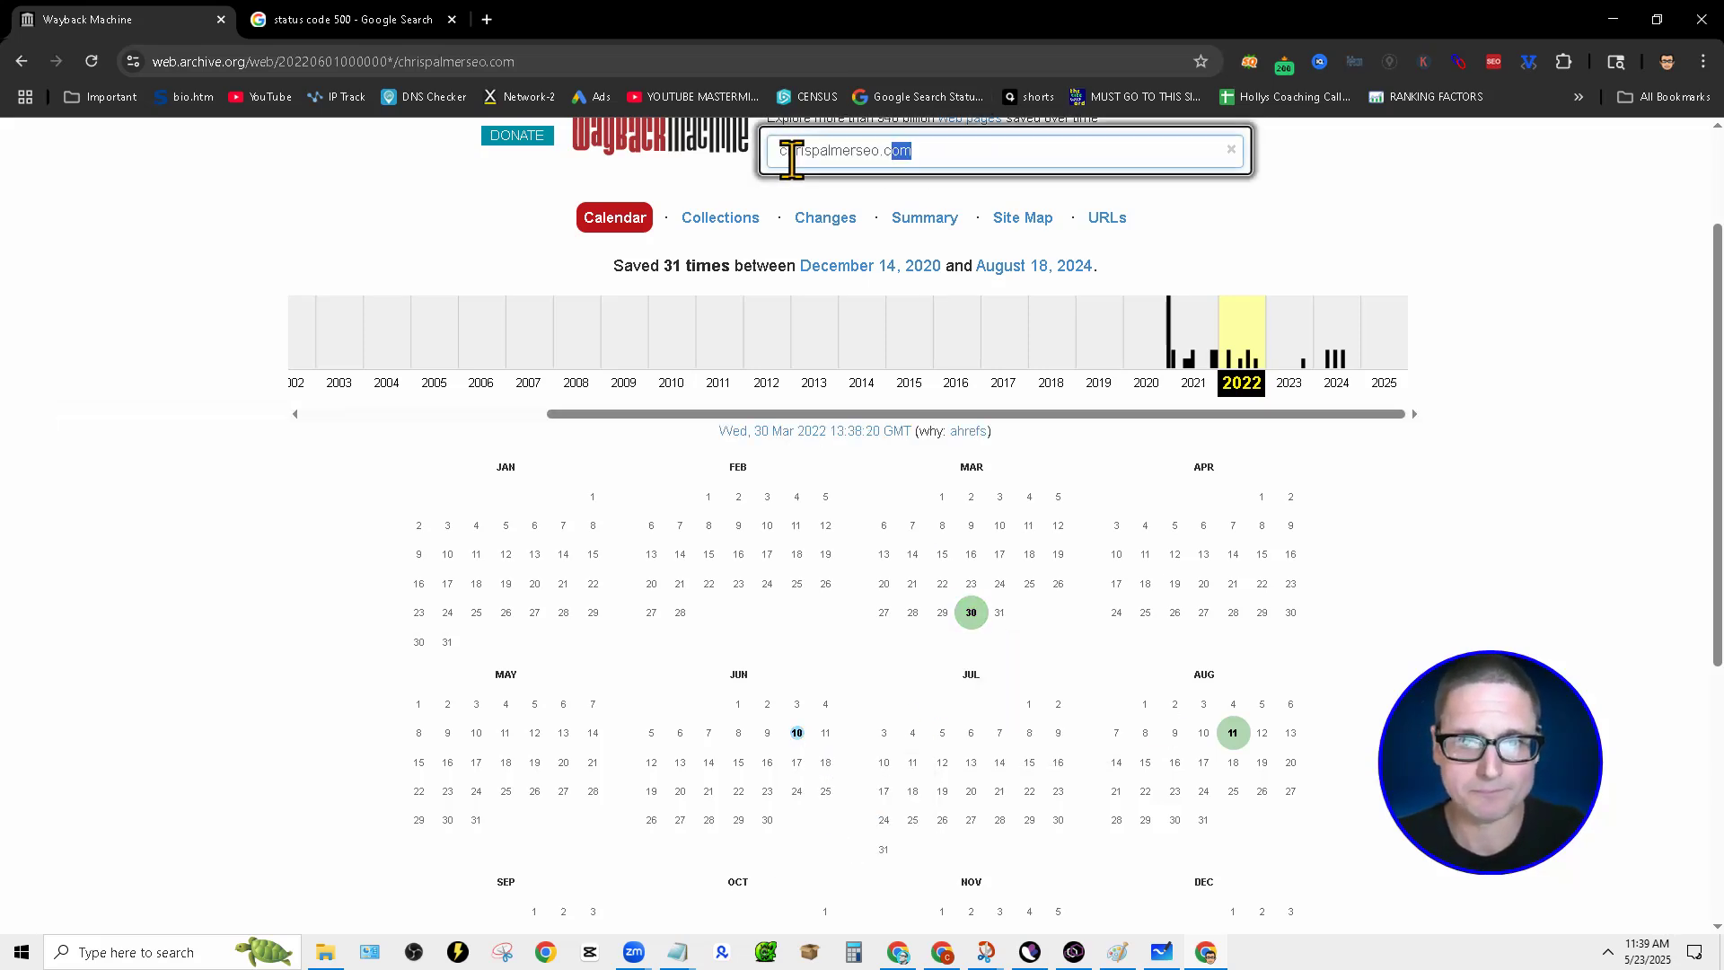
pyautogui.write('https://chrispalmerseo.com/las-vegas-digital-marketing-agency/')
pyautogui.press('Return')
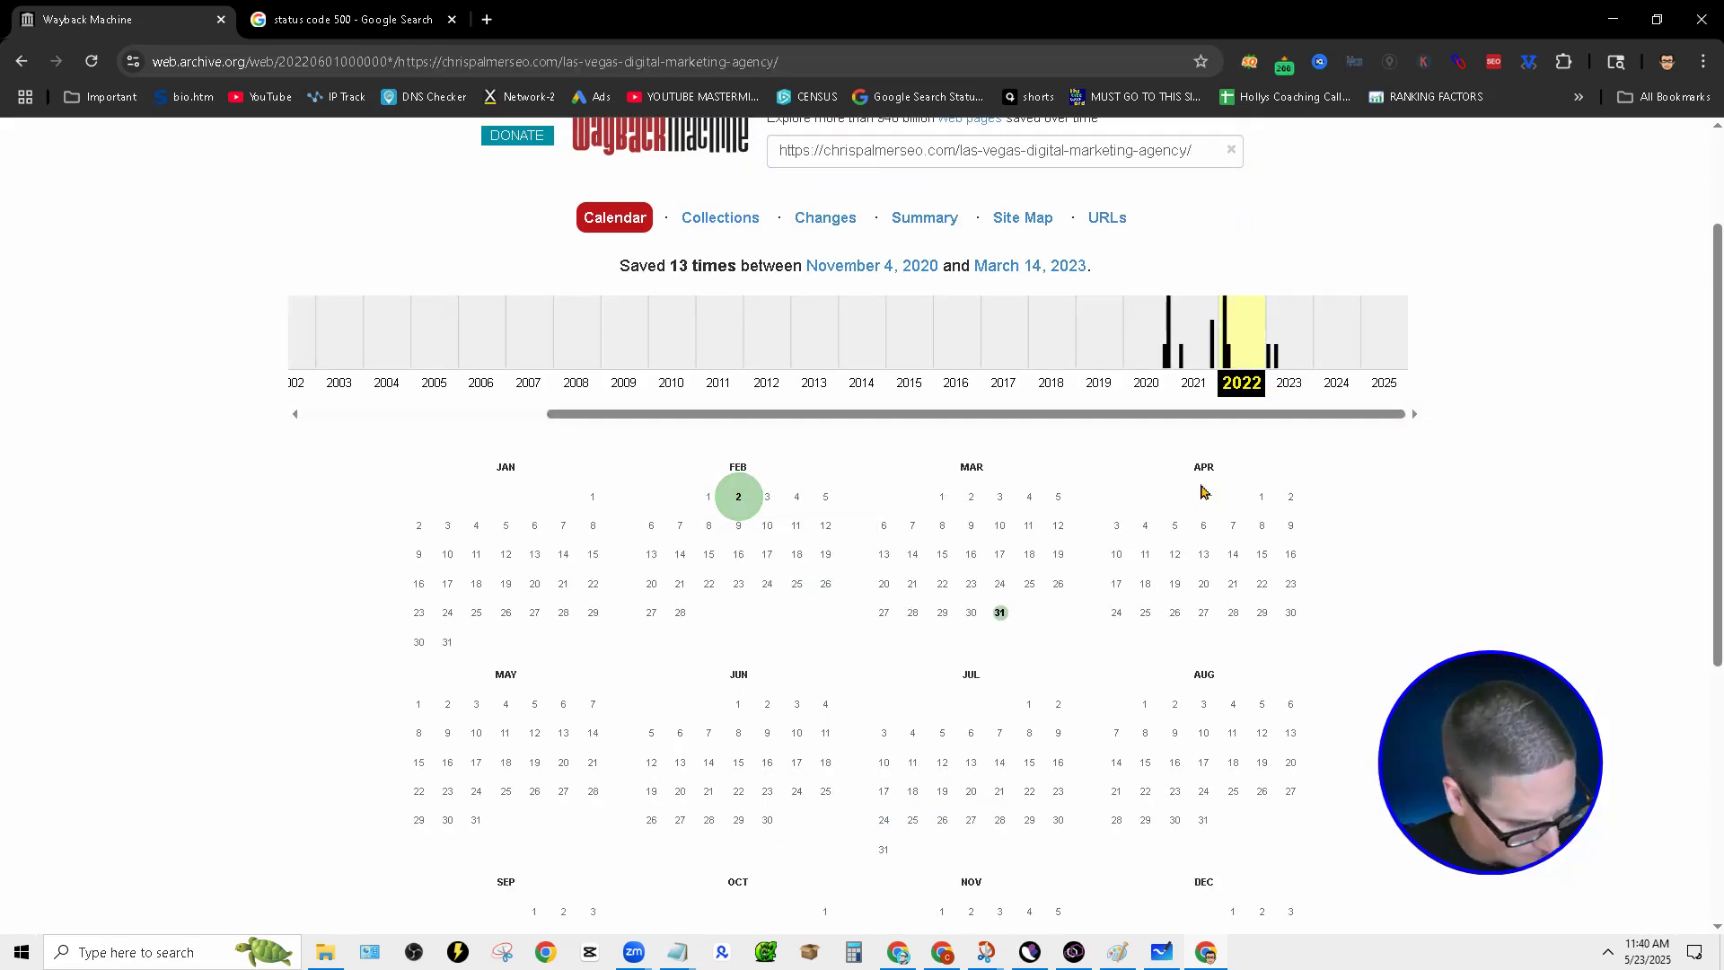
pyautogui.moveTo(1000, 612)
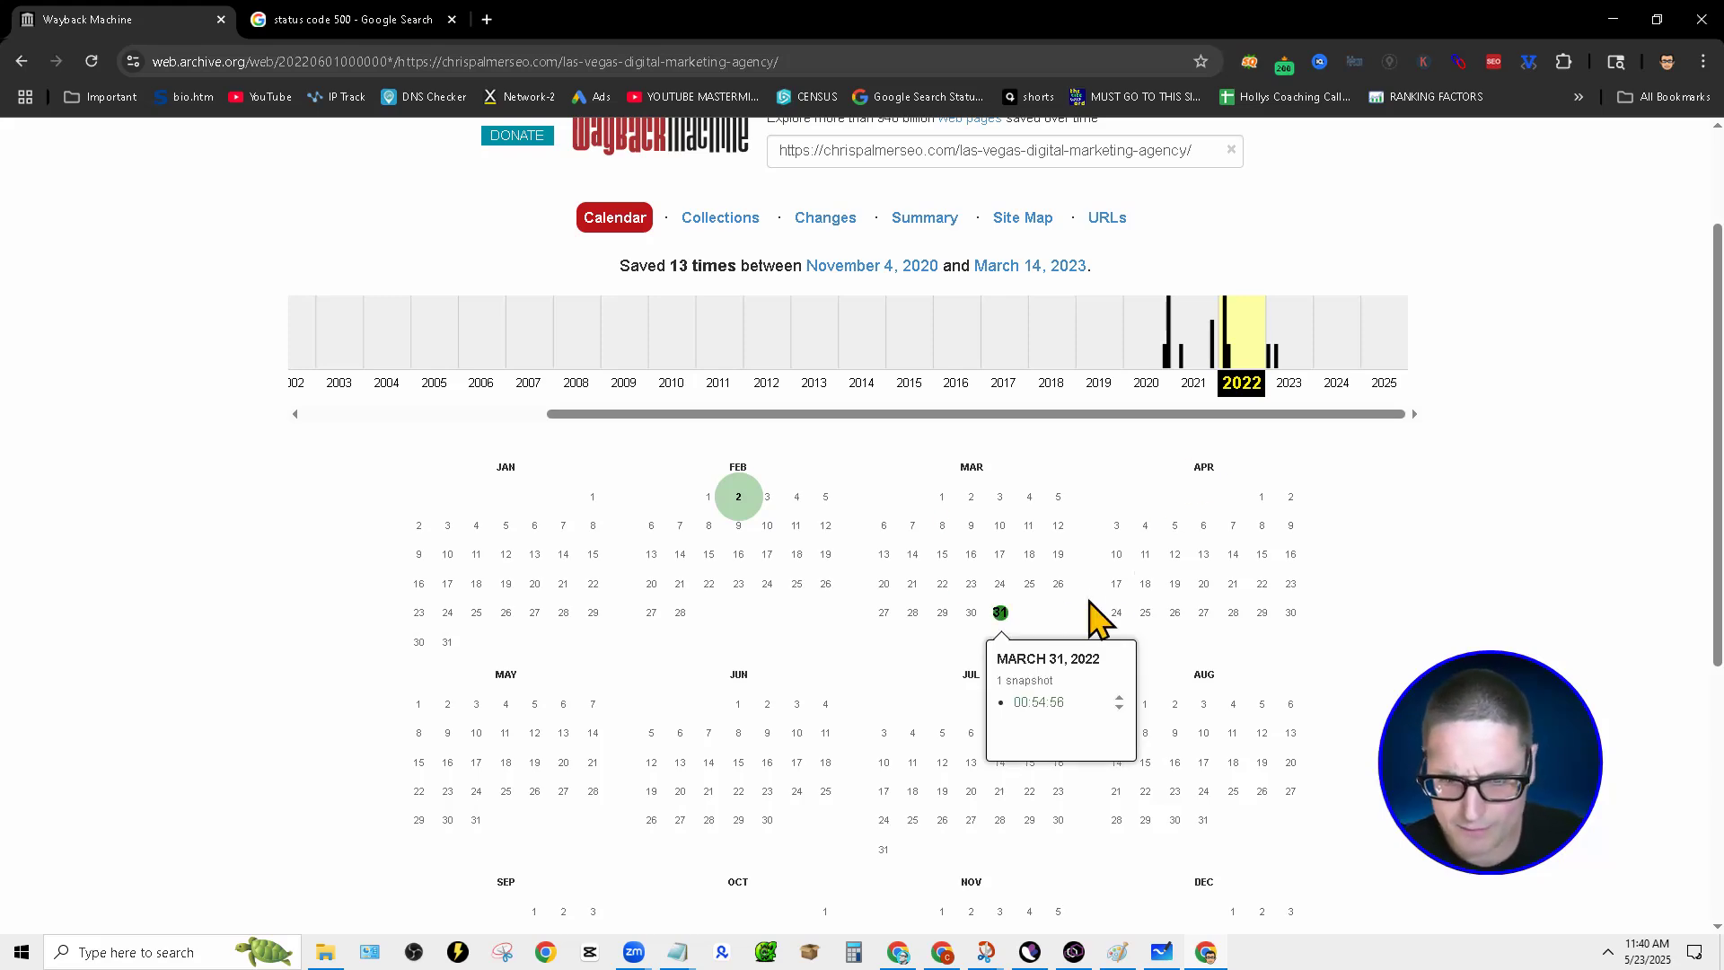
pyautogui.click(1038, 703)
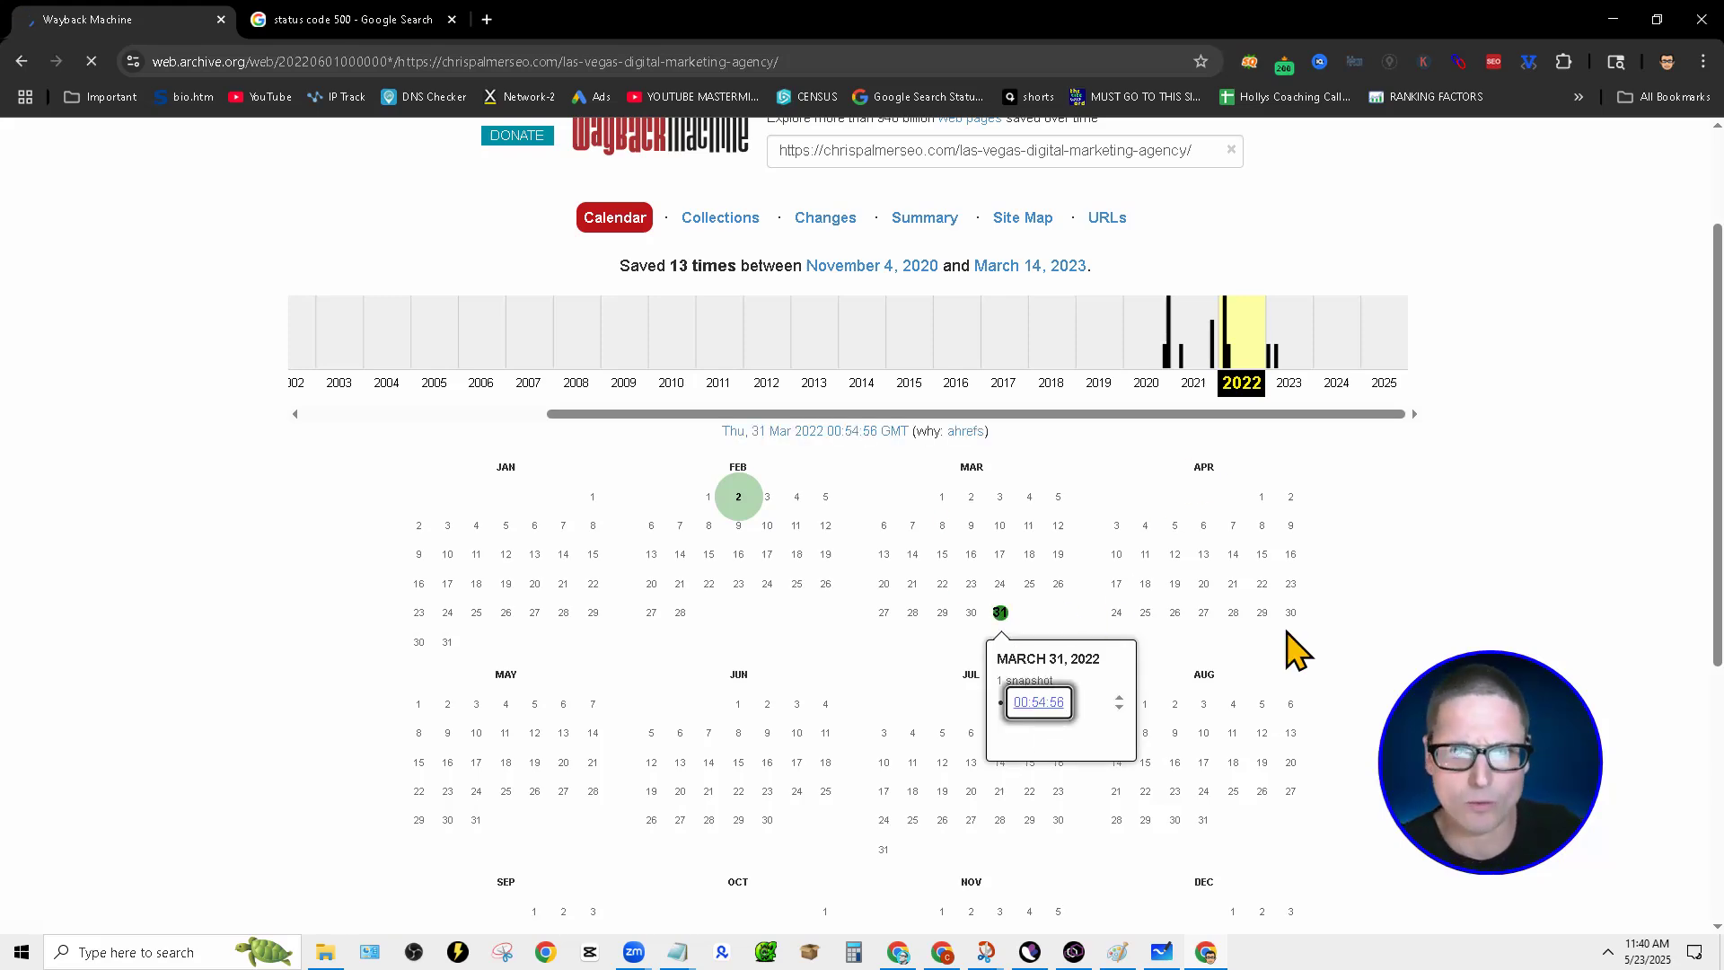
pyautogui.scroll(-1, 1032, 731)
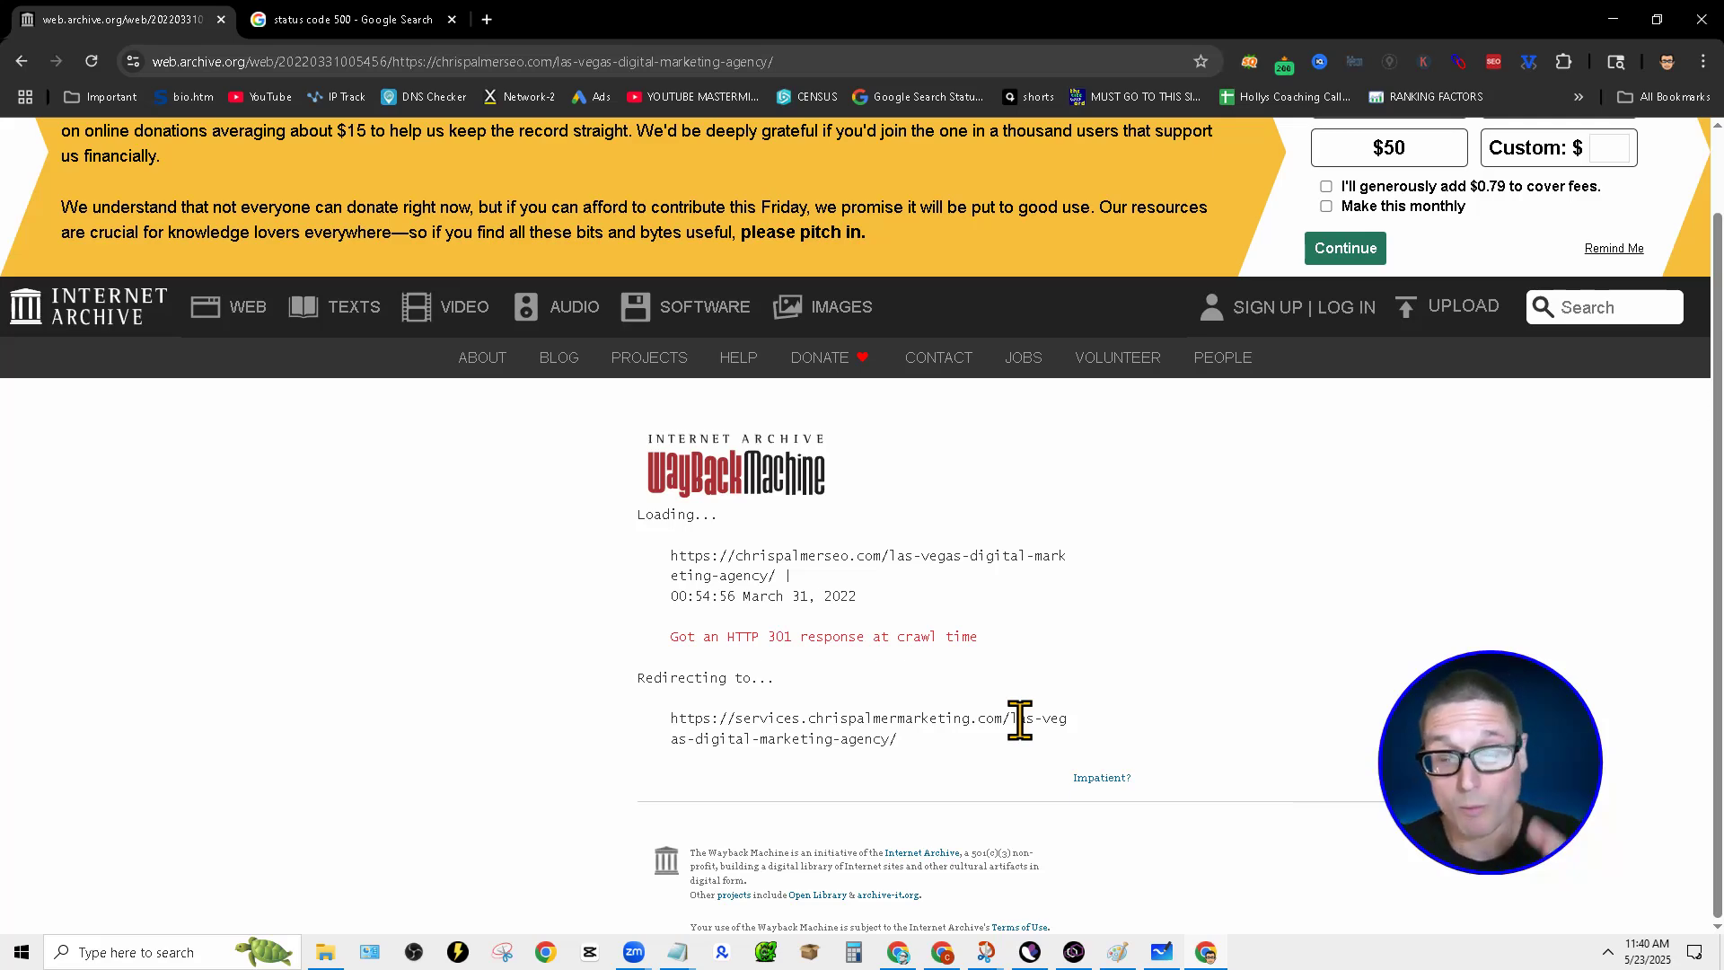
pyautogui.click(1613, 19)
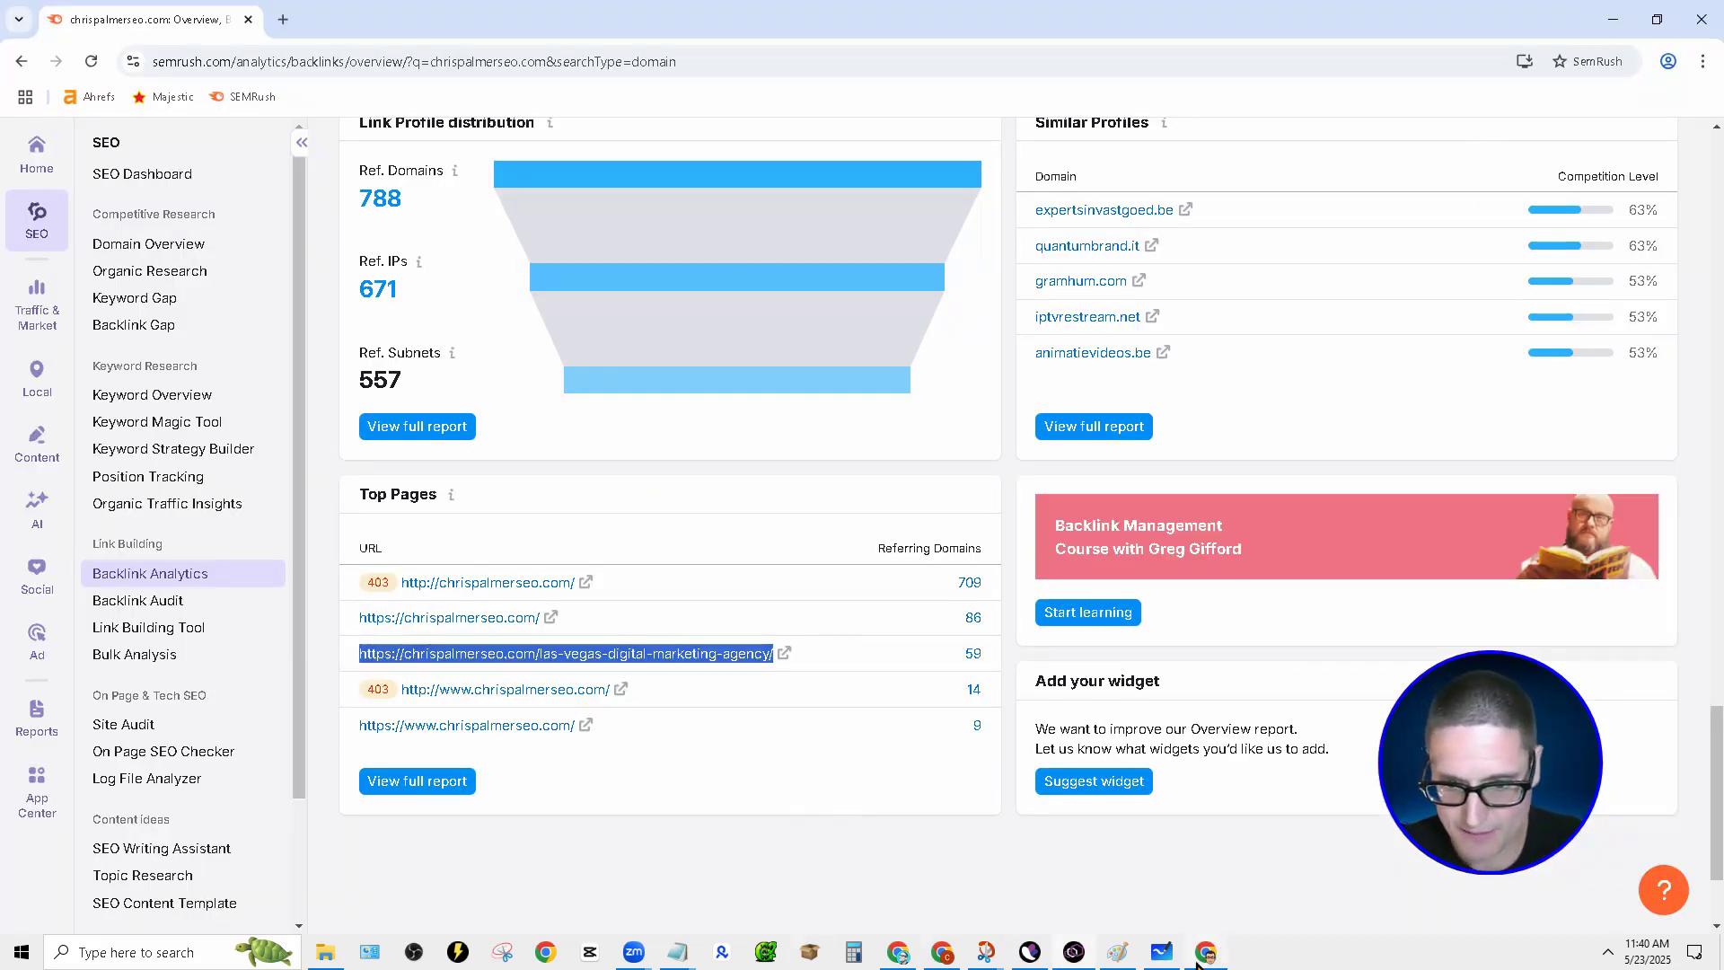
pyautogui.click(1186, 818)
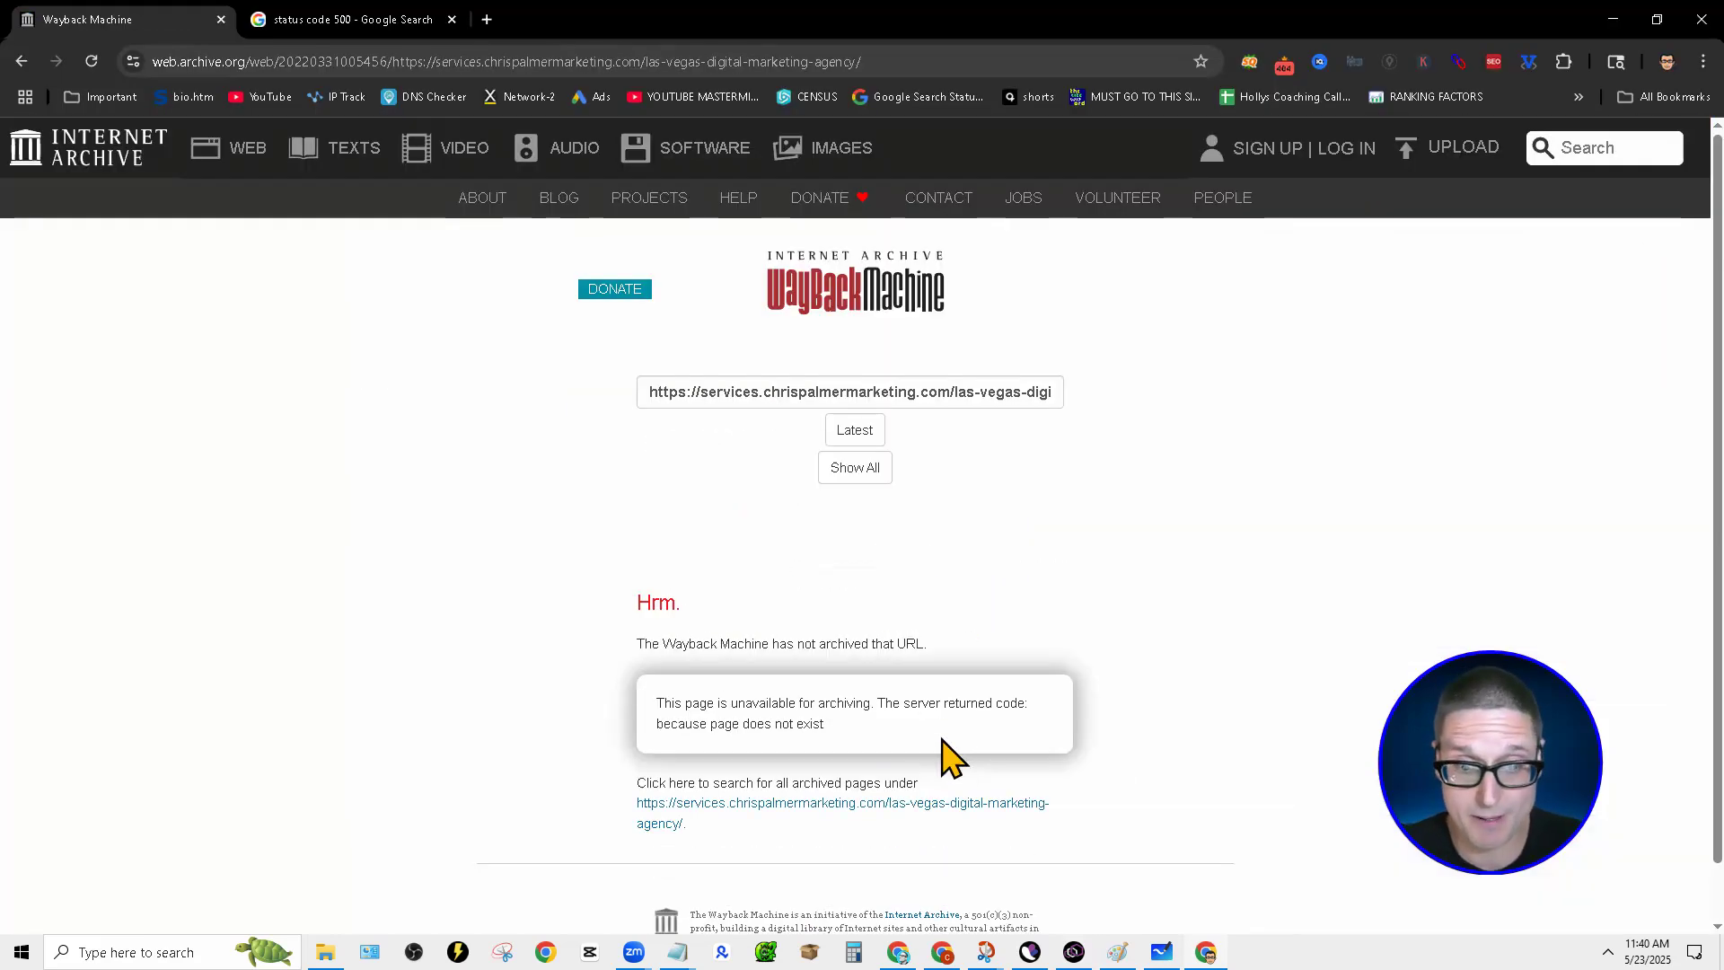
pyautogui.click(21, 61)
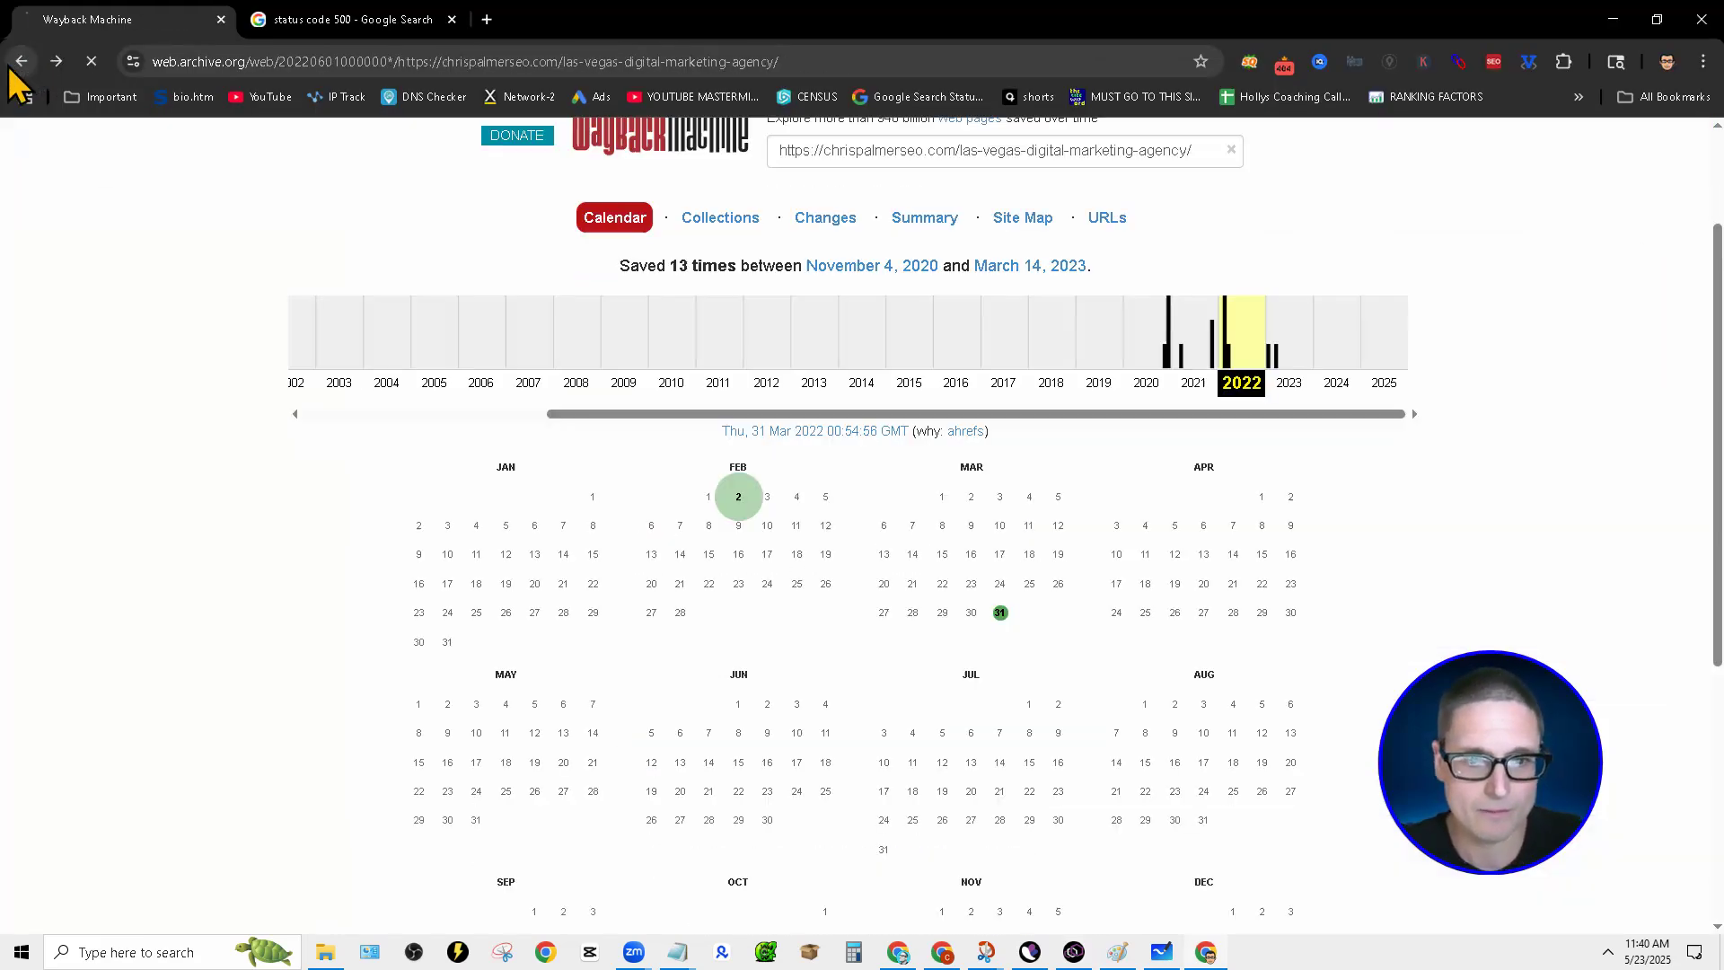
pyautogui.moveTo(1000, 612)
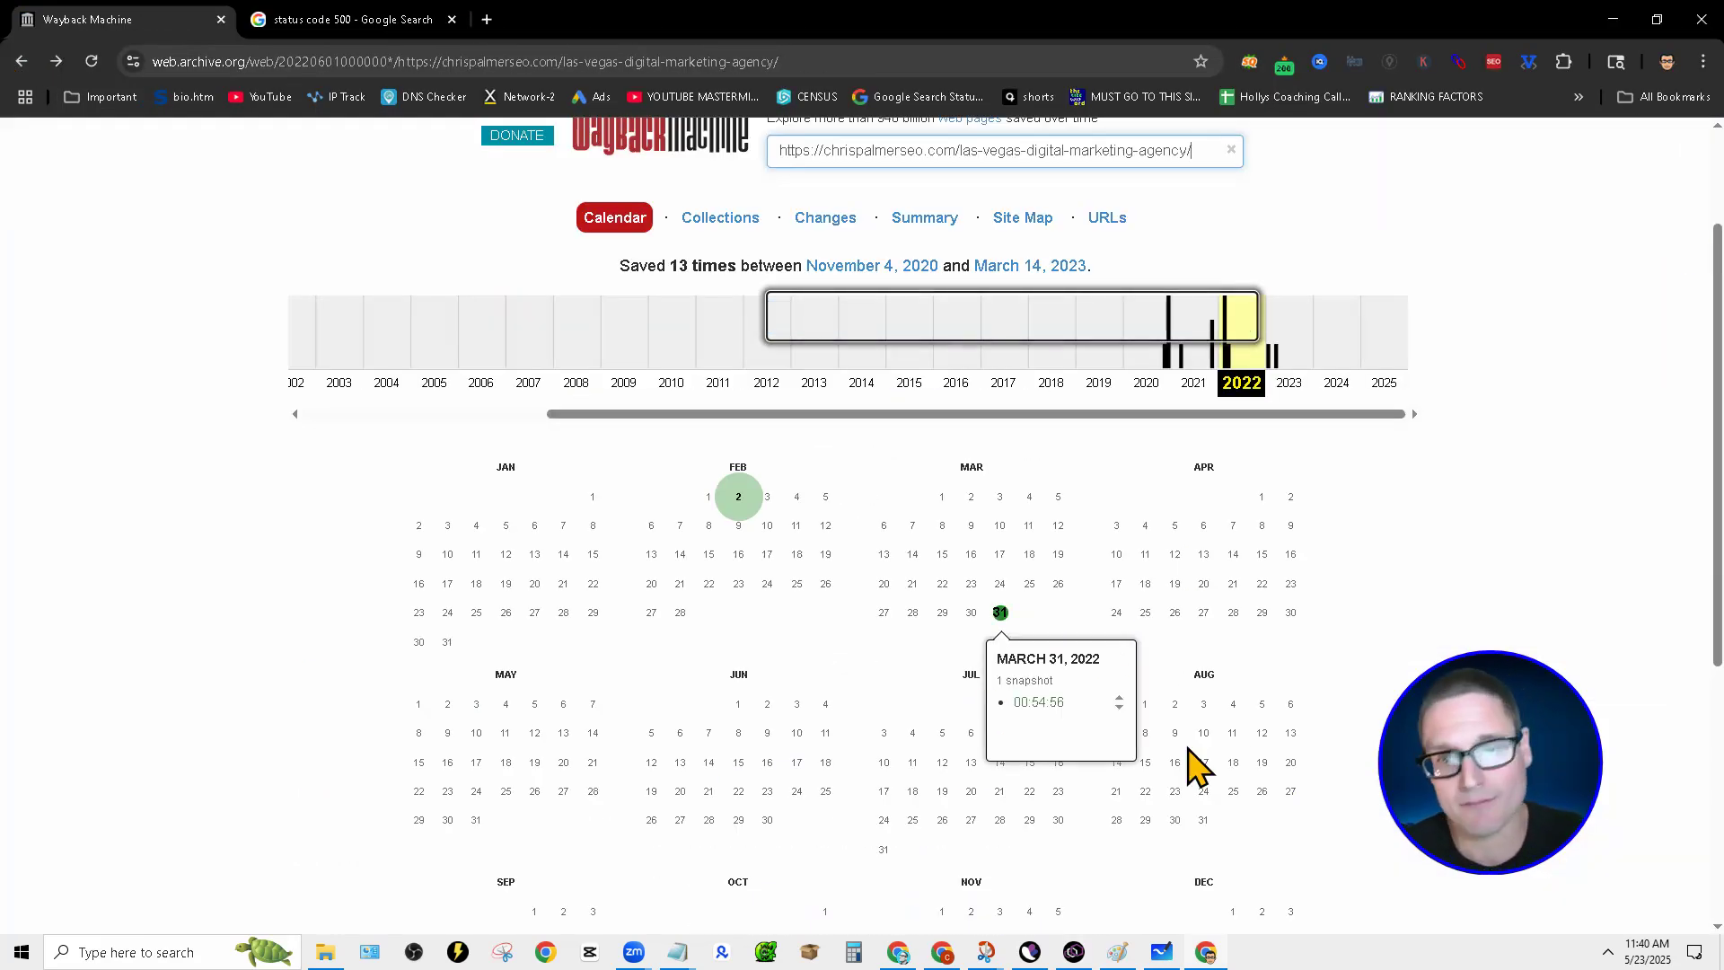
pyautogui.scroll(-3, 1093, 673)
pyautogui.scroll(-2, 242, 262)
pyautogui.click(20, 61)
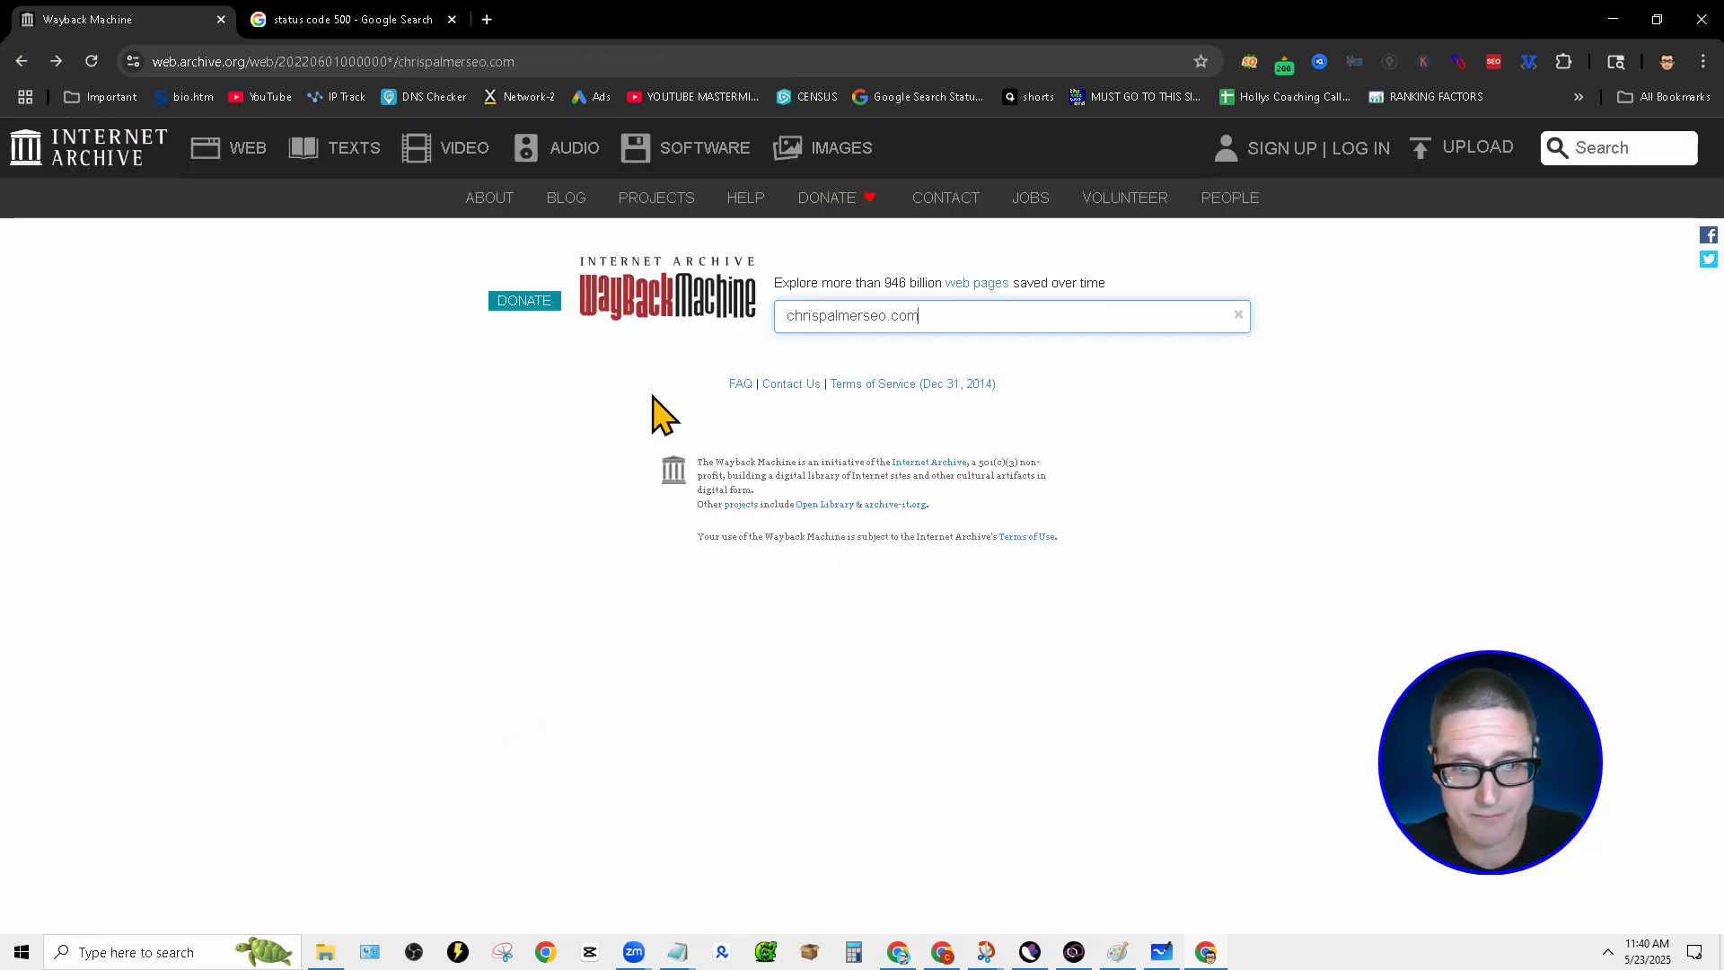
pyautogui.scroll(-5, 1029, 758)
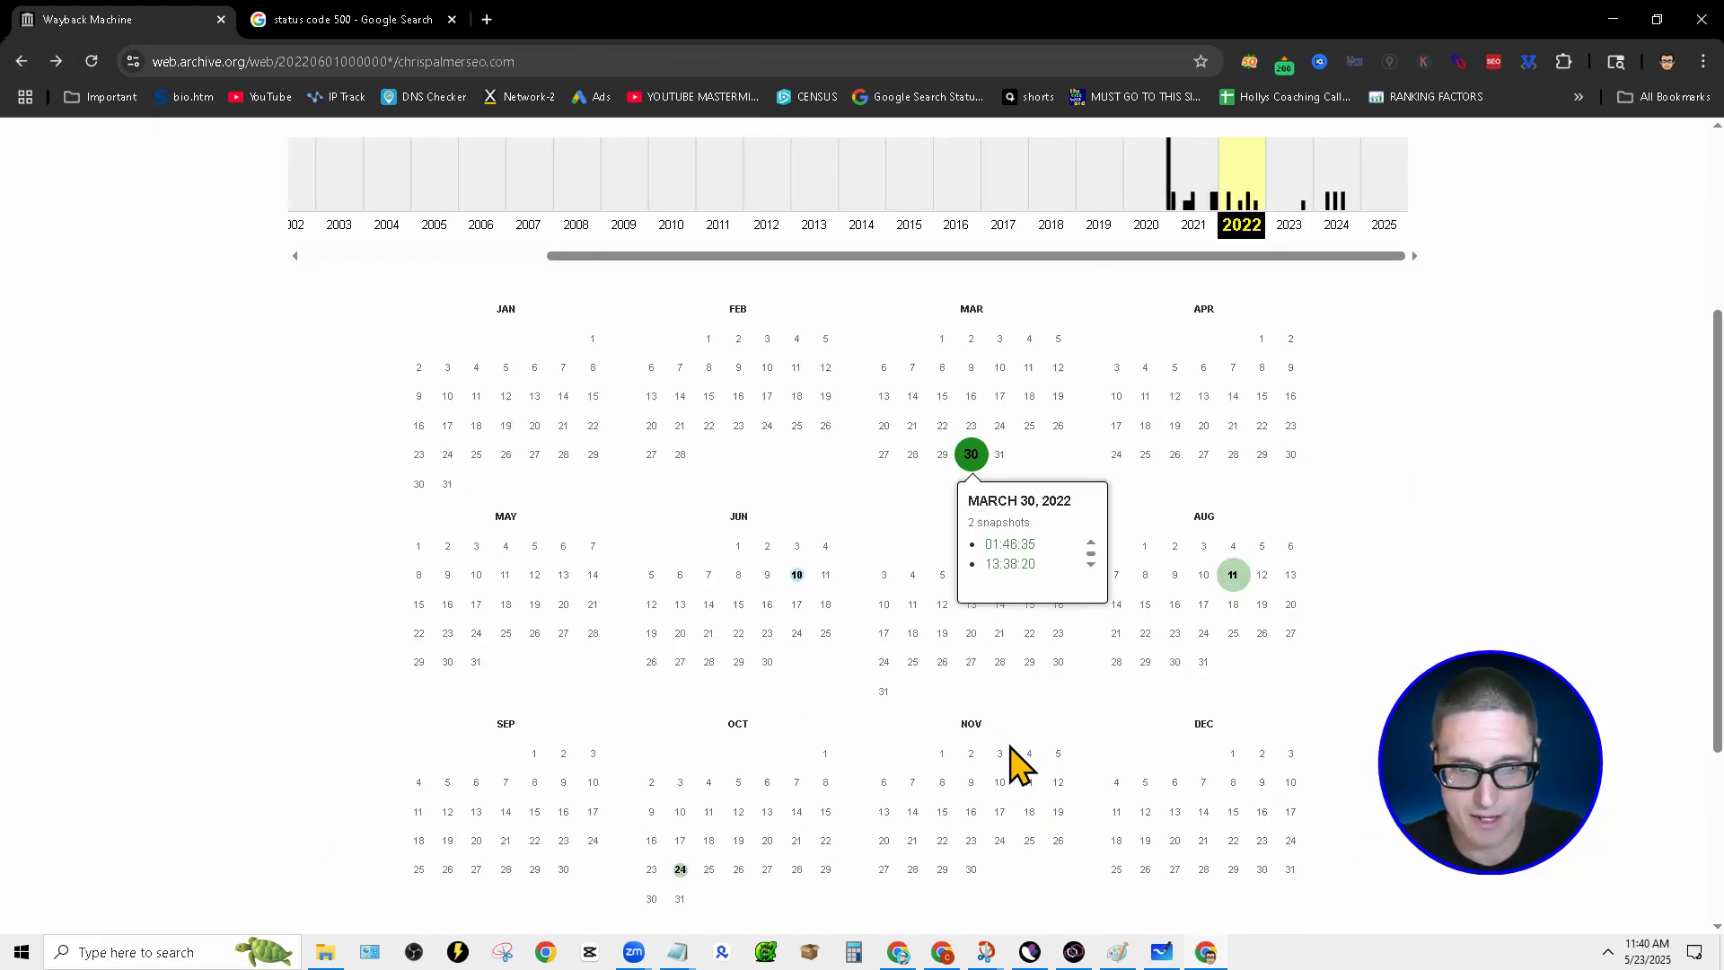
pyautogui.scroll(-2, 1019, 761)
pyautogui.click(831, 409)
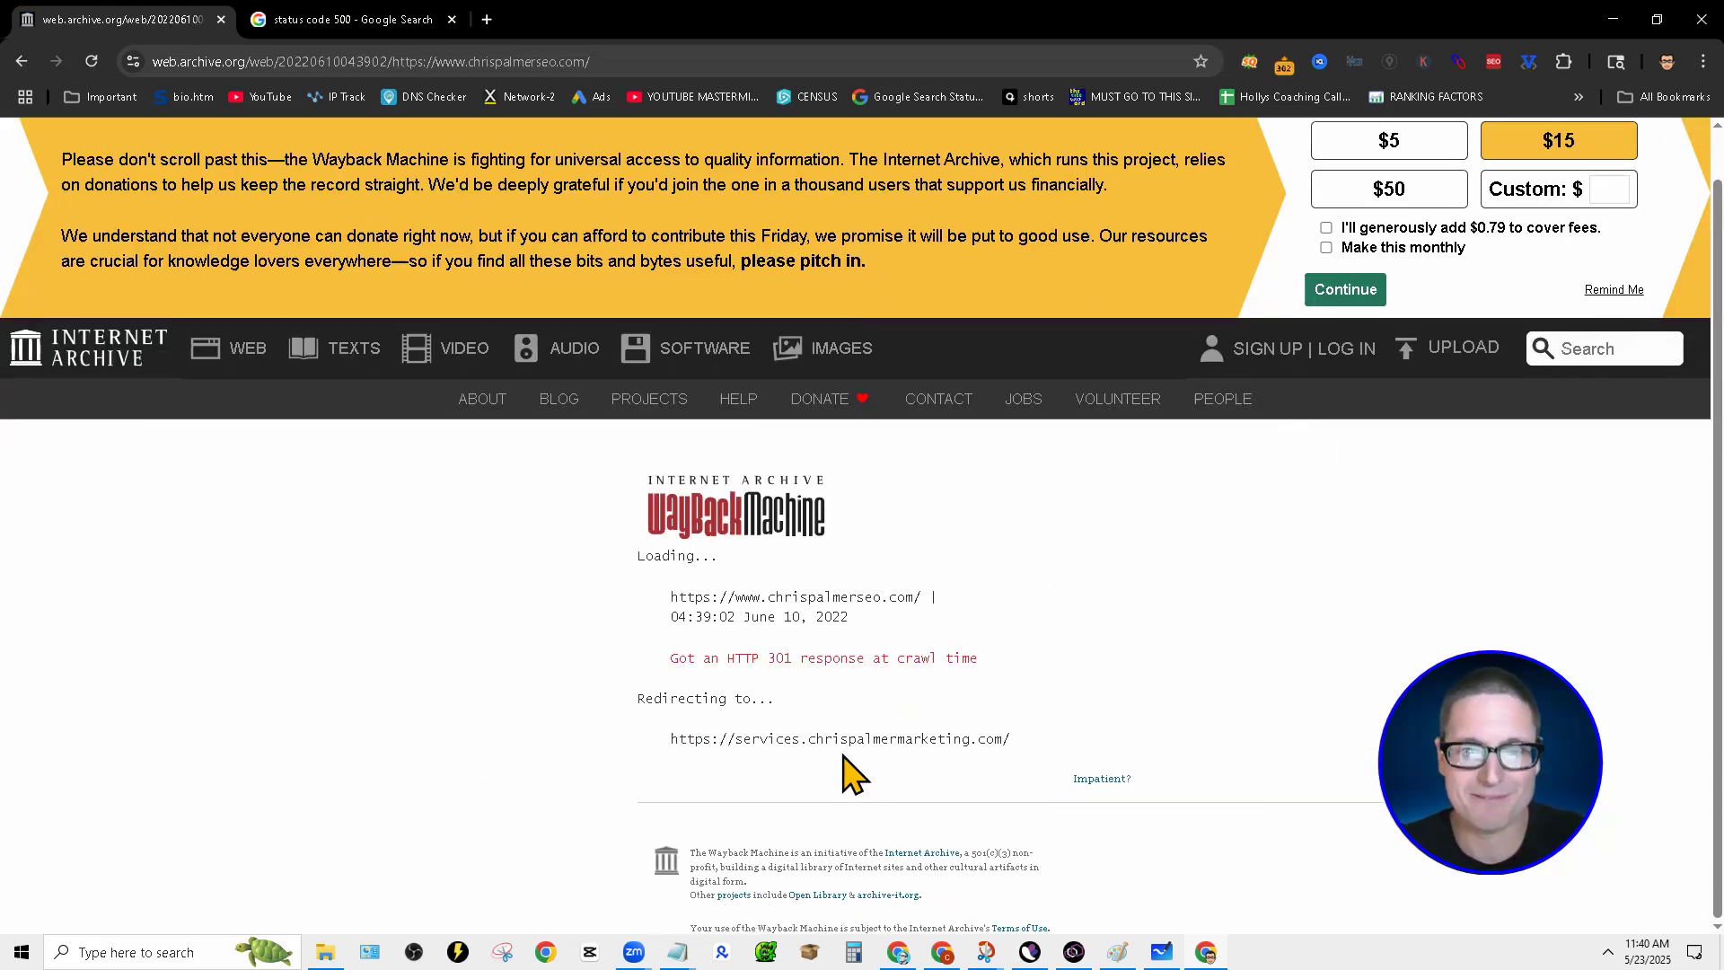
# Look up seo.com in Wayback and open its February 23, 2022 04:01:09 snapshot.
pyautogui.click(21, 61)
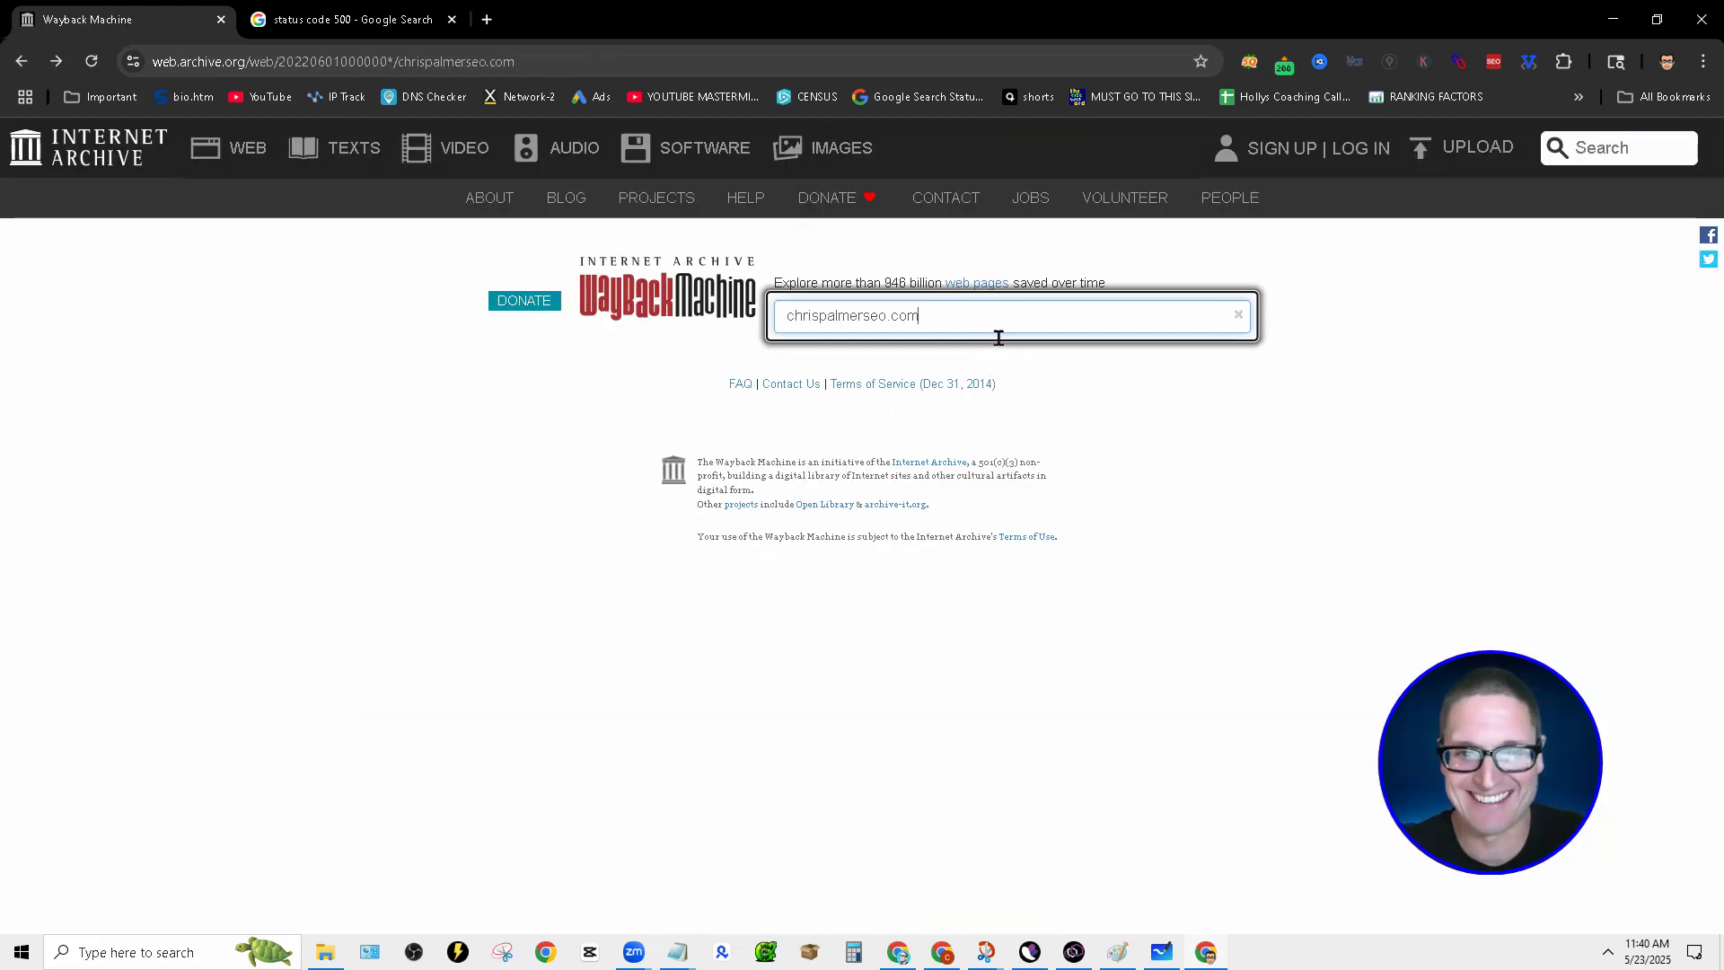
pyautogui.write('seo')
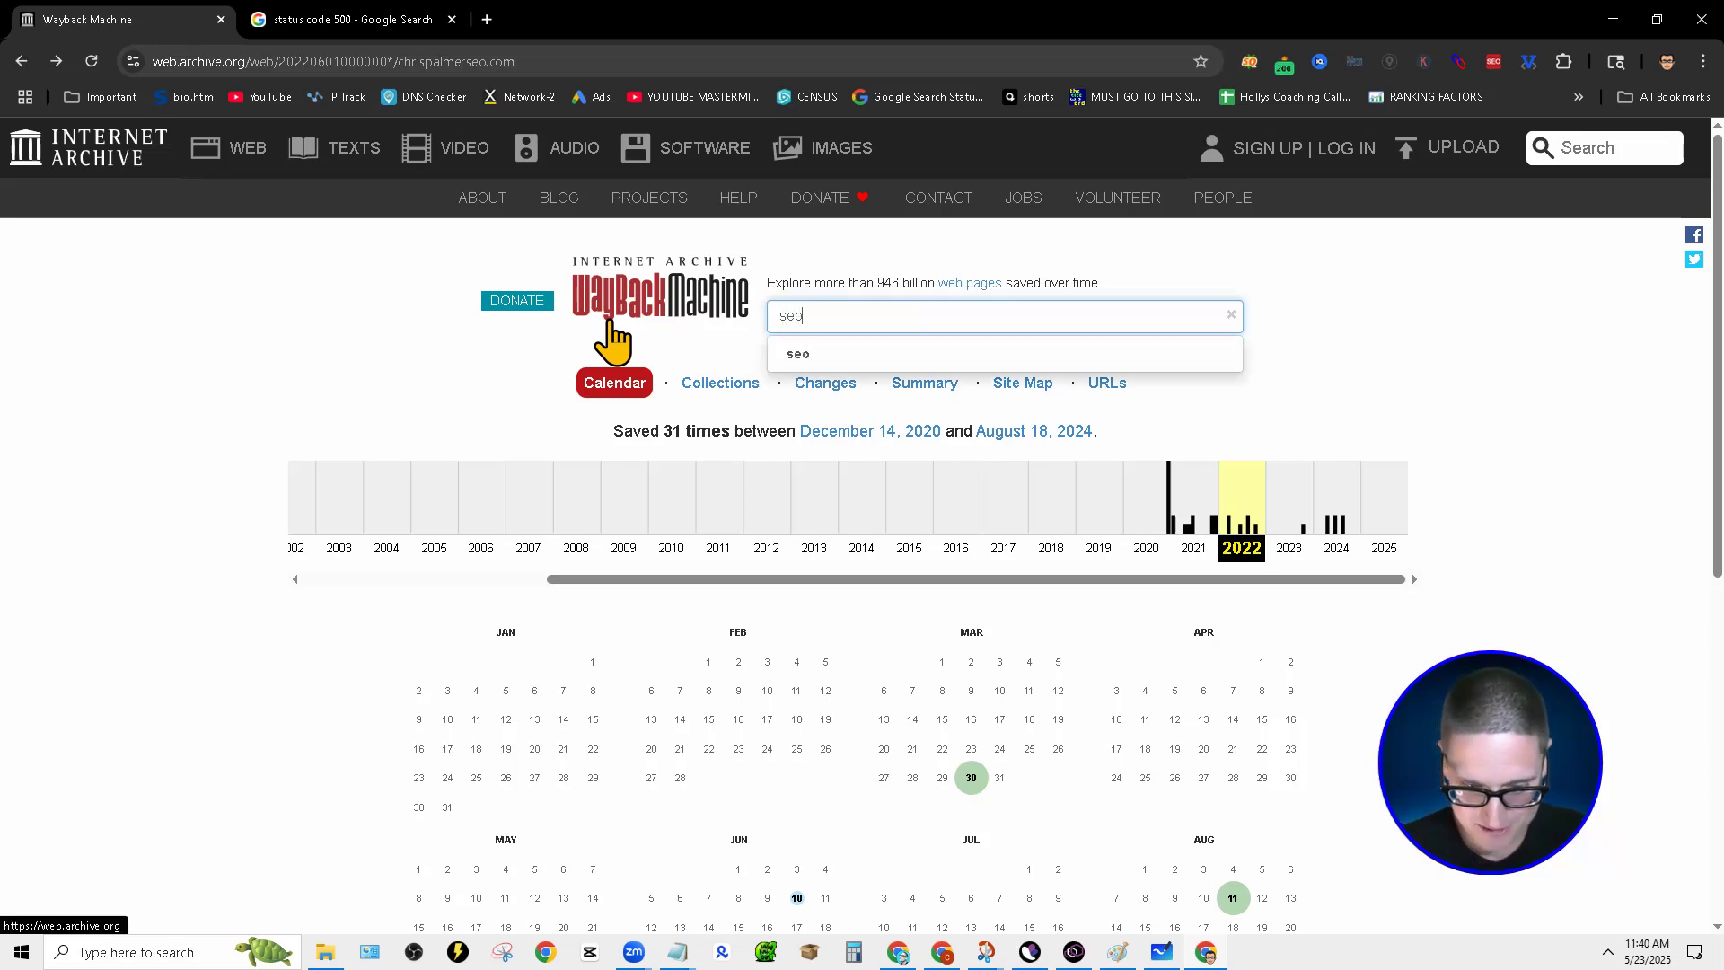
pyautogui.press('Return')
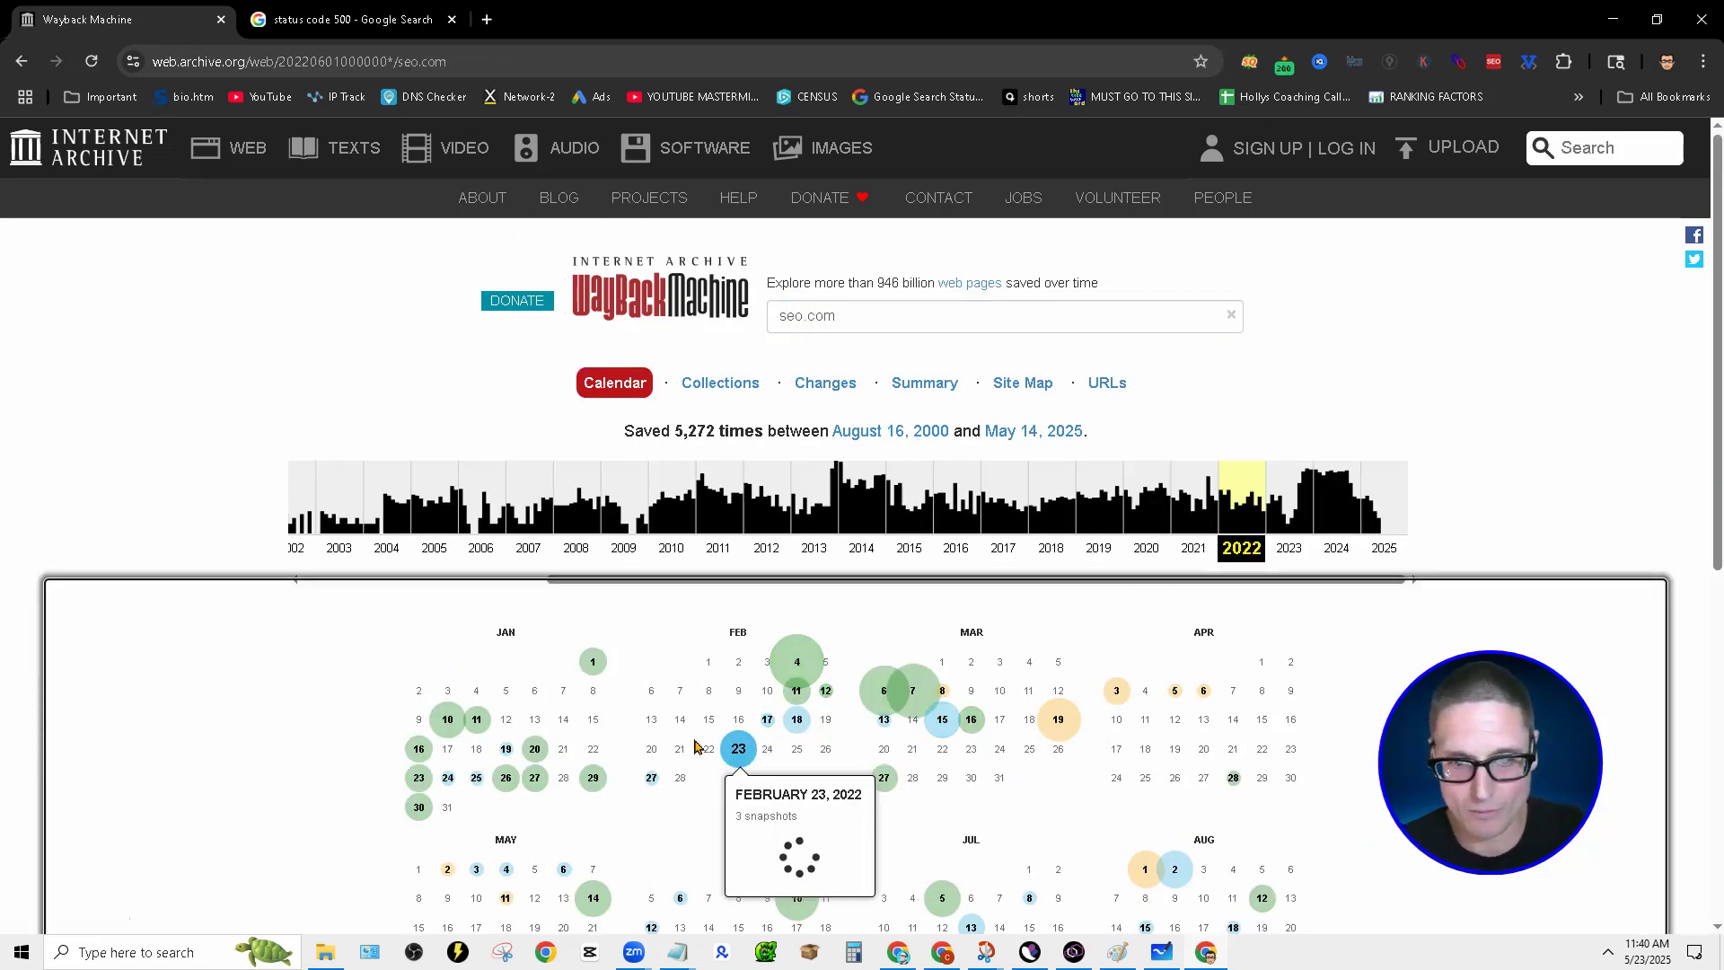
pyautogui.moveTo(796, 661)
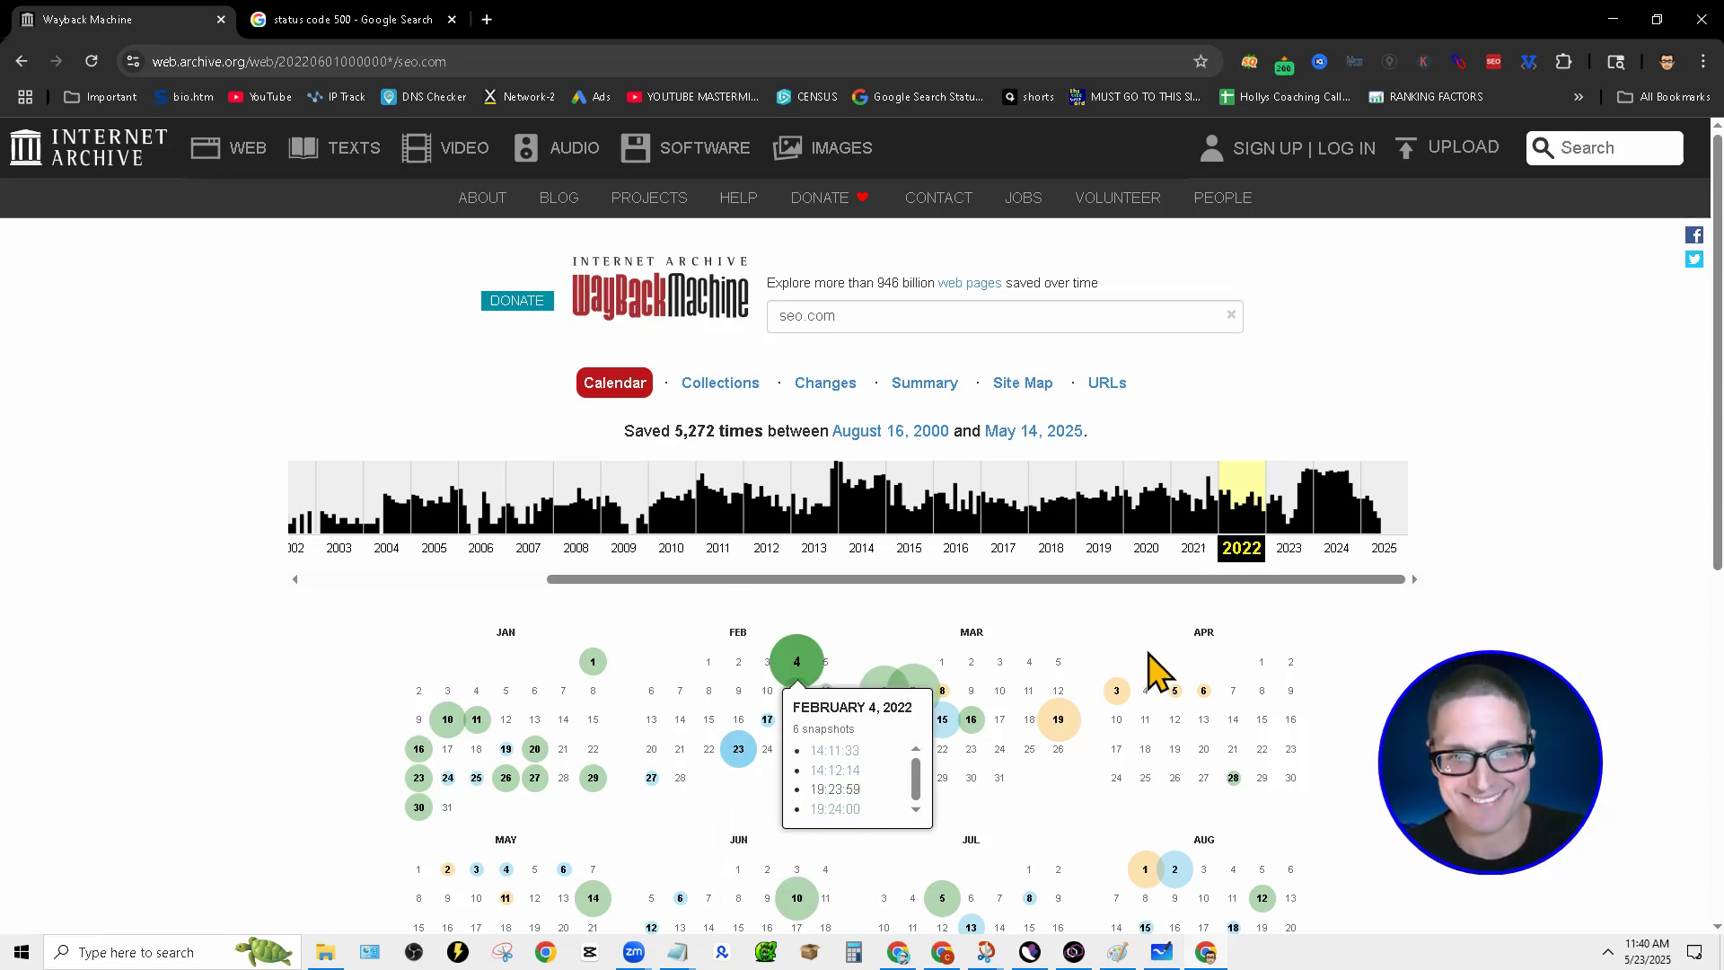
pyautogui.scroll(-3, 897, 719)
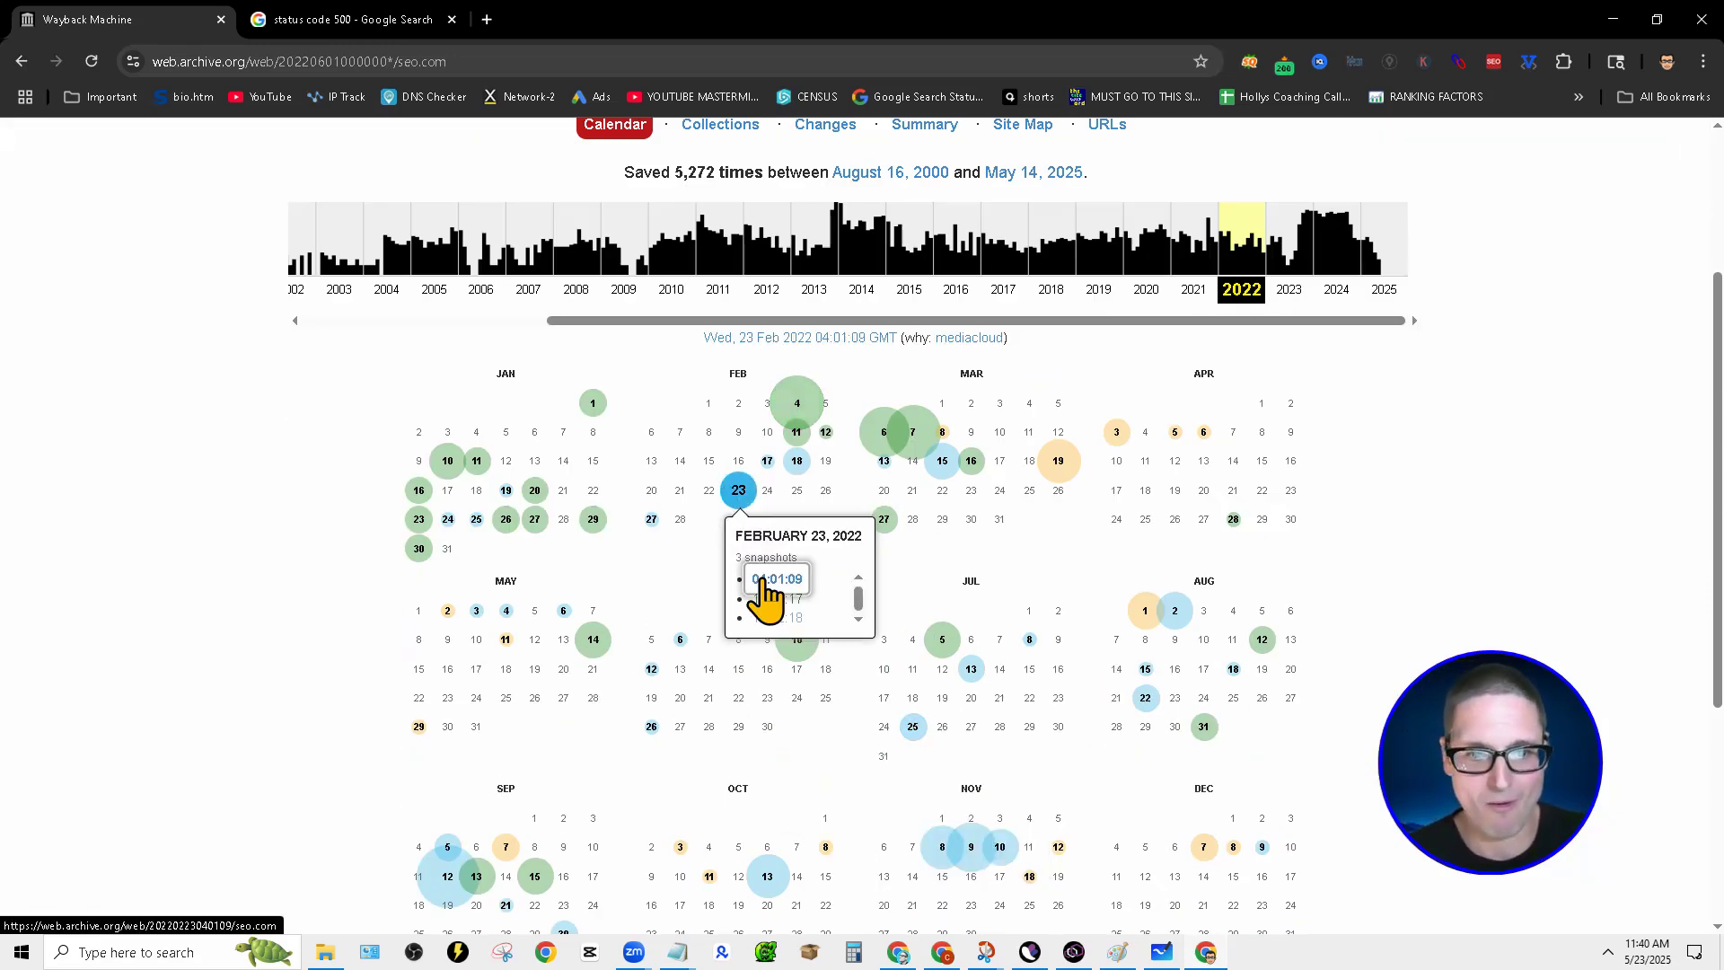
pyautogui.click(768, 580)
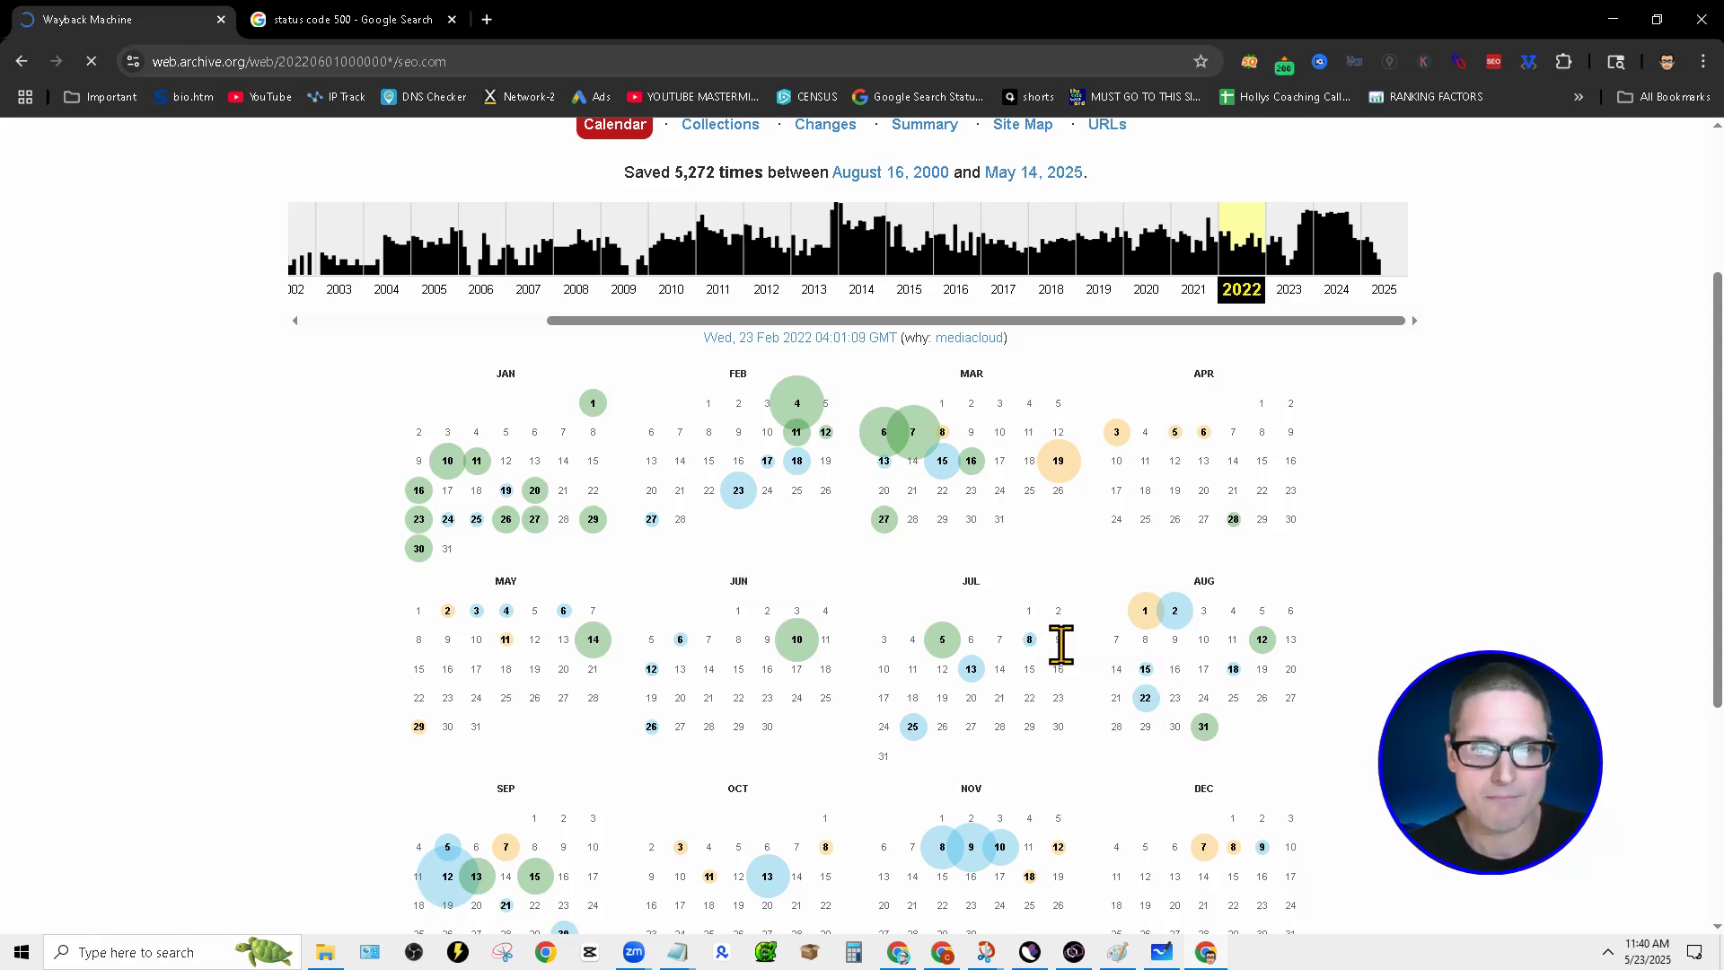
# Close the status code 500 search tab and scroll through the seo.com capture.
pyautogui.click(452, 19)
pyautogui.moveTo(1116, 431)
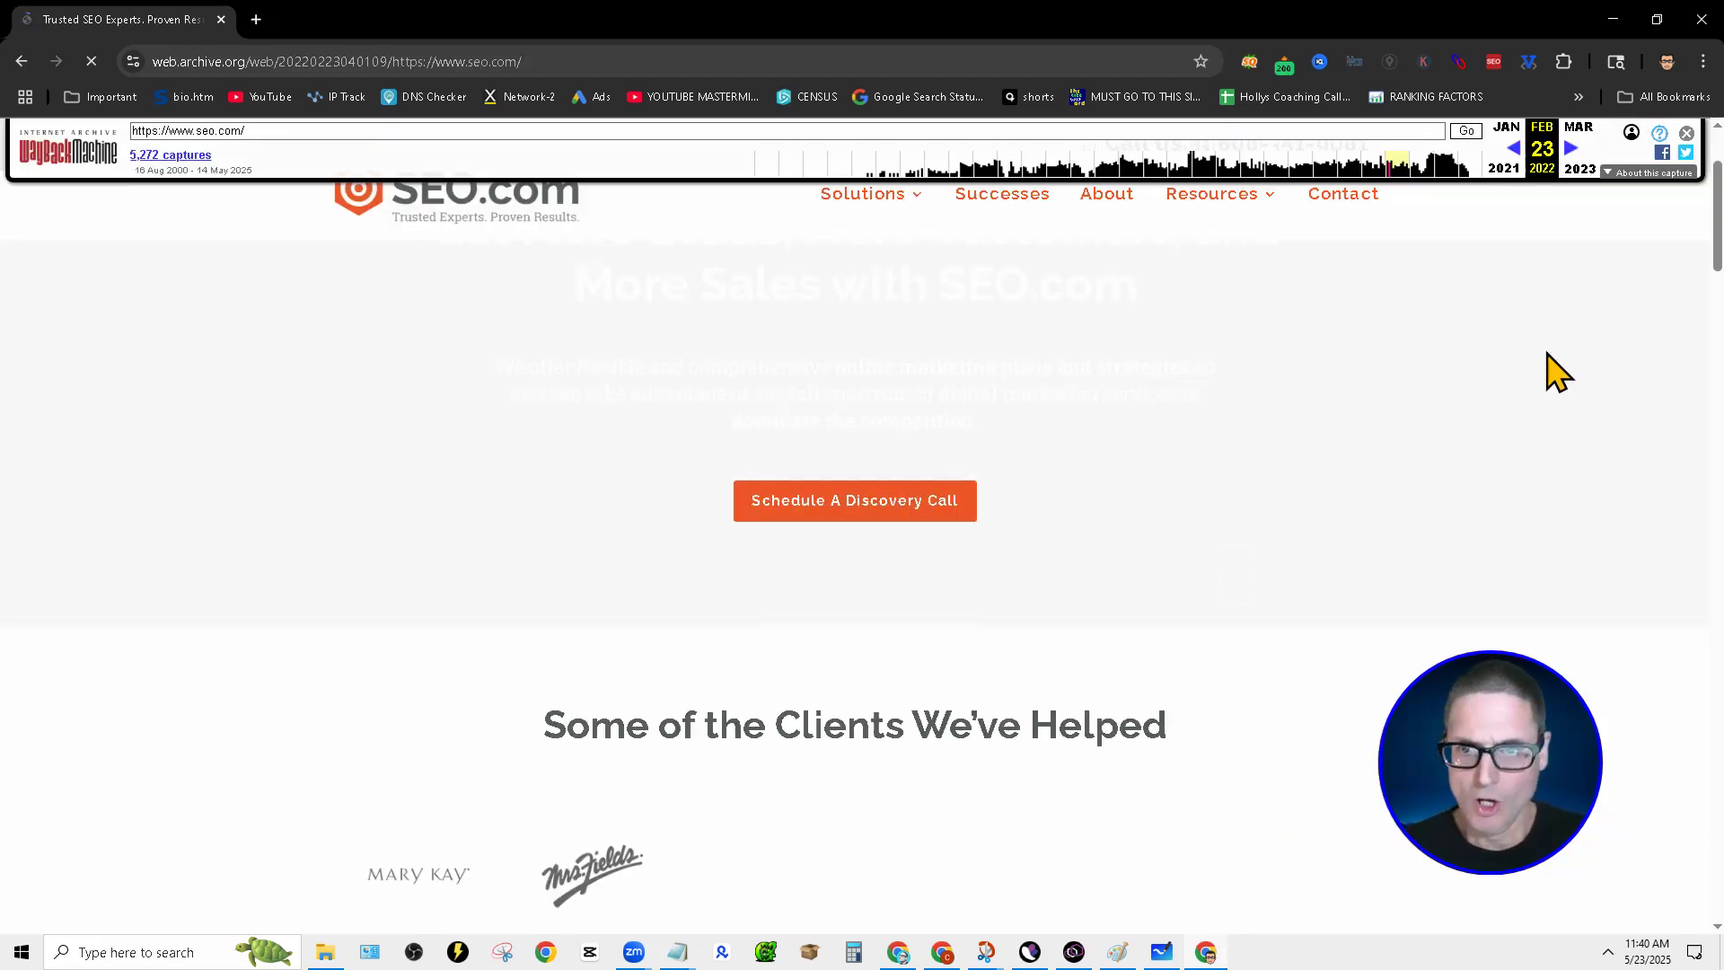
pyautogui.scroll(-3, 1147, 554)
pyautogui.scroll(-1, 1086, 608)
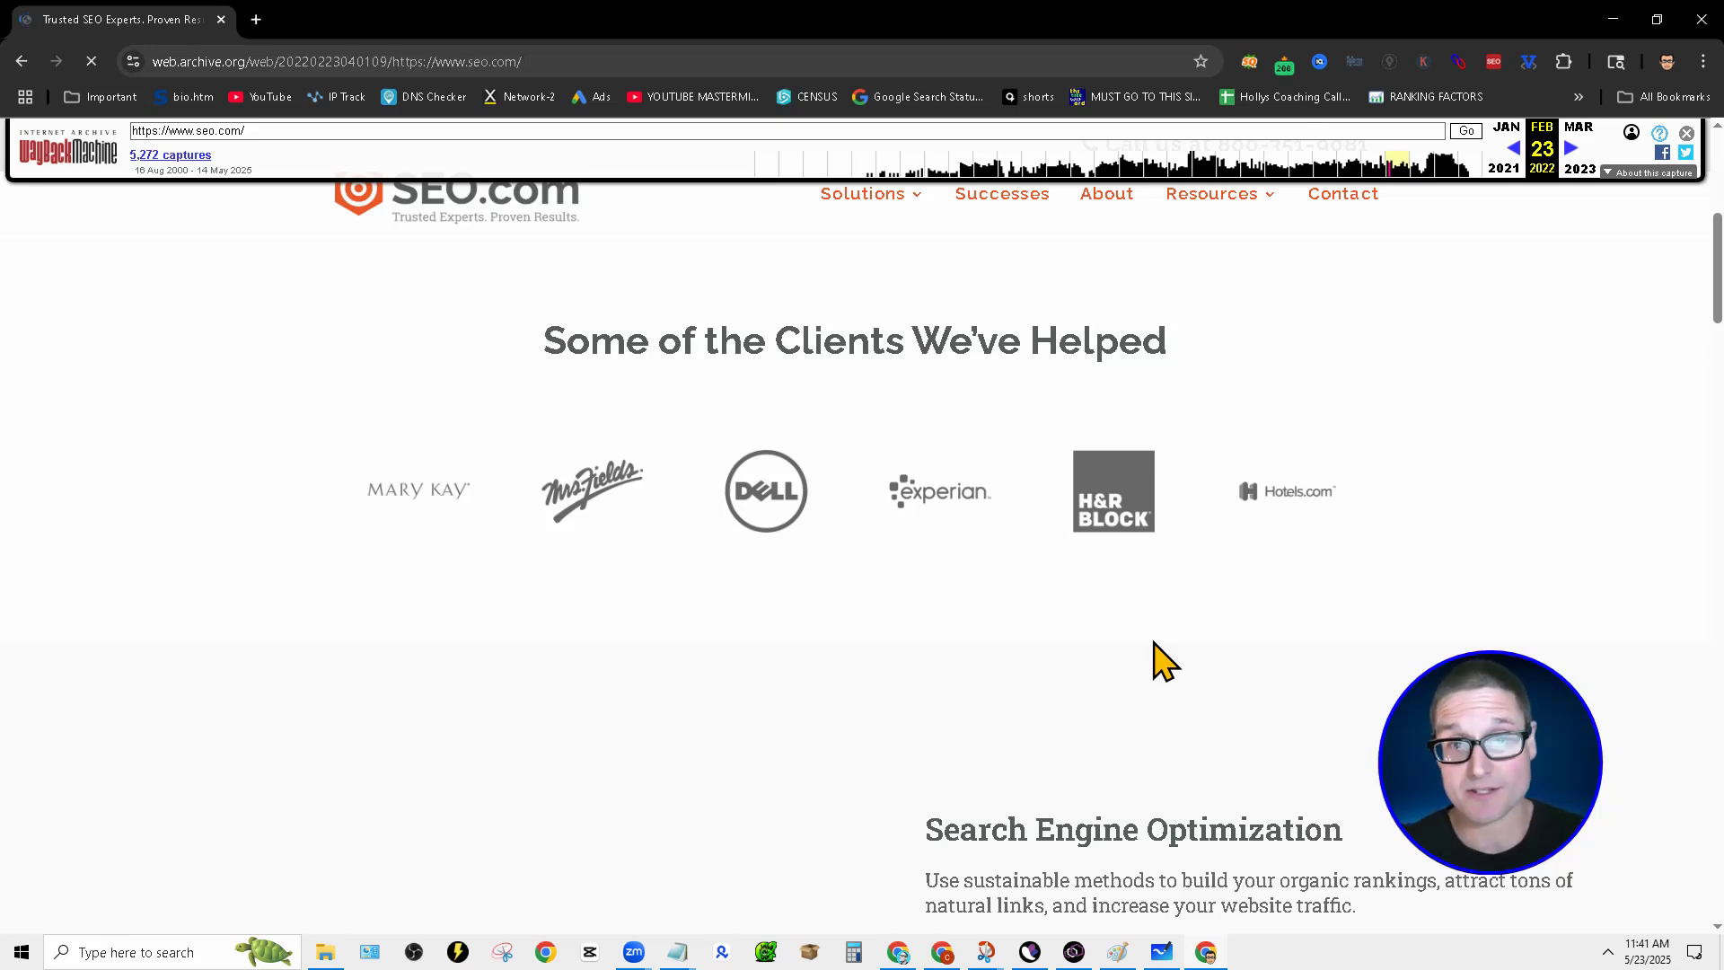
pyautogui.scroll(1, 1127, 619)
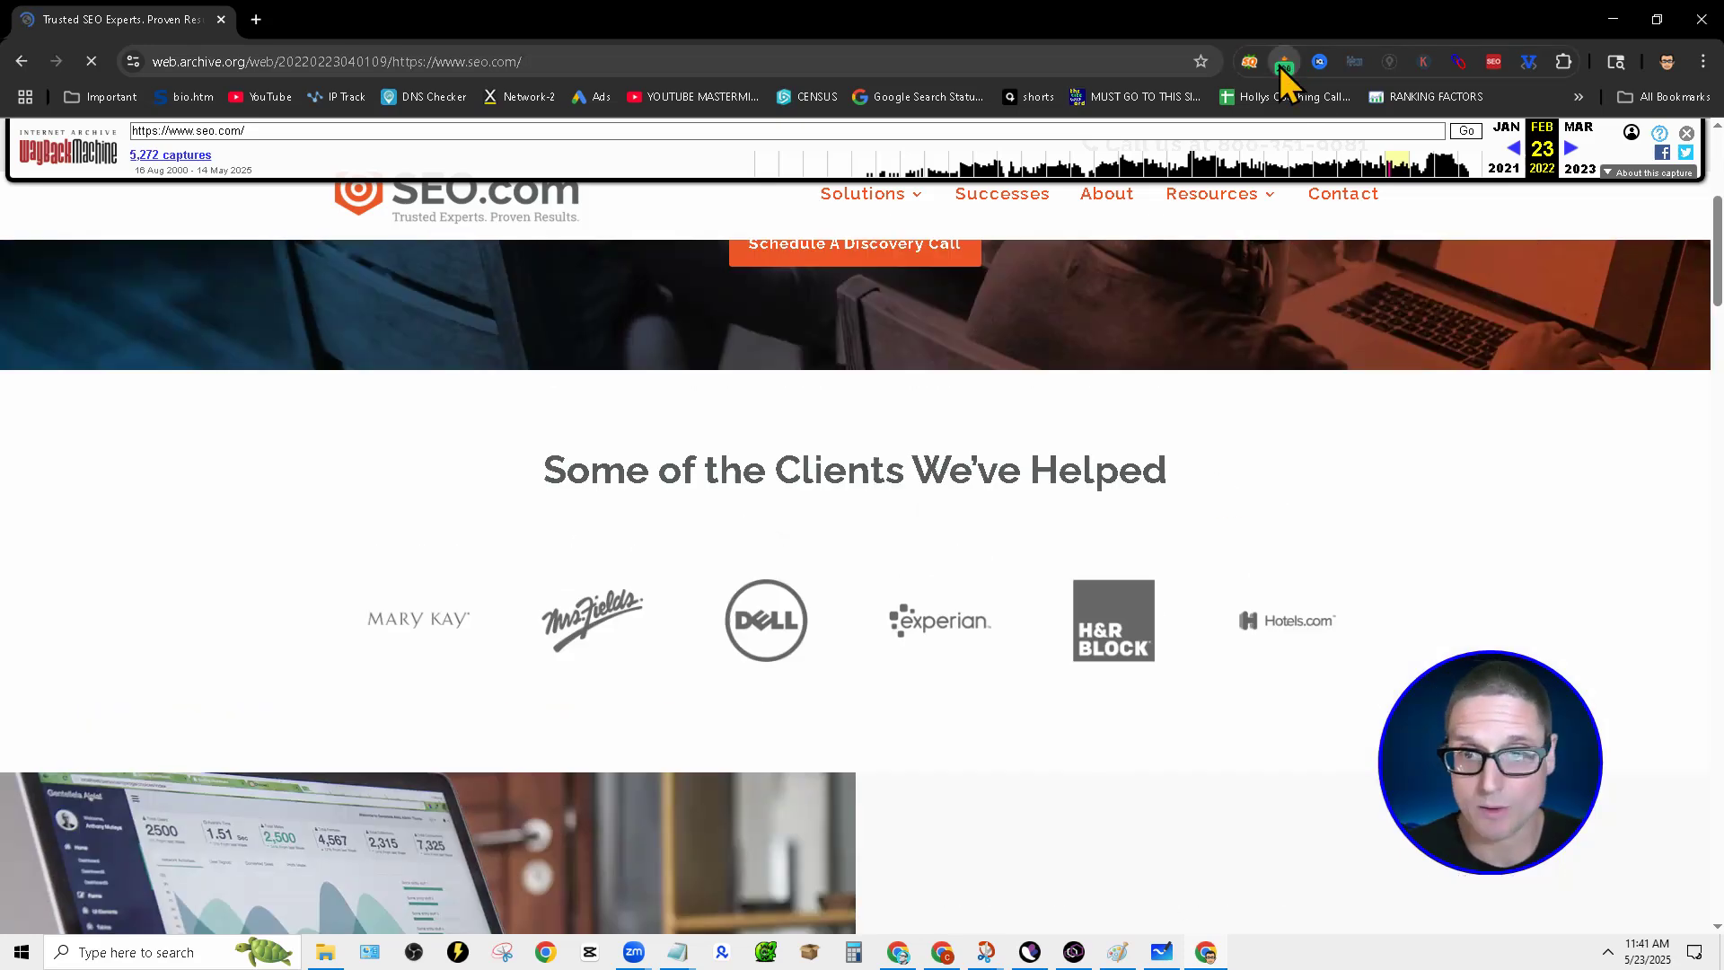
# Check the capture's title and H1 in SEO Pro, then select its original seo.com address.
pyautogui.click(1284, 67)
pyautogui.moveTo(860, 164); pyautogui.dragTo(1172, 180)
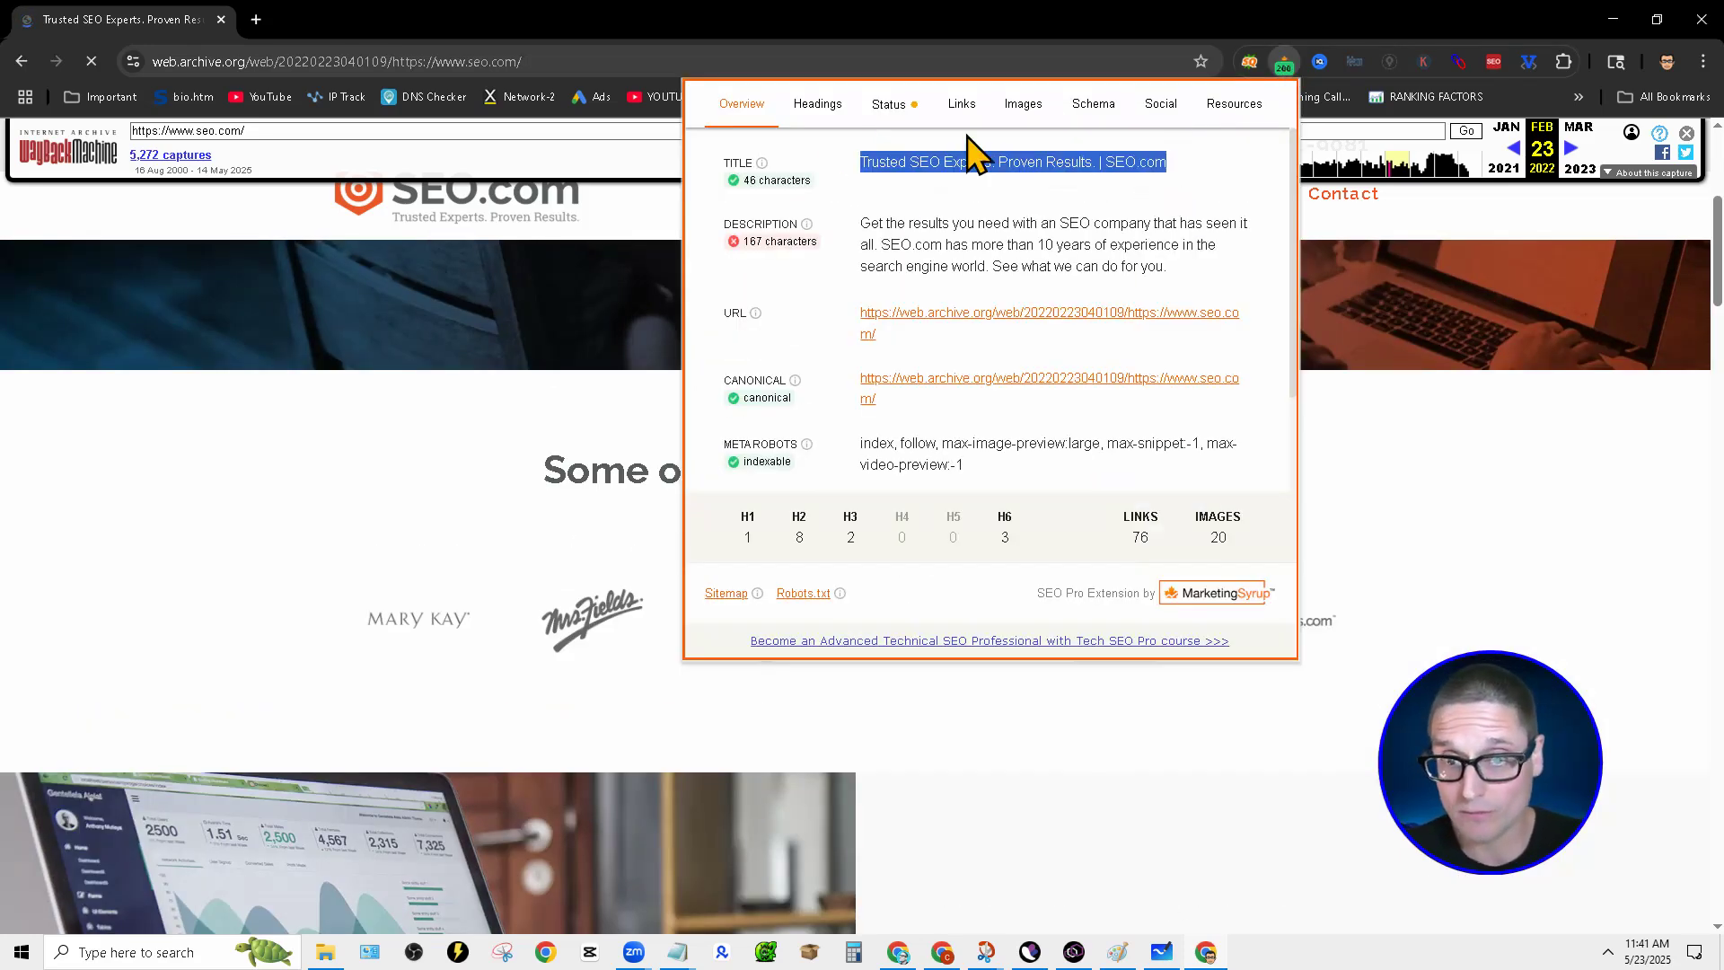
pyautogui.click(817, 105)
pyautogui.moveTo(858, 224); pyautogui.dragTo(973, 269)
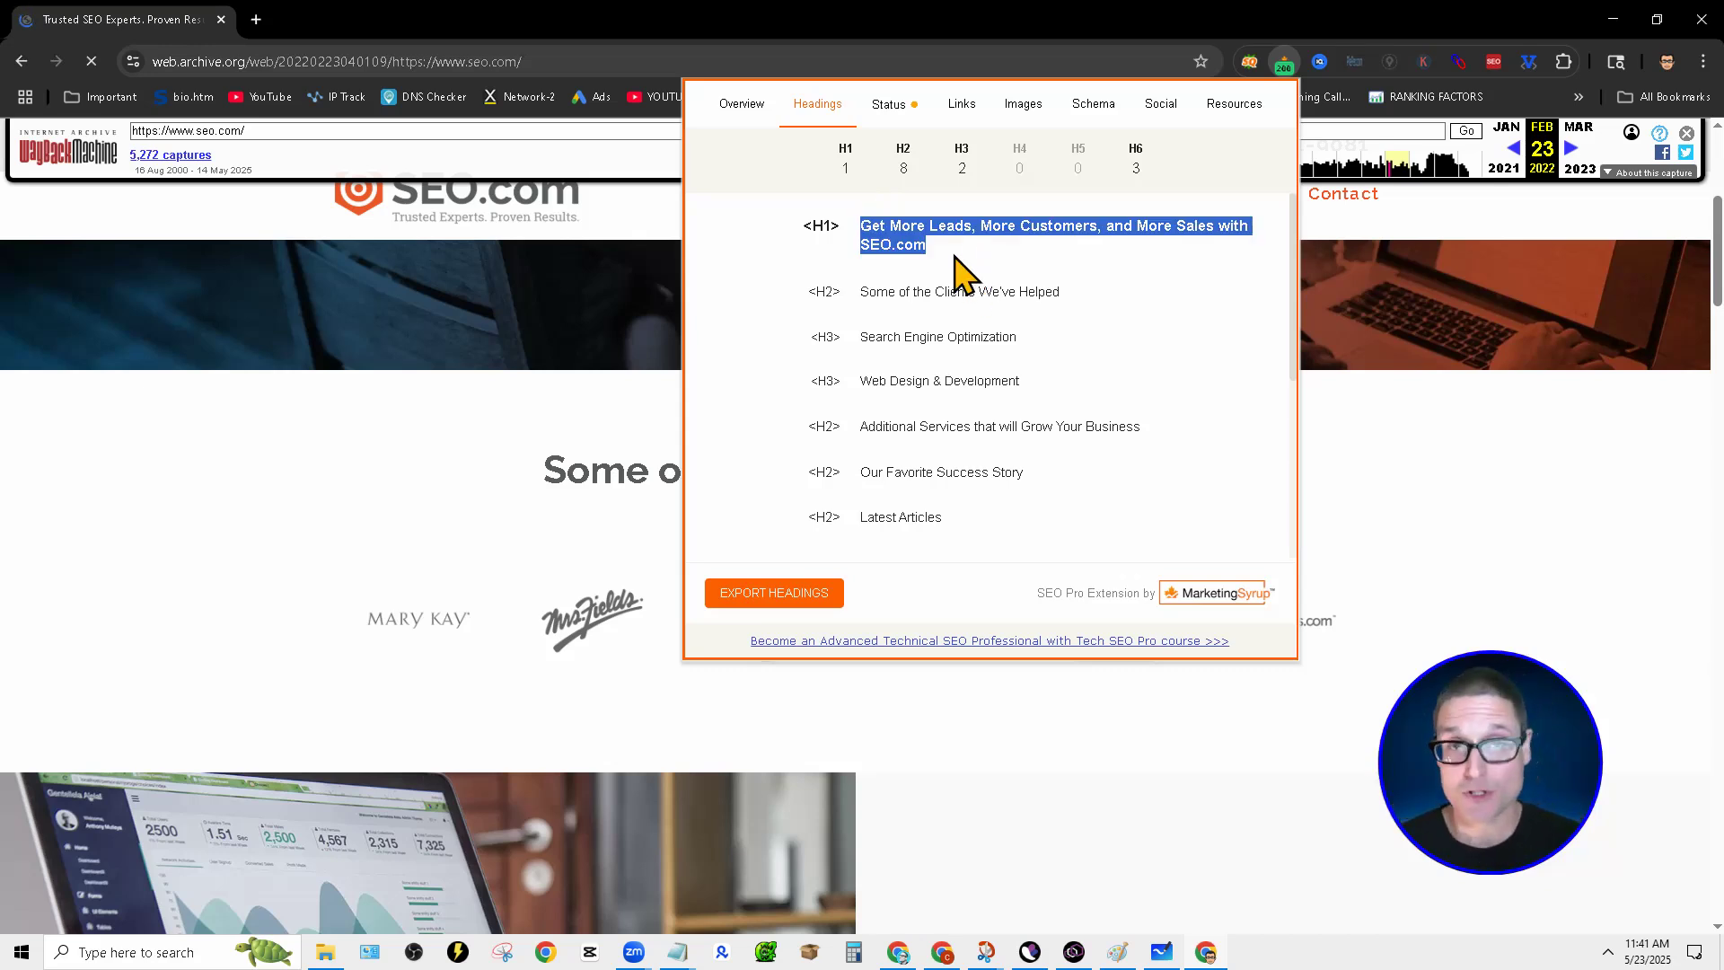
pyautogui.click(386, 61)
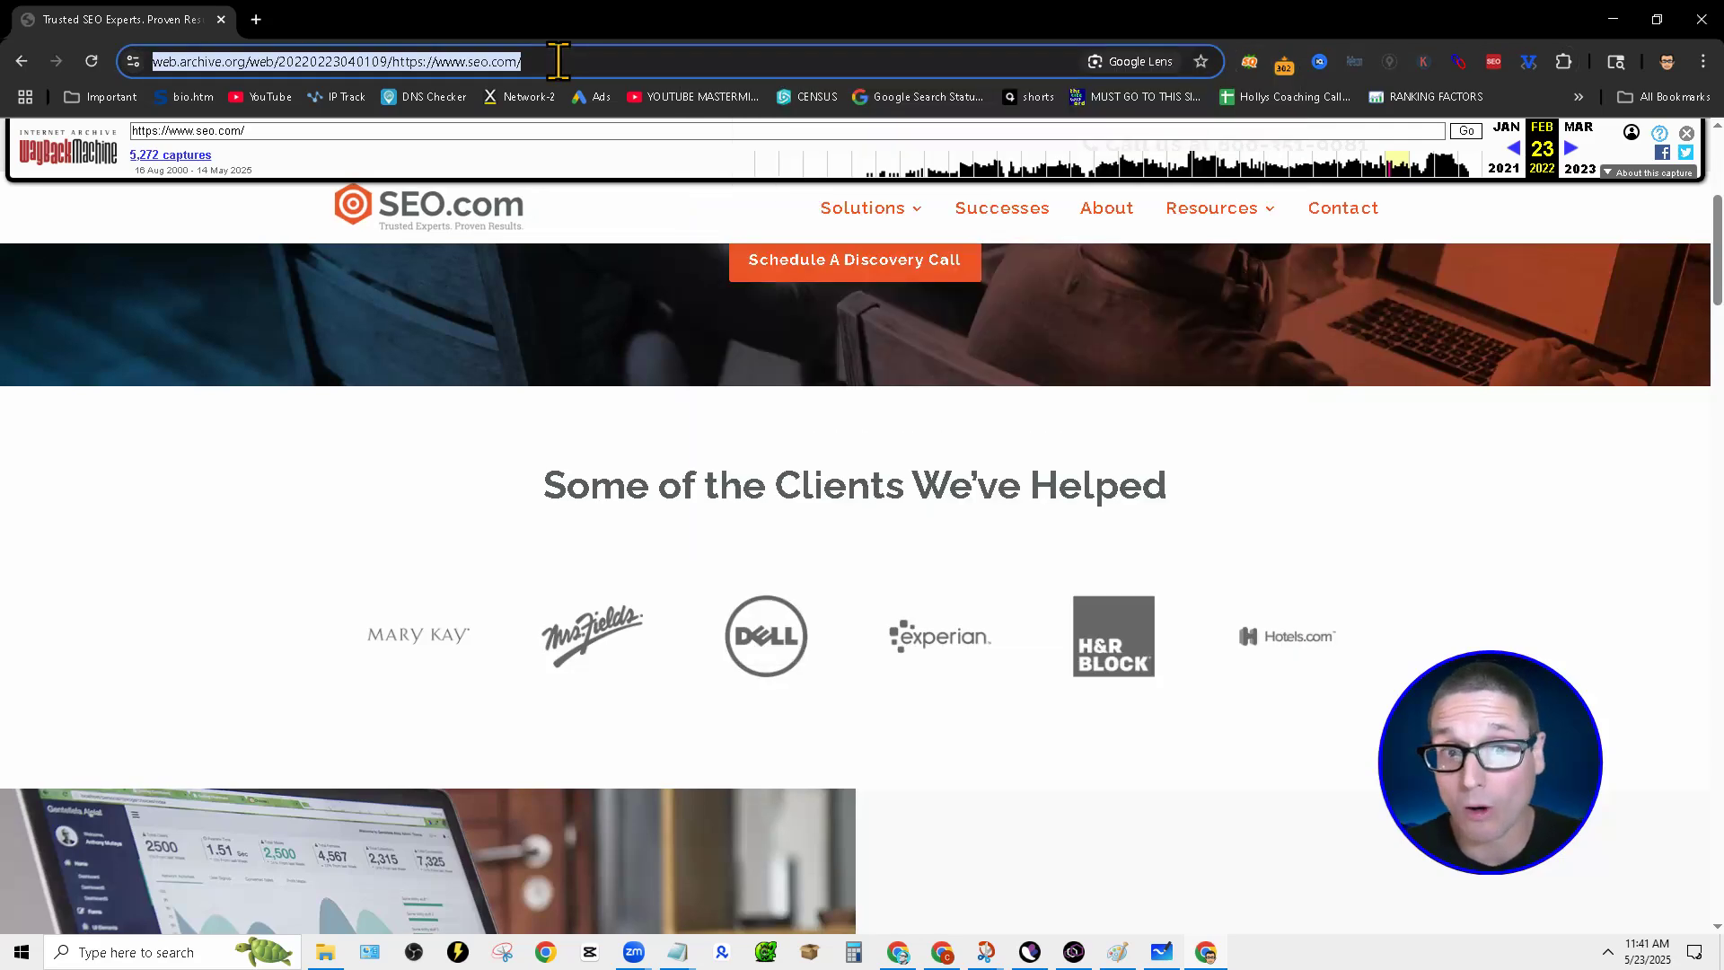
pyautogui.click(355, 133)
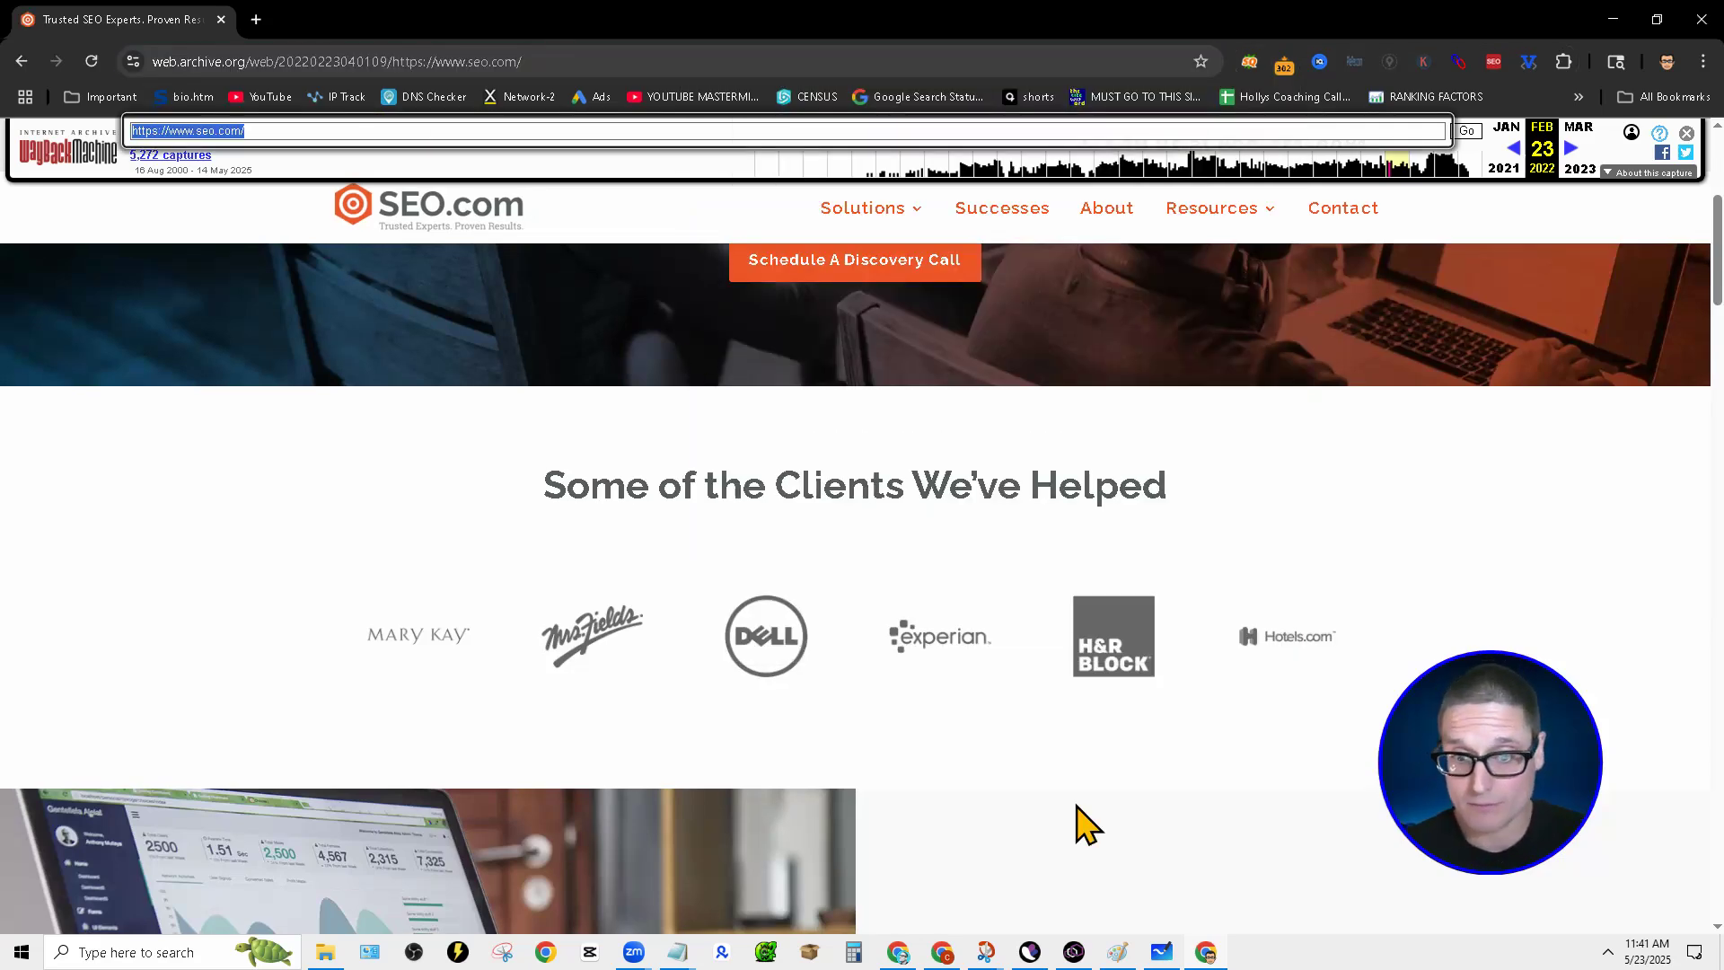
# Add a whiteboard note reading 'url: same', 'title: same', 'h1: same' on three lines.
pyautogui.click(1147, 959)
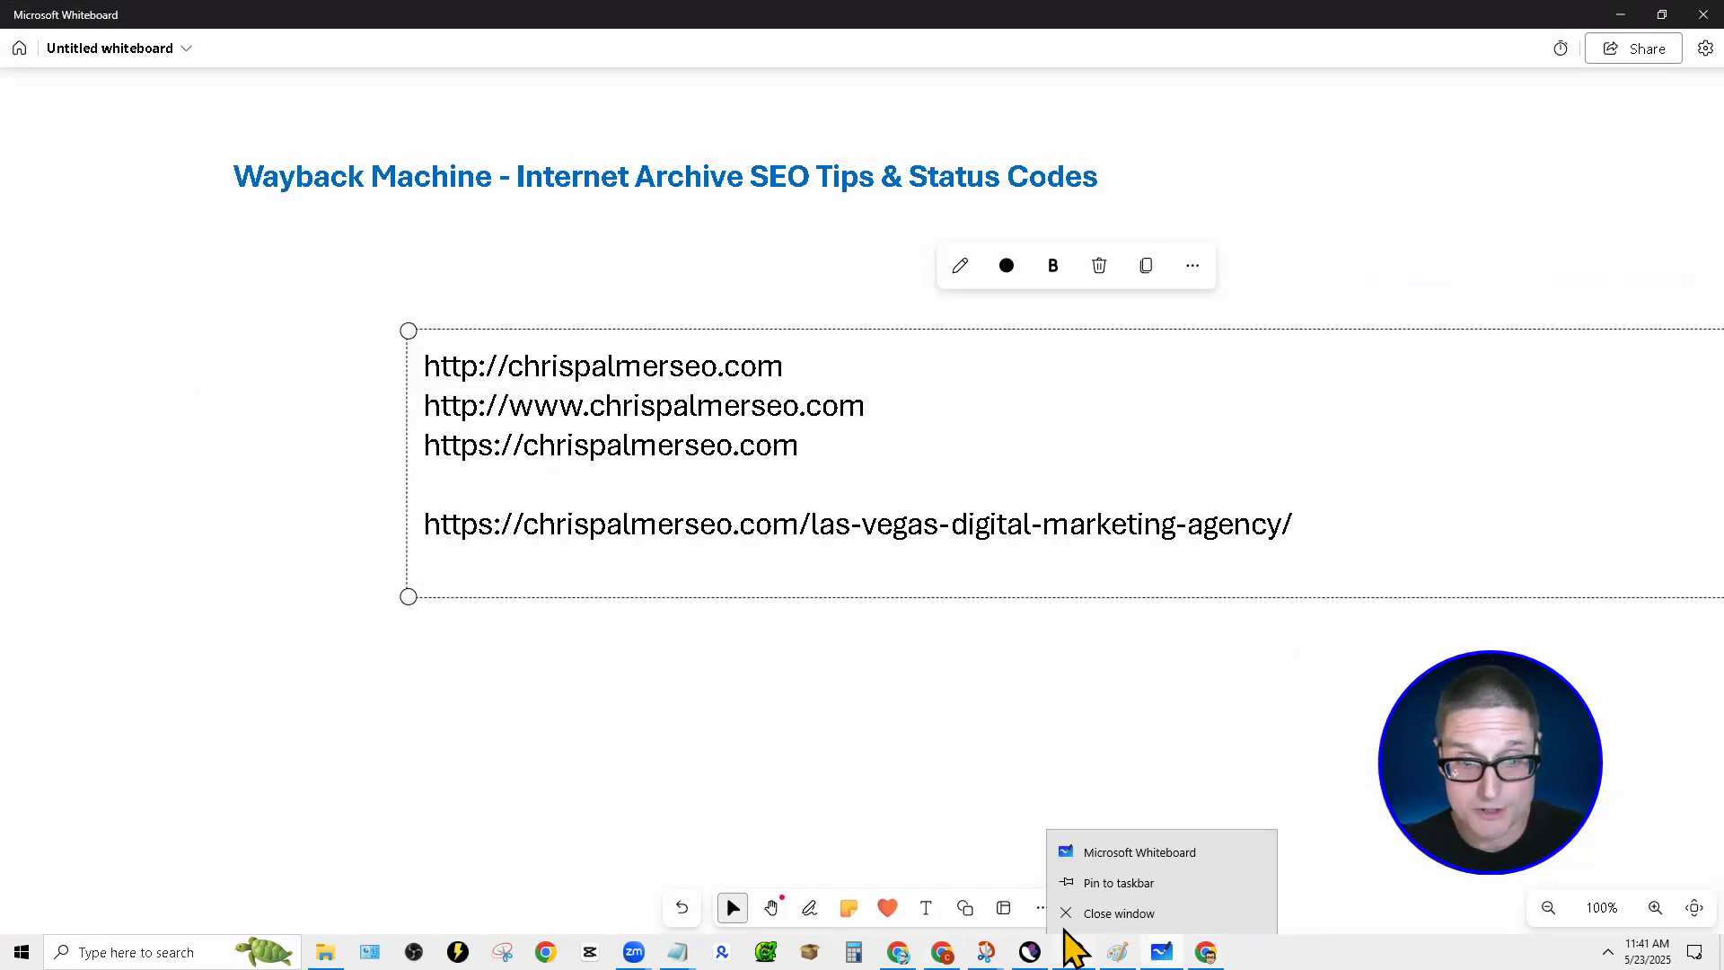
pyautogui.rightClick(795, 637)
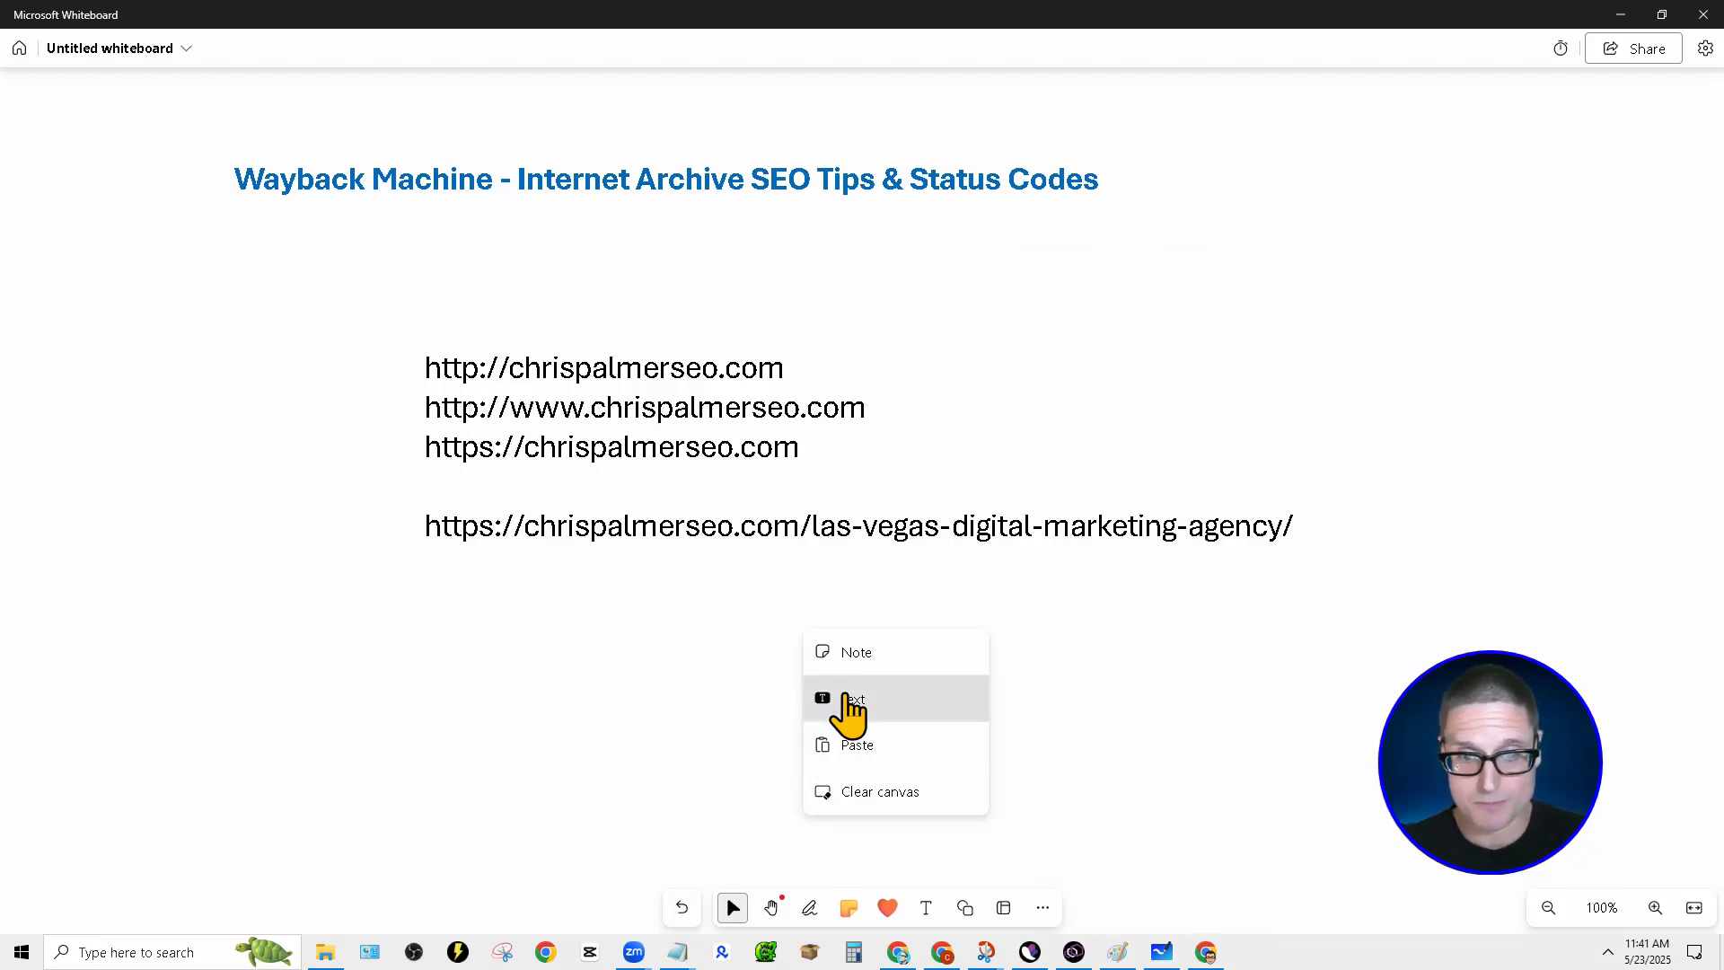
pyautogui.click(837, 704)
pyautogui.write('url')
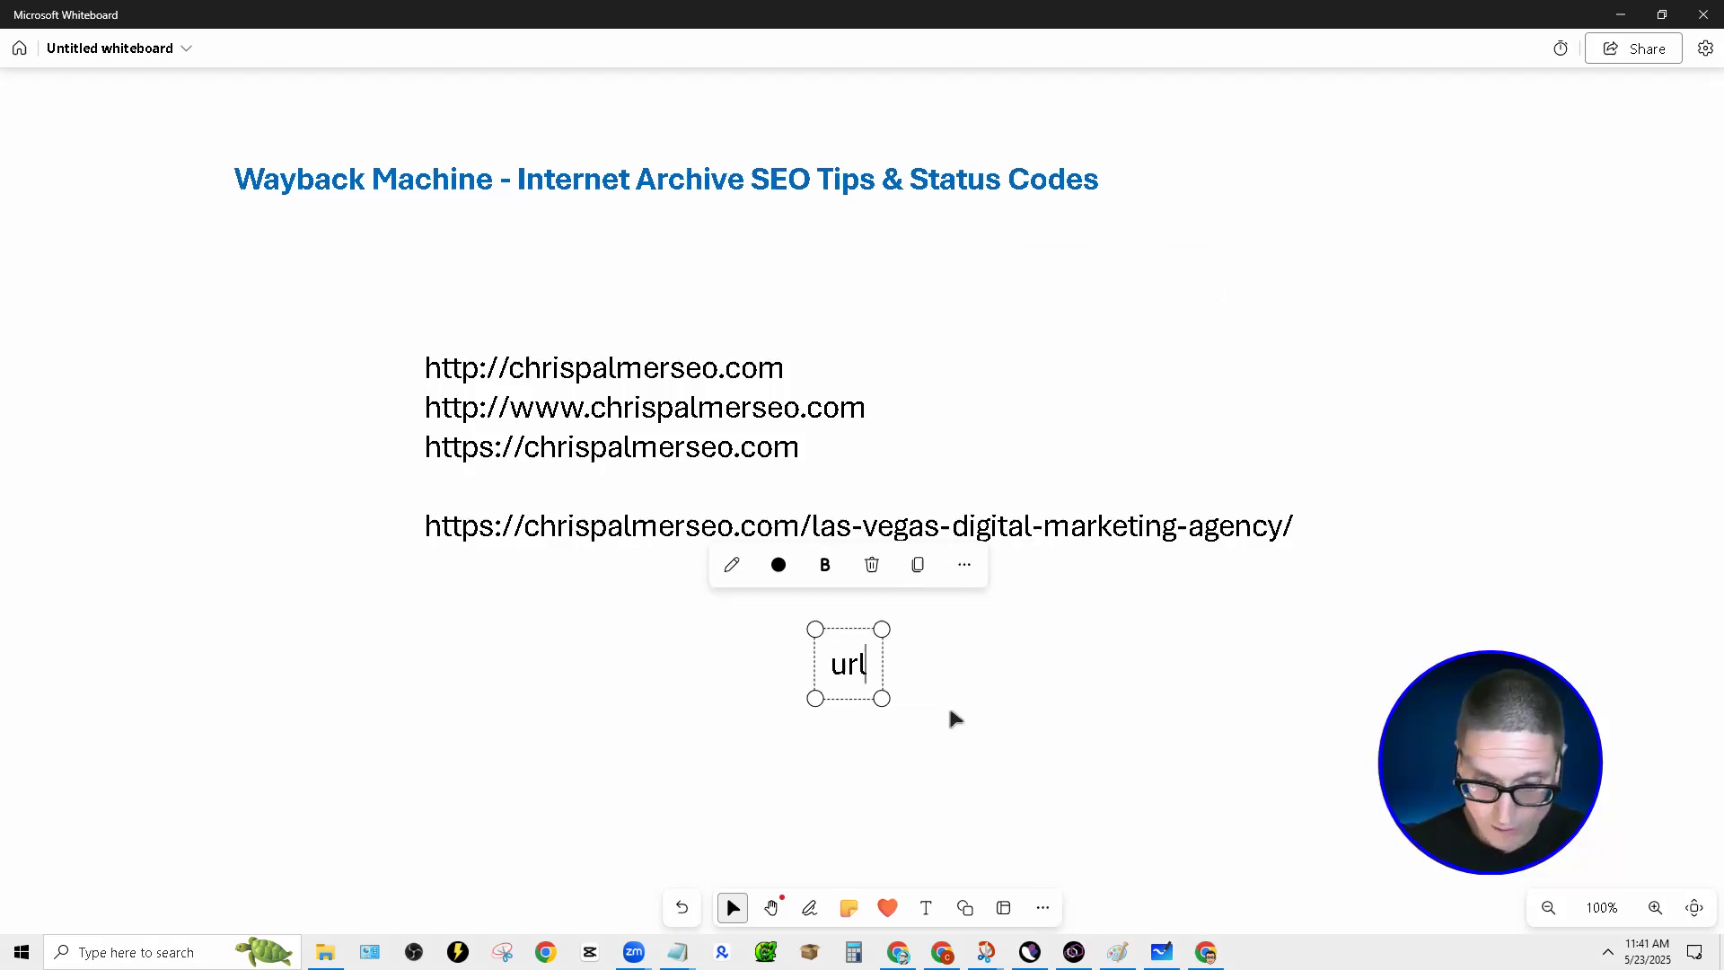
pyautogui.write(': same')
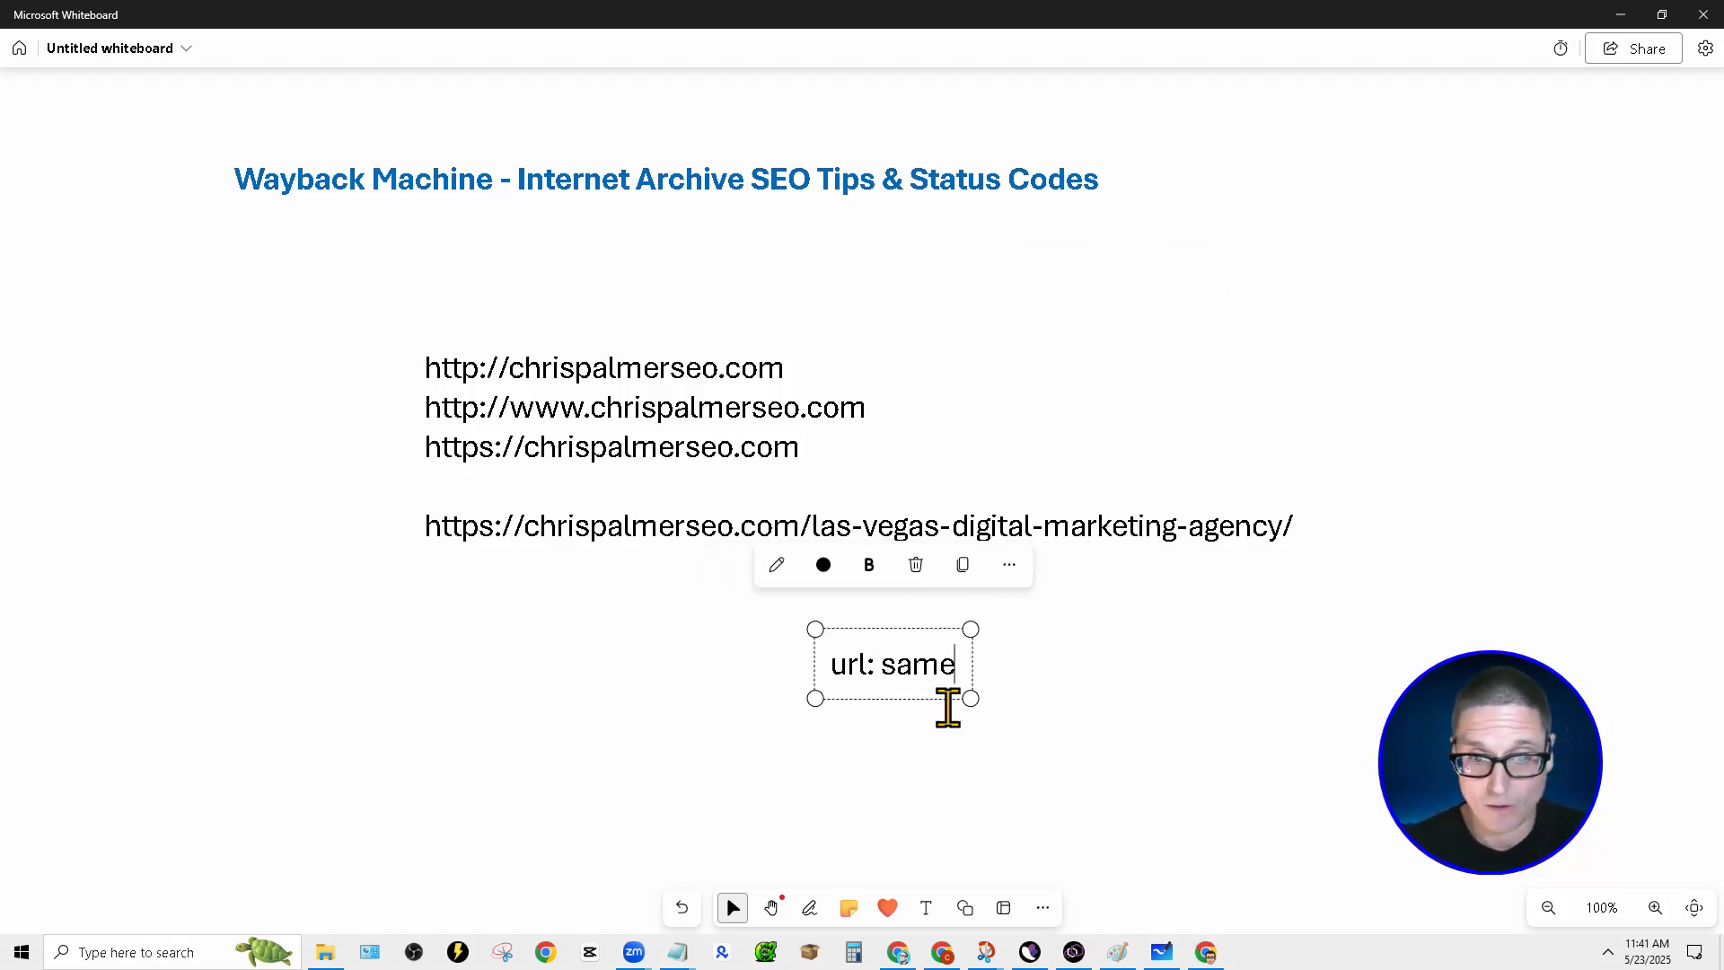
pyautogui.press('Return')
pyautogui.write('title: s')
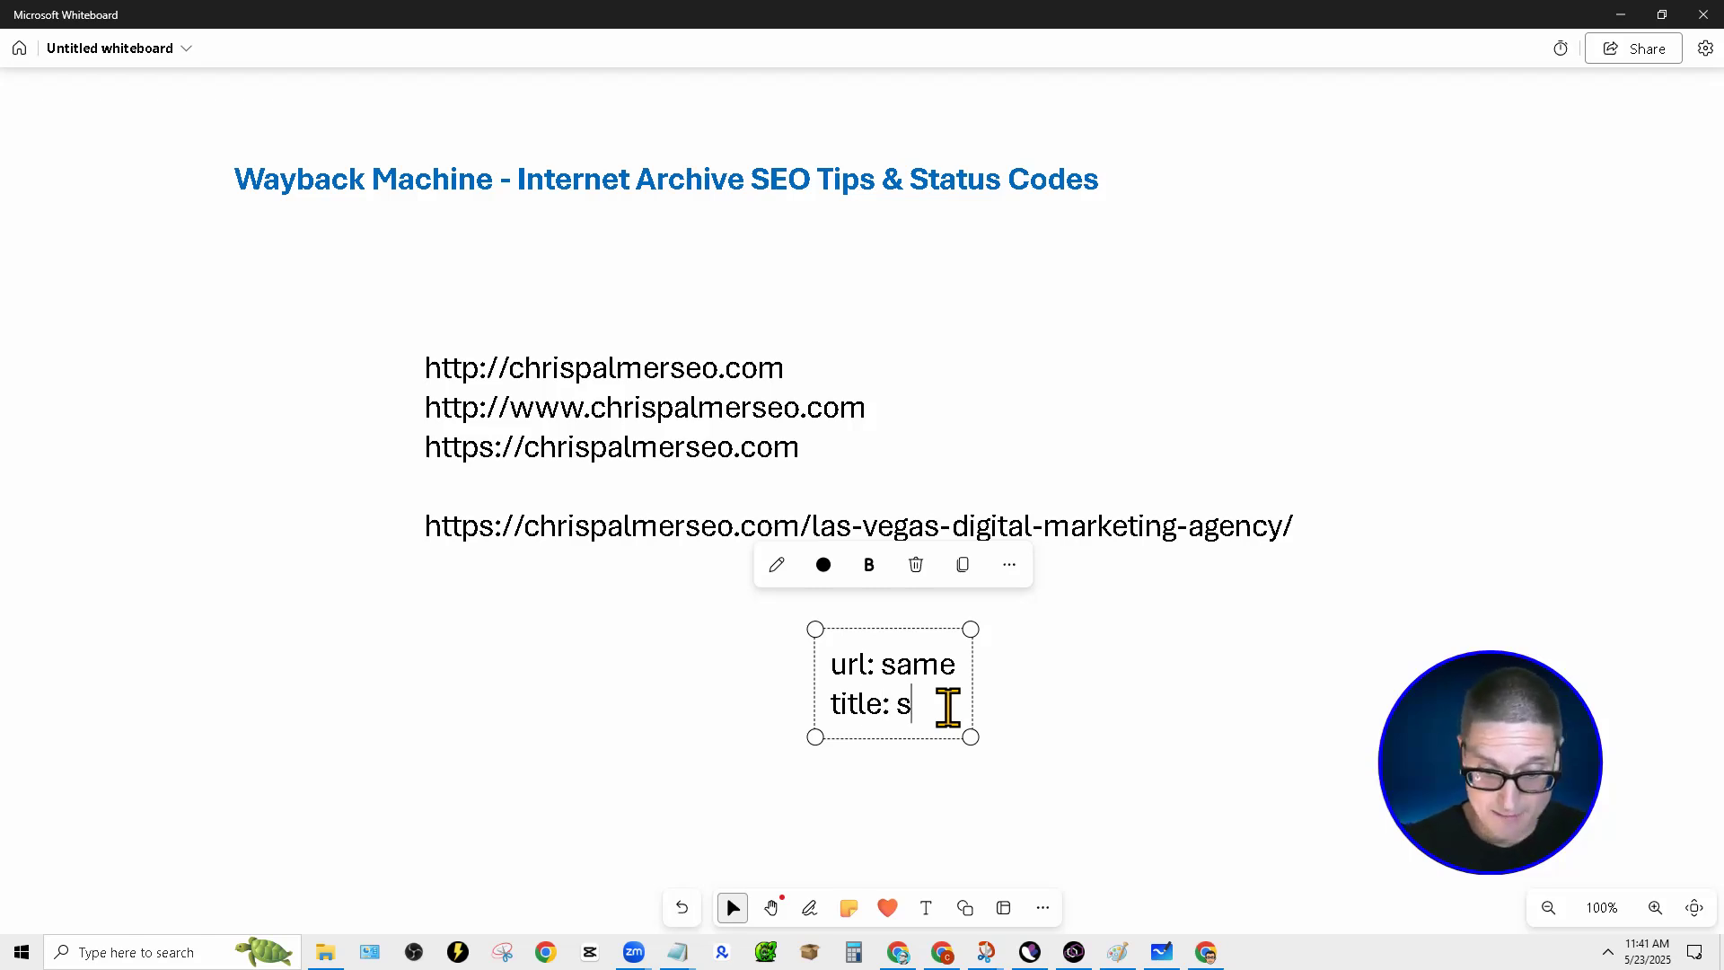
pyautogui.write('ame')
pyautogui.press('Return')
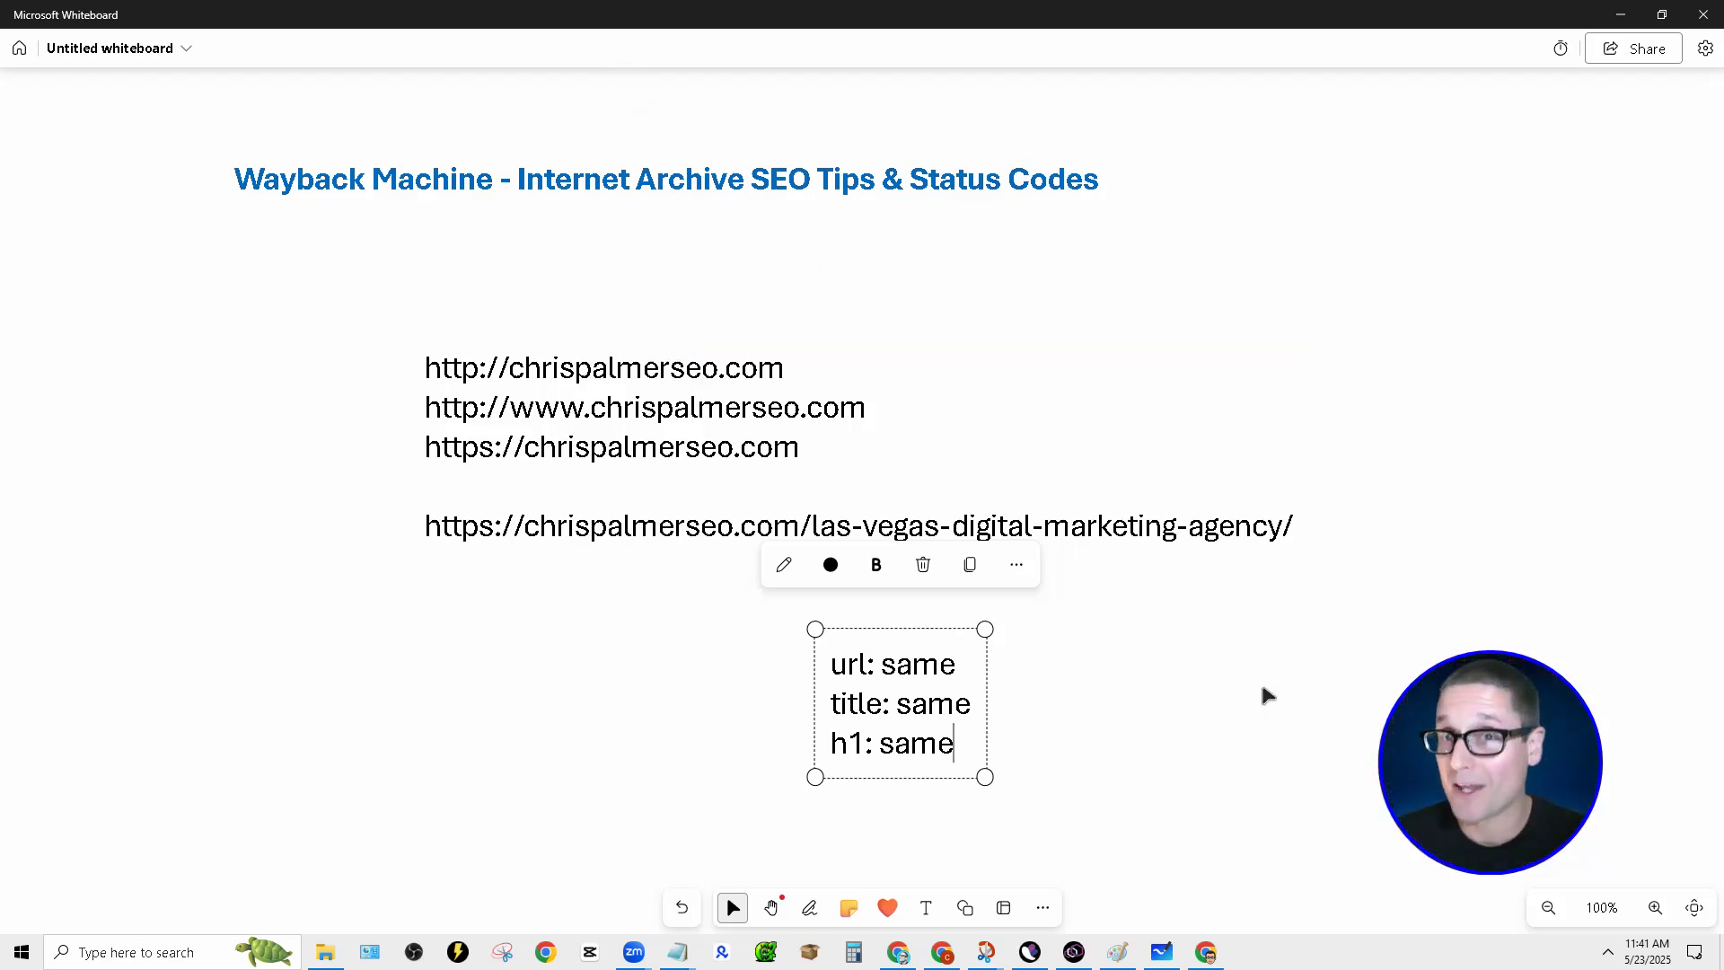
# Review the roughly 6,038 Semrush backlinks, then return to the archived seo.com capture.
pyautogui.click(1075, 953)
pyautogui.scroll(5, 655, 662)
pyautogui.scroll(4, 801, 673)
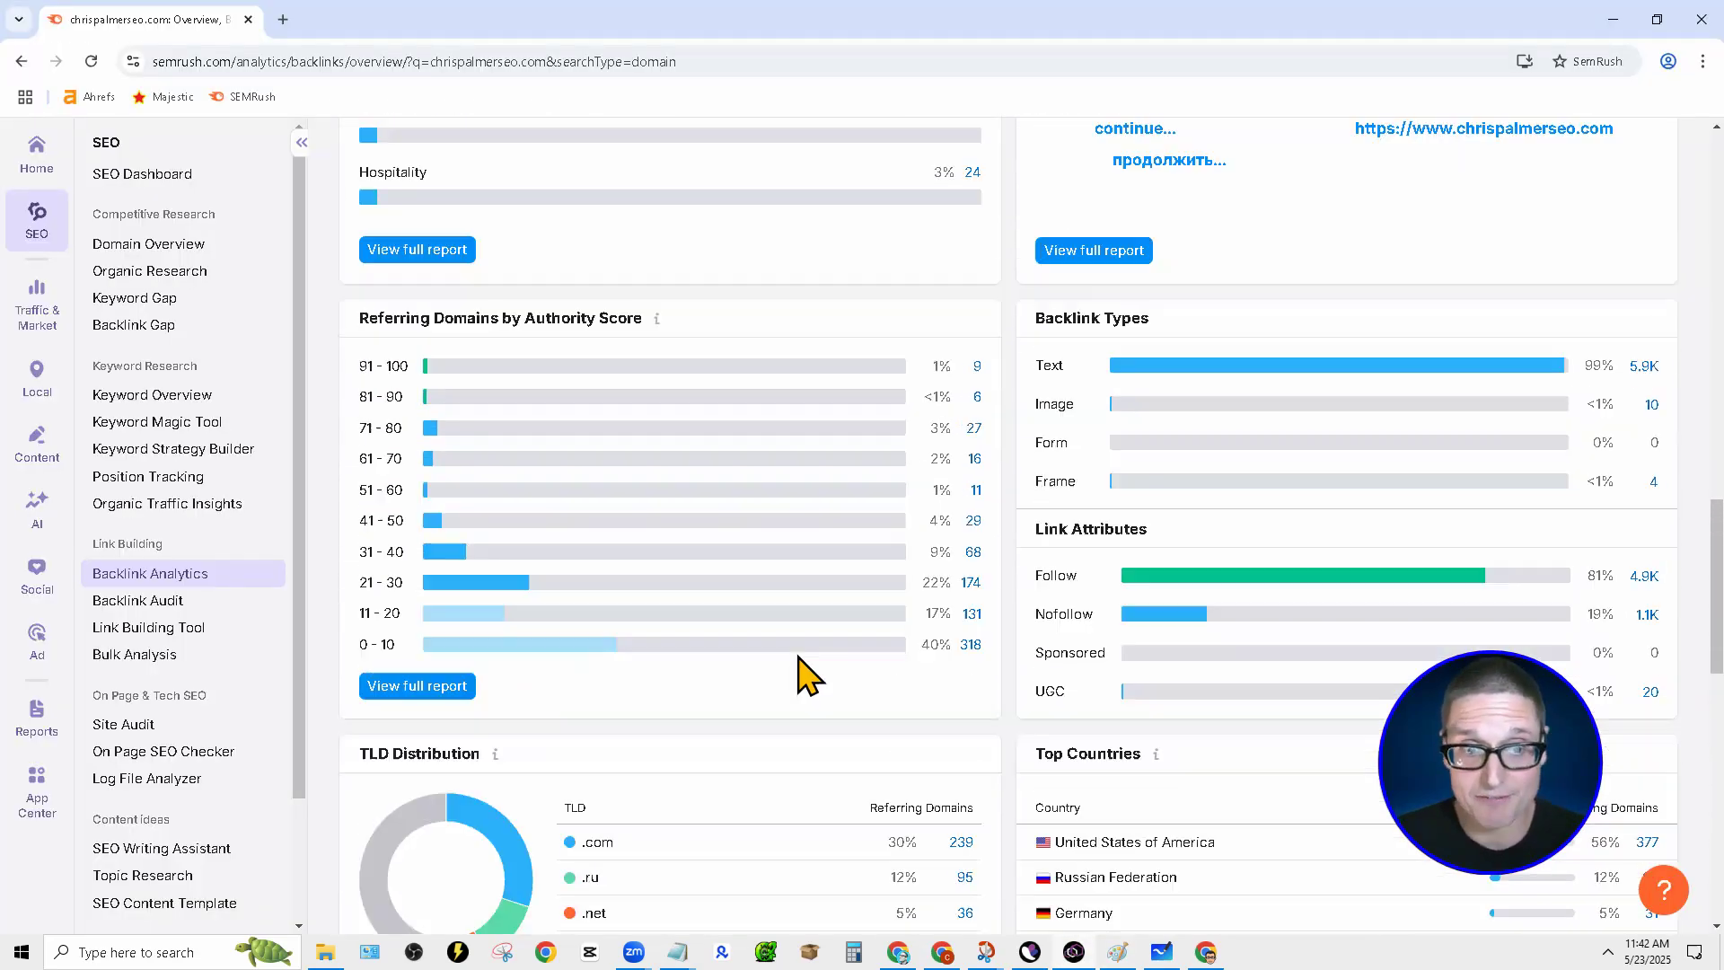
pyautogui.scroll(5, 916, 716)
pyautogui.scroll(3, 929, 705)
pyautogui.scroll(5, 950, 696)
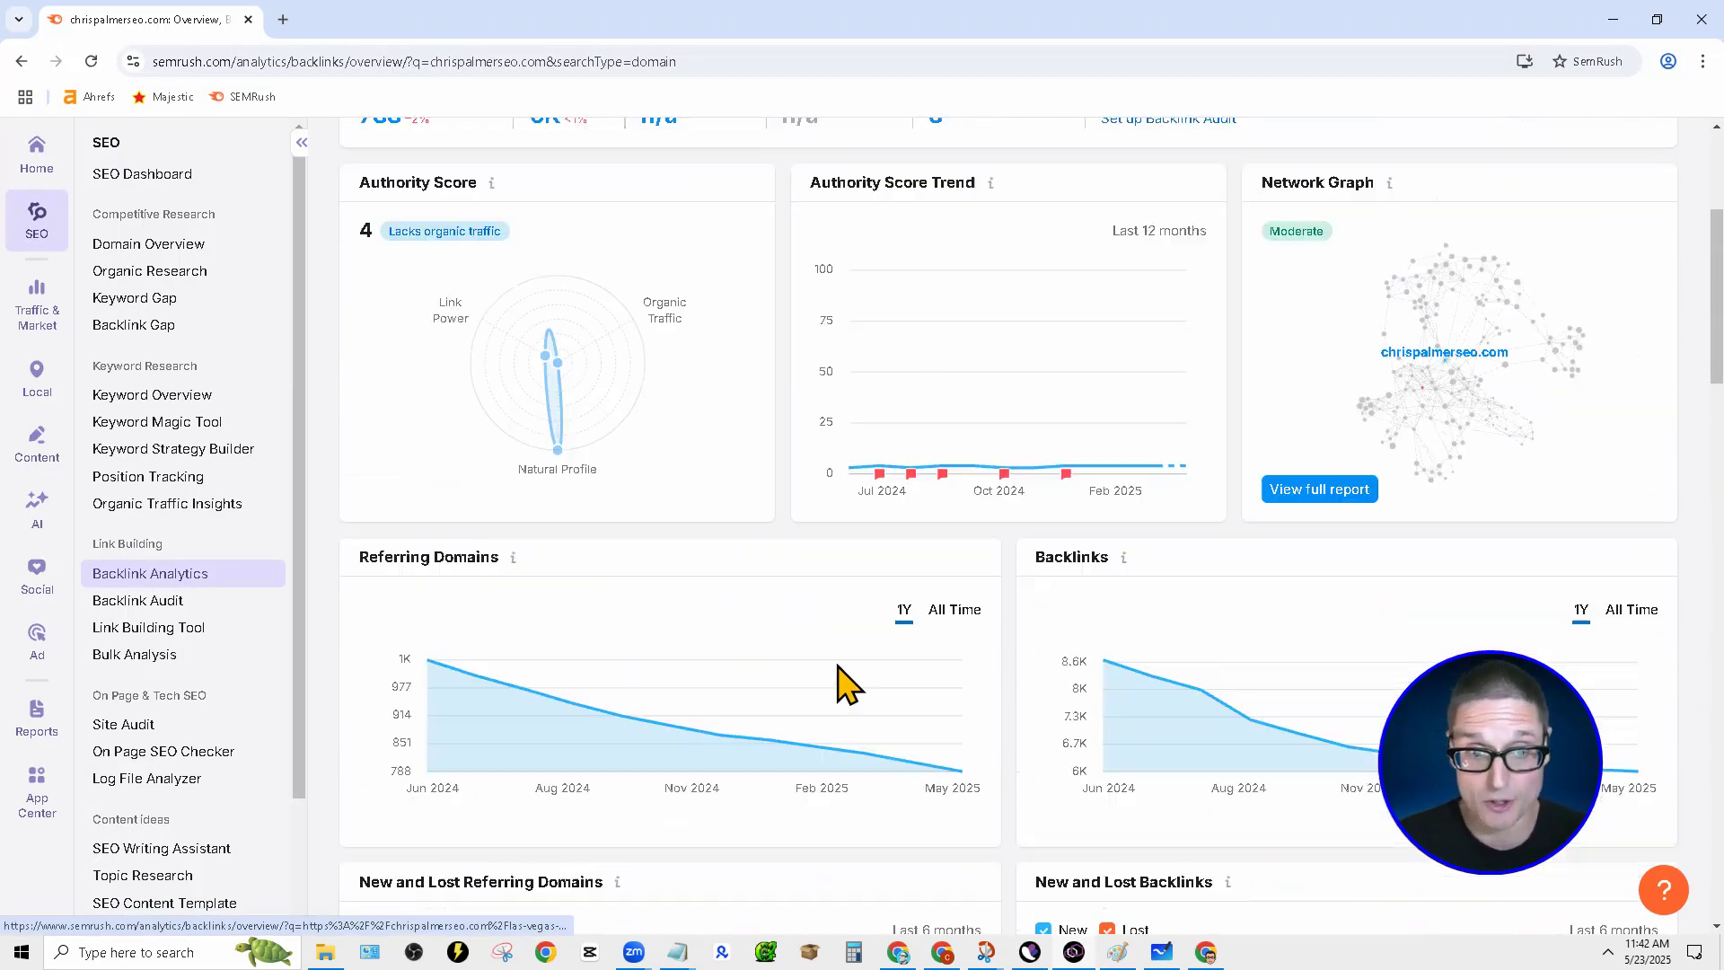
pyautogui.scroll(3, 843, 680)
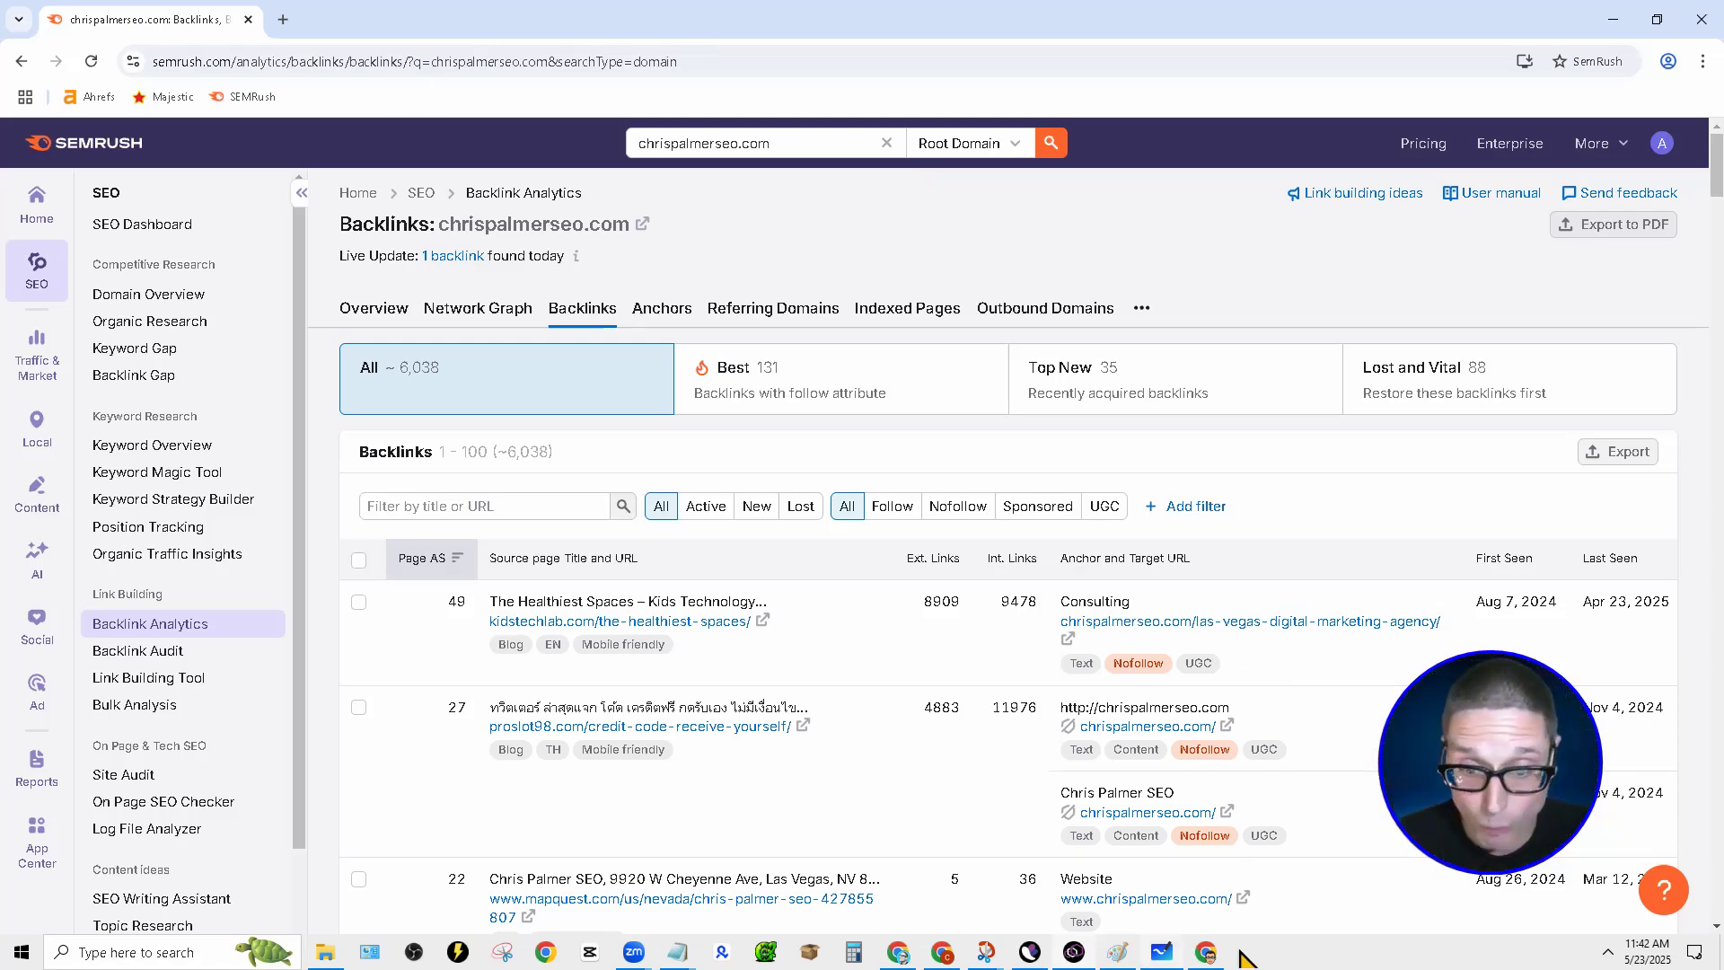
pyautogui.click(1212, 954)
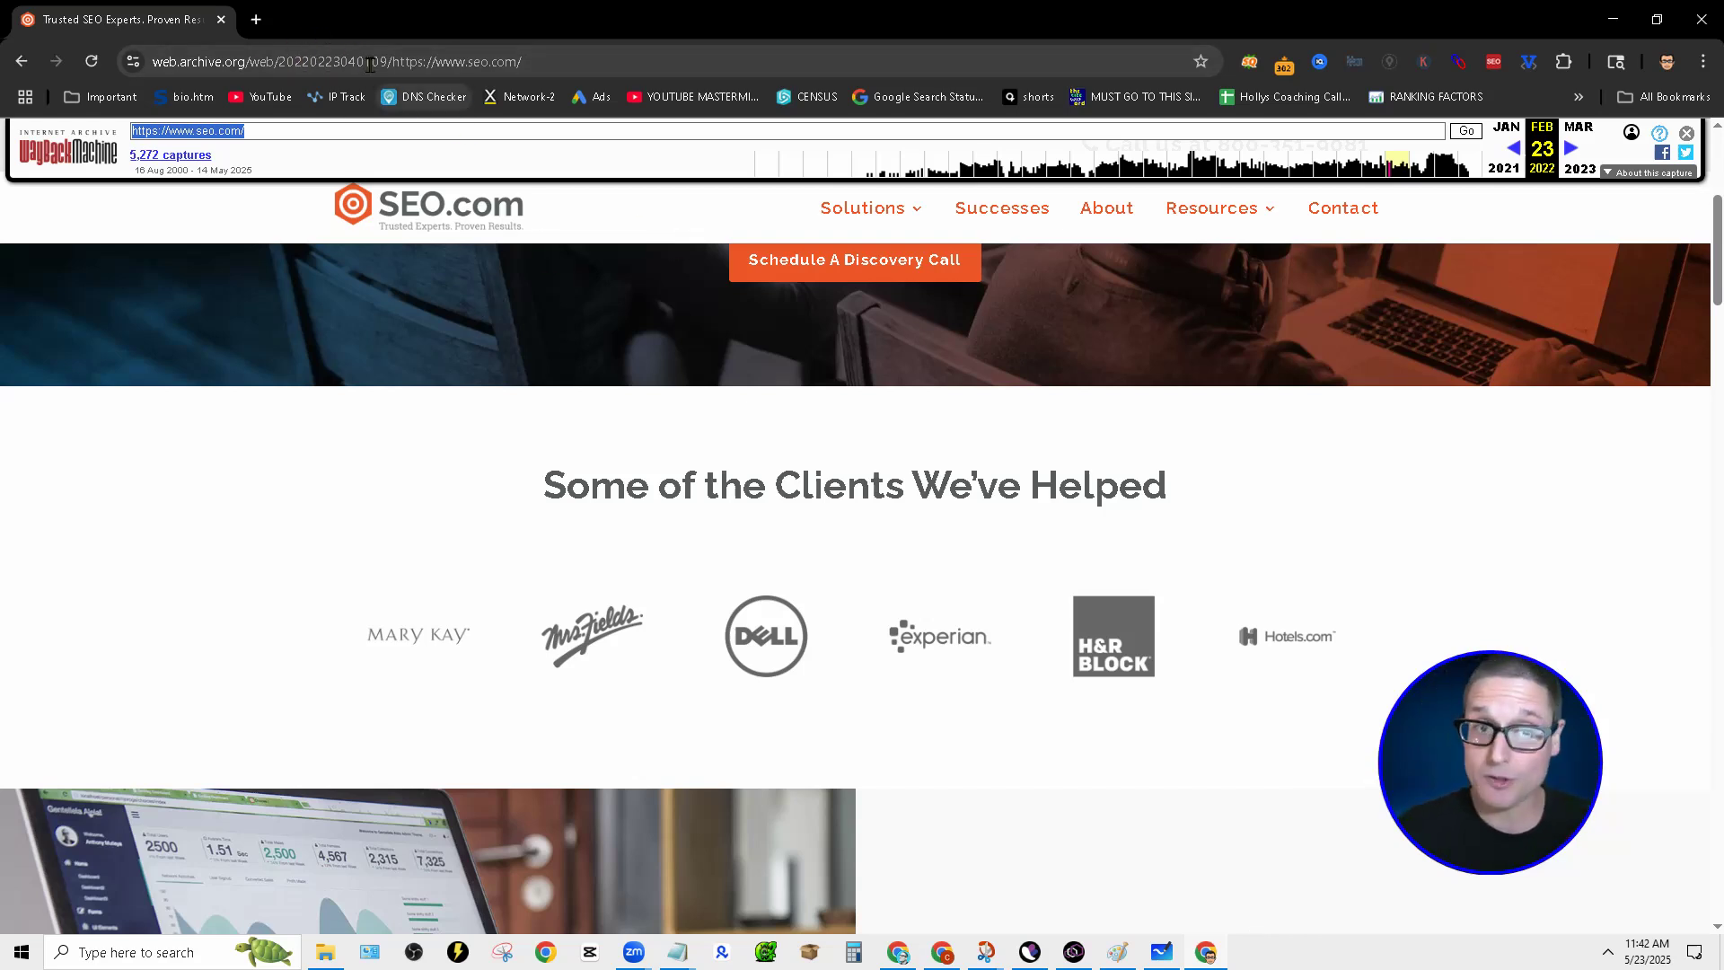
# Search Google for 'indexing service' in a new tab, then return to Semrush backlinks.
pyautogui.click(255, 21)
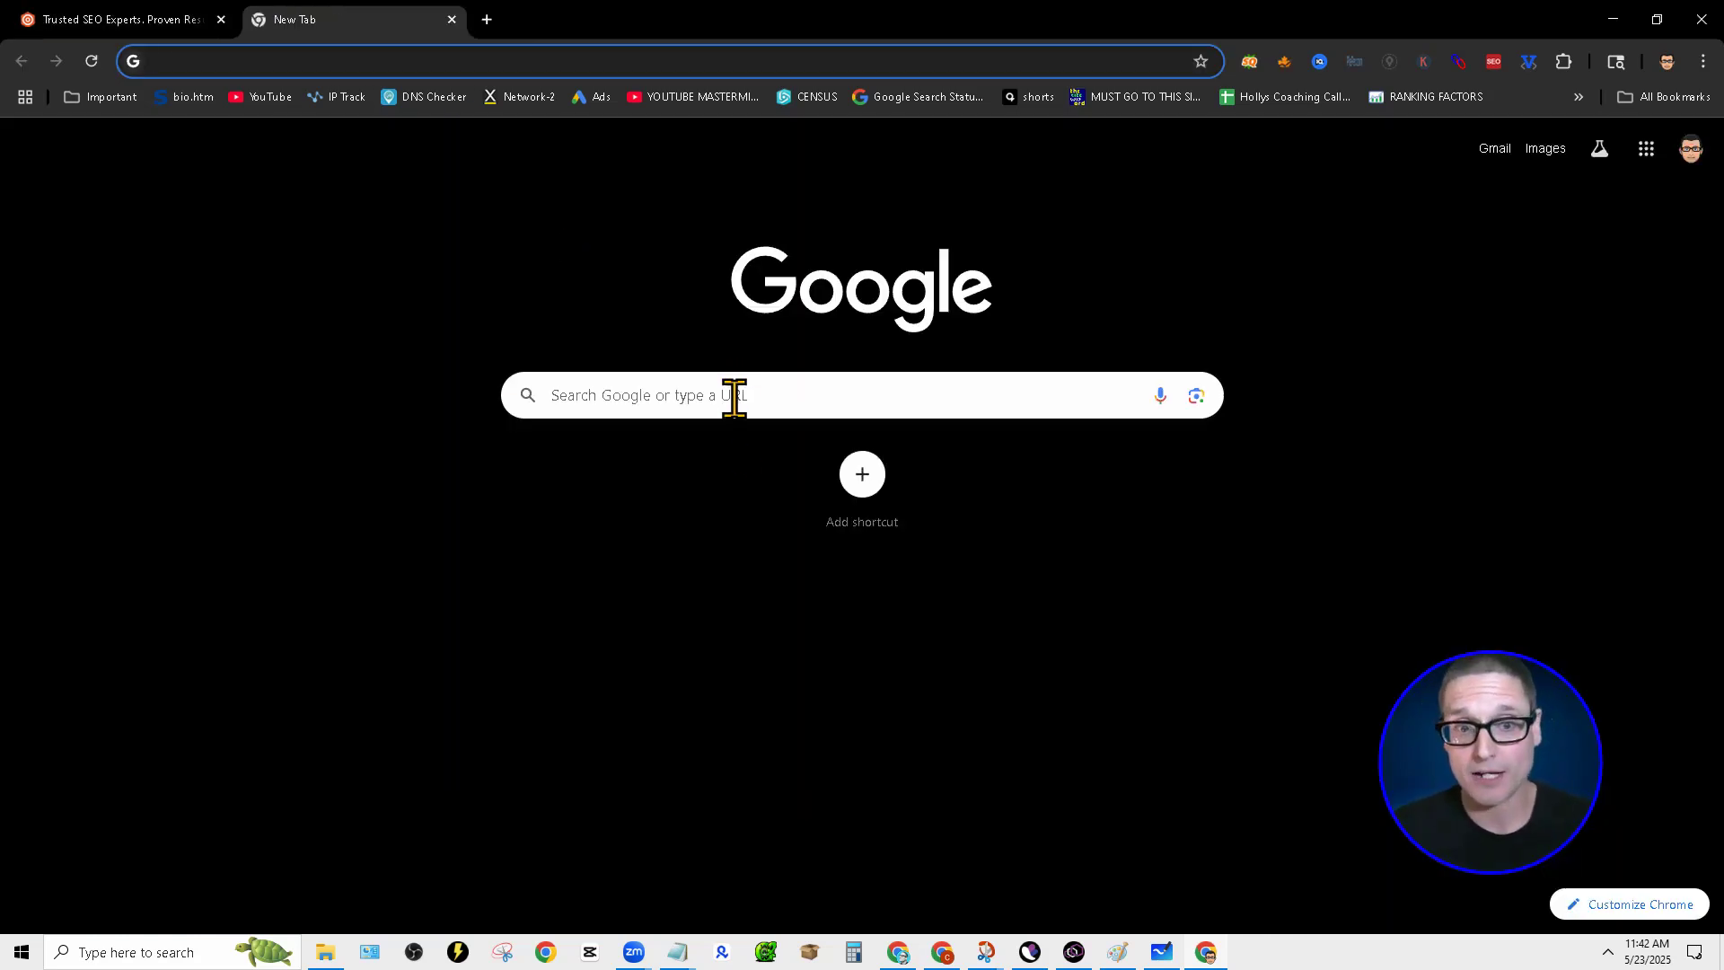
pyautogui.click(741, 397)
pyautogui.write('ind')
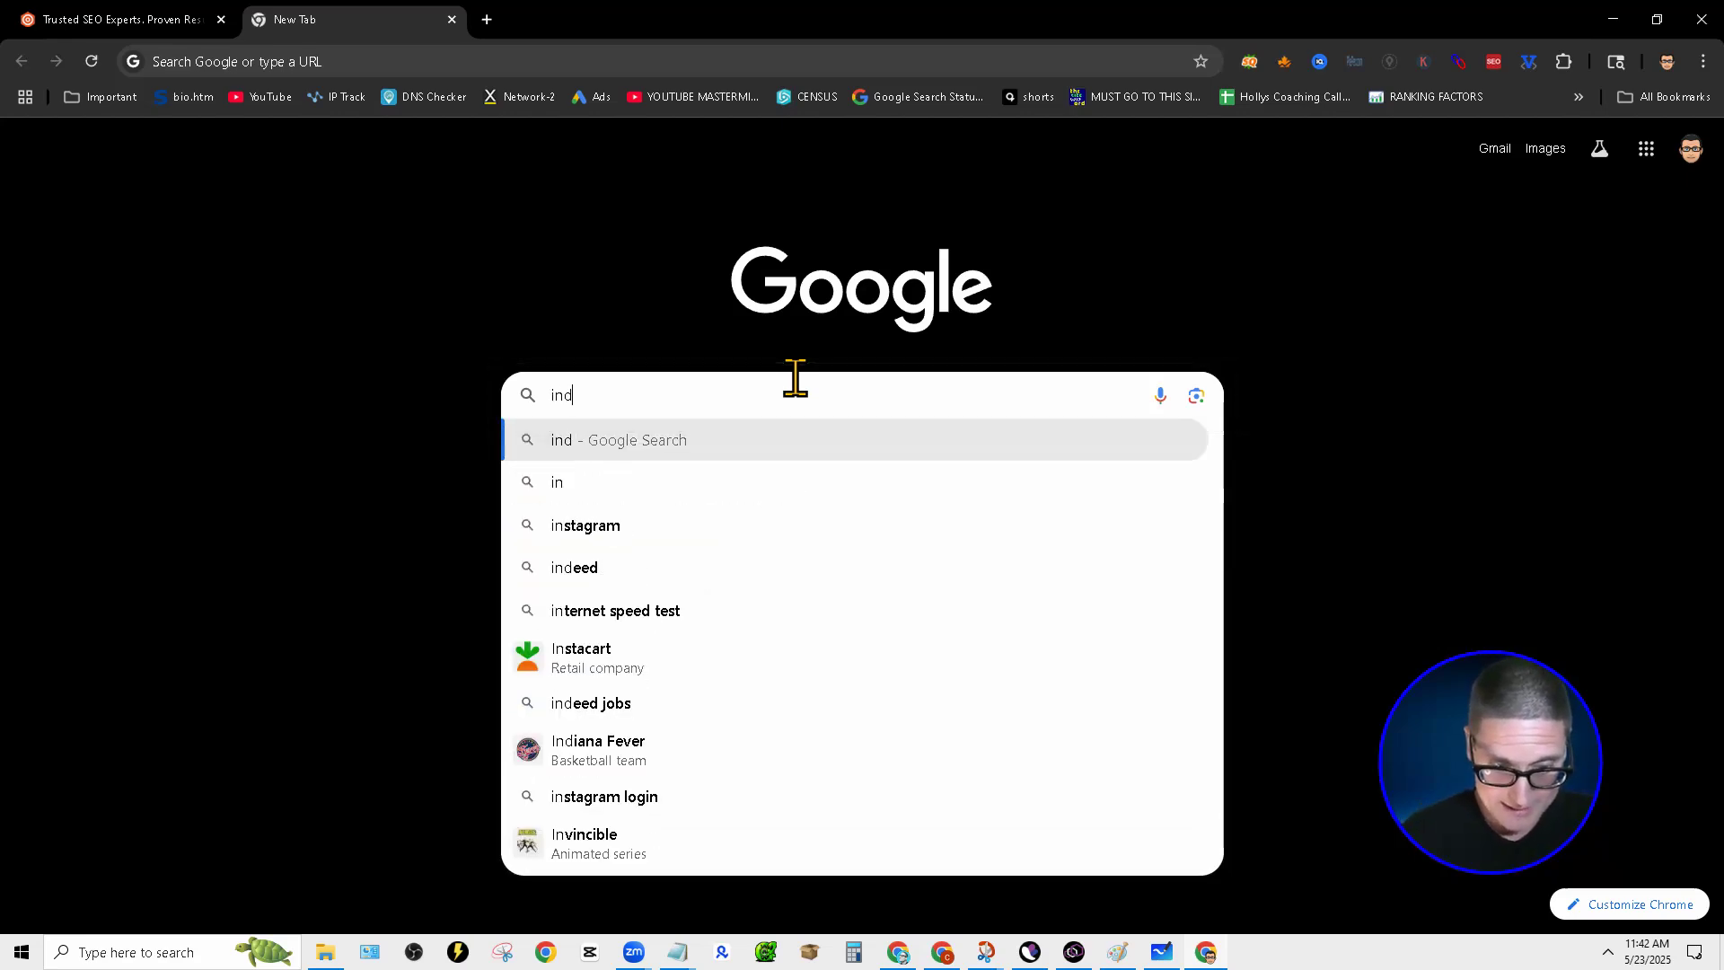
pyautogui.write('exing')
pyautogui.press('Return')
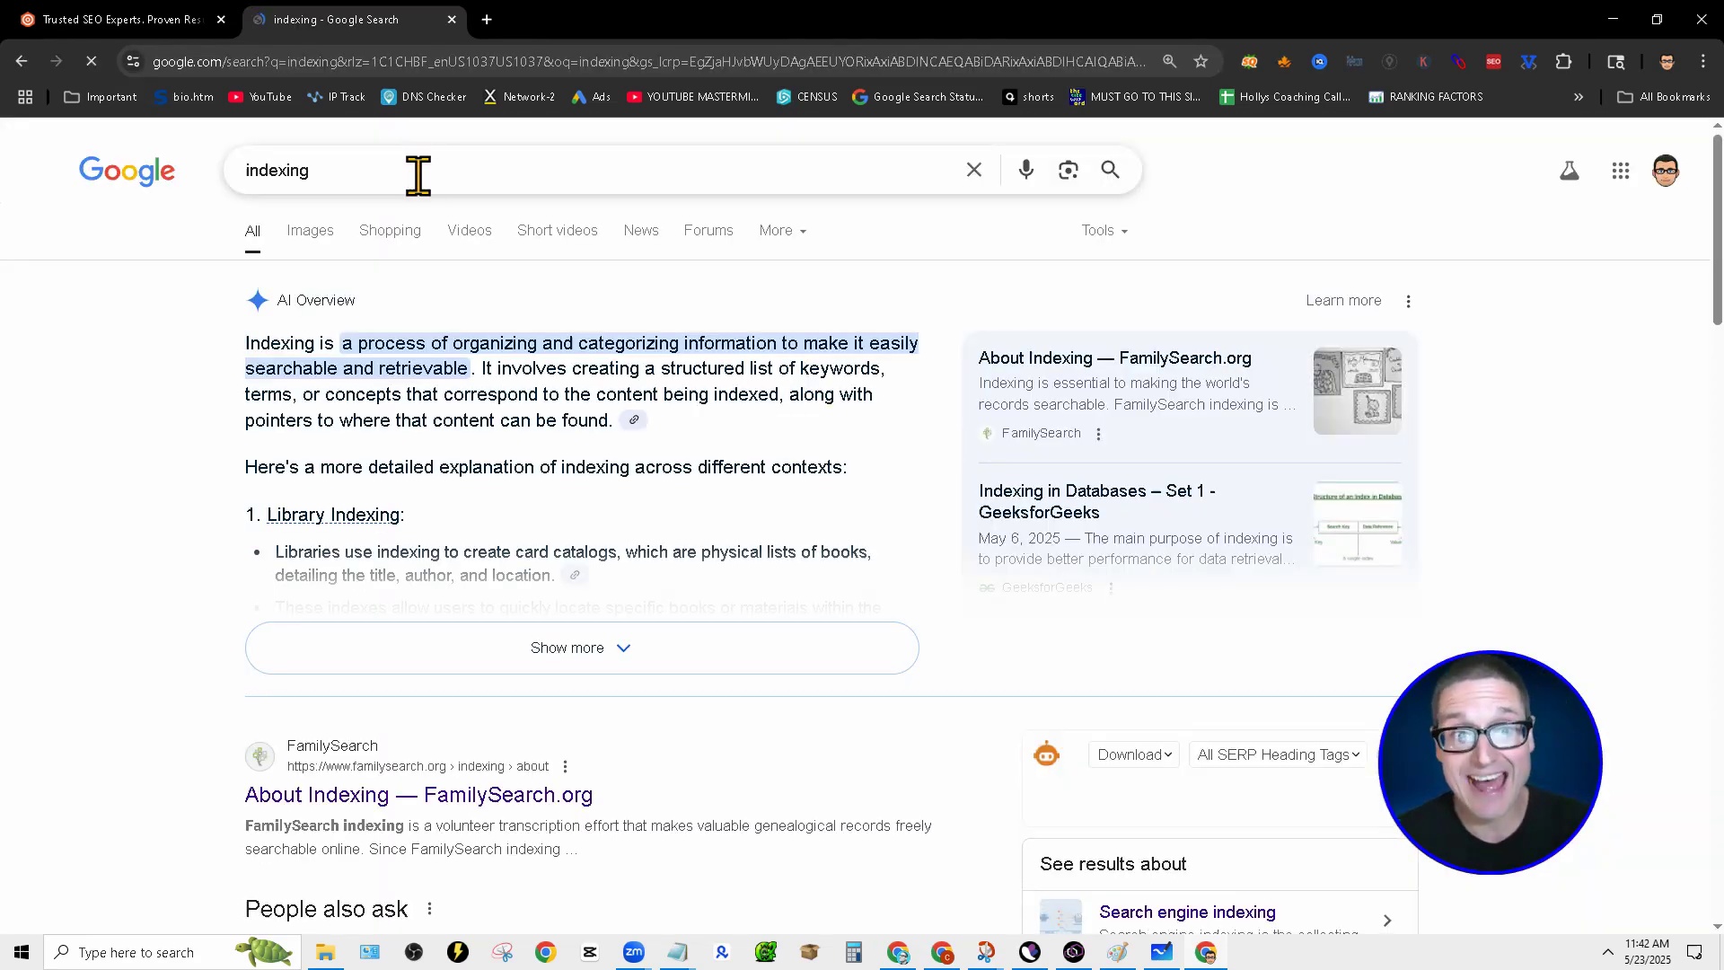
pyautogui.click(420, 169)
pyautogui.write('service')
pyautogui.press('Return')
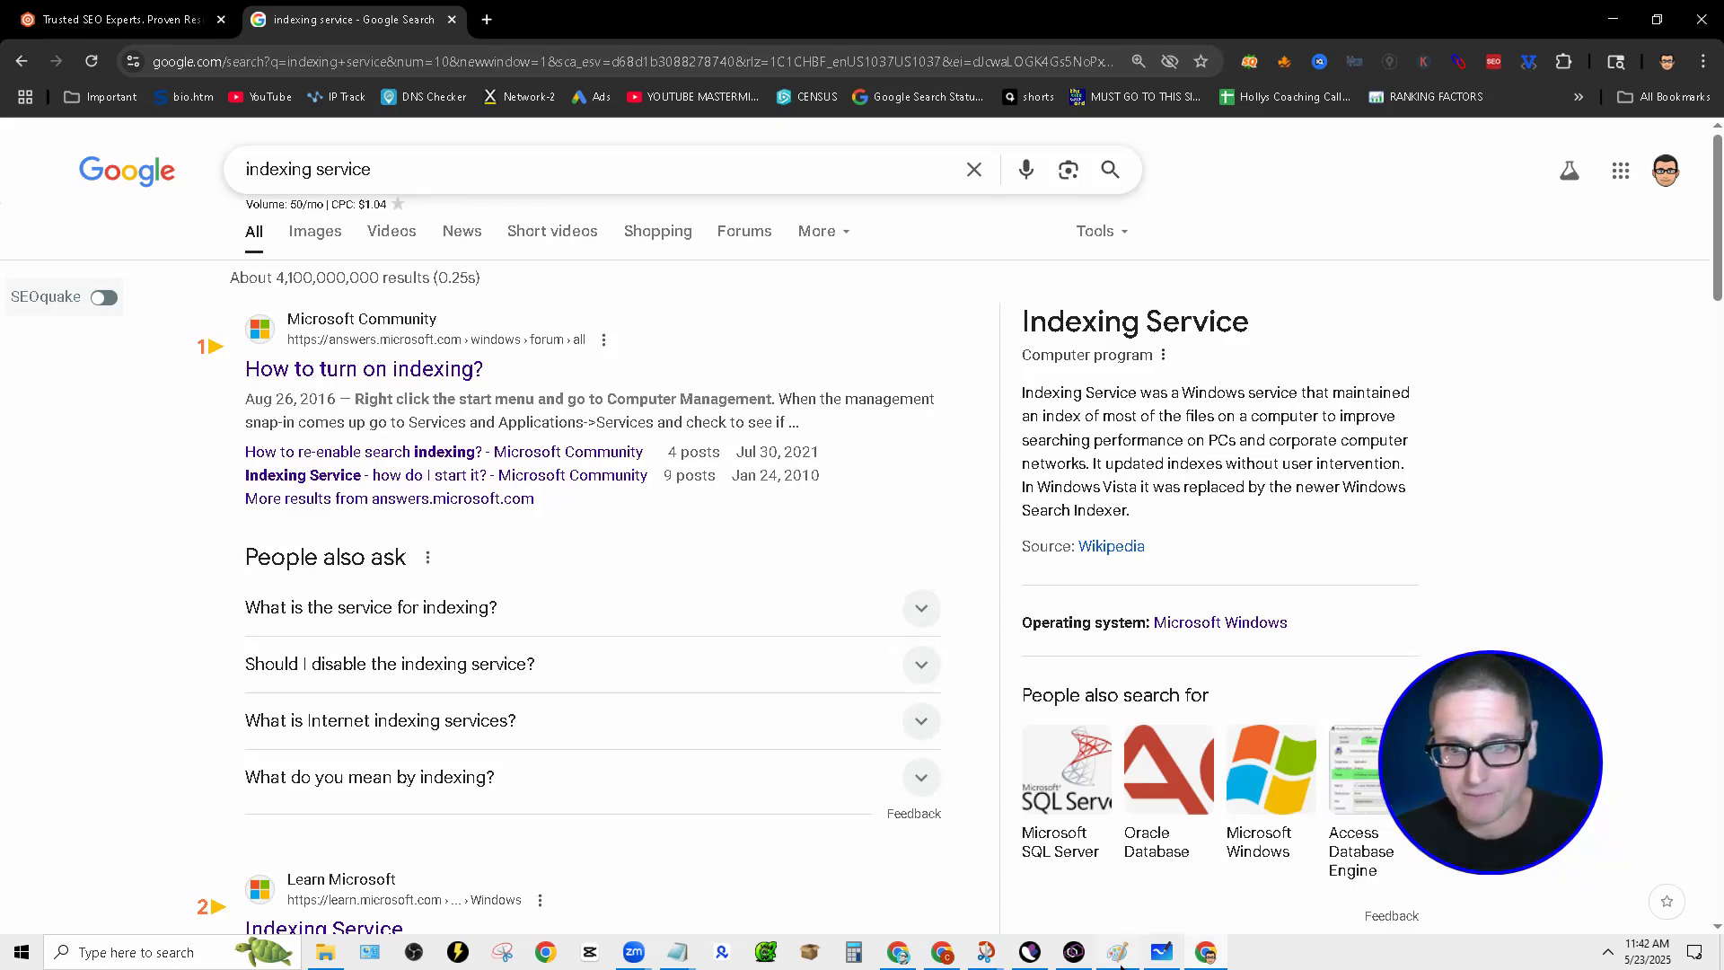
pyautogui.click(1072, 953)
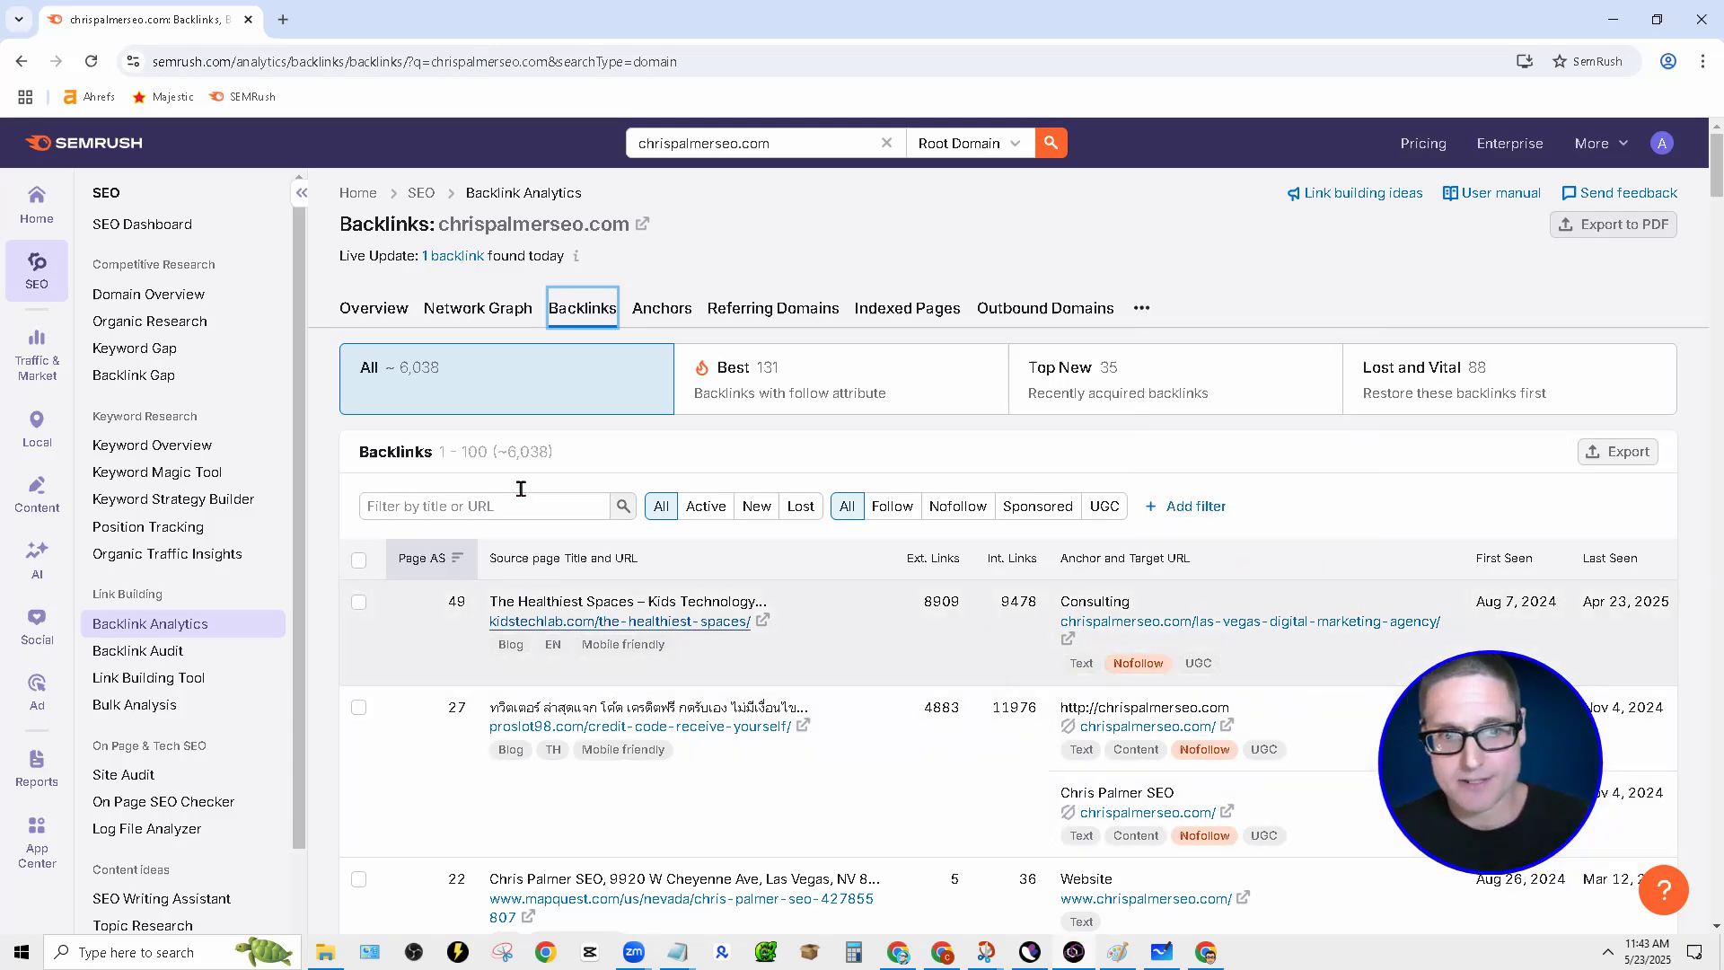
# Scroll the backlinks table to the top sources, including kidstechlab.com and MapQuest.
pyautogui.scroll(-1, 1404, 521)
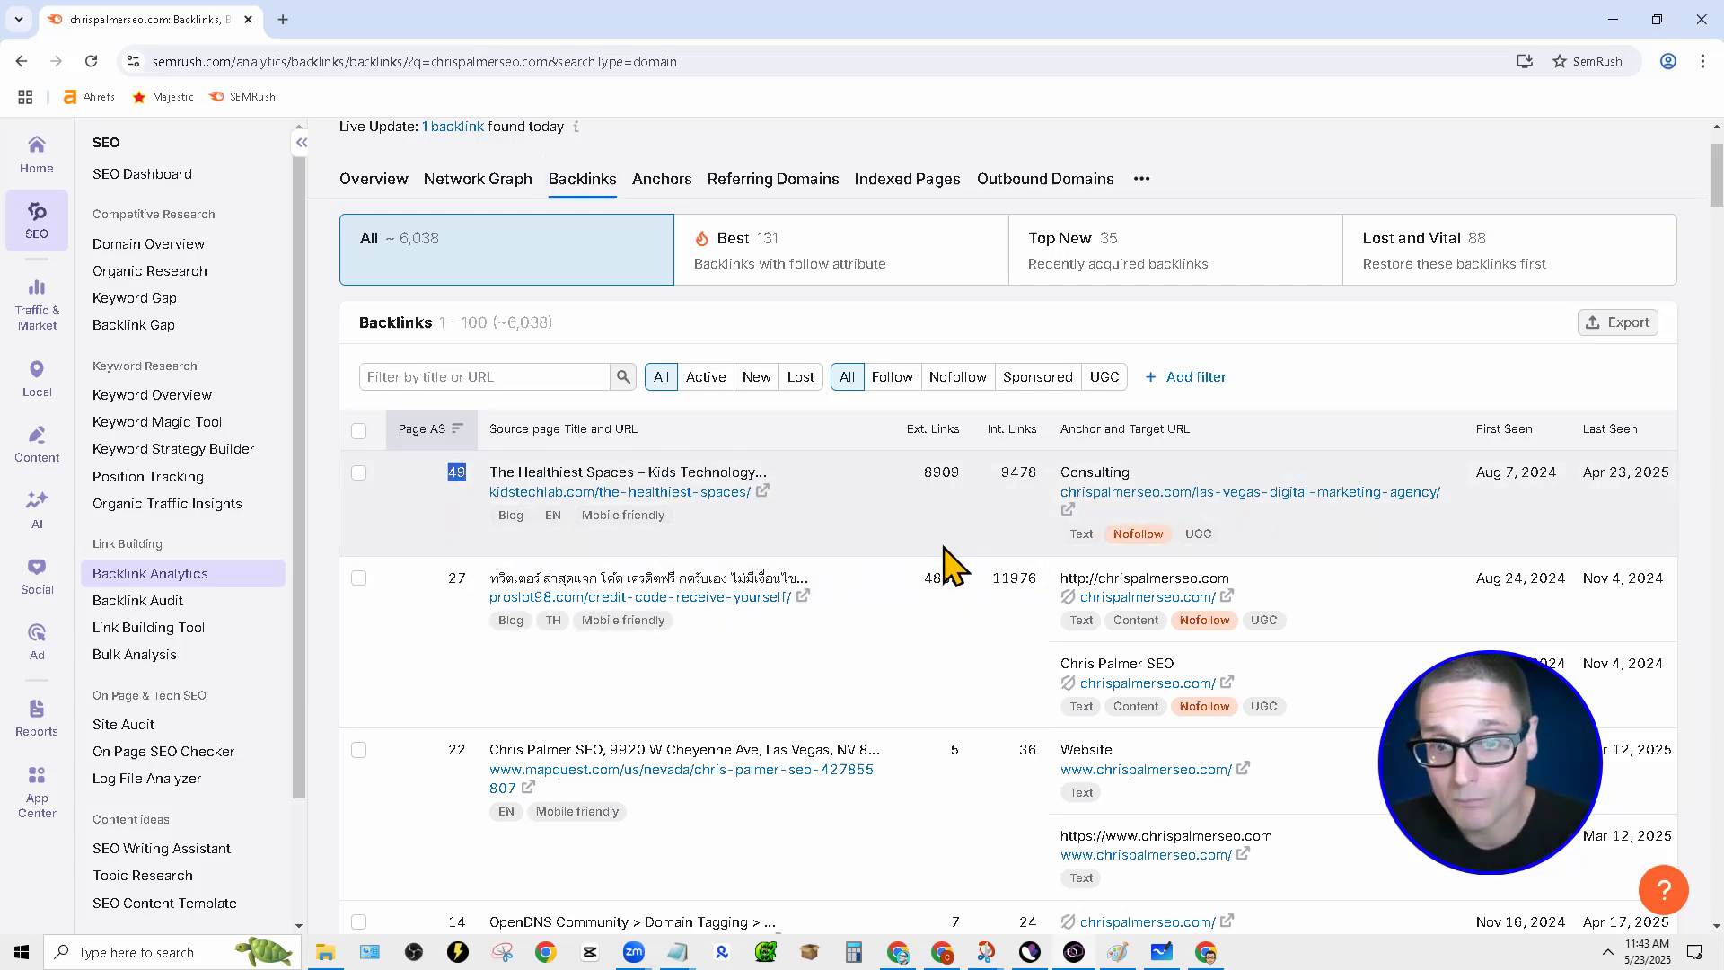
pyautogui.scroll(-2, 943, 566)
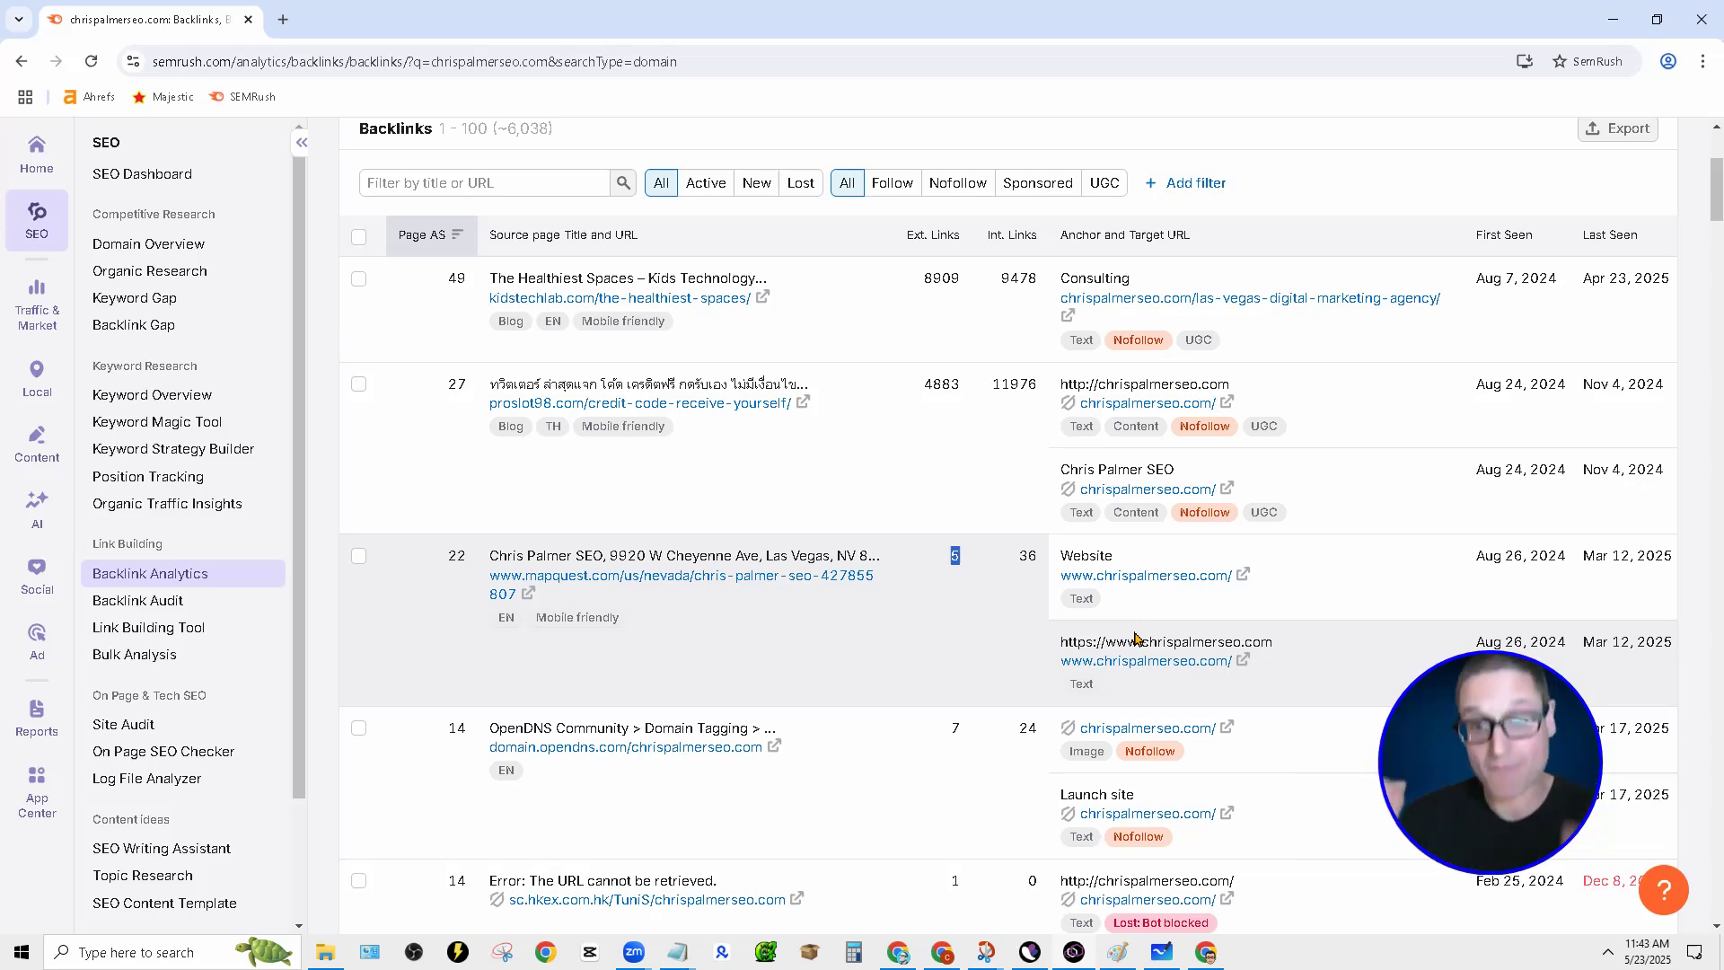
pyautogui.click(1162, 952)
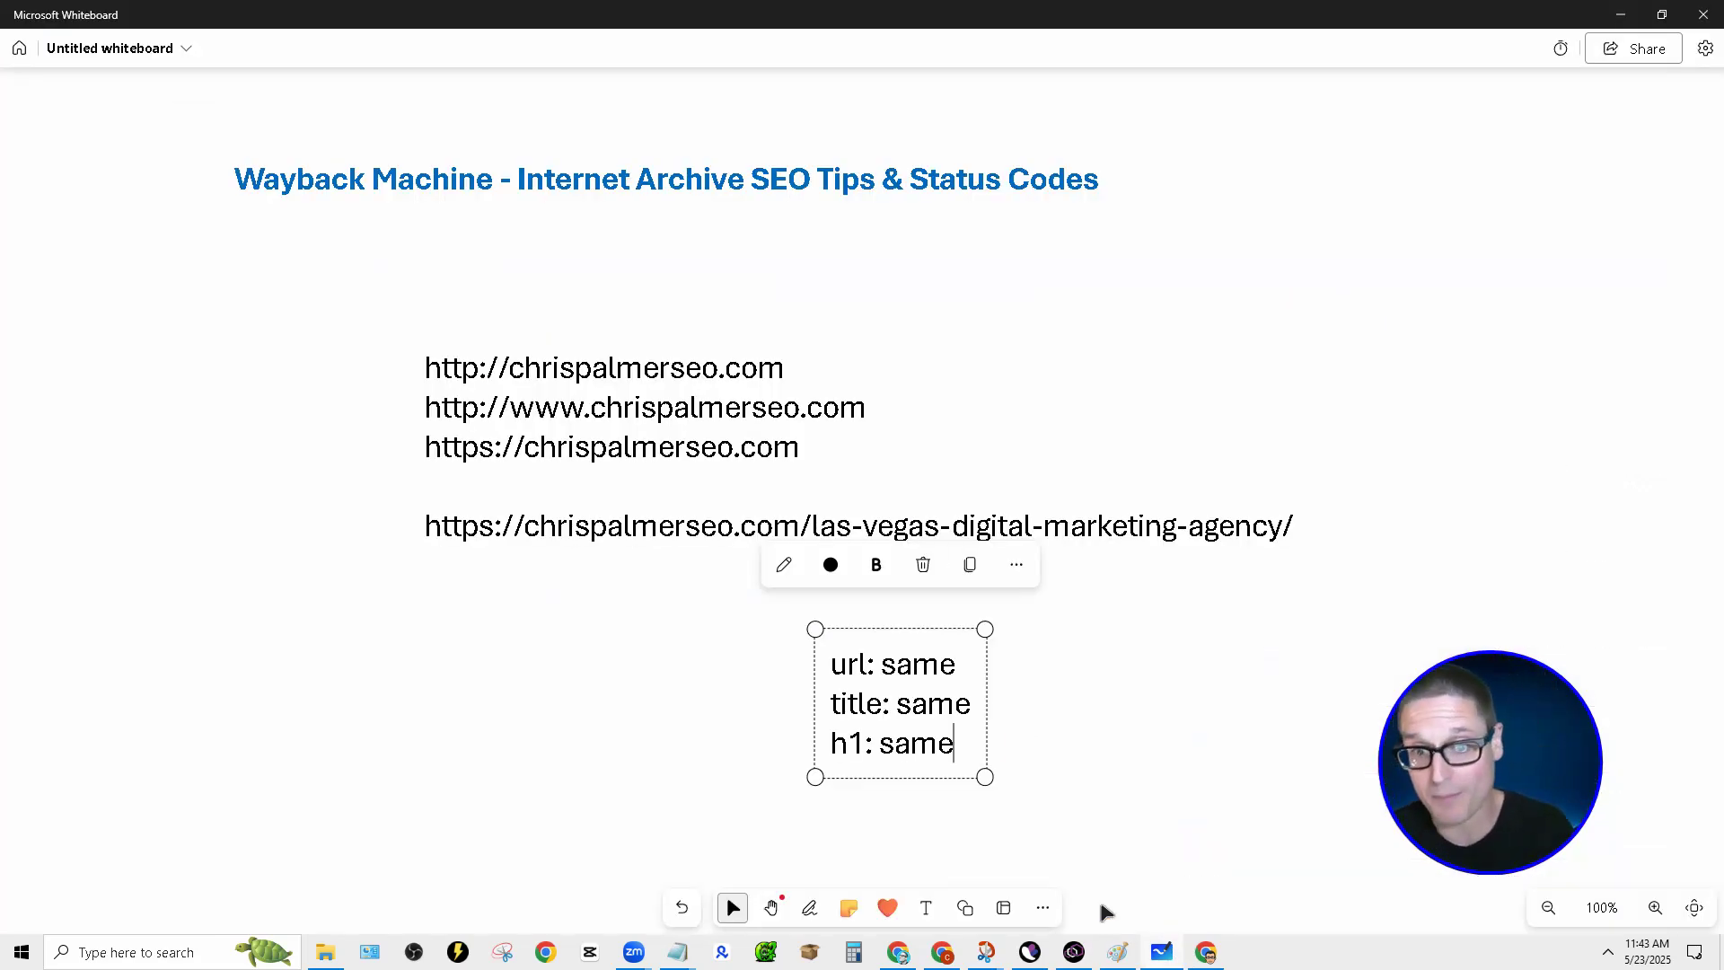